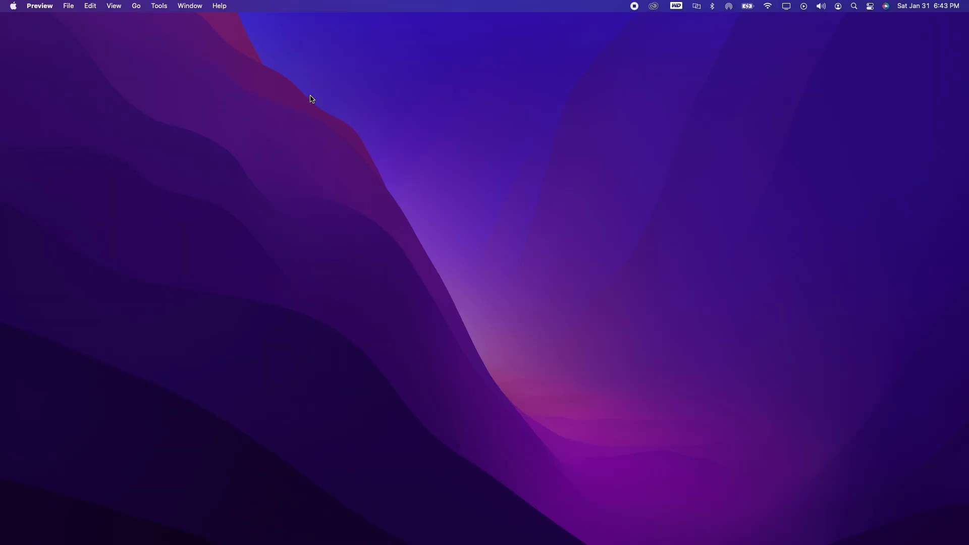
# Restore the Chrome window showing Azure and make it full screen.
pyautogui.moveTo(490, 544)
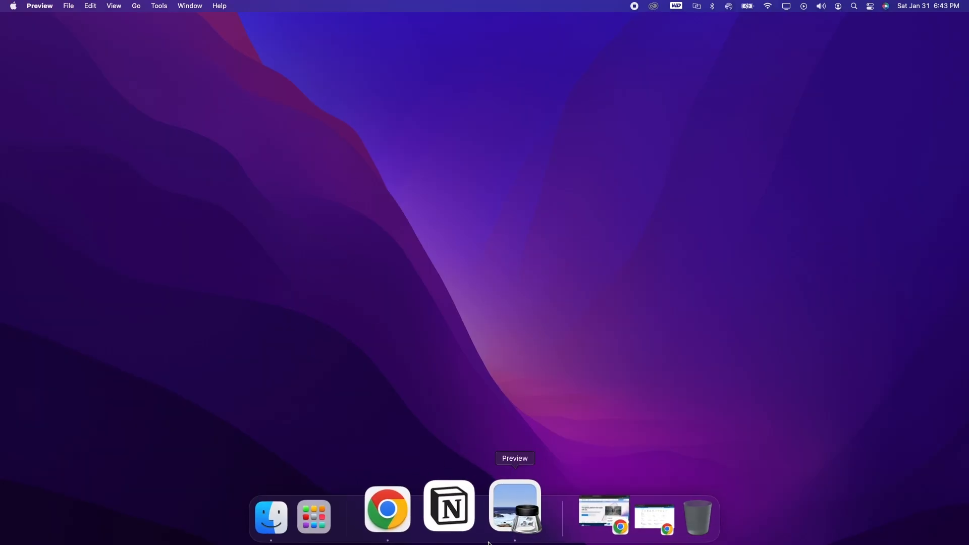
pyautogui.click(619, 516)
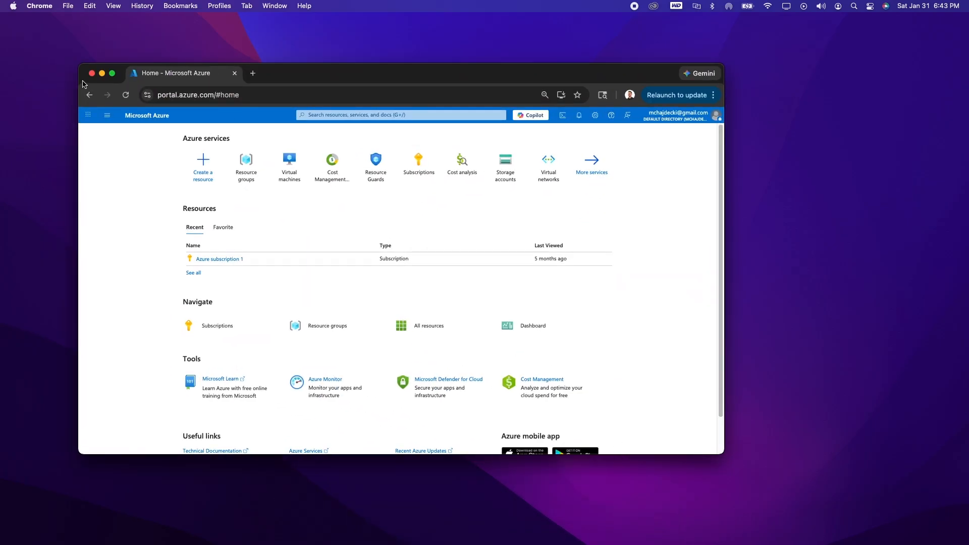
pyautogui.click(112, 73)
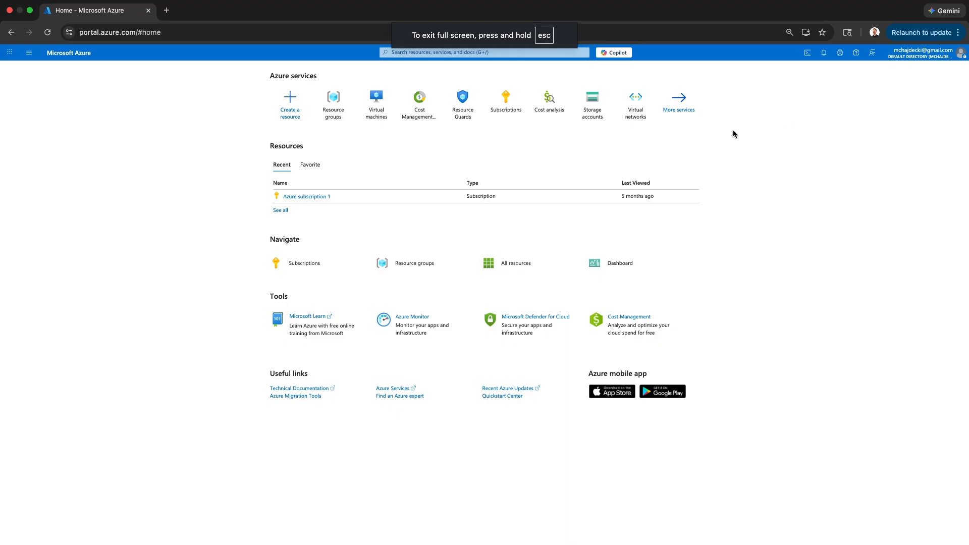
# From Resource groups, add a group named NetworkTest and create it after review.
pyautogui.click(339, 110)
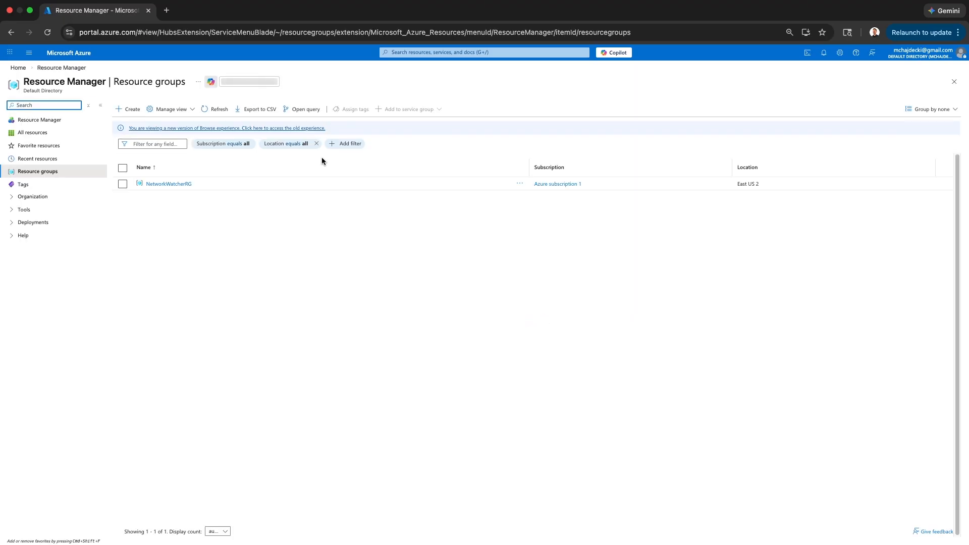
pyautogui.click(131, 109)
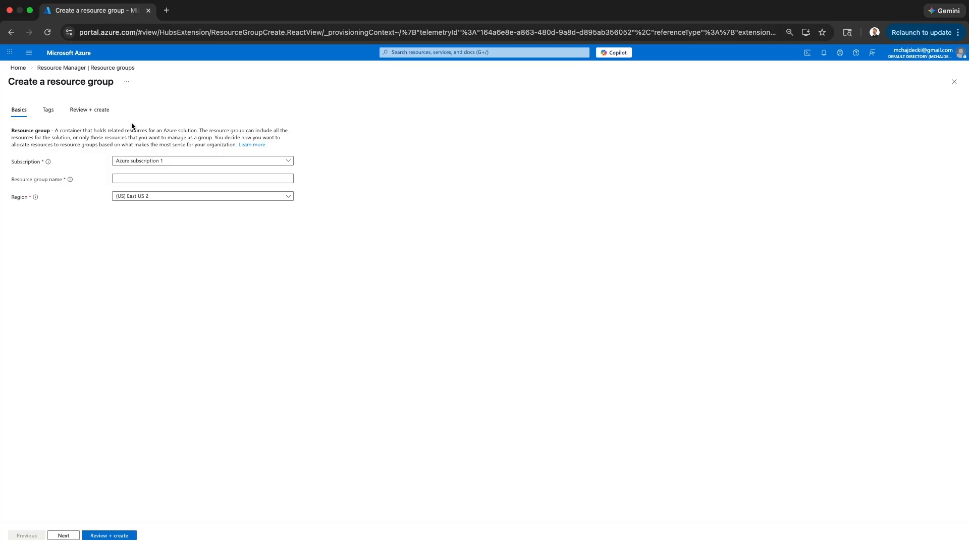
pyautogui.click(143, 161)
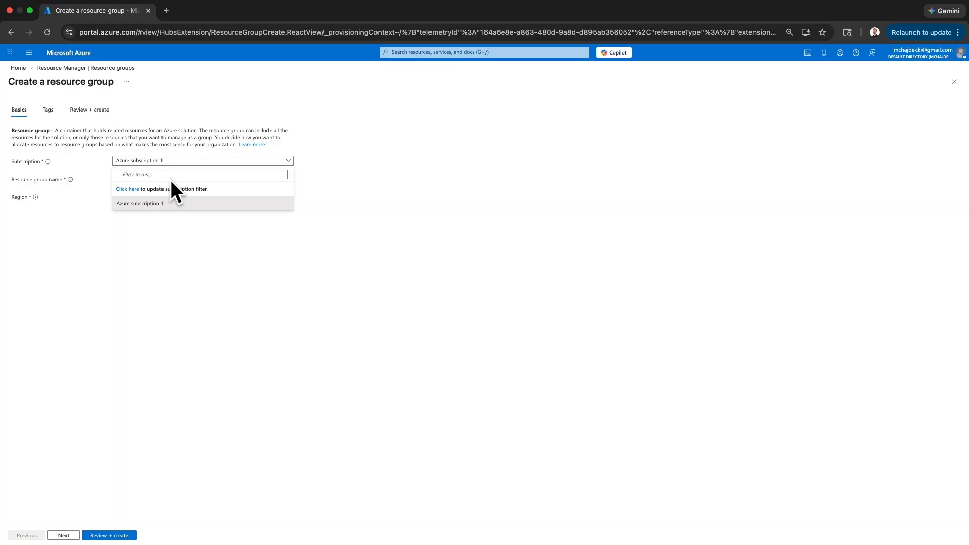
pyautogui.click(156, 289)
pyautogui.click(126, 181)
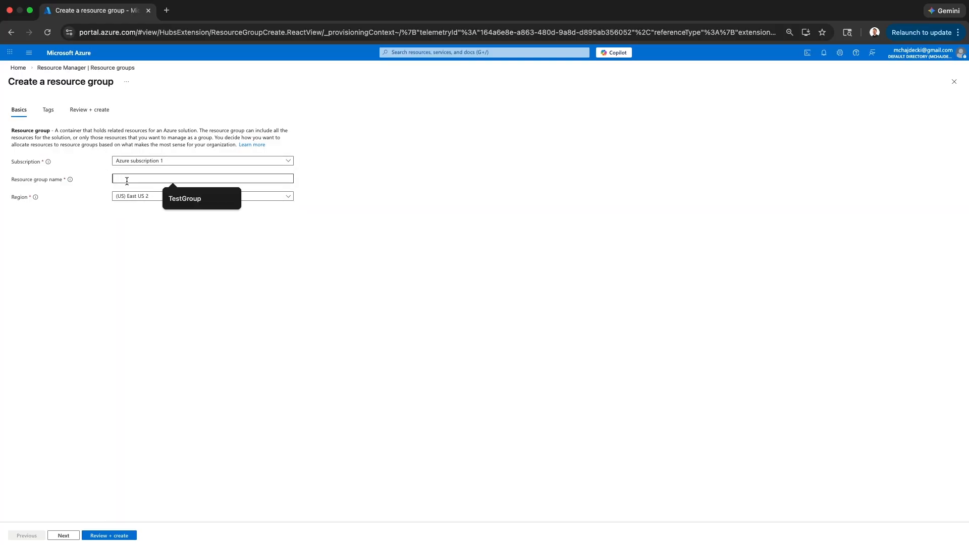
pyautogui.write('Net')
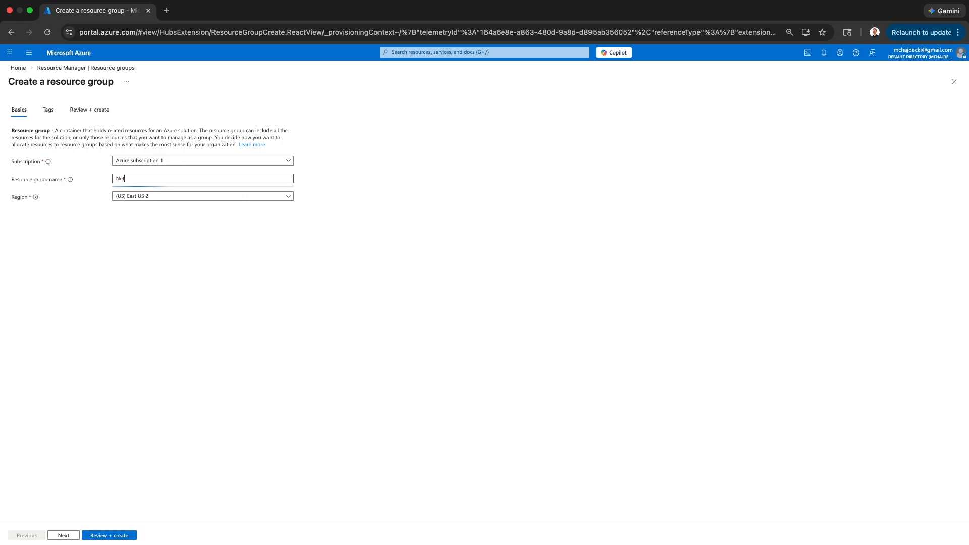
pyautogui.write('workTest')
pyautogui.click(111, 538)
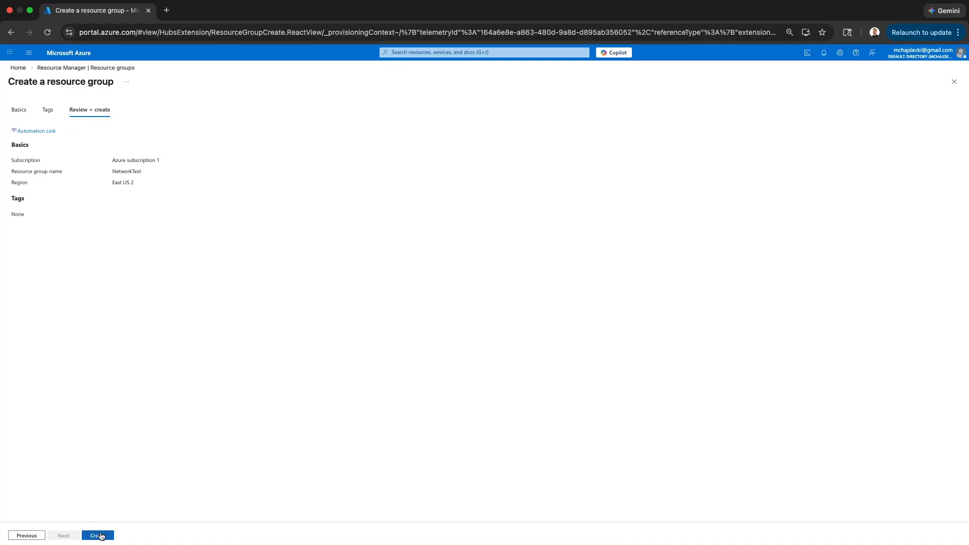
pyautogui.click(99, 535)
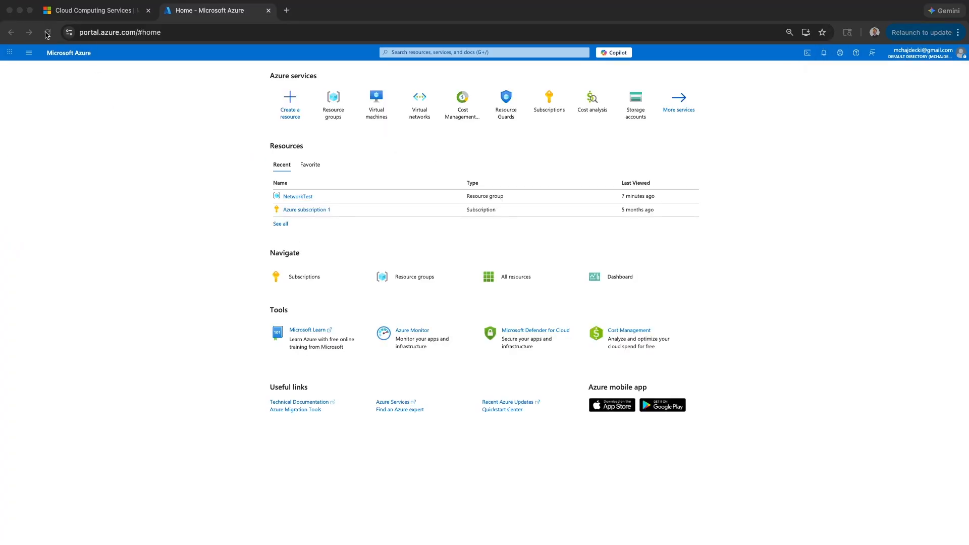
# Deploy virtual network NetworkTest into resource group NetworkTest, keeping default address settings.
pyautogui.click(47, 33)
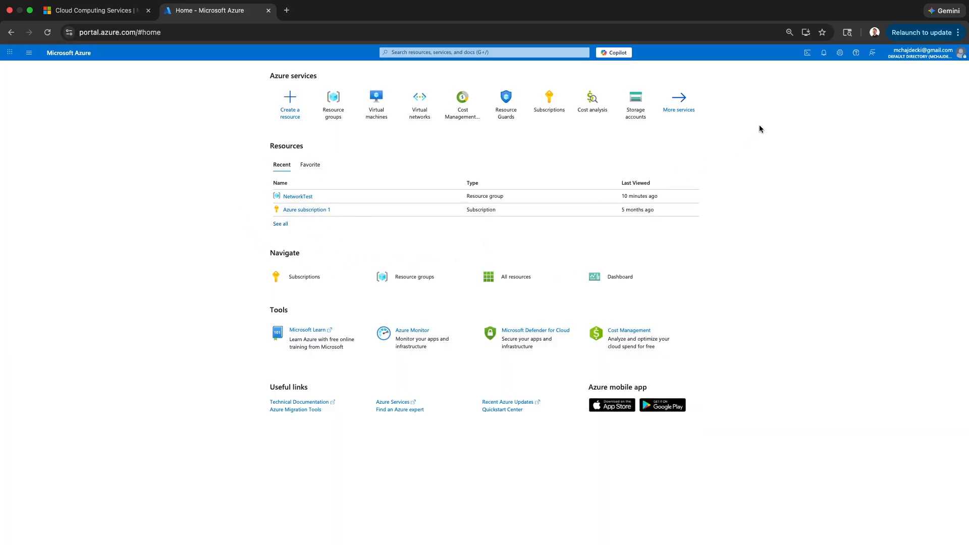
pyautogui.moveTo(413, 117)
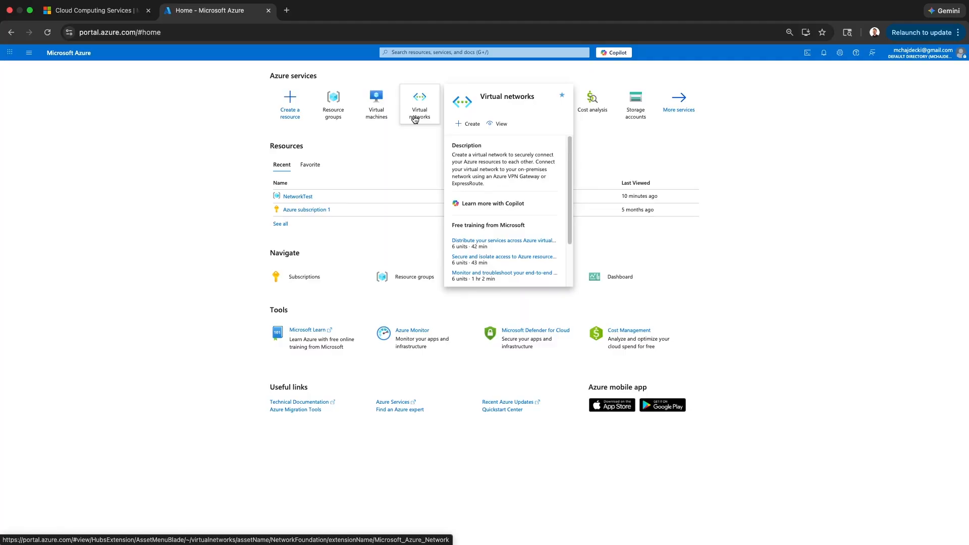
pyautogui.click(414, 117)
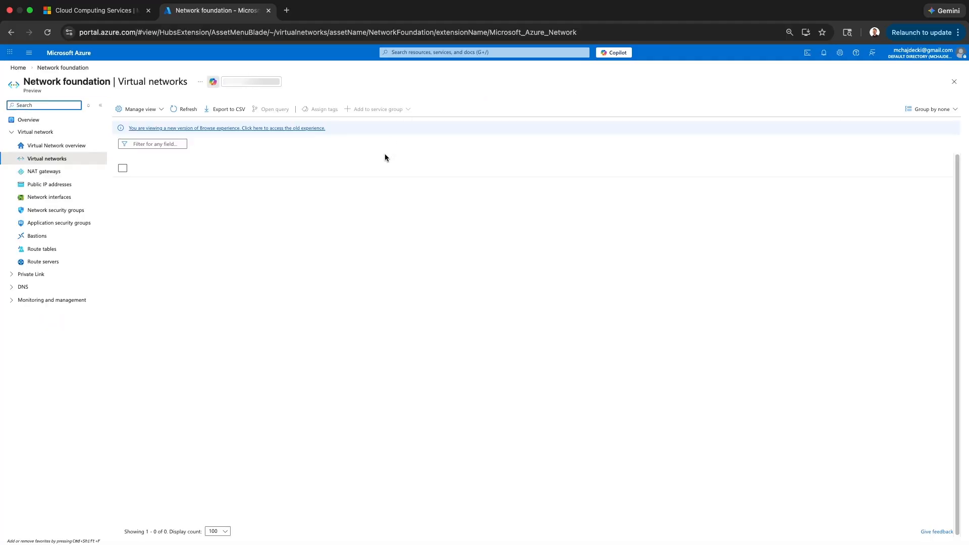
pyautogui.click(534, 375)
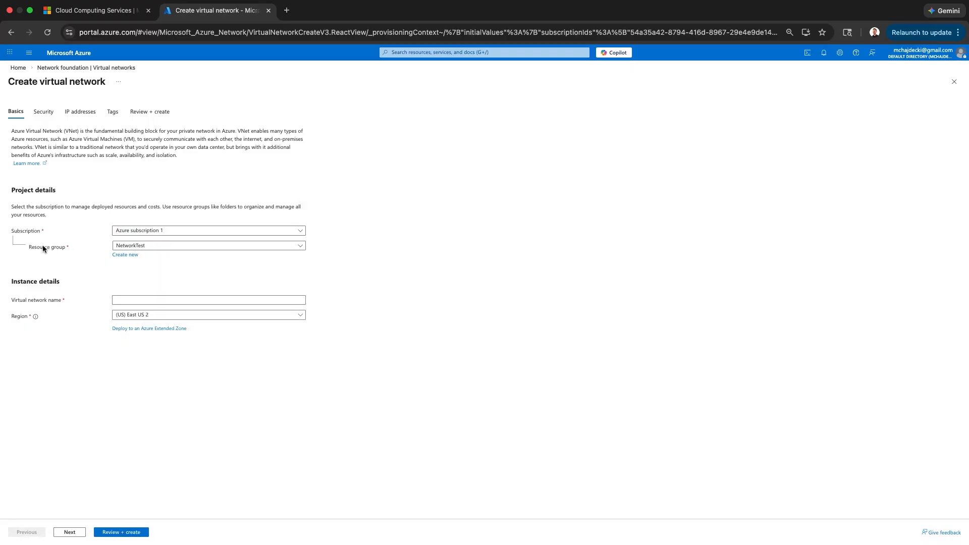
pyautogui.click(177, 251)
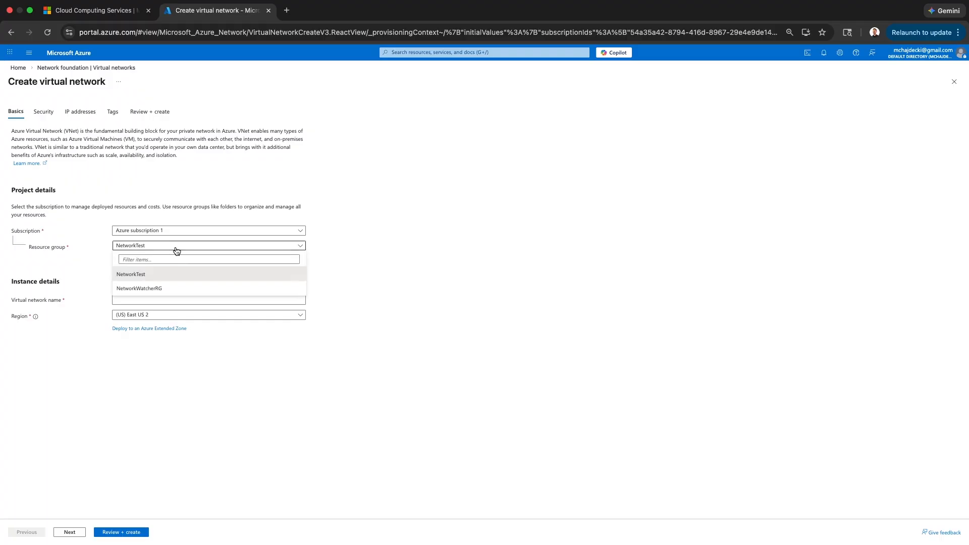
pyautogui.click(181, 273)
pyautogui.click(179, 301)
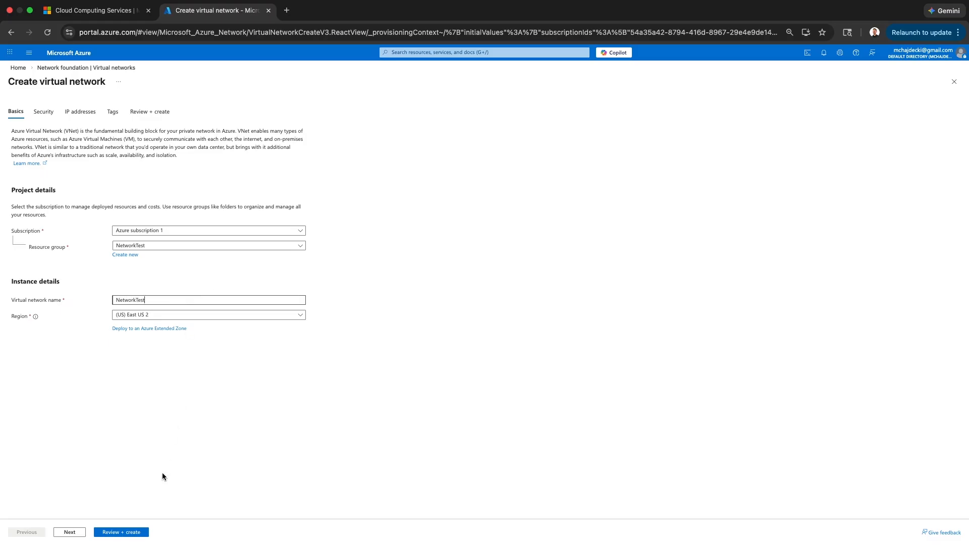
pyautogui.click(130, 529)
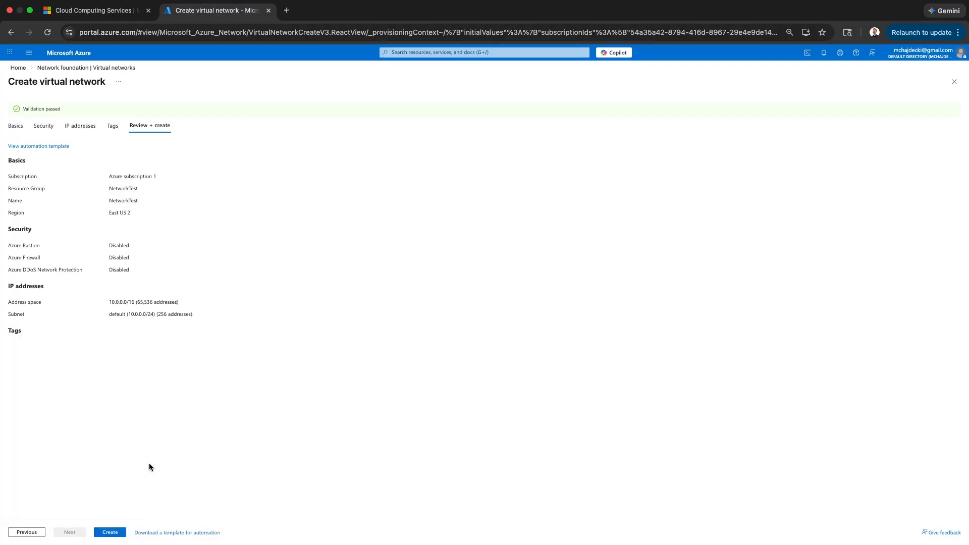
pyautogui.click(114, 533)
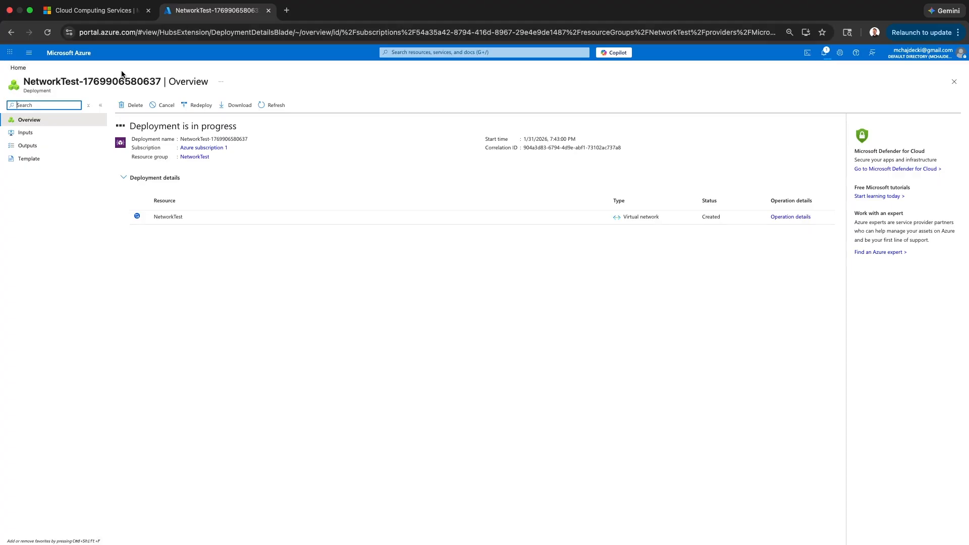
pyautogui.click(18, 69)
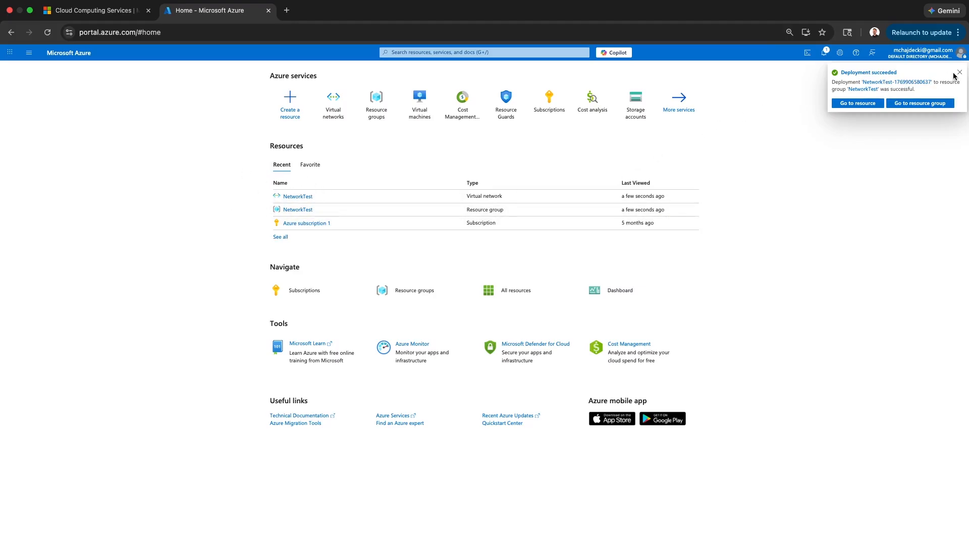
# From Virtual machines, choose Create > Virtual machine to open the VM form.
pyautogui.moveTo(425, 118)
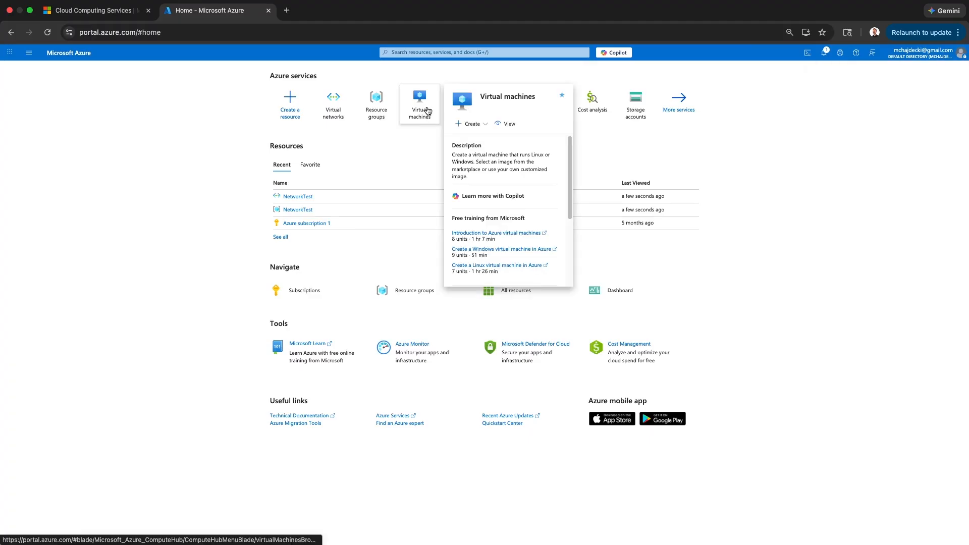
pyautogui.click(426, 111)
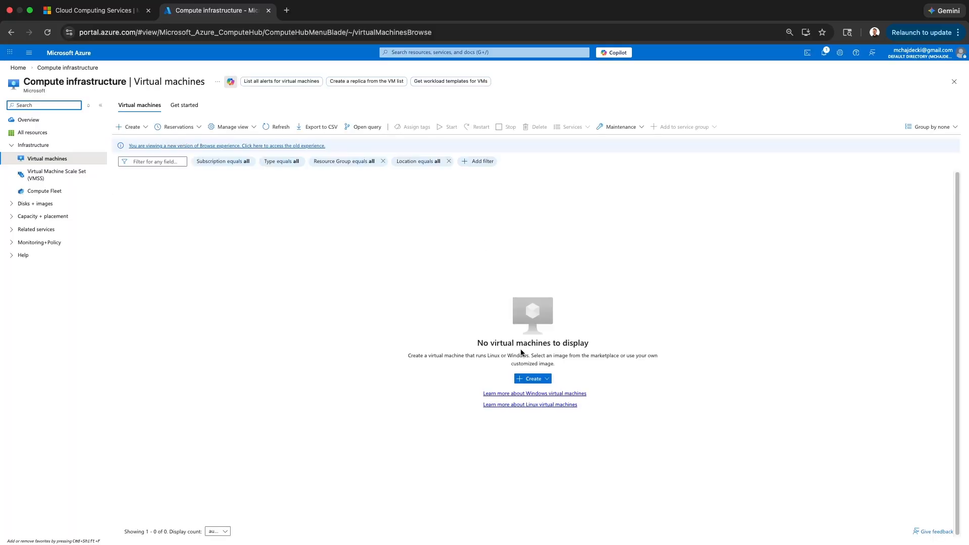
pyautogui.click(537, 379)
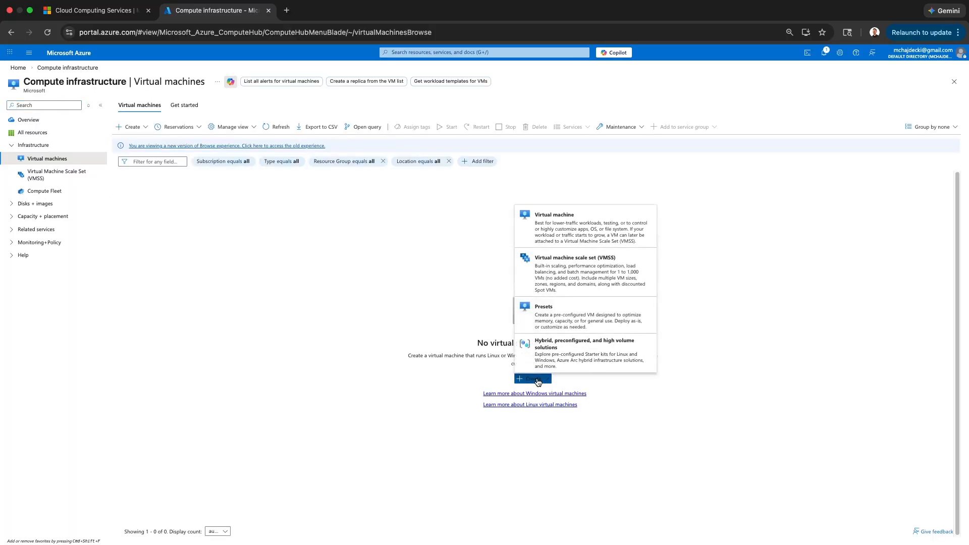
pyautogui.click(554, 237)
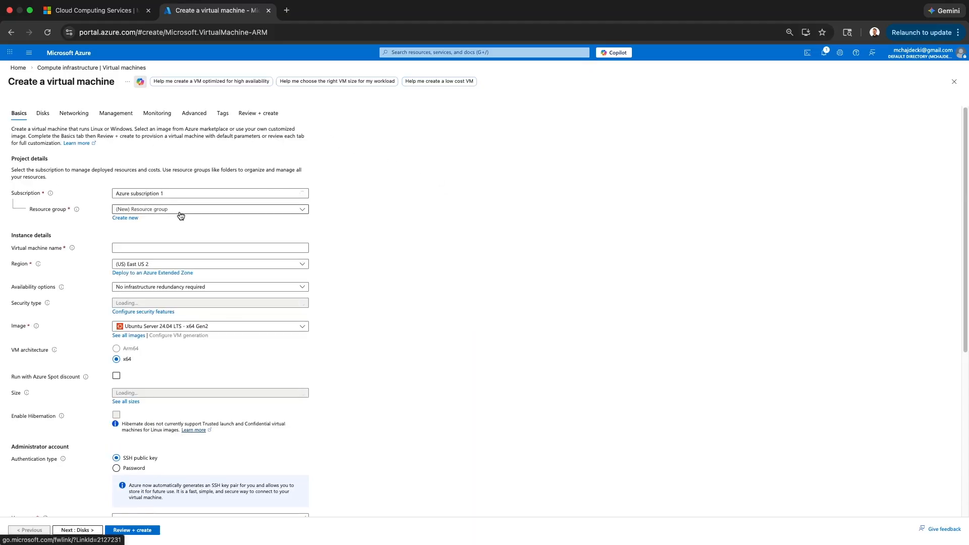
# Name the VM WindowsVM in NetworkTest, East US 2, using the Windows 10 Enterprise LTSC 2021 image.
pyautogui.click(181, 211)
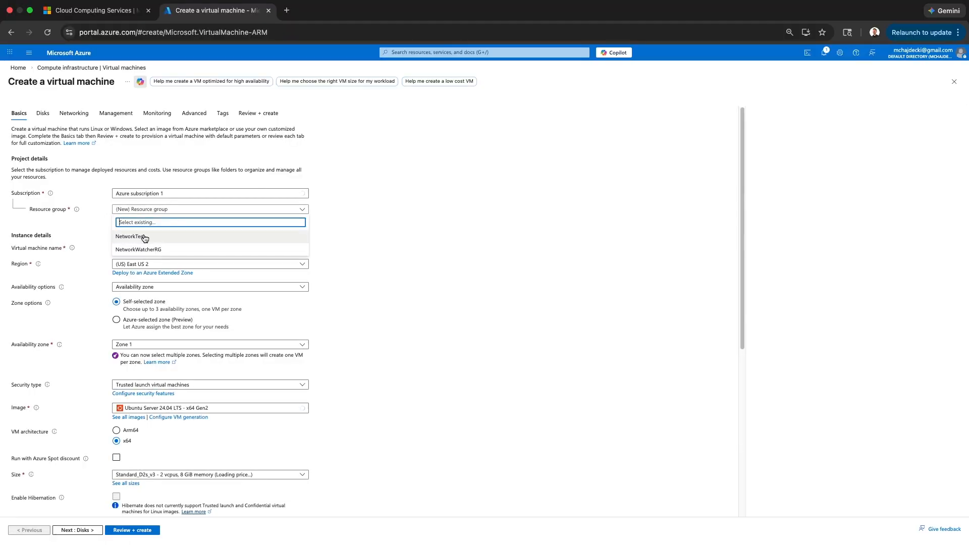
pyautogui.click(176, 237)
pyautogui.click(176, 248)
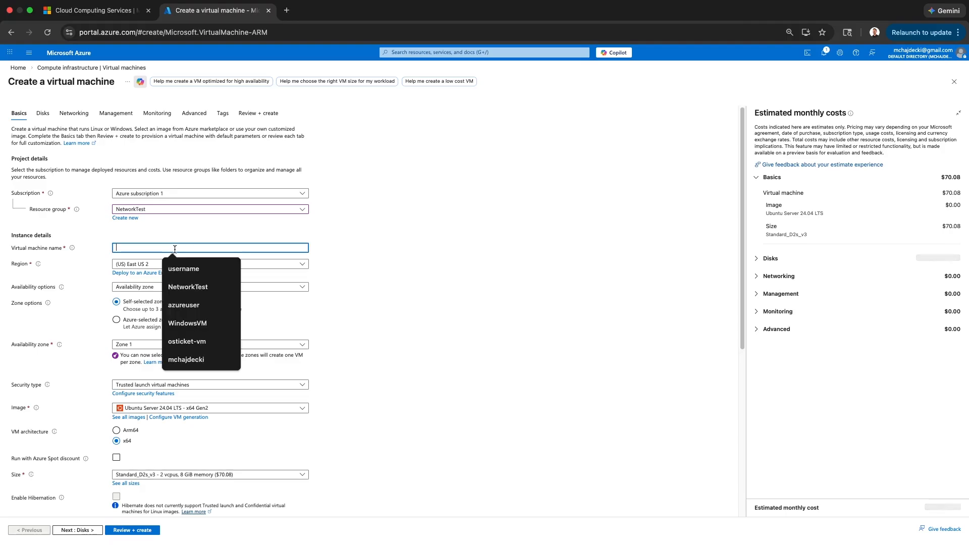
pyautogui.write('WindowsVM')
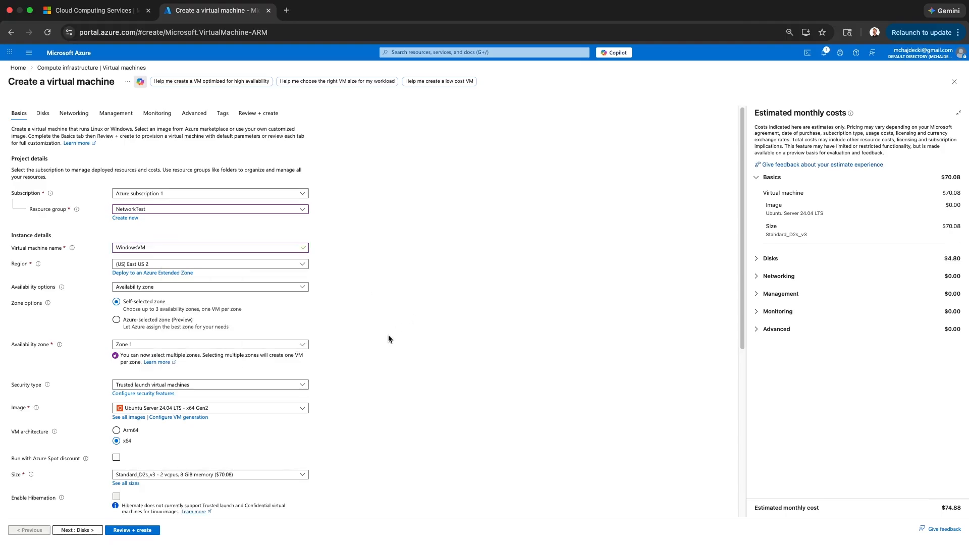
pyautogui.scroll(-2, 388, 335)
pyautogui.scroll(-3, 267, 316)
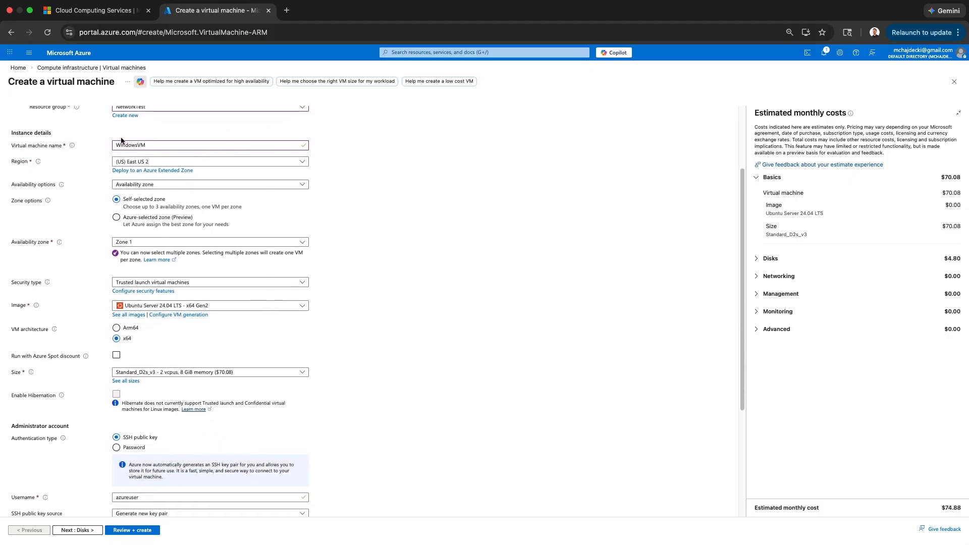
pyautogui.click(152, 162)
pyautogui.click(153, 163)
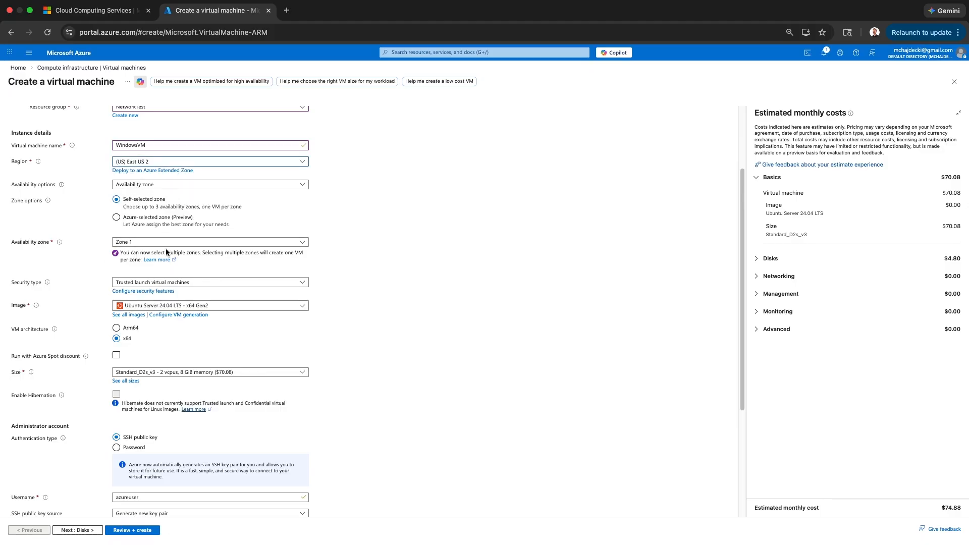
pyautogui.scroll(-2, 202, 251)
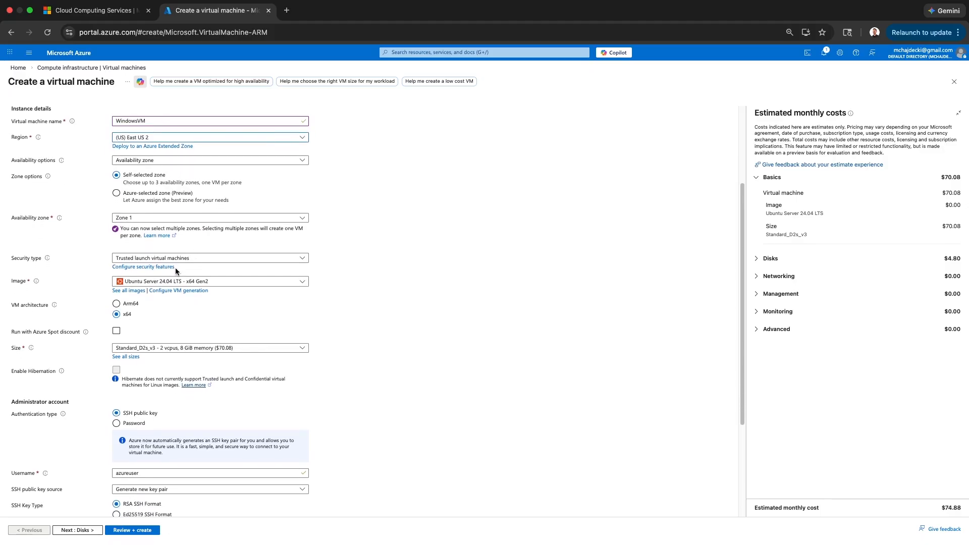
pyautogui.click(173, 282)
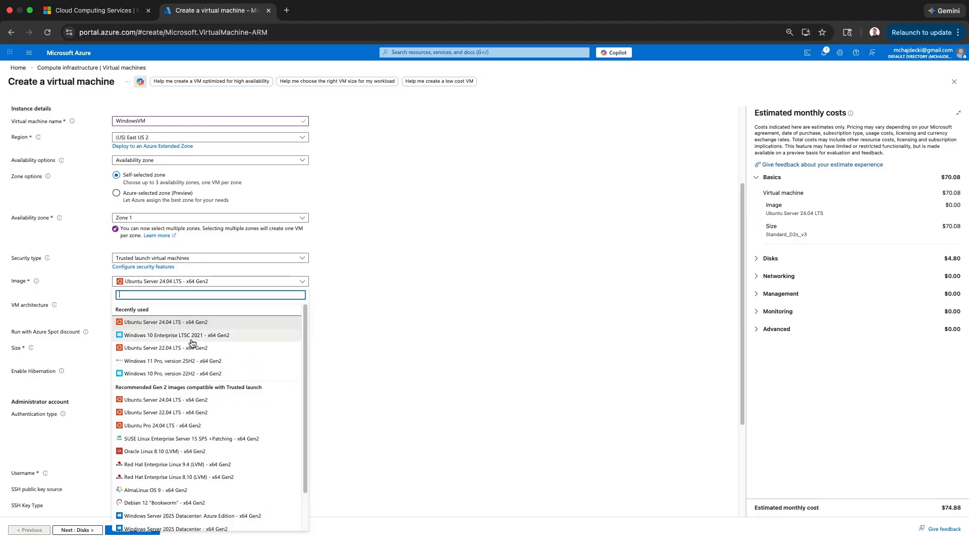
pyautogui.click(223, 336)
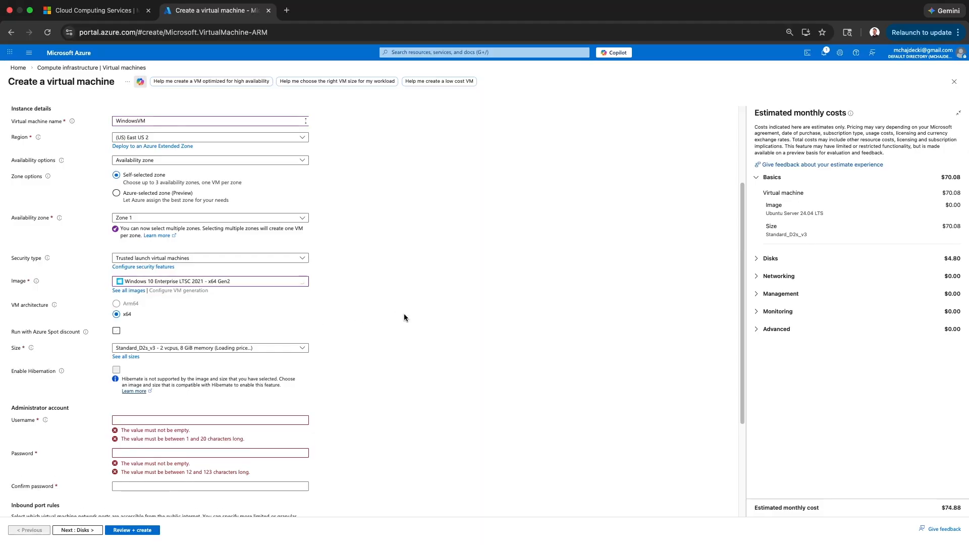
pyautogui.scroll(-3, 412, 315)
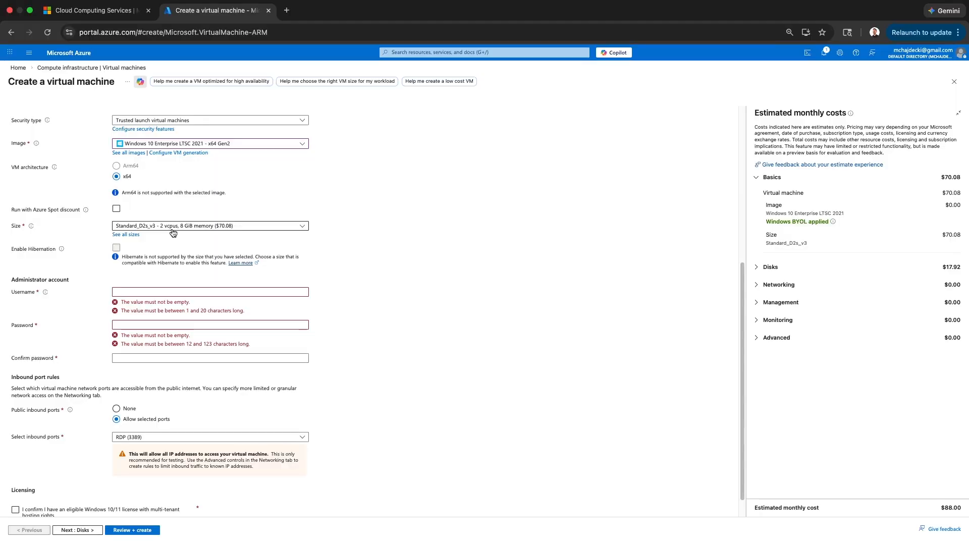
# Enter administrator username NetworkTest and the password, then confirm the password.
pyautogui.click(151, 293)
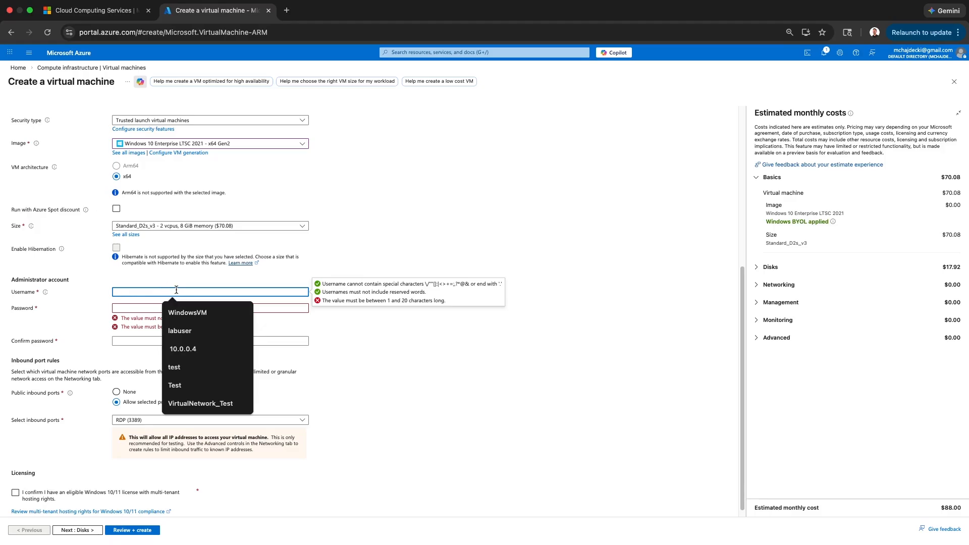
pyautogui.write('NetworkTest')
pyautogui.press('Tab')
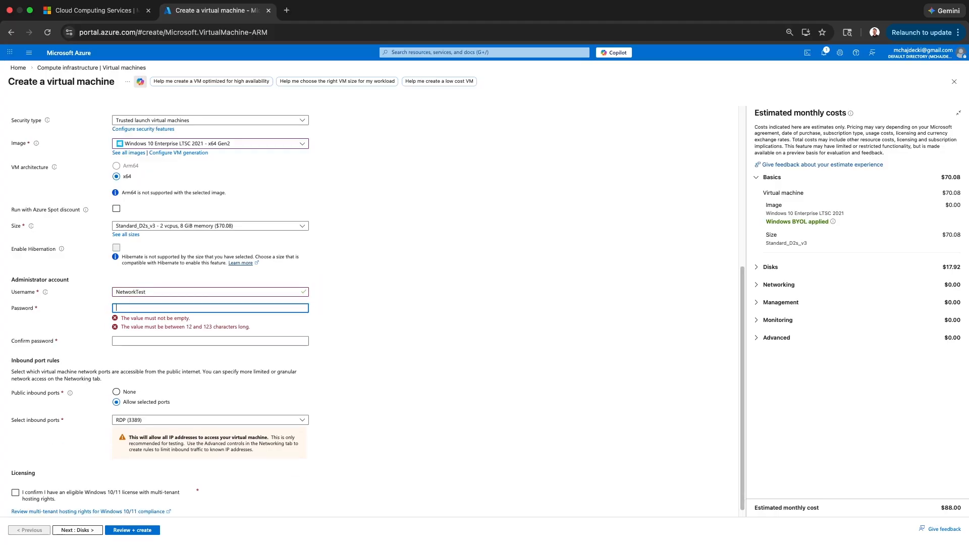
pyautogui.write('••')
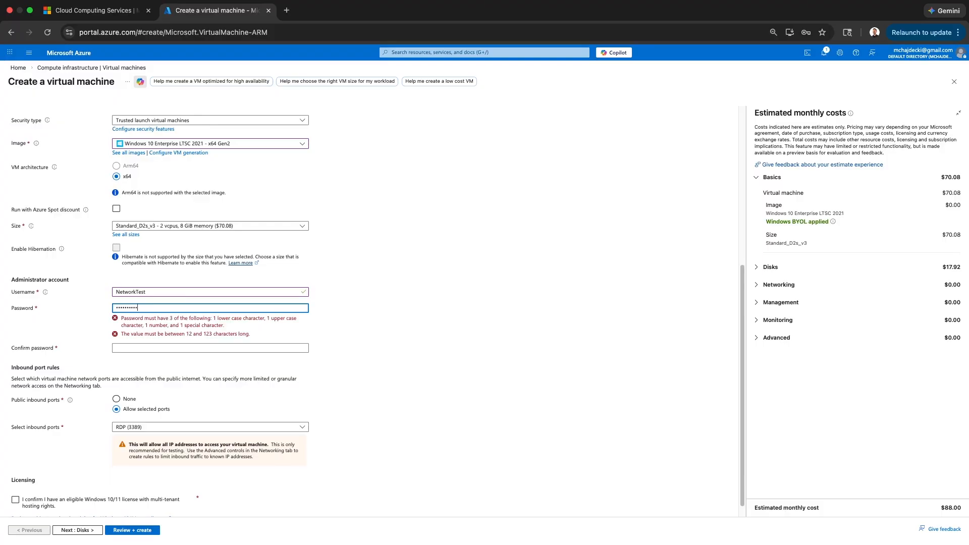
pyautogui.press('Tab')
pyautogui.write('••••')
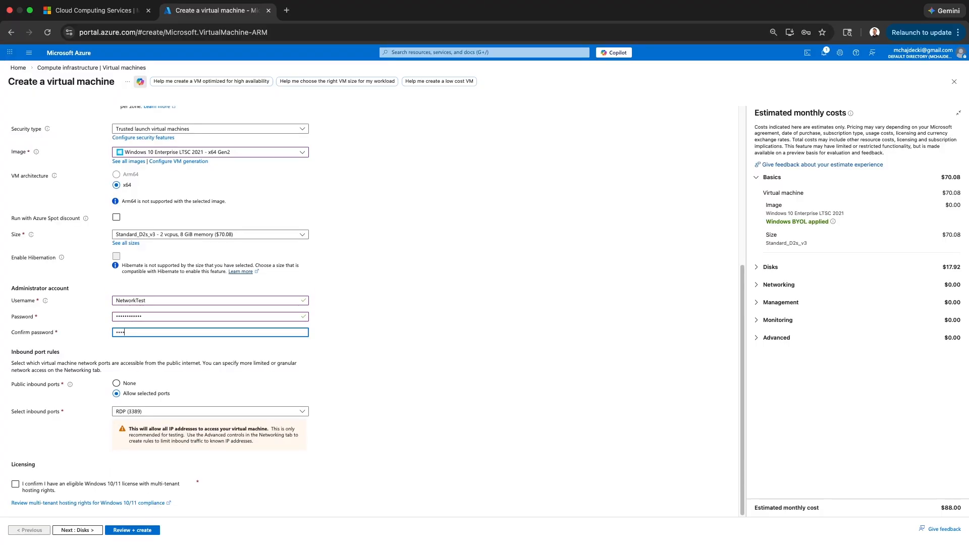
pyautogui.write('••••••••')
pyautogui.click(330, 277)
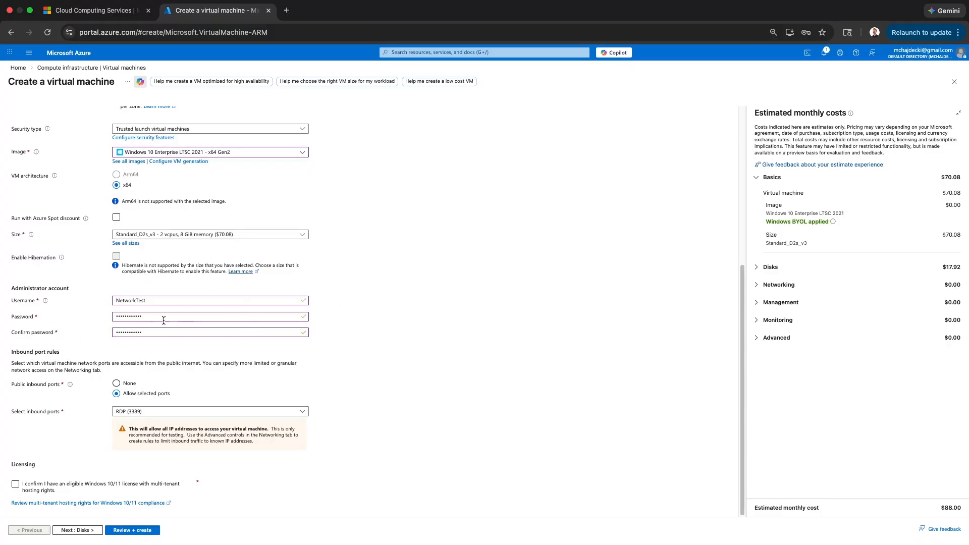
pyautogui.moveTo(417, 530)
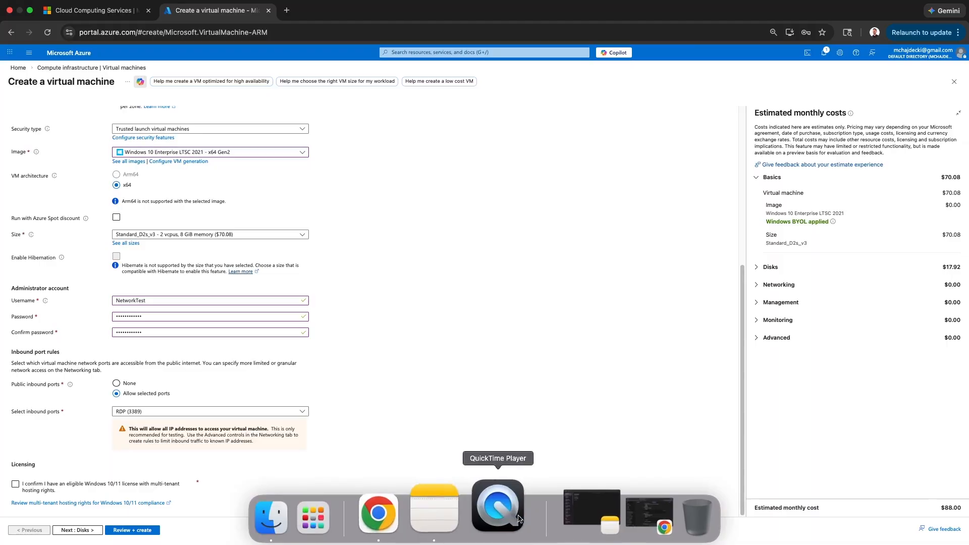
# Check the Windows VM credentials in the Notes Passwords note, then minimize Notes and return to Azure.
pyautogui.click(573, 508)
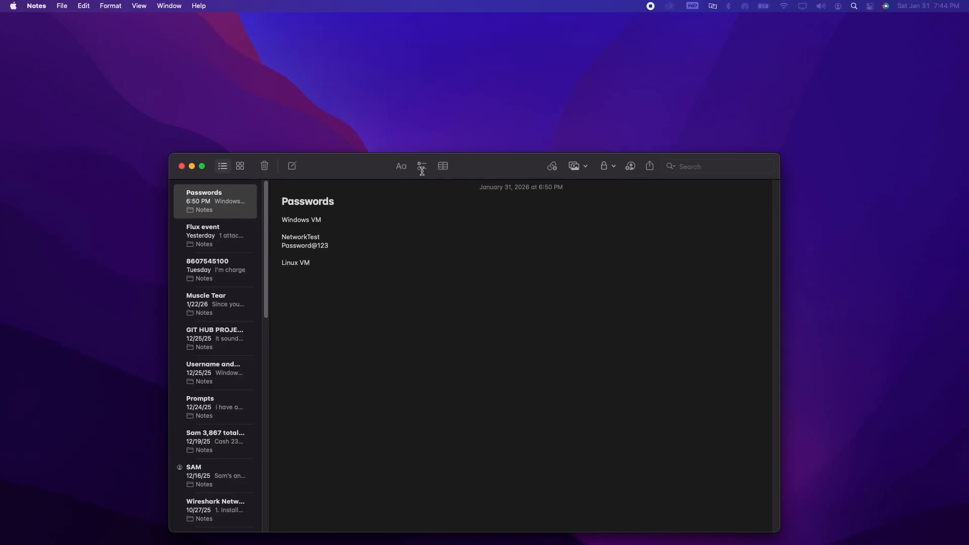
pyautogui.moveTo(360, 167); pyautogui.dragTo(386, 100)
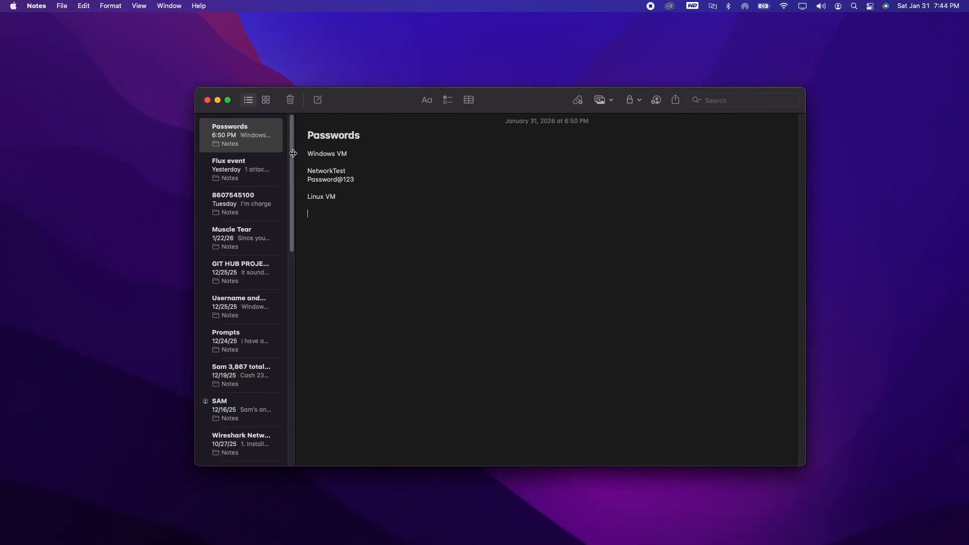
pyautogui.moveTo(310, 150); pyautogui.dragTo(367, 154)
pyautogui.click(374, 182)
pyautogui.moveTo(298, 168); pyautogui.dragTo(357, 175)
pyautogui.click(370, 180)
pyautogui.click(217, 100)
pyautogui.moveTo(455, 542)
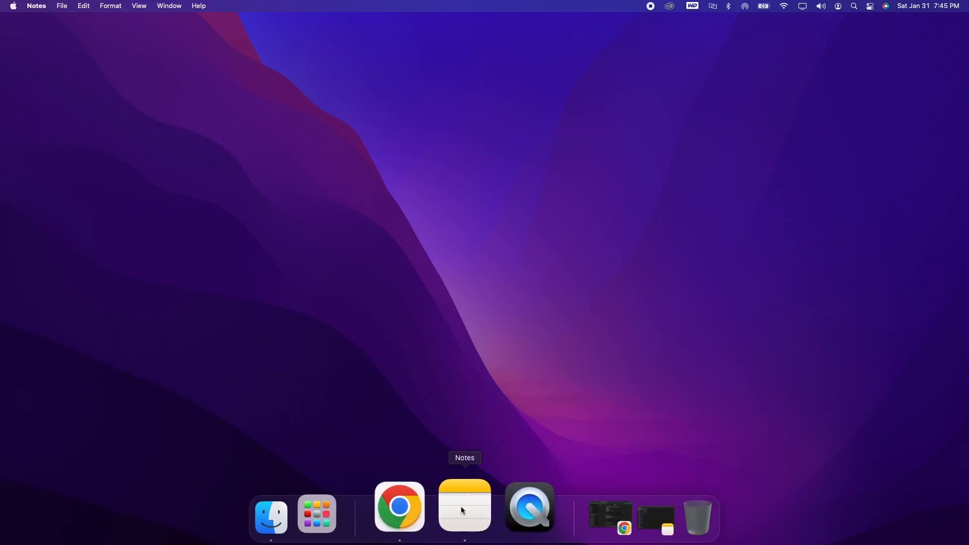
pyautogui.click(426, 502)
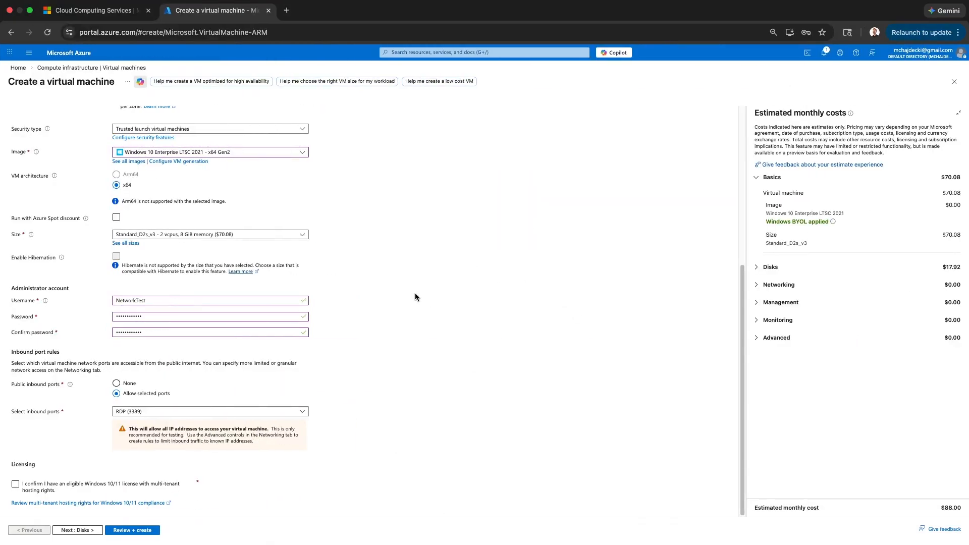
# Confirm Windows 10/11 licence eligibility and advance past Disks to the Networking tab.
pyautogui.click(19, 484)
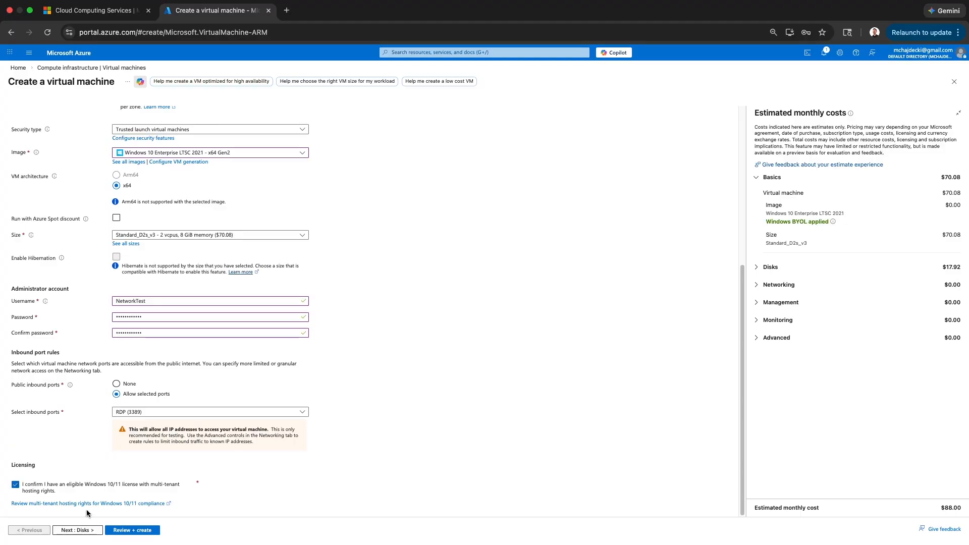
pyautogui.click(80, 531)
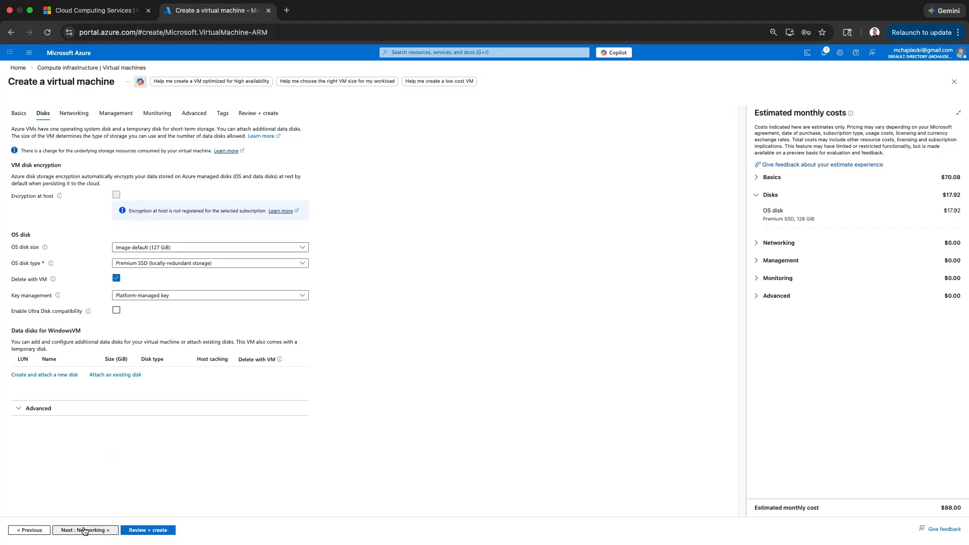
pyautogui.click(85, 531)
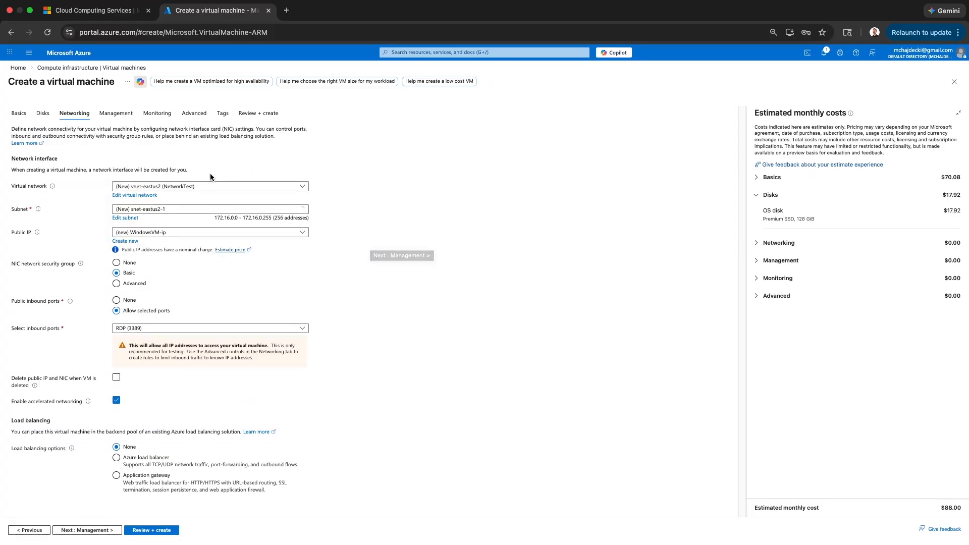
# Set the VM's virtual network to NetworkTest and its subnet to default.
pyautogui.click(170, 187)
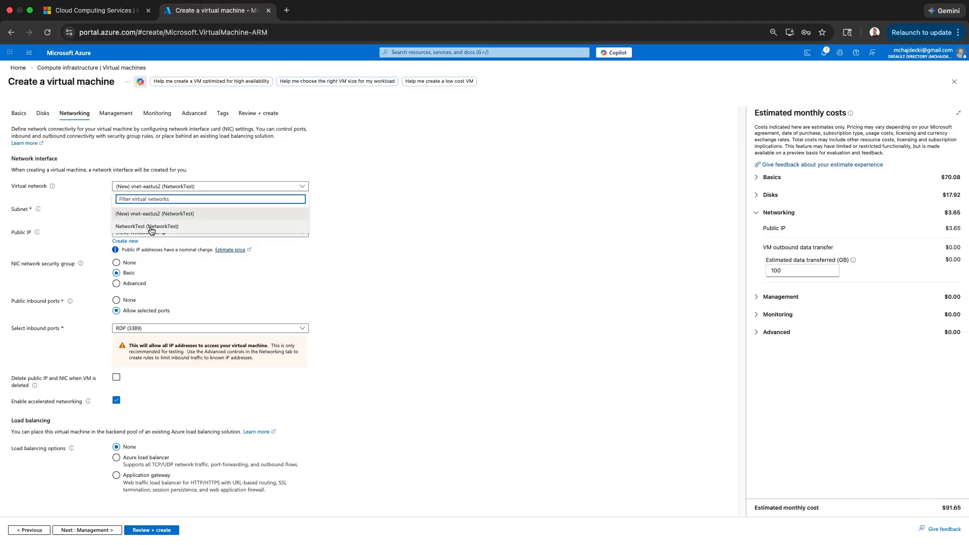
pyautogui.click(152, 228)
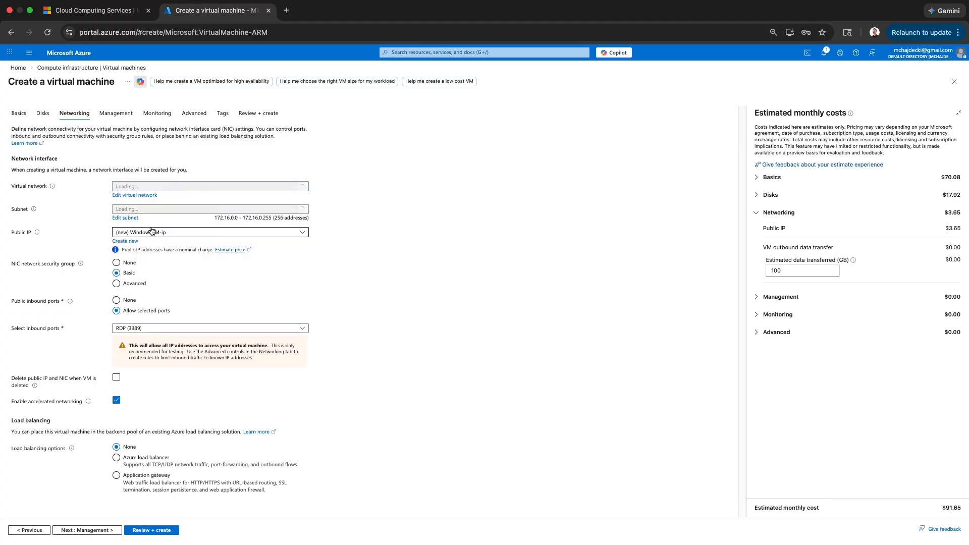
pyautogui.click(166, 210)
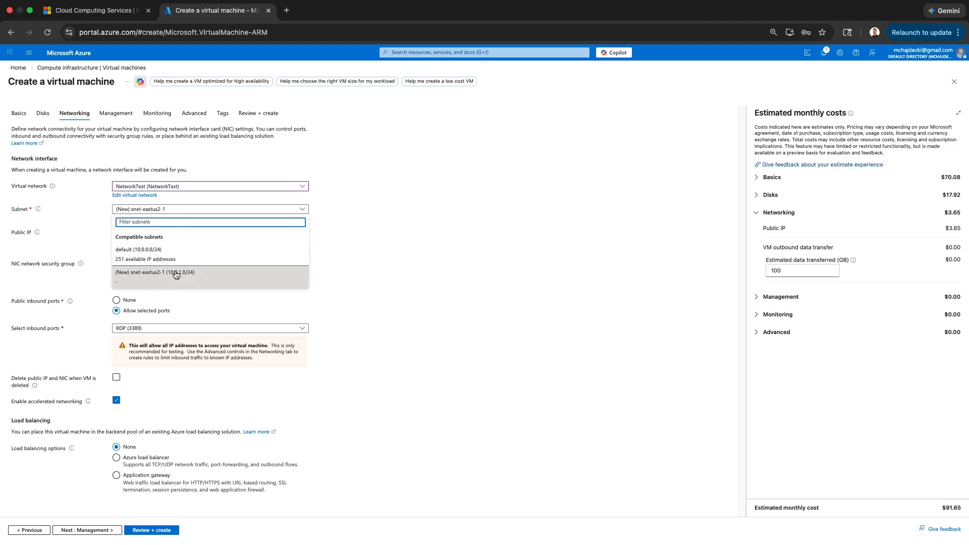
pyautogui.click(349, 244)
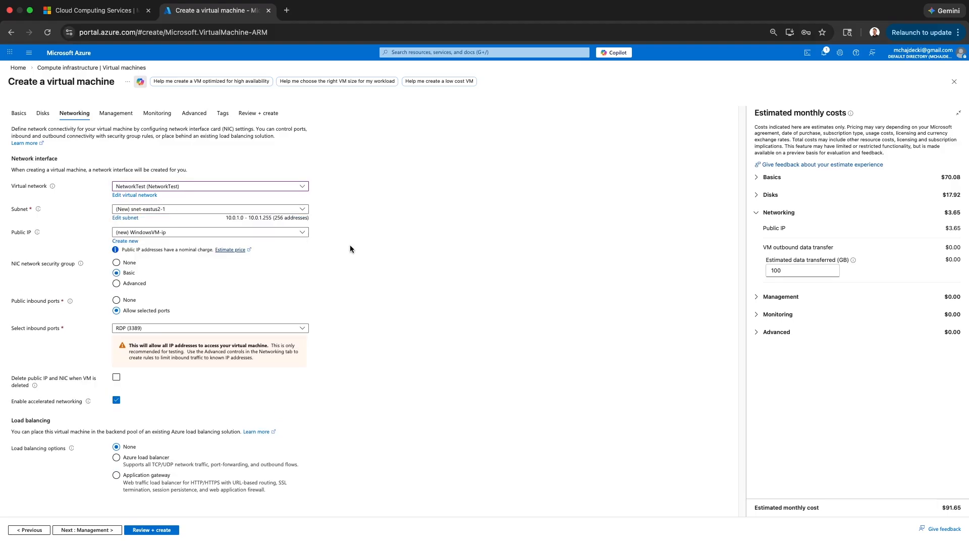
pyautogui.click(184, 210)
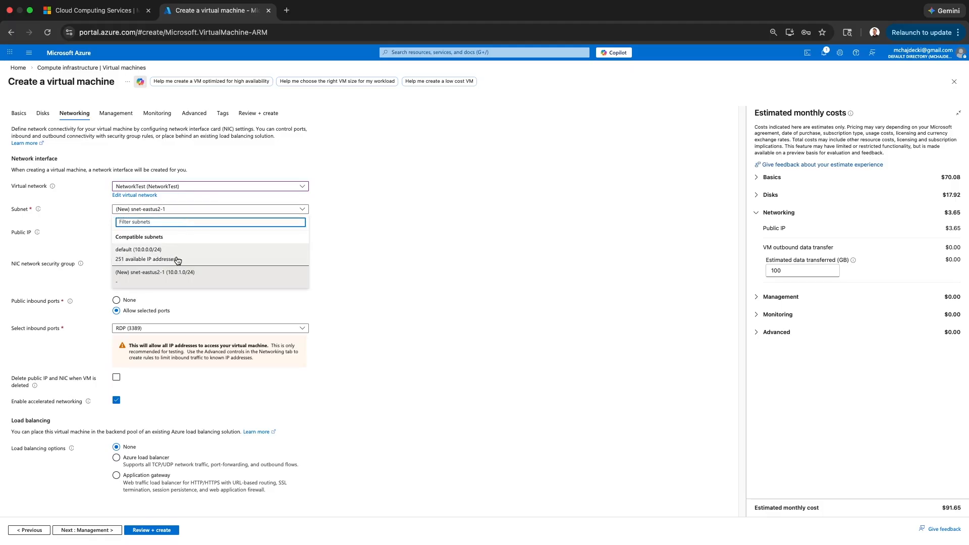
pyautogui.click(177, 259)
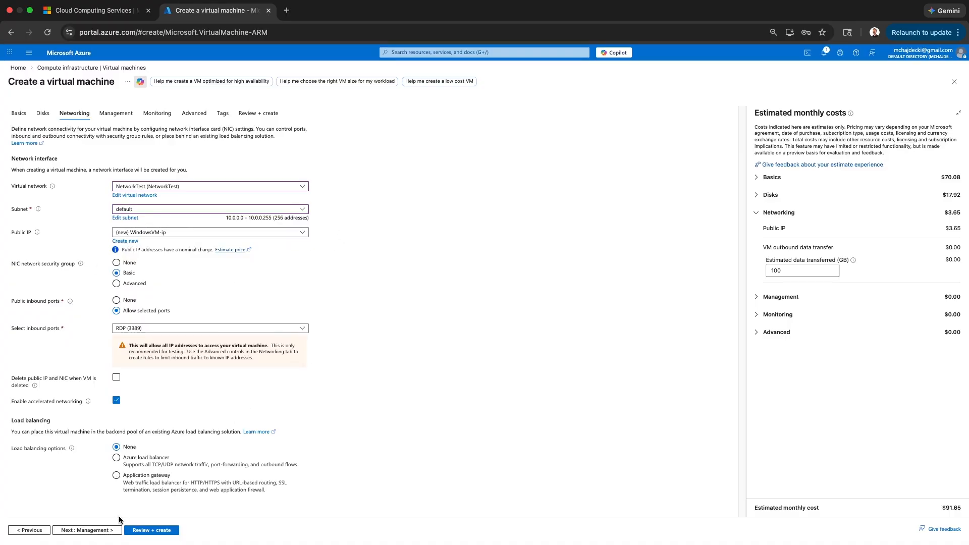
# Run Review + create for WindowsVM and, once validation passes, launch its creation.
pyautogui.click(155, 531)
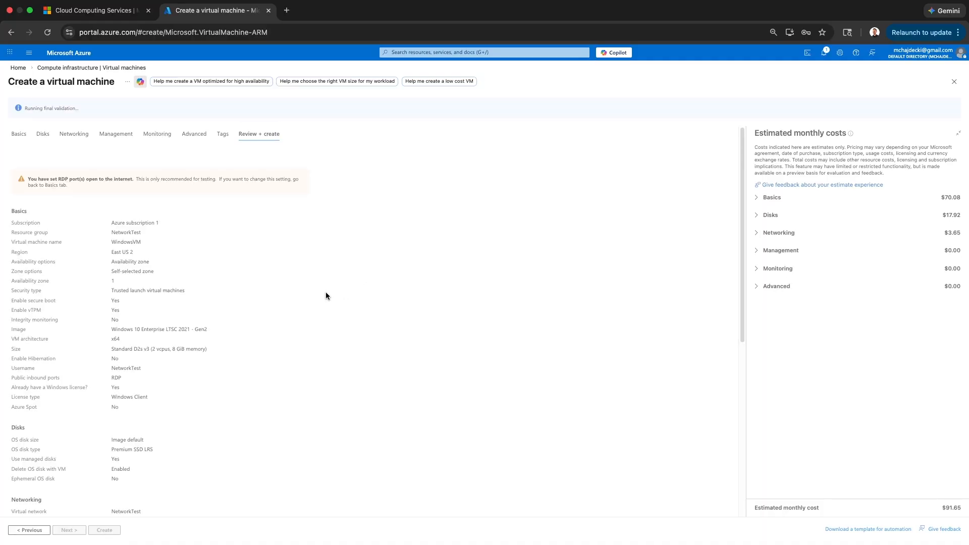
pyautogui.scroll(-10, 326, 298)
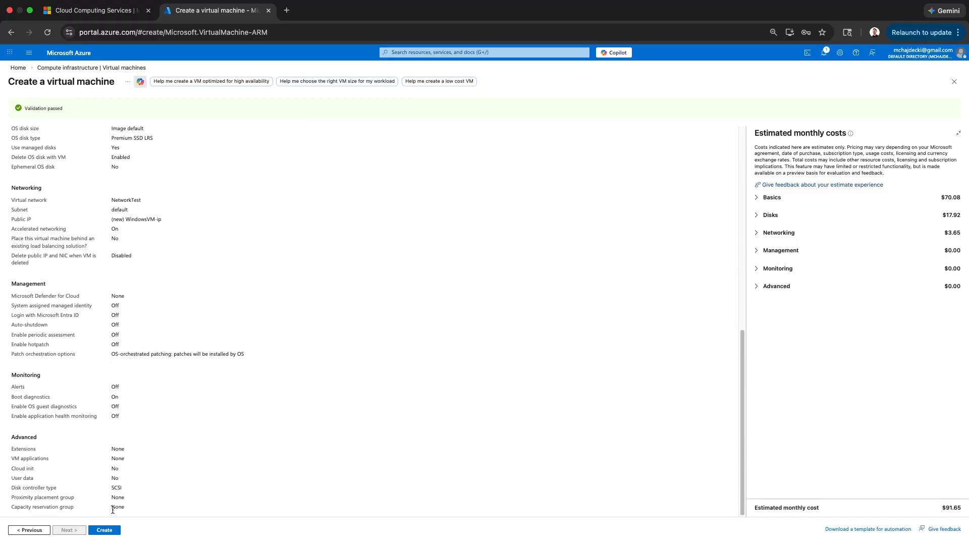
pyautogui.click(105, 531)
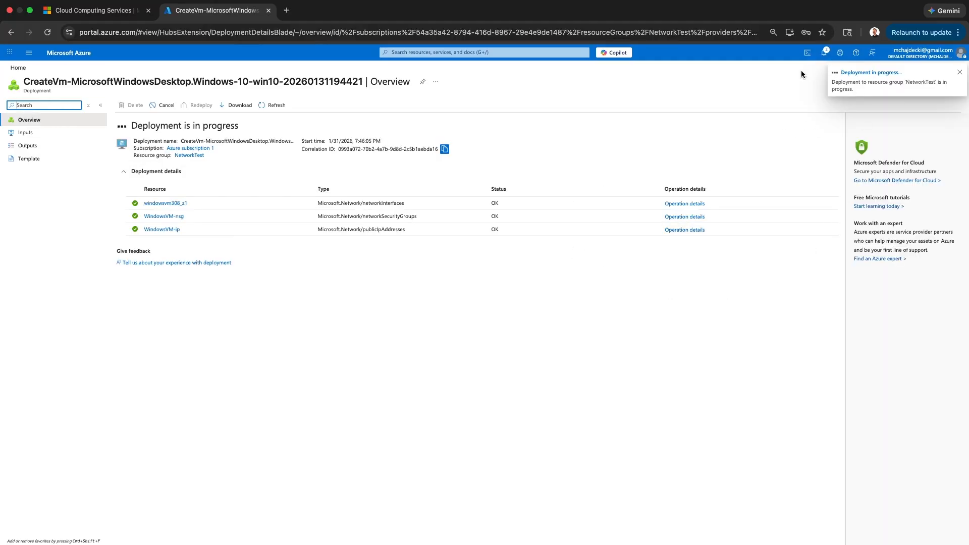
# Check deployment notifications, reload the portal, and confirm WindowsVM is listed as running.
pyautogui.click(18, 68)
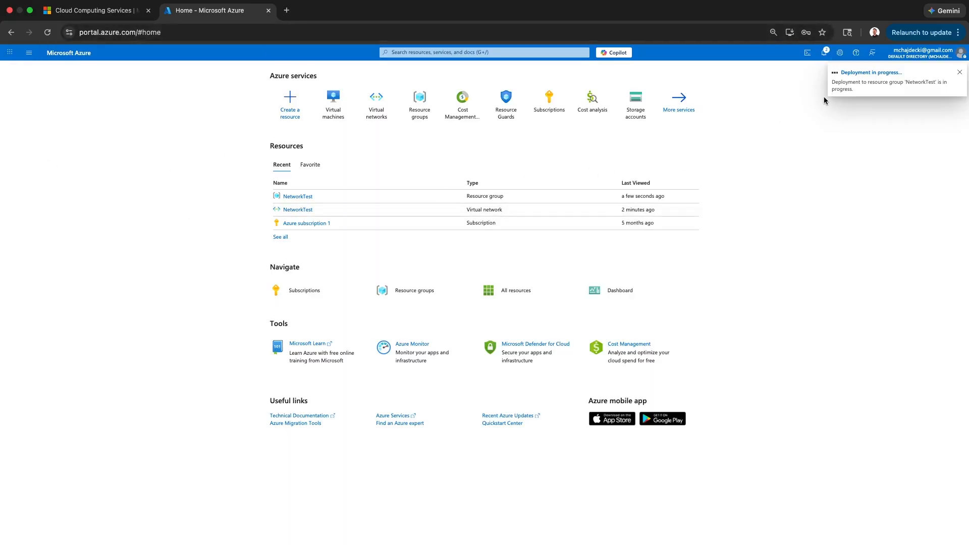
pyautogui.click(824, 53)
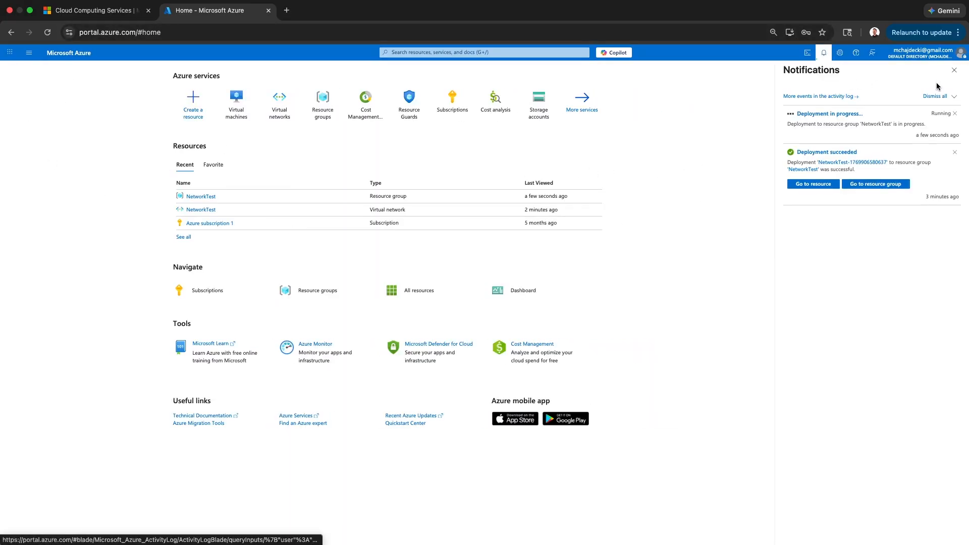
pyautogui.click(954, 72)
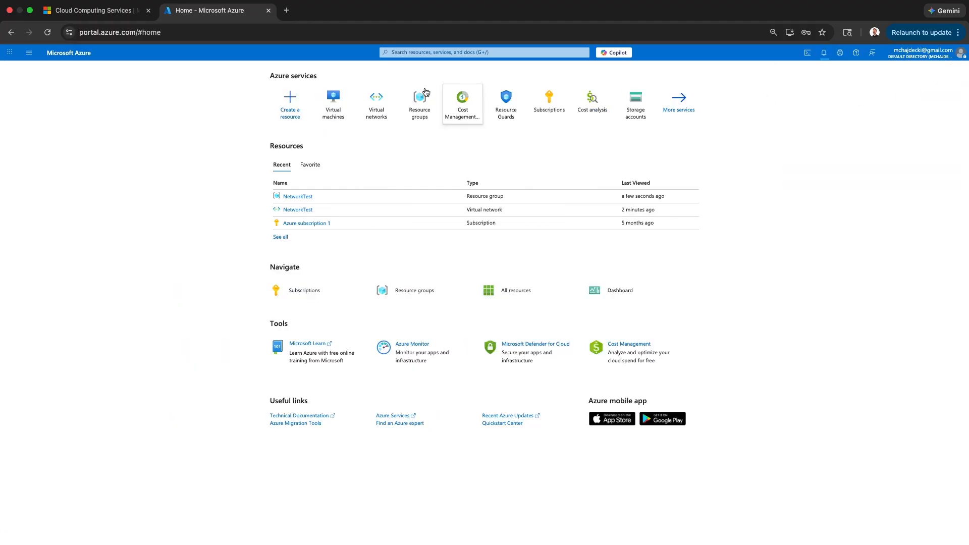
pyautogui.click(48, 33)
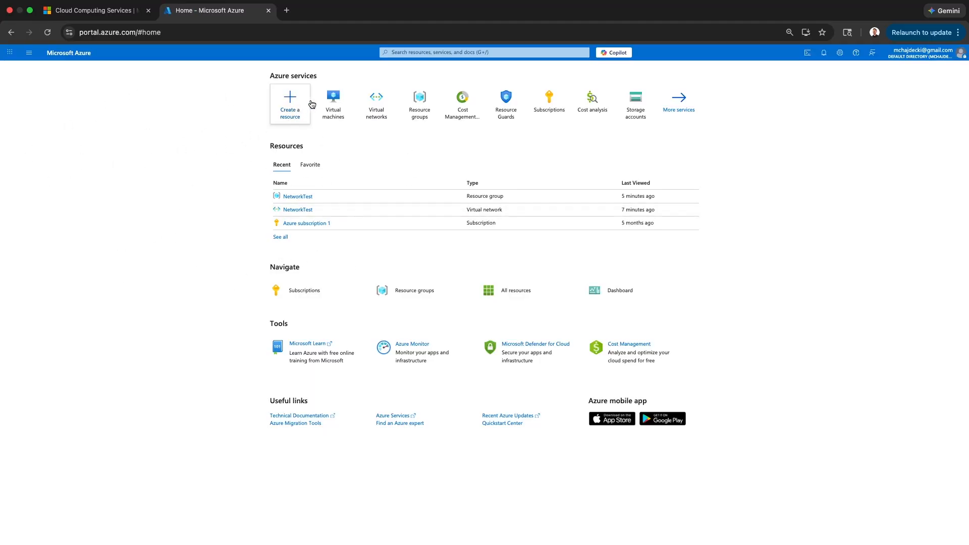
pyautogui.click(417, 92)
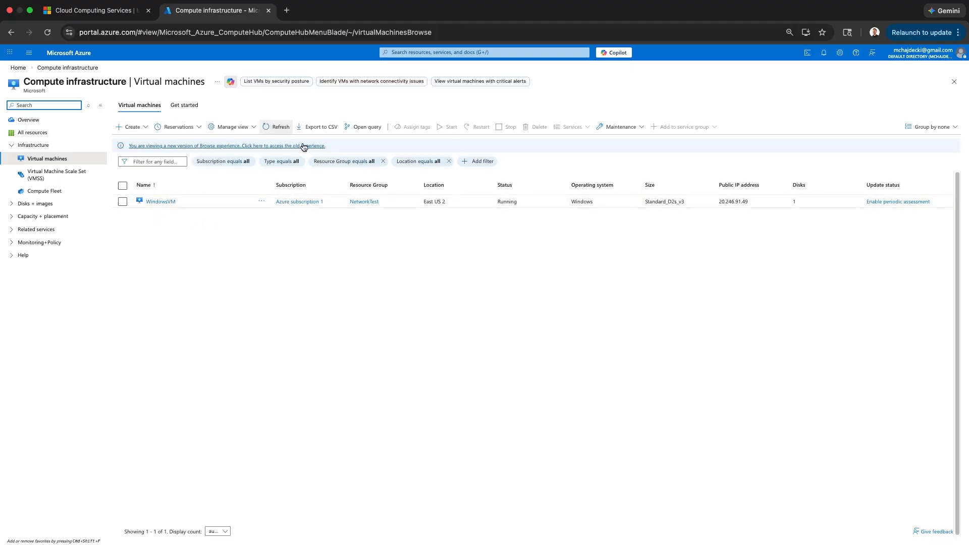
pyautogui.doubleClick(504, 202)
pyautogui.click(475, 202)
pyautogui.click(16, 71)
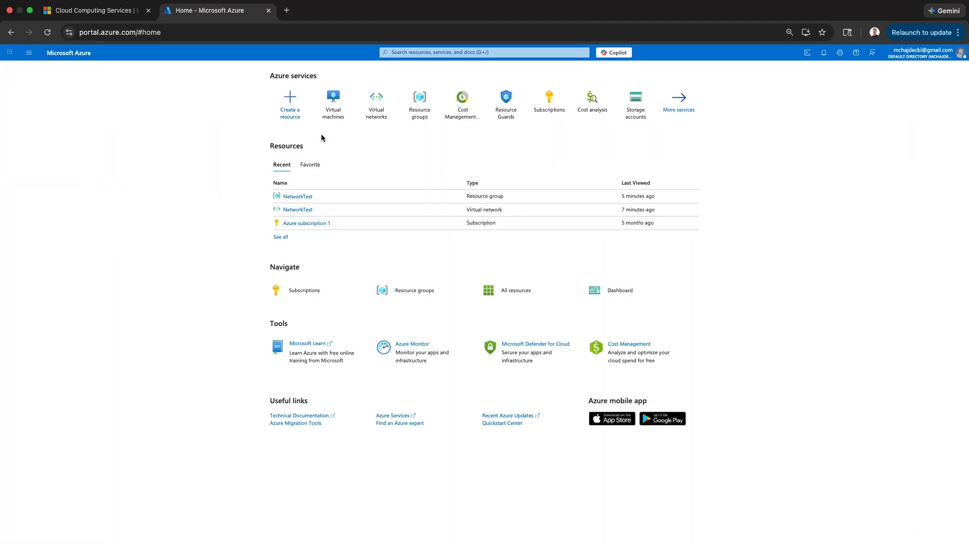
pyautogui.click(336, 112)
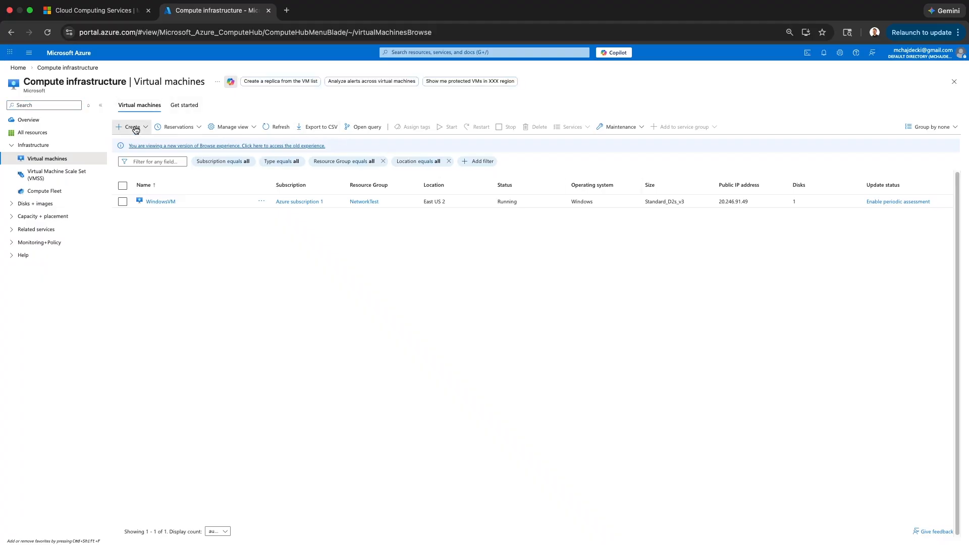
# Start a second VM form with resource group NetworkTest and machine name LinuxVM.
pyautogui.click(135, 127)
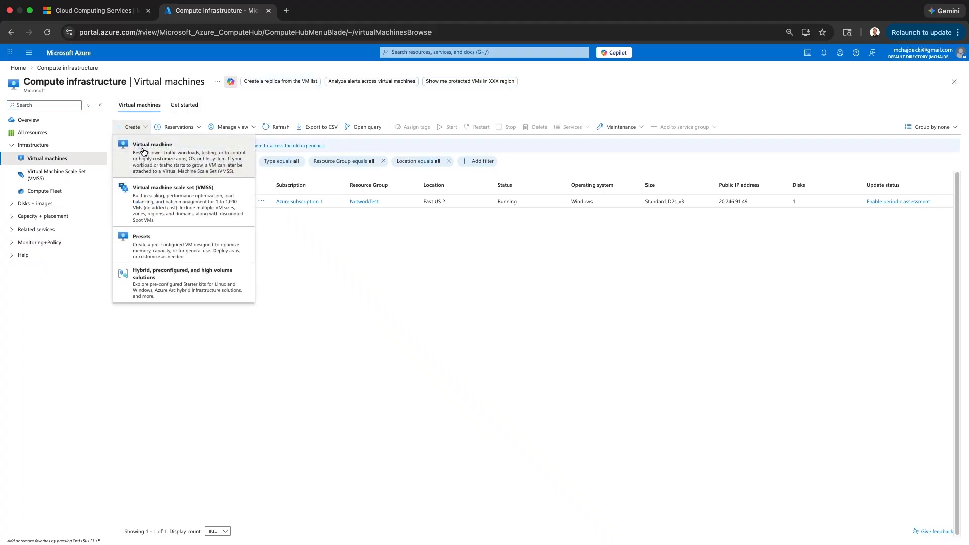
pyautogui.click(144, 152)
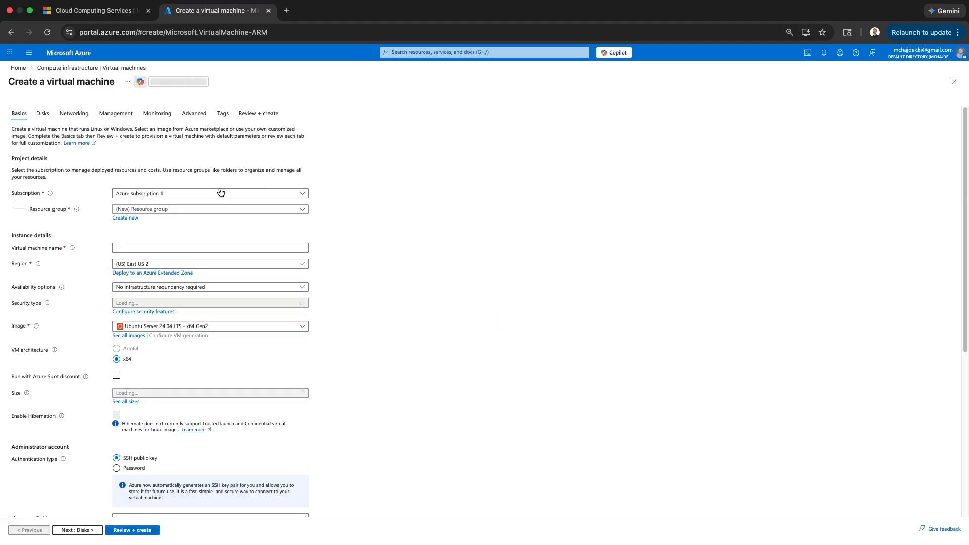
pyautogui.click(207, 209)
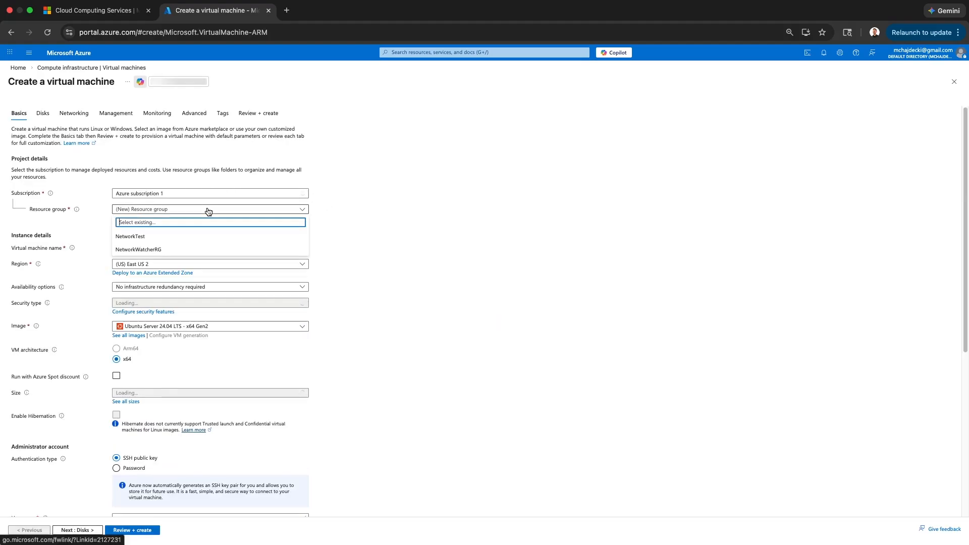
pyautogui.click(196, 237)
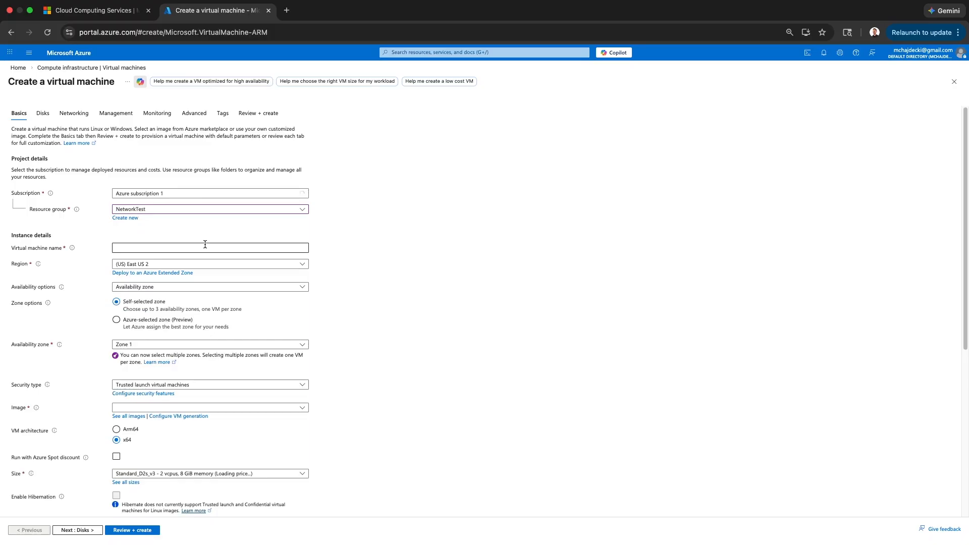
pyautogui.click(204, 247)
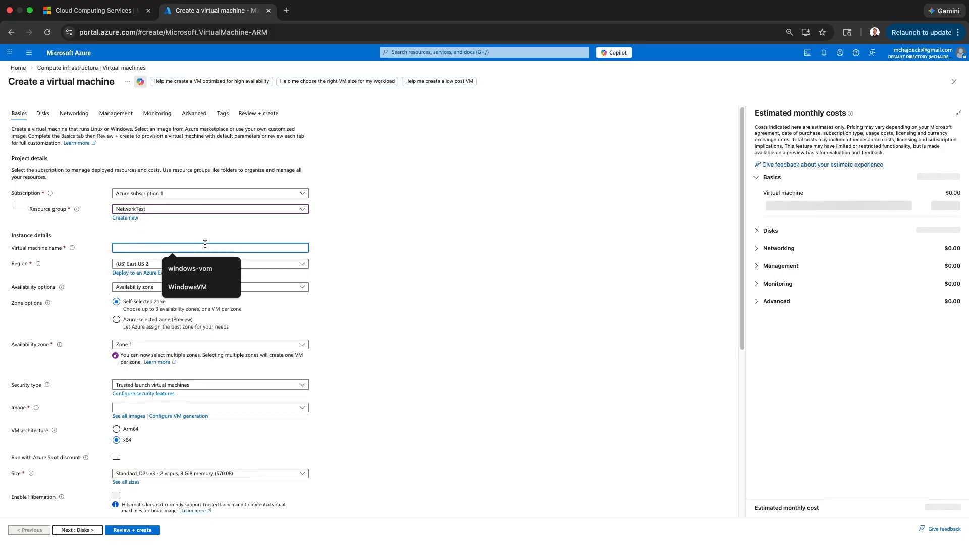
pyautogui.write('LinuxV')
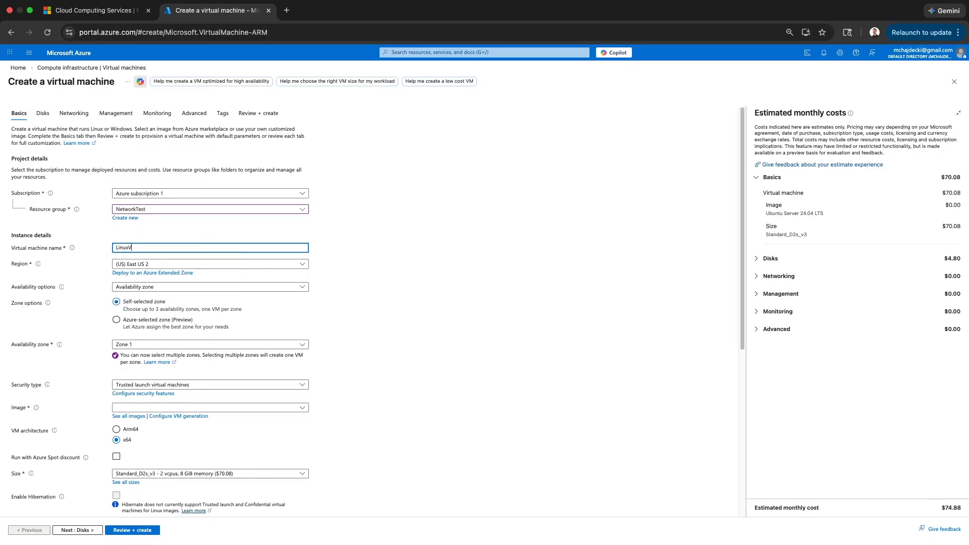
pyautogui.click(500, 300)
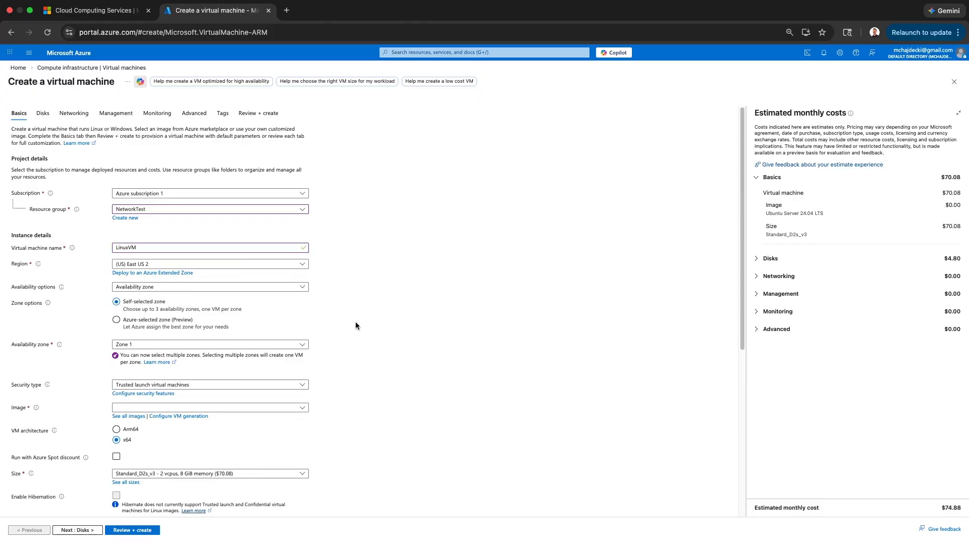
pyautogui.scroll(-1, 353, 324)
pyautogui.click(272, 388)
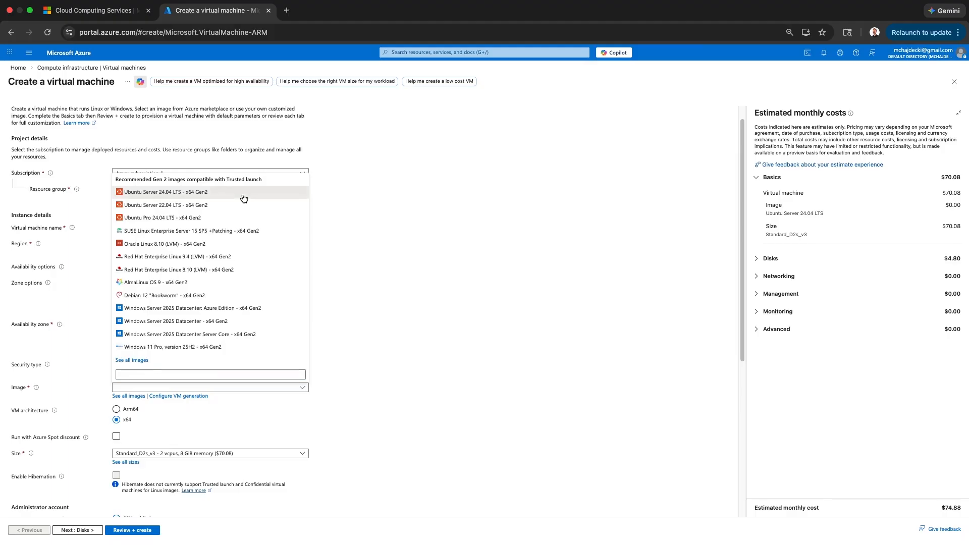
# Choose Ubuntu Server 24.04 LTS - x64 Gen2 as LinuxVM's image.
pyautogui.click(263, 194)
pyautogui.scroll(-3, 377, 366)
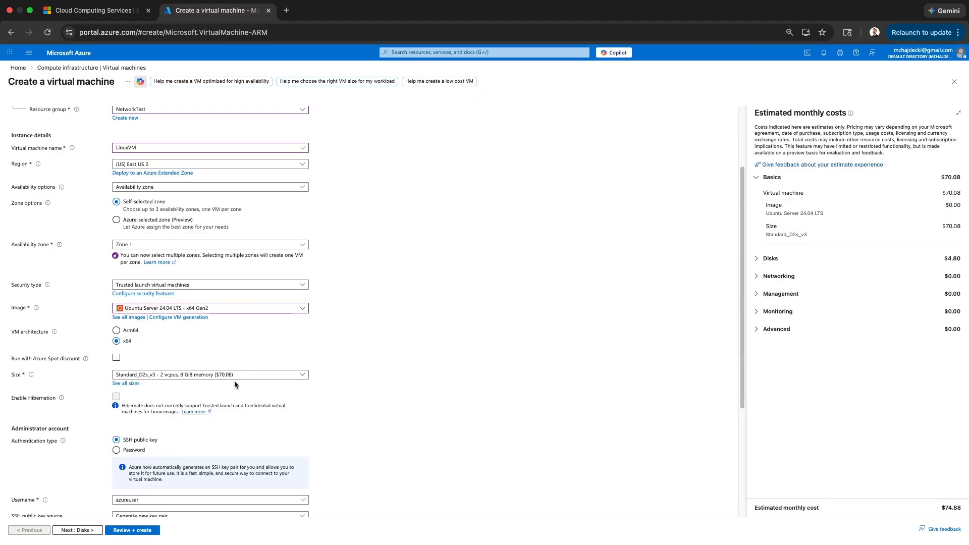
pyautogui.scroll(-7, 375, 371)
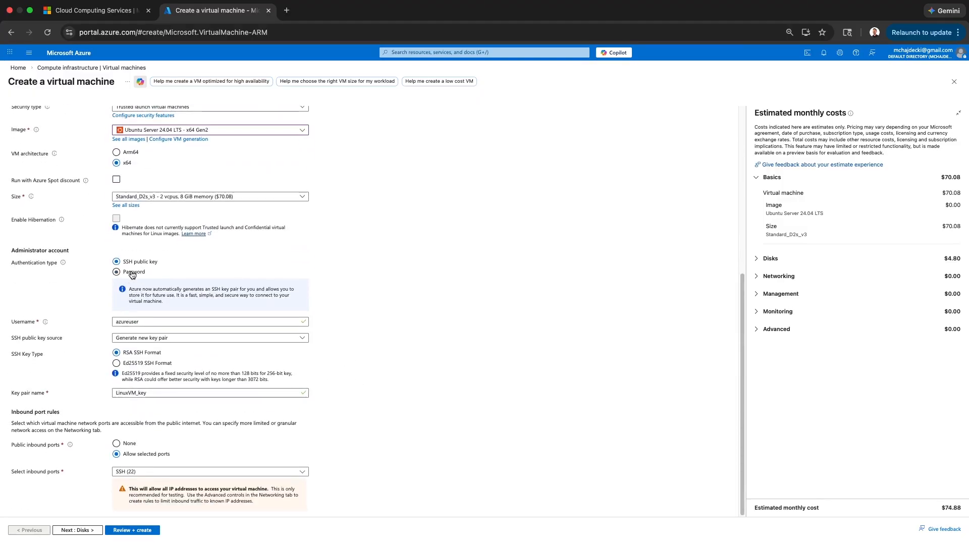
# Switch to password authentication with username NetworkTest and a matching confirmed password.
pyautogui.click(128, 273)
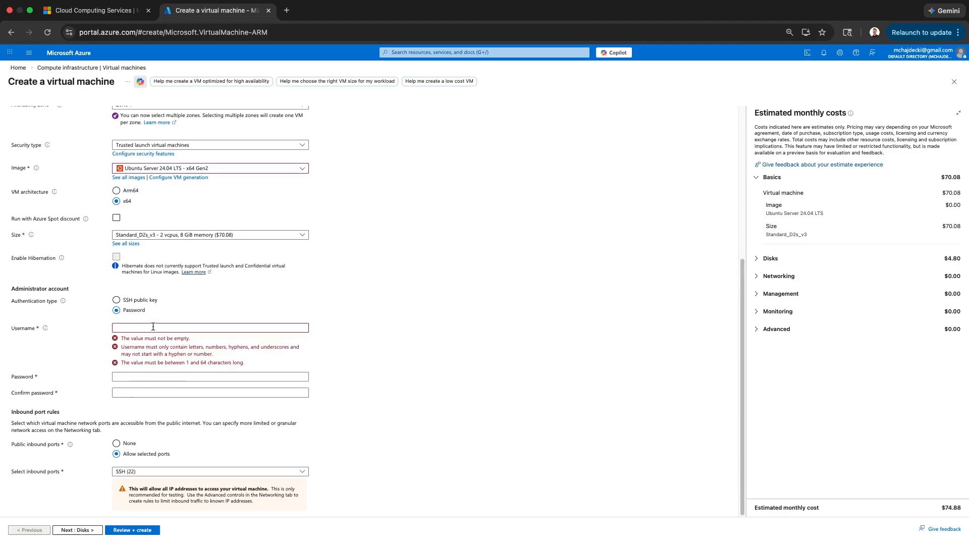
pyautogui.click(152, 328)
pyautogui.write('Ne')
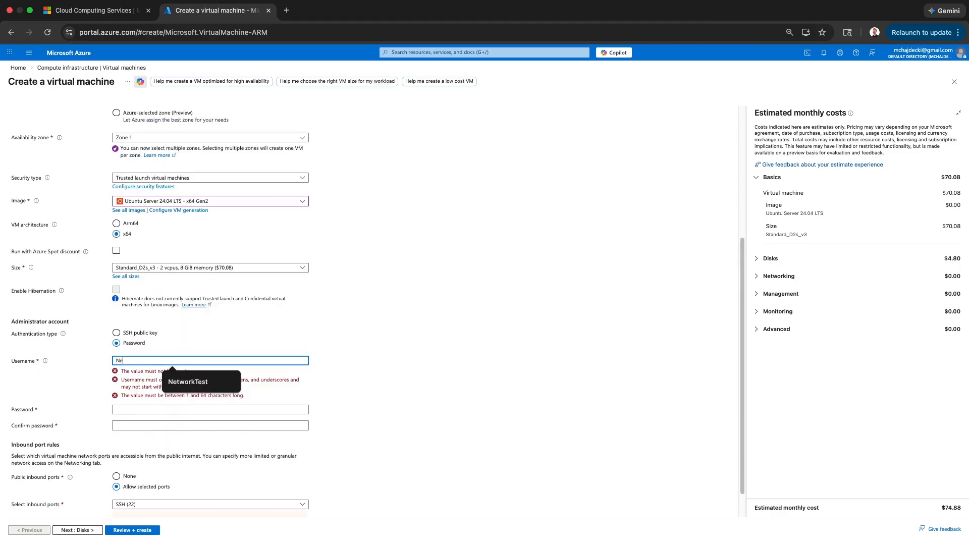
pyautogui.write('tworkTest')
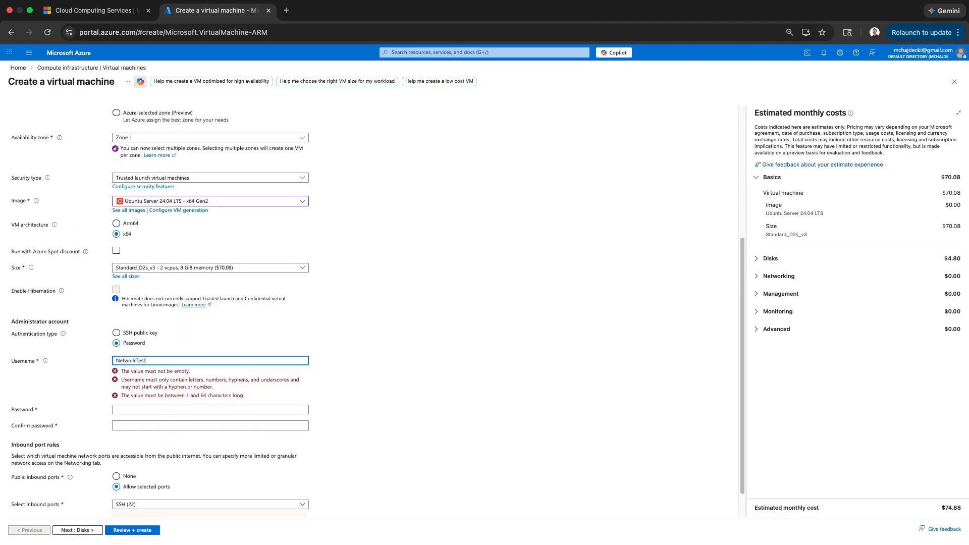
pyautogui.press('Tab')
pyautogui.write('••')
pyautogui.press('BackSpace')
pyautogui.press('BackSpace')
pyautogui.press('BackSpace')
pyautogui.press('BackSpace')
pyautogui.press('BackSpace')
pyautogui.press('BackSpace')
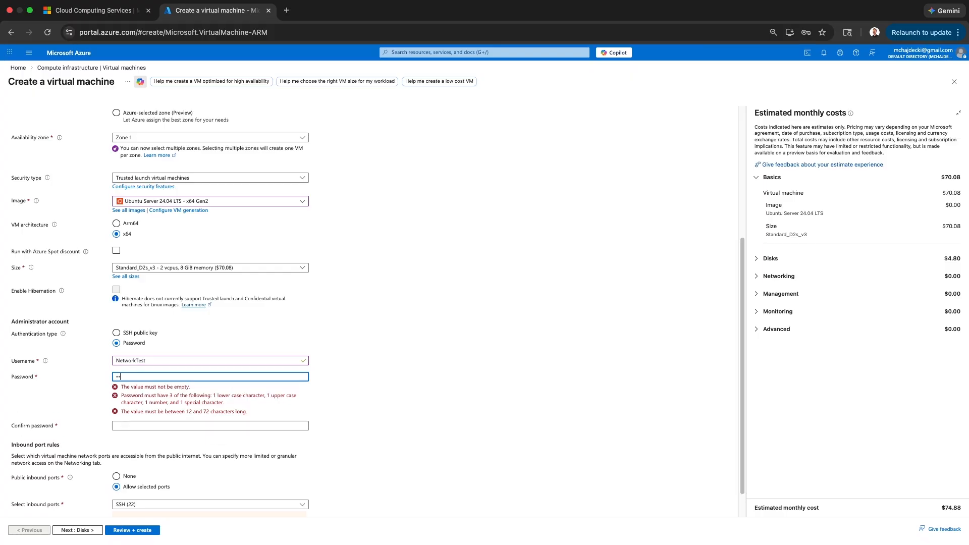
pyautogui.press('Tab')
pyautogui.write('•••••••••')
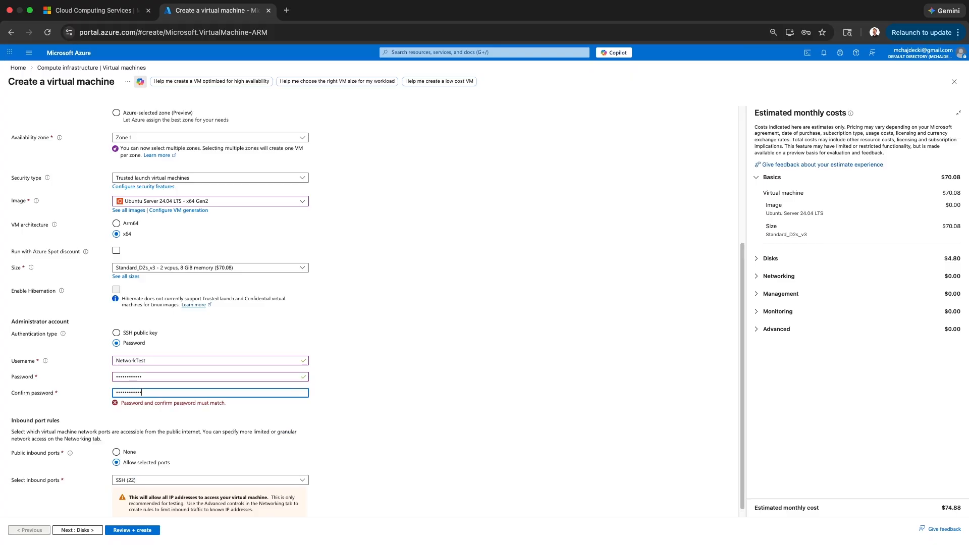
pyautogui.click(348, 411)
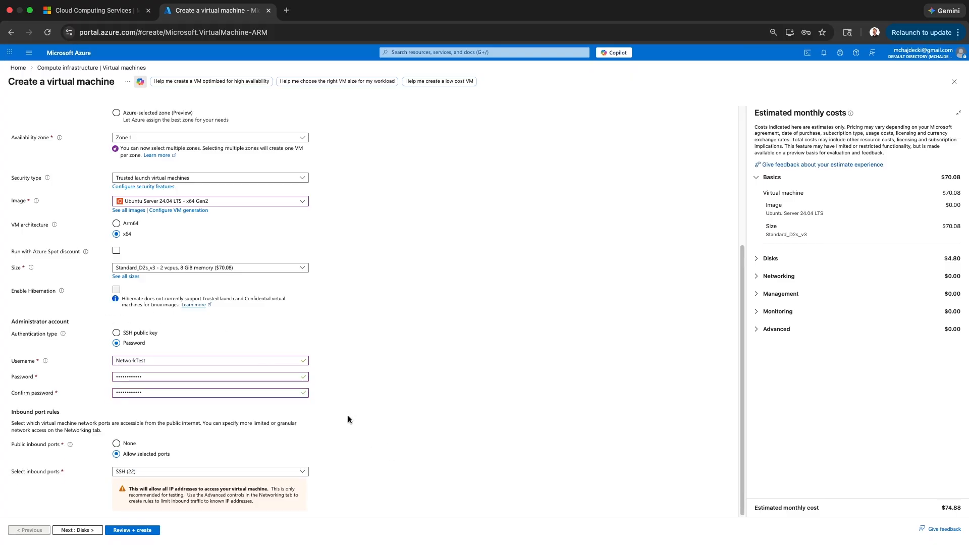
# On the Networking tab, put LinuxVM on the NetworkTest virtual network's default subnet.
pyautogui.click(86, 533)
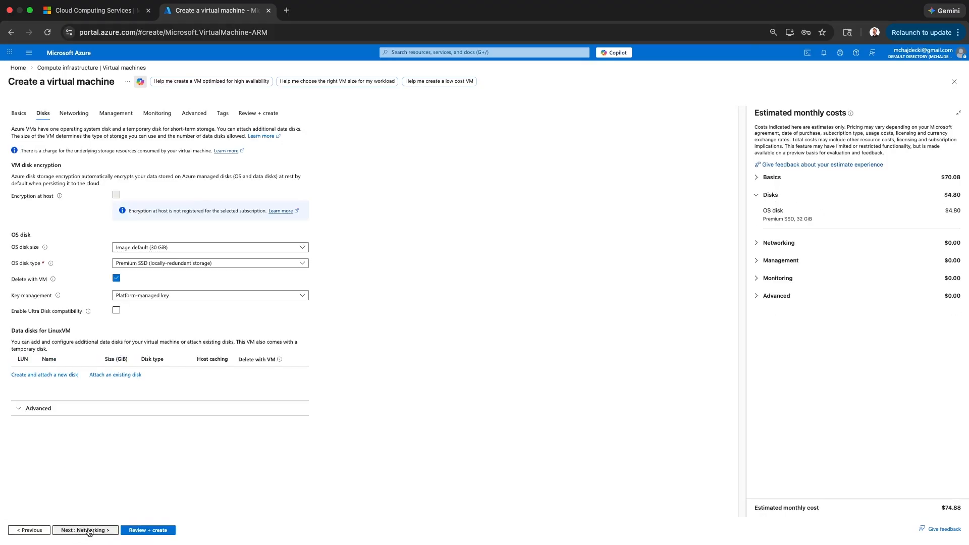
pyautogui.click(90, 531)
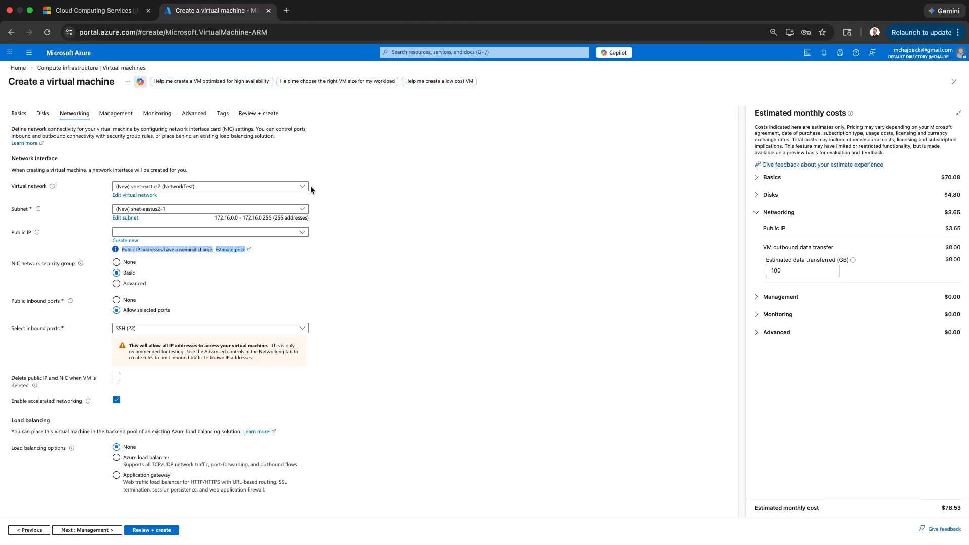
pyautogui.click(302, 187)
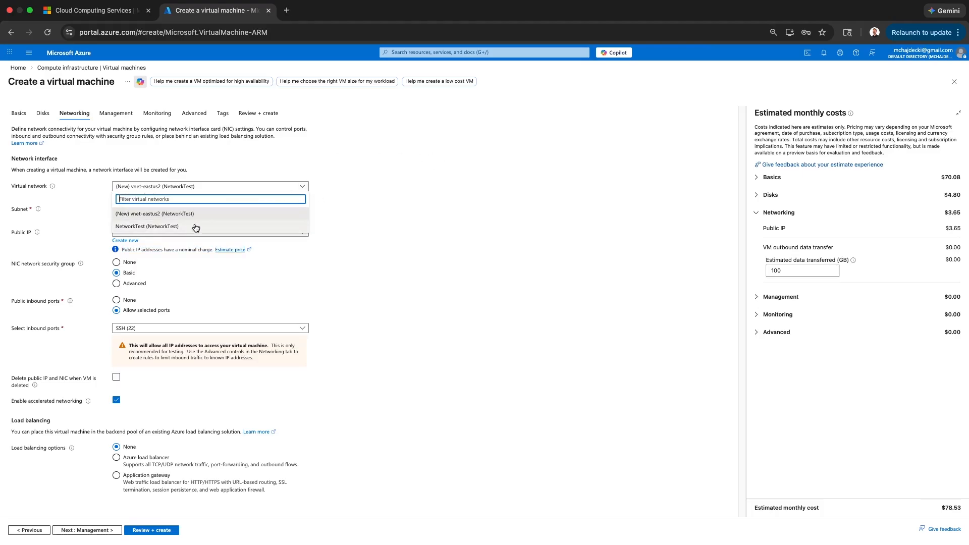
pyautogui.click(132, 230)
pyautogui.click(163, 213)
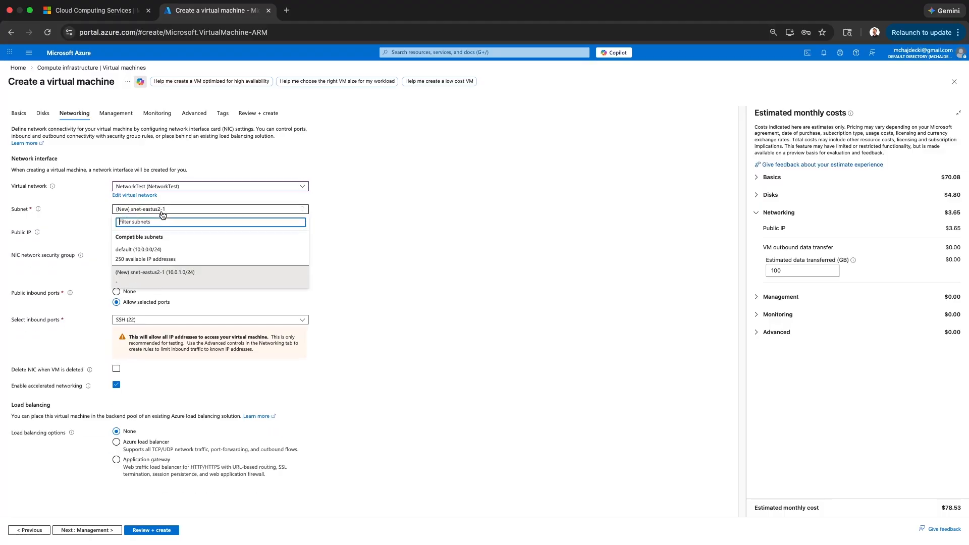
pyautogui.click(162, 257)
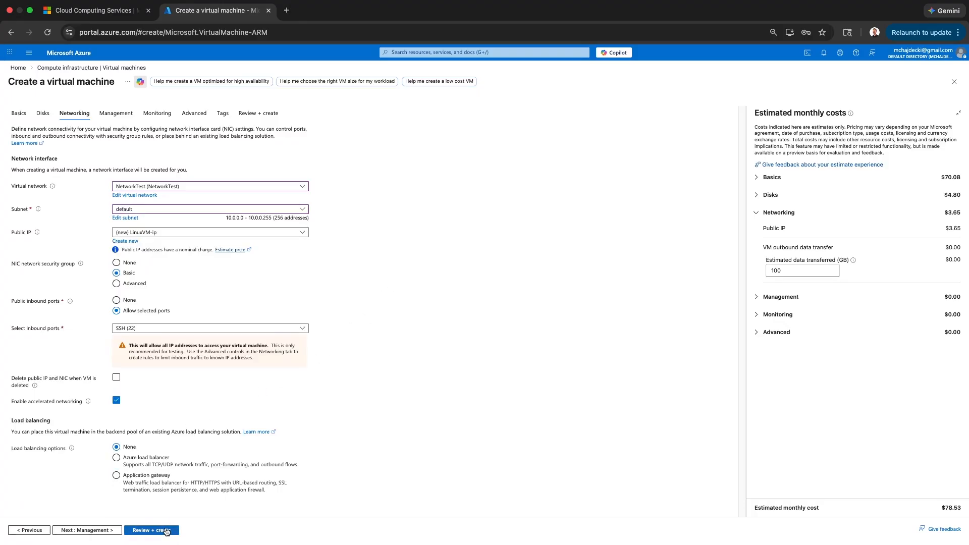
# Run Review + create on the LinuxVM settings, check the summary, and create the VM.
pyautogui.click(167, 531)
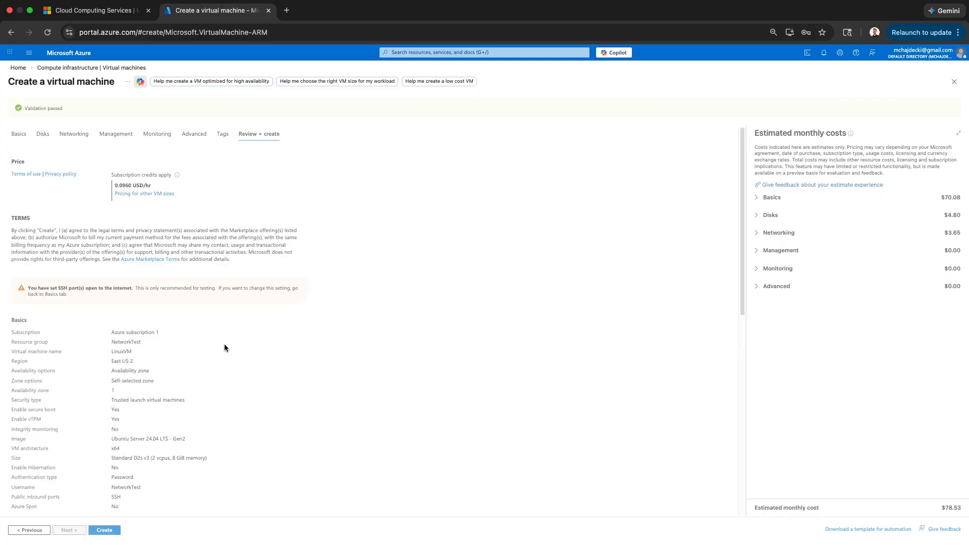
pyautogui.scroll(-10, 225, 344)
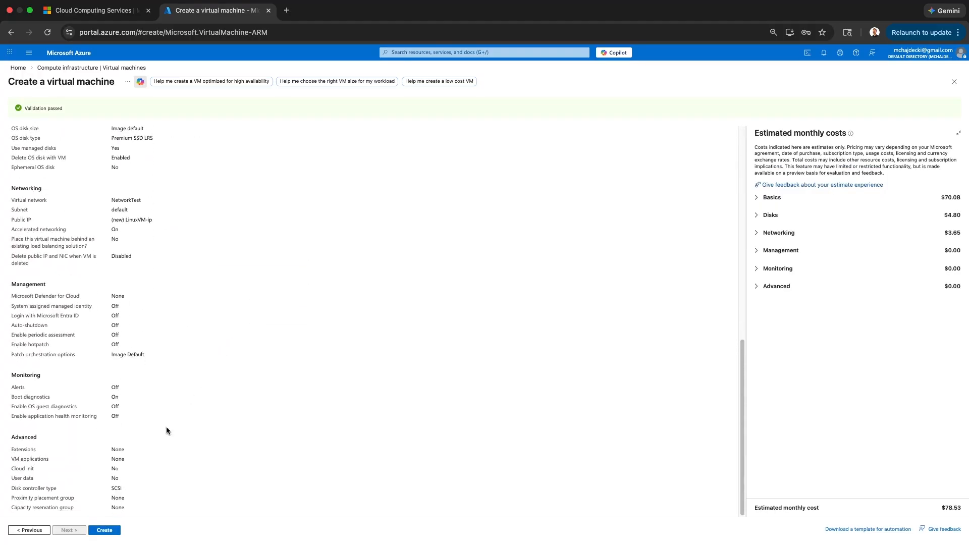
pyautogui.click(105, 530)
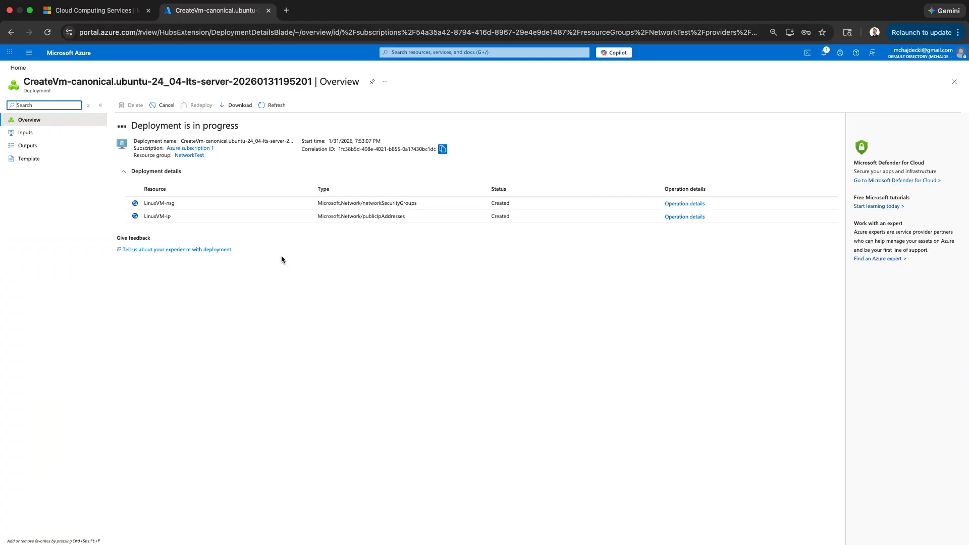
# Open the Virtual machines list, check the deployment notification, and reload until LinuxVM shows Running.
pyautogui.click(17, 68)
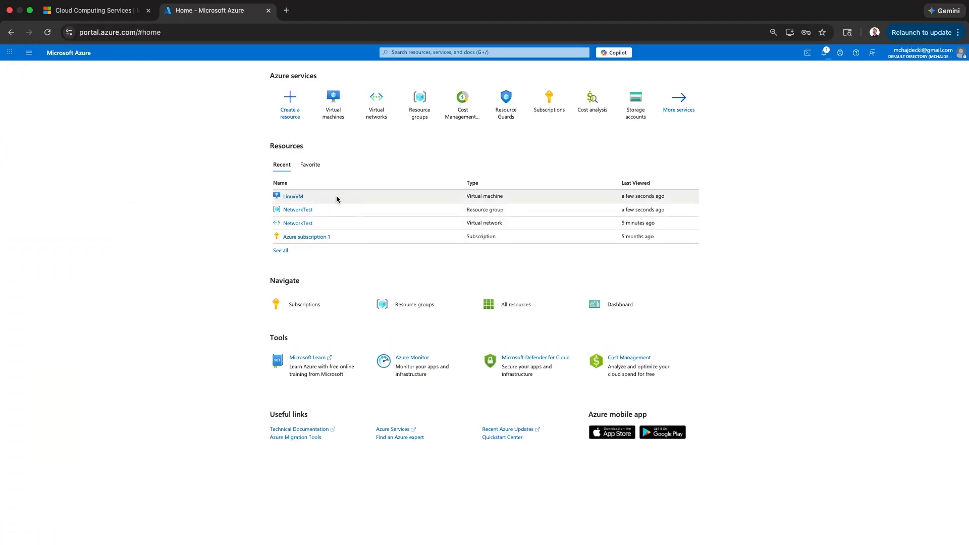
pyautogui.moveTo(290, 195)
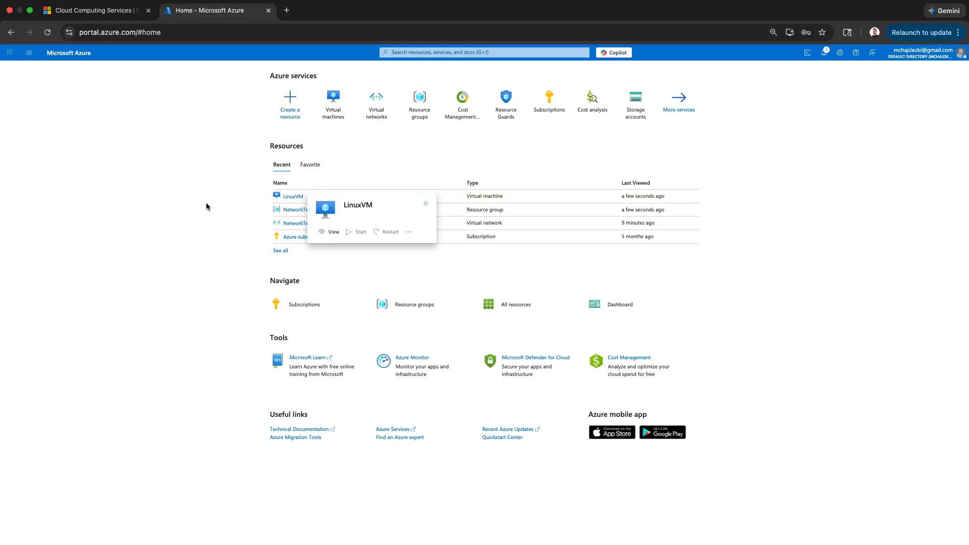
pyautogui.click(341, 112)
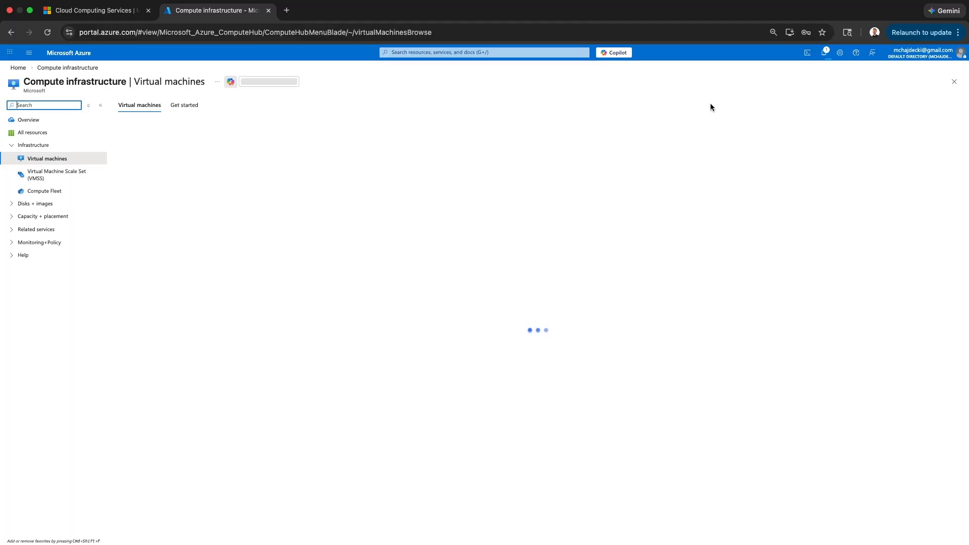
pyautogui.click(831, 57)
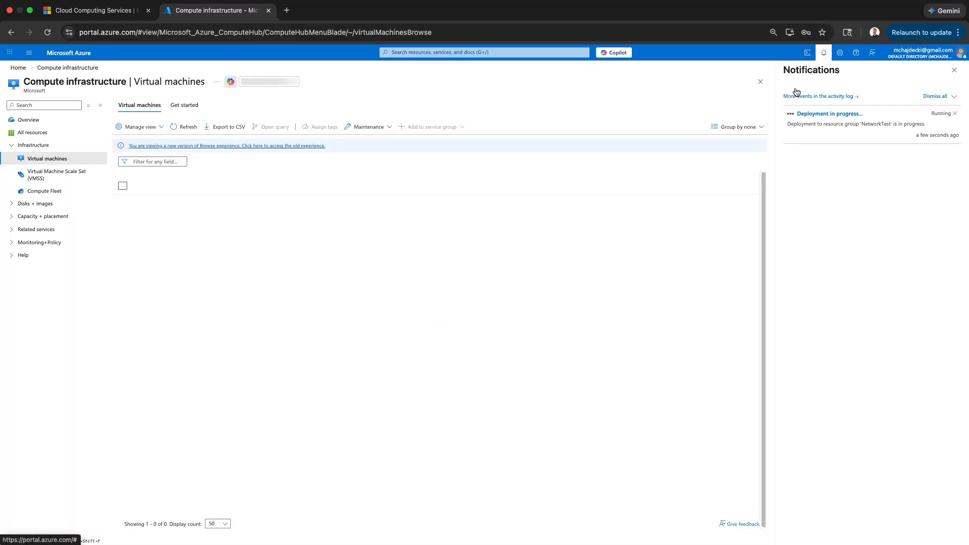
pyautogui.click(418, 143)
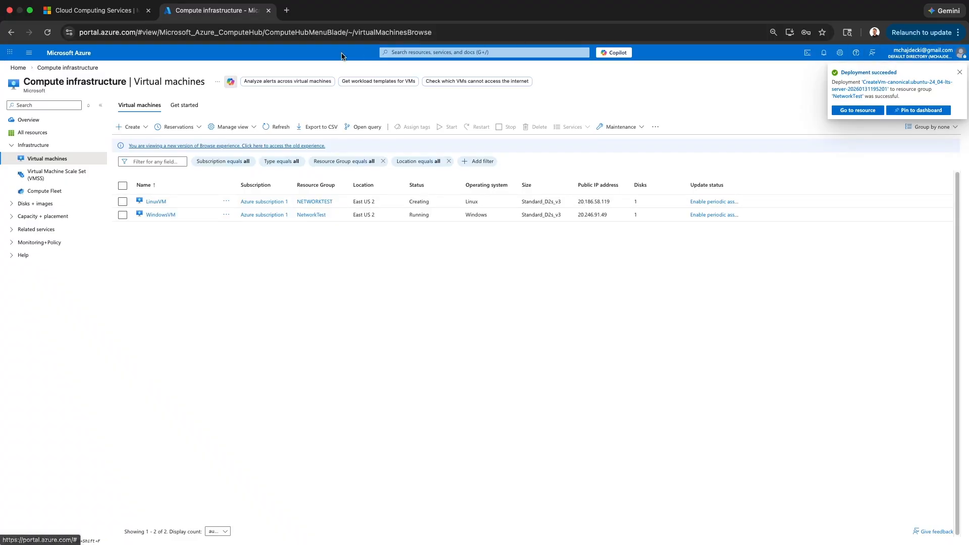
pyautogui.click(48, 32)
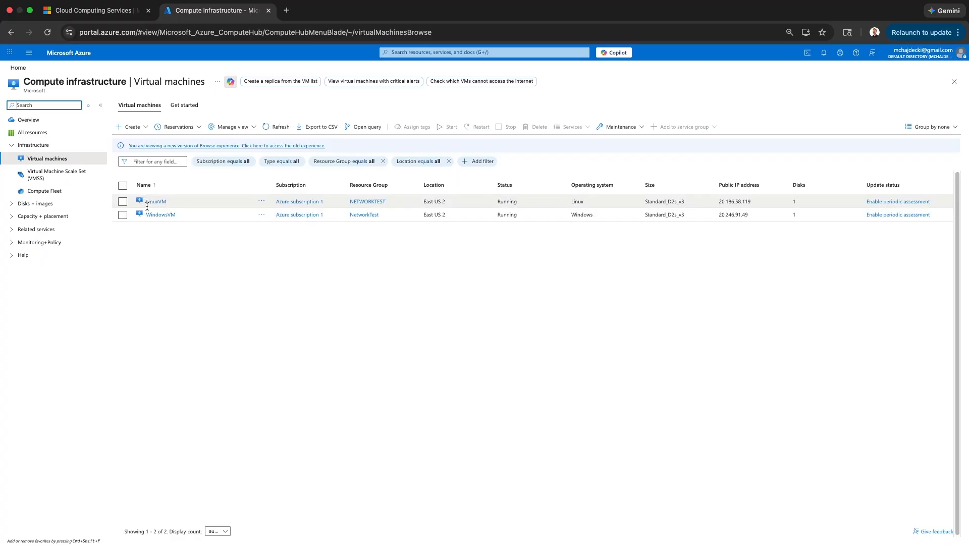
# Check that WindowsVM's virtual network and subnet is NetworkTest/default.
pyautogui.click(162, 215)
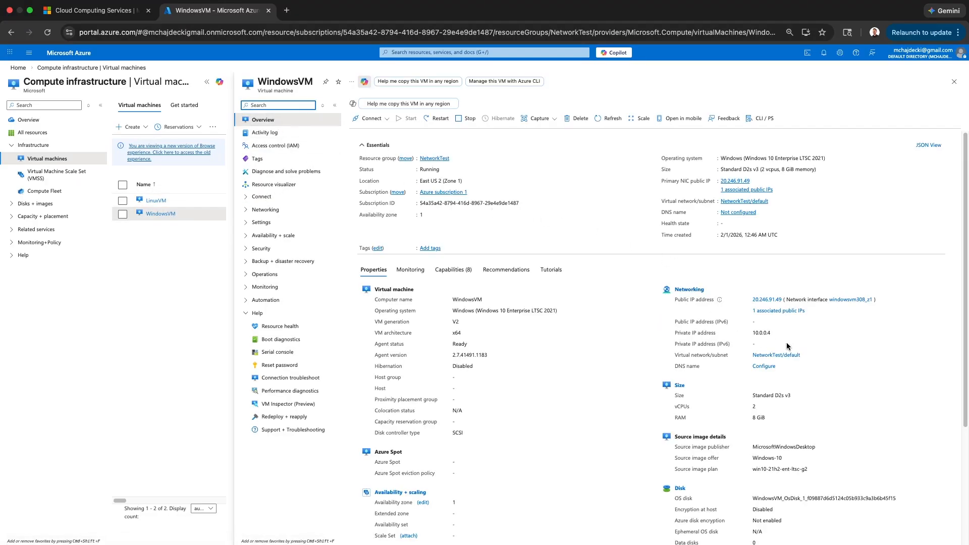
pyautogui.moveTo(676, 355); pyautogui.dragTo(818, 358)
pyautogui.click(833, 347)
# Confirm LinuxVM also sits on NetworkTest/default, then go back to the portal Home page.
pyautogui.click(162, 203)
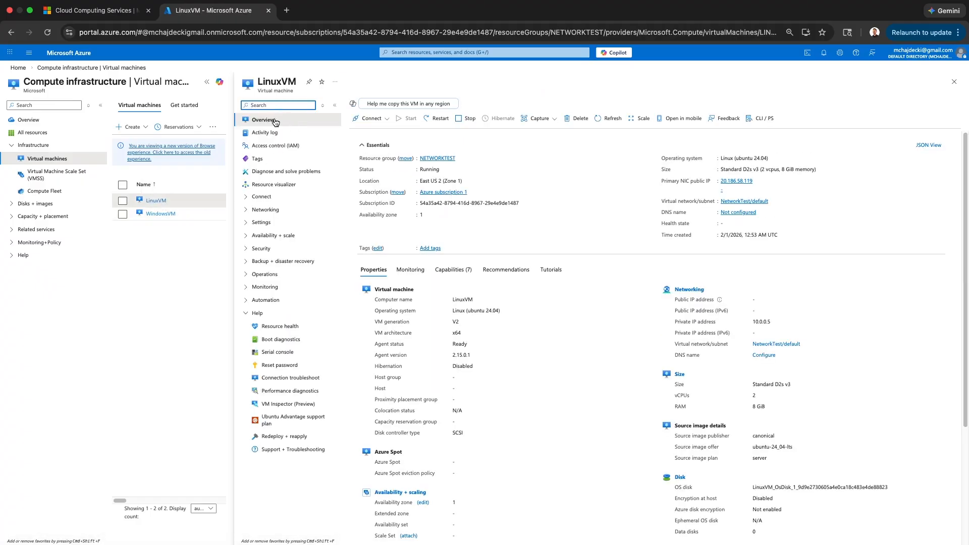
pyautogui.moveTo(675, 354); pyautogui.dragTo(728, 355)
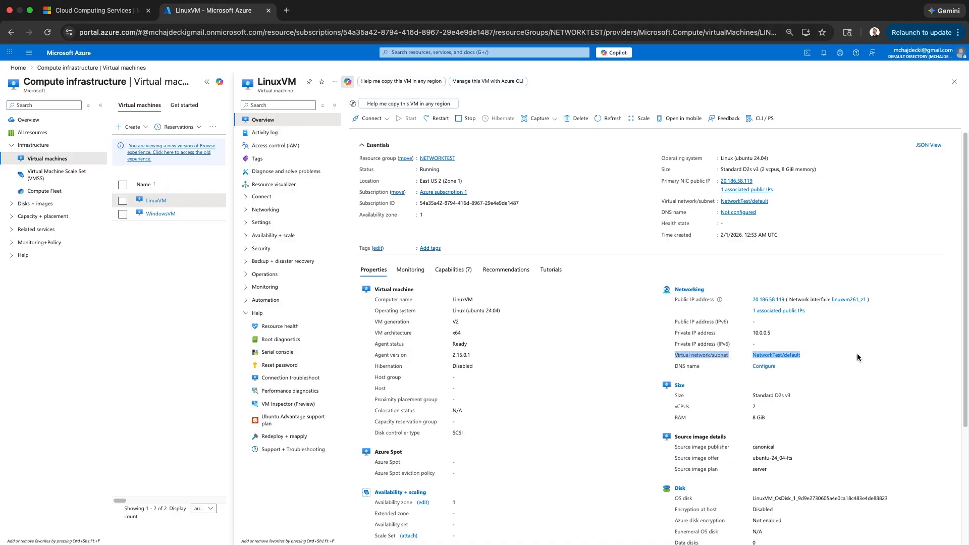
pyautogui.click(823, 357)
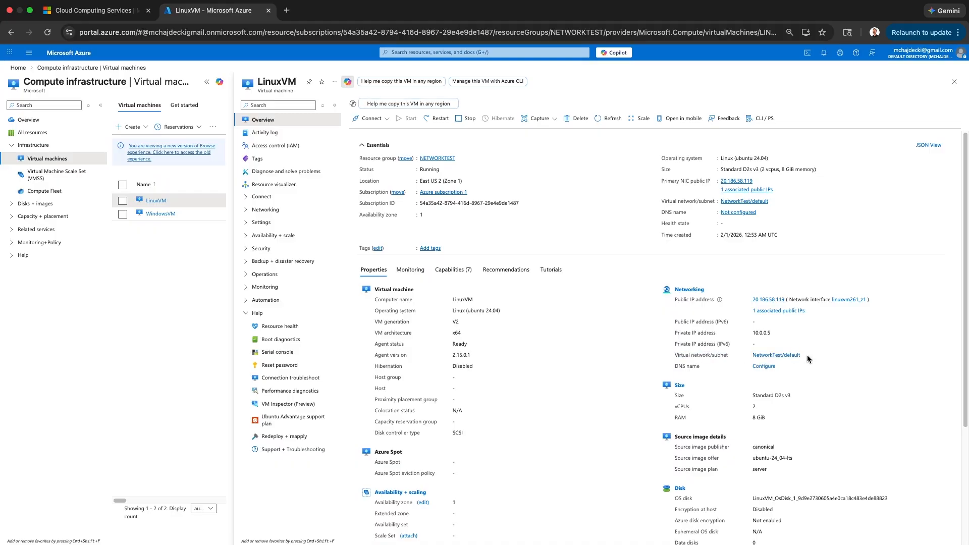
pyautogui.click(18, 67)
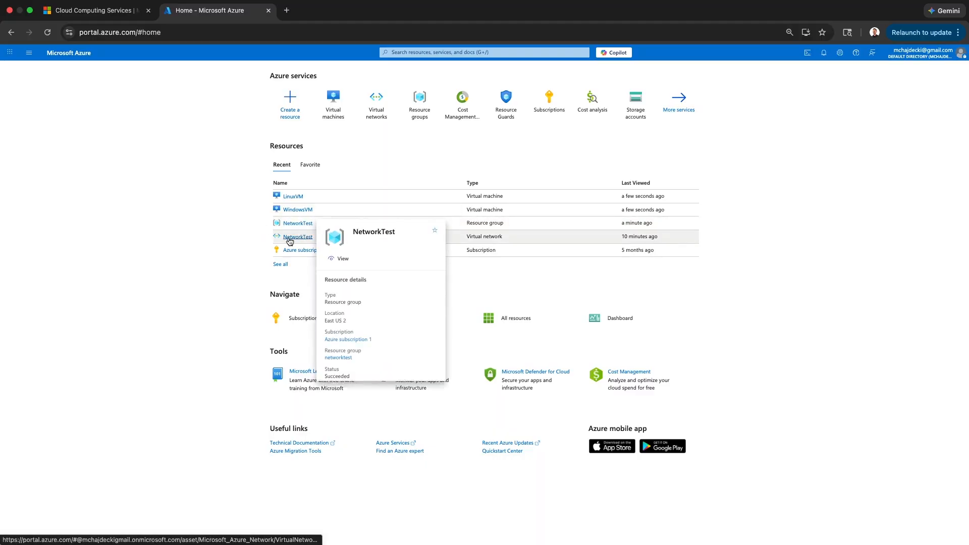
# Open WindowsVM from the recent resources list on the Home page.
pyautogui.moveTo(289, 240)
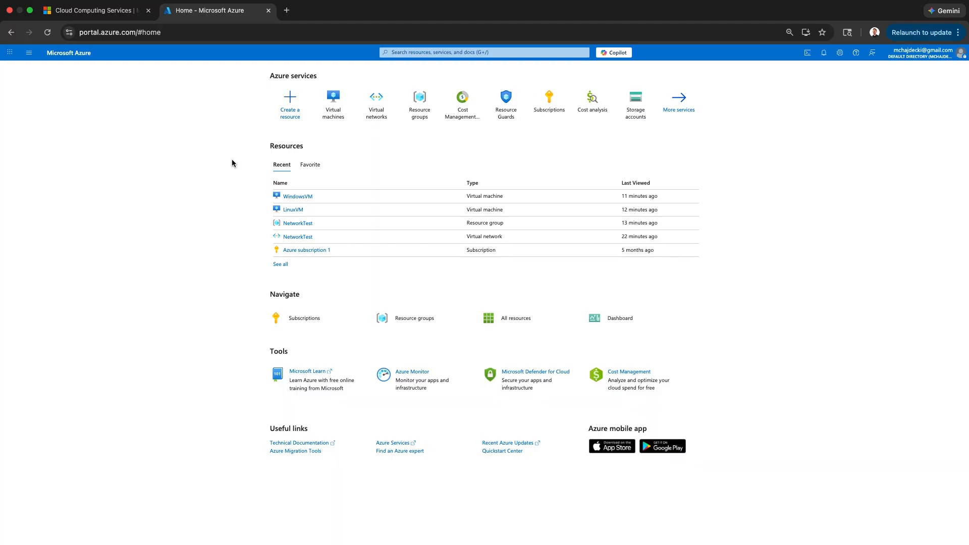
pyautogui.click(302, 197)
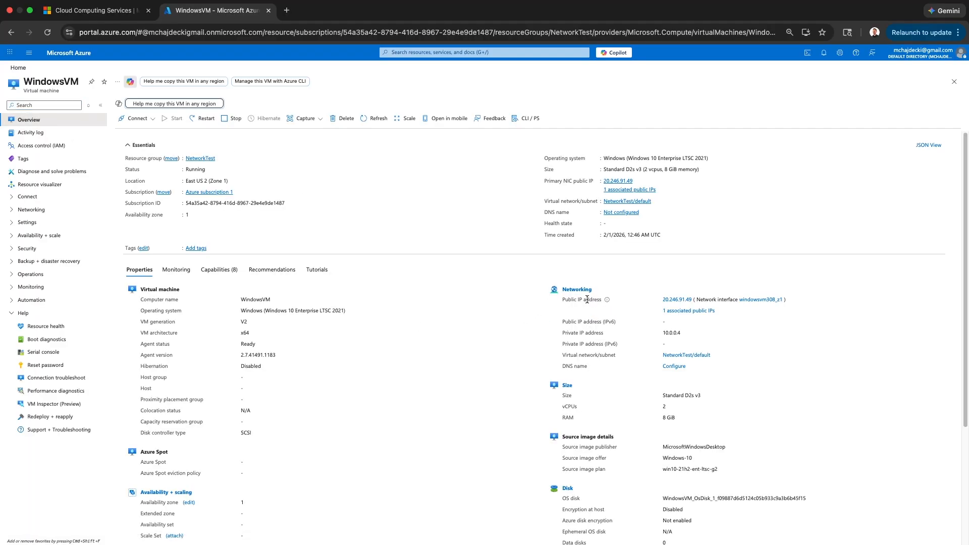
# Paste WindowsVM's public IP 20.246.91.49 under Windows VM in the Passwords note, then close Notes.
pyautogui.moveTo(563, 300); pyautogui.dragTo(693, 301)
pyautogui.press('super+c')
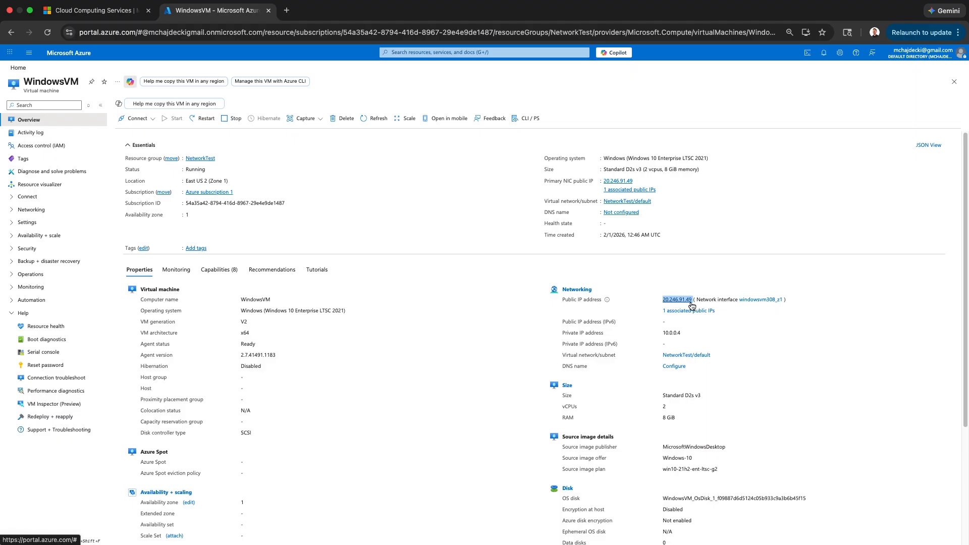
pyautogui.moveTo(449, 543)
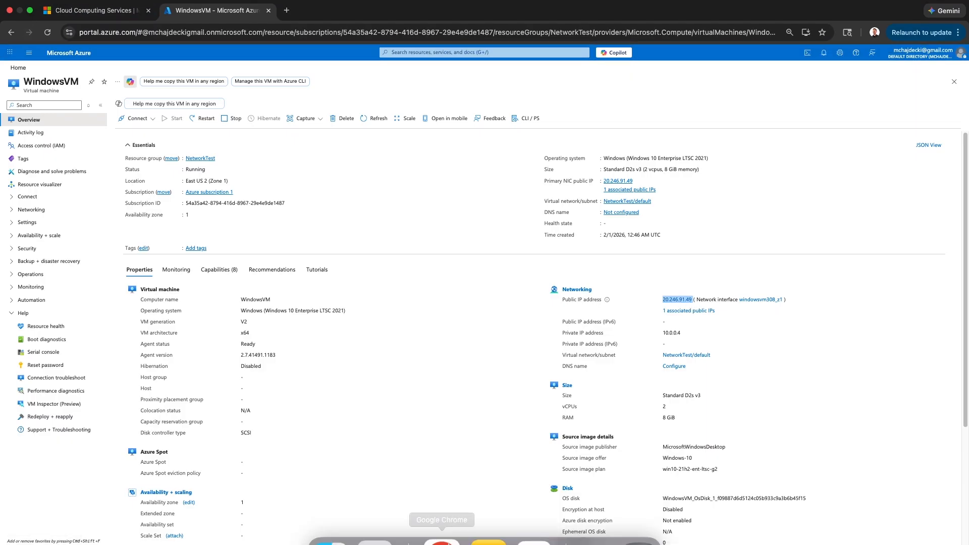
pyautogui.click(485, 501)
pyautogui.click(344, 200)
pyautogui.press('Return')
pyautogui.press('super+v')
pyautogui.press('BackSpace')
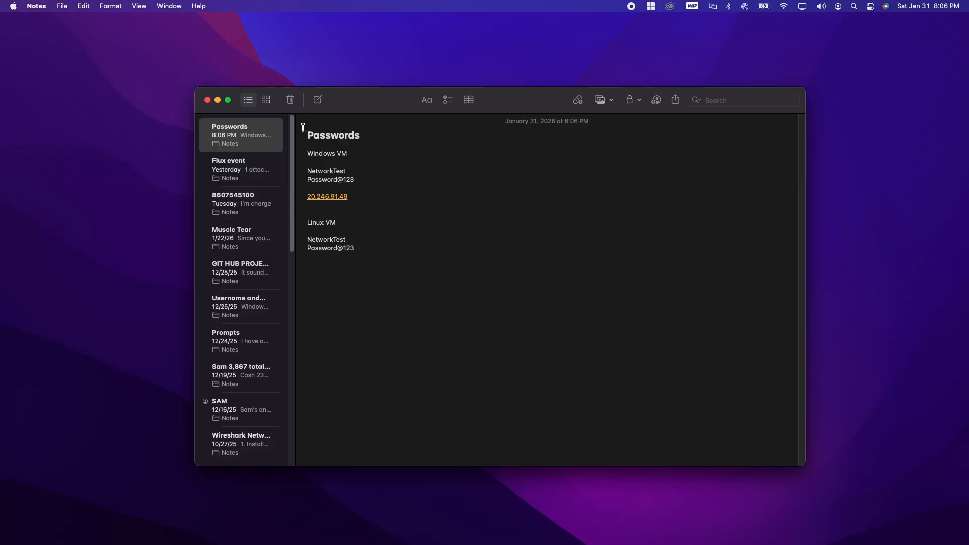
pyautogui.click(217, 100)
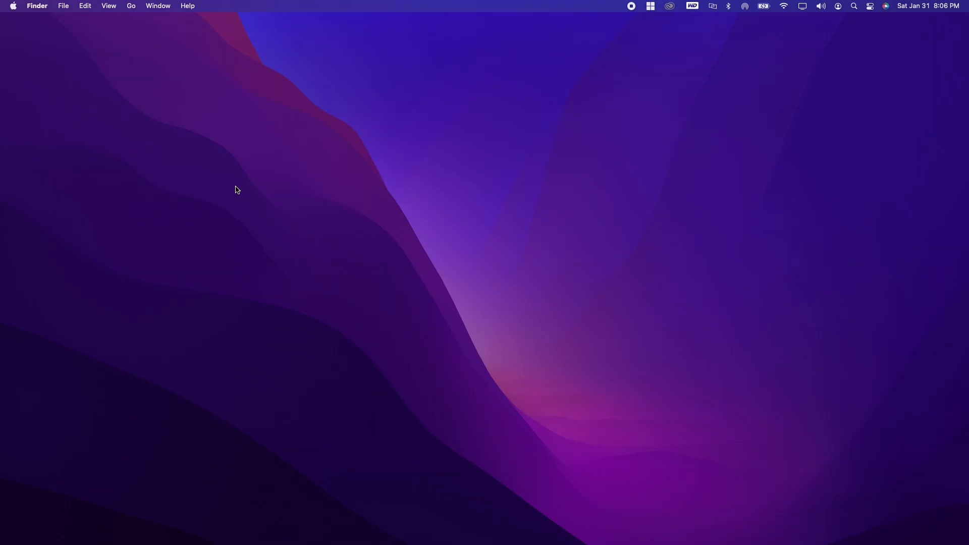
# Launch the App Store from Launchpad.
pyautogui.click(136, 7)
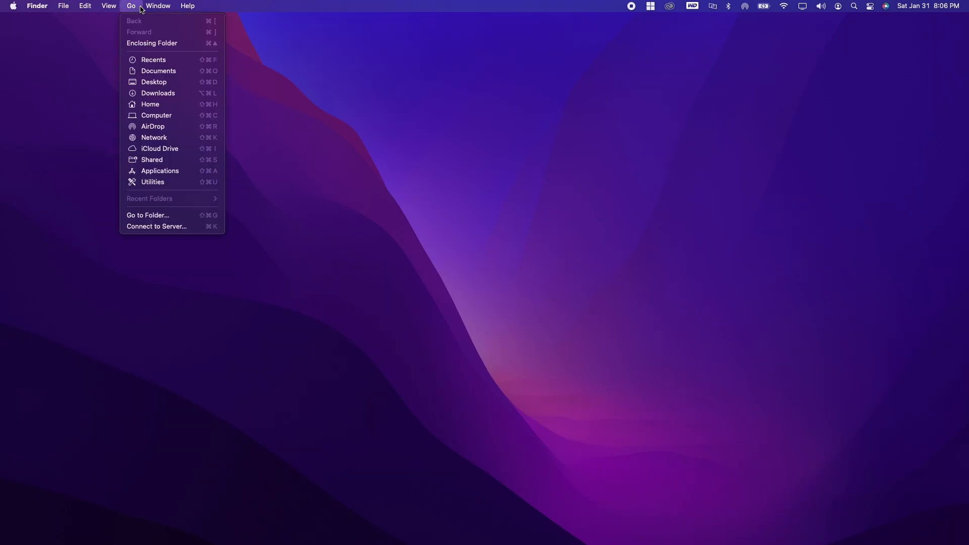
pyautogui.click(156, 7)
pyautogui.moveTo(381, 543)
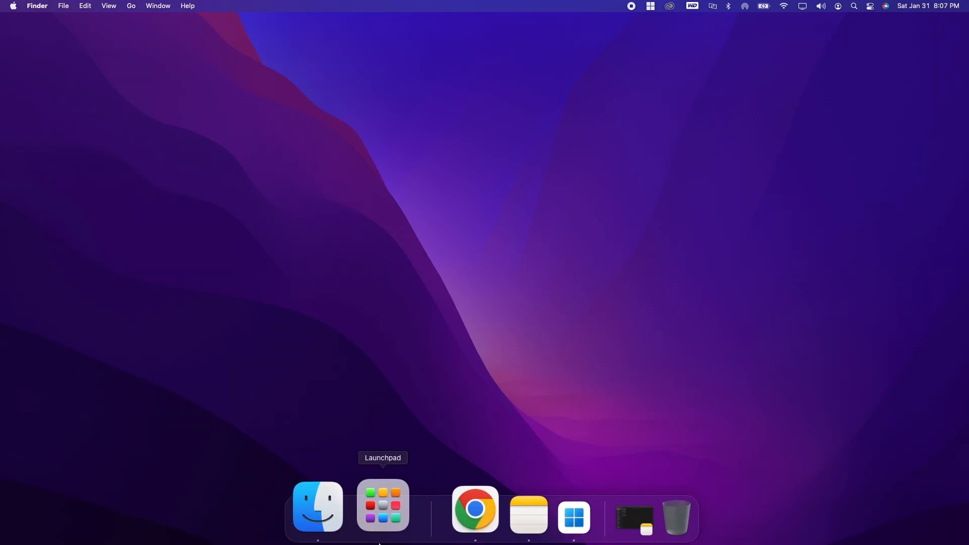
pyautogui.click(388, 491)
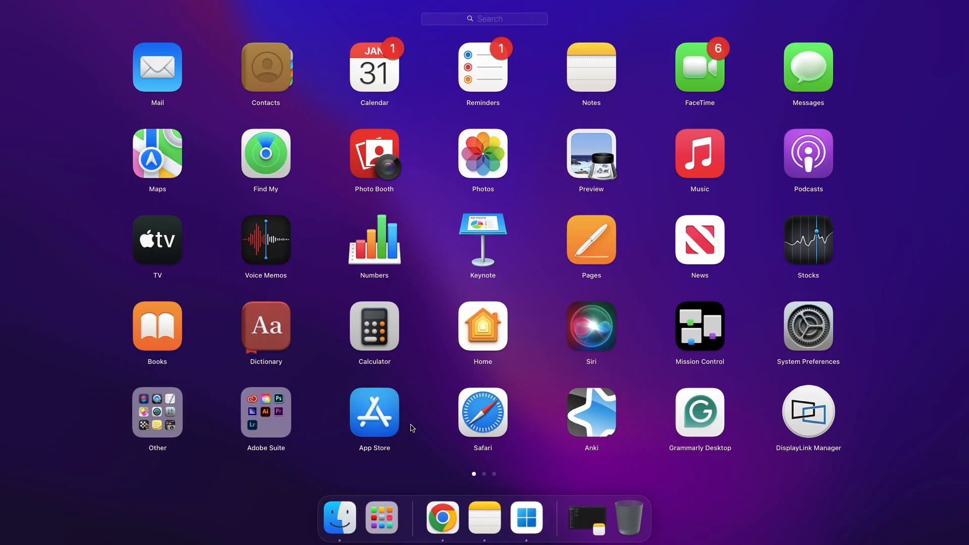
pyautogui.click(369, 412)
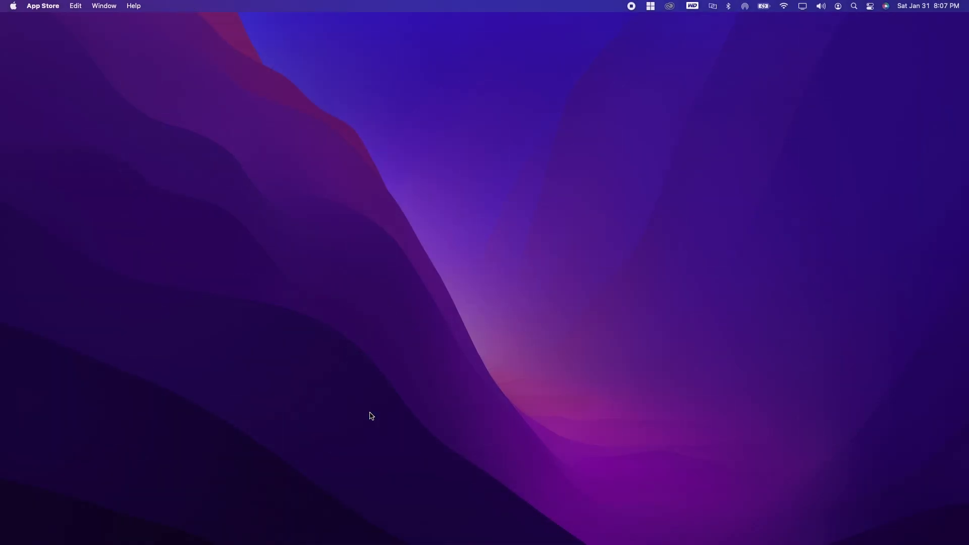
# Search the App Store for 'windows app' and open the installed Windows App.
pyautogui.click(192, 85)
pyautogui.write('Windows AP')
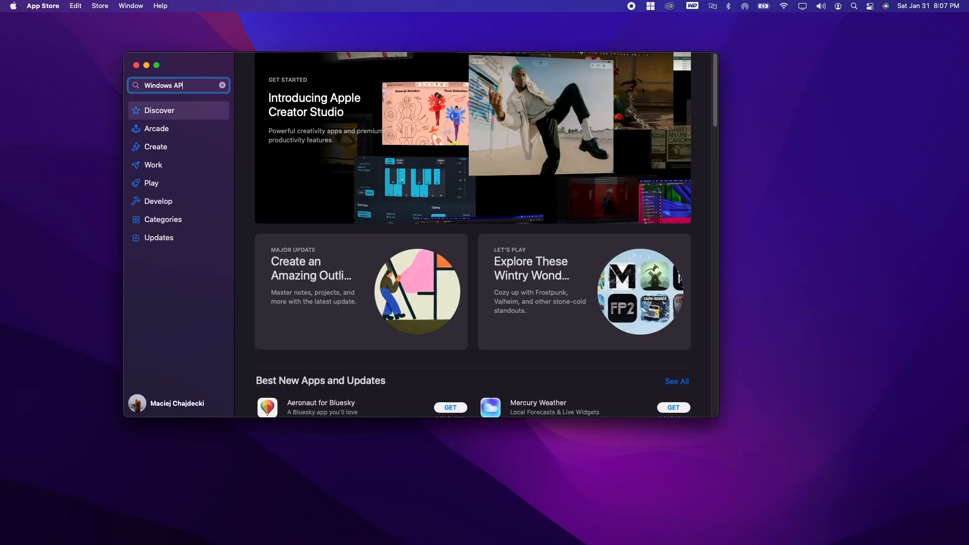
pyautogui.write('ppp')
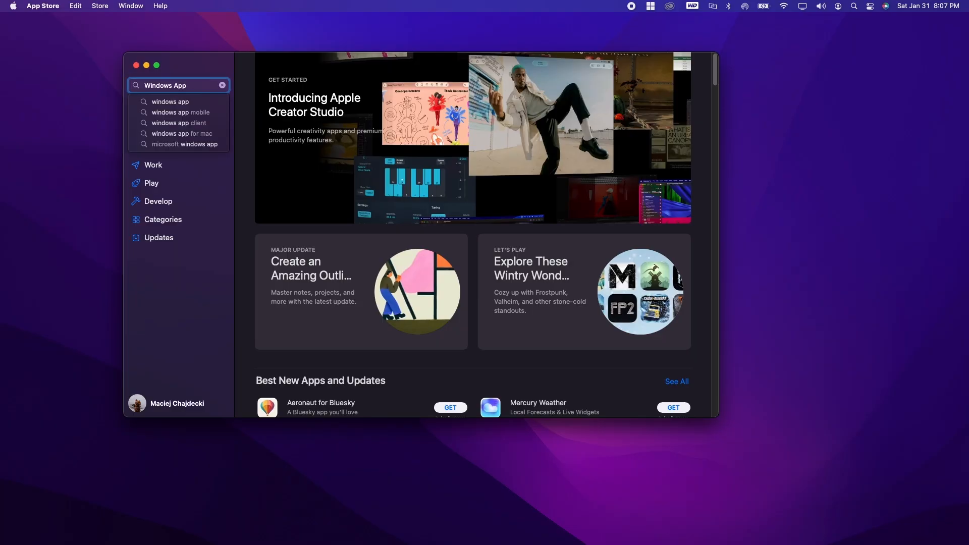
pyautogui.click(189, 103)
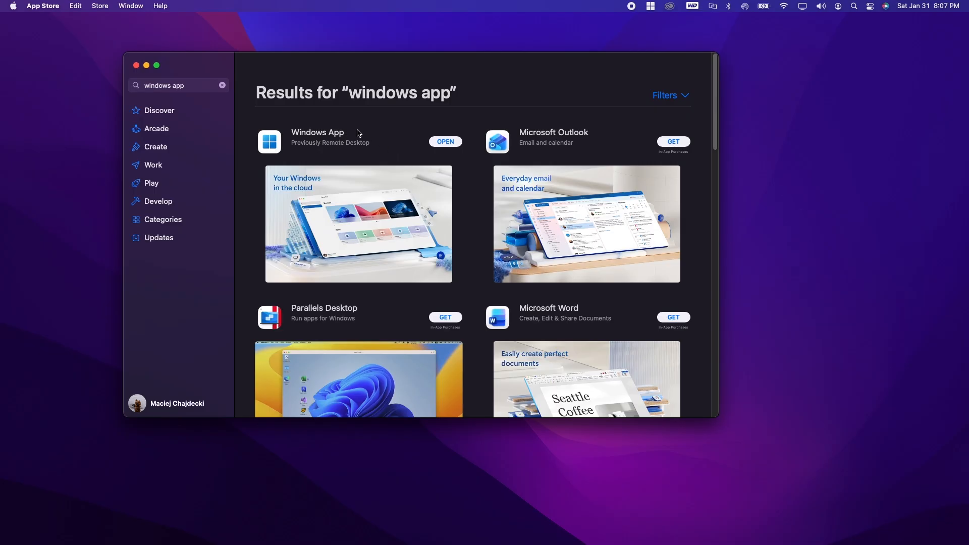
pyautogui.click(447, 144)
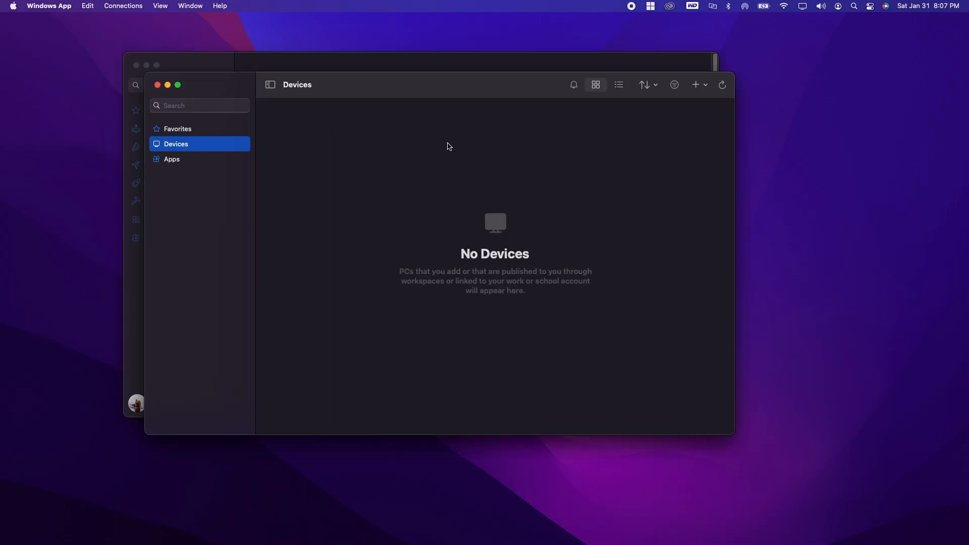
# Close the App Store and start adding a new remote PC in Windows App.
pyautogui.click(136, 65)
pyautogui.moveTo(374, 88); pyautogui.dragTo(378, 85)
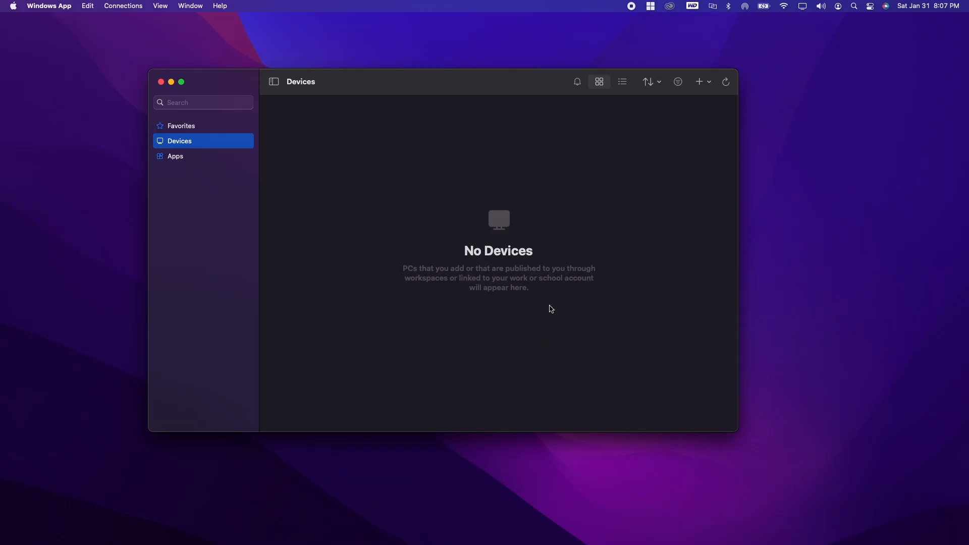
pyautogui.click(704, 86)
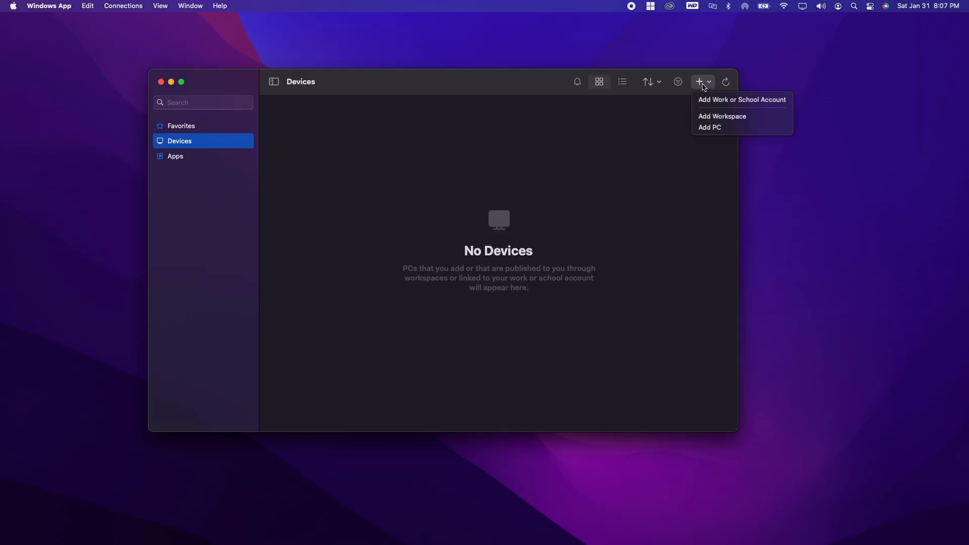
pyautogui.click(715, 128)
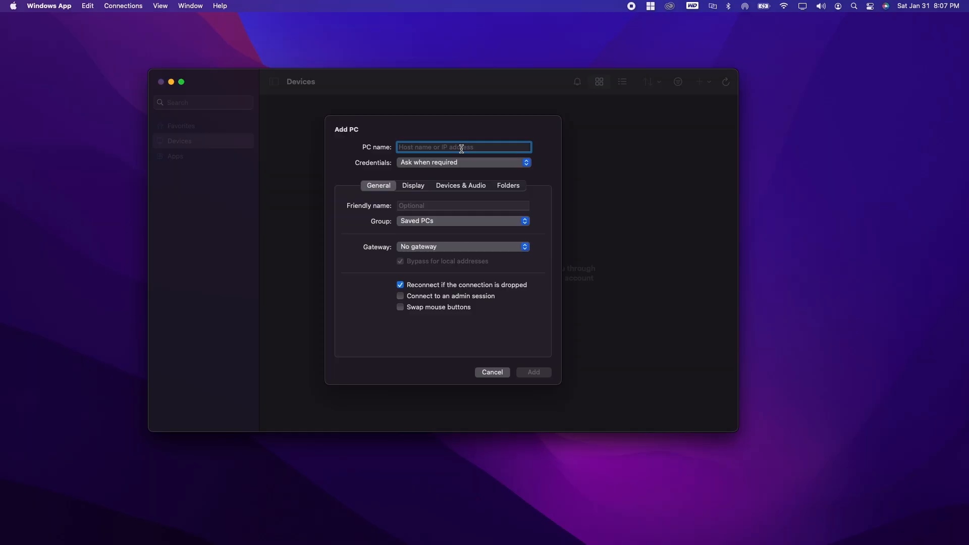
# Close the extra Azure login tab, minimise the browser, and grab WindowsVM's IP from the Passwords note.
pyautogui.moveTo(516, 543)
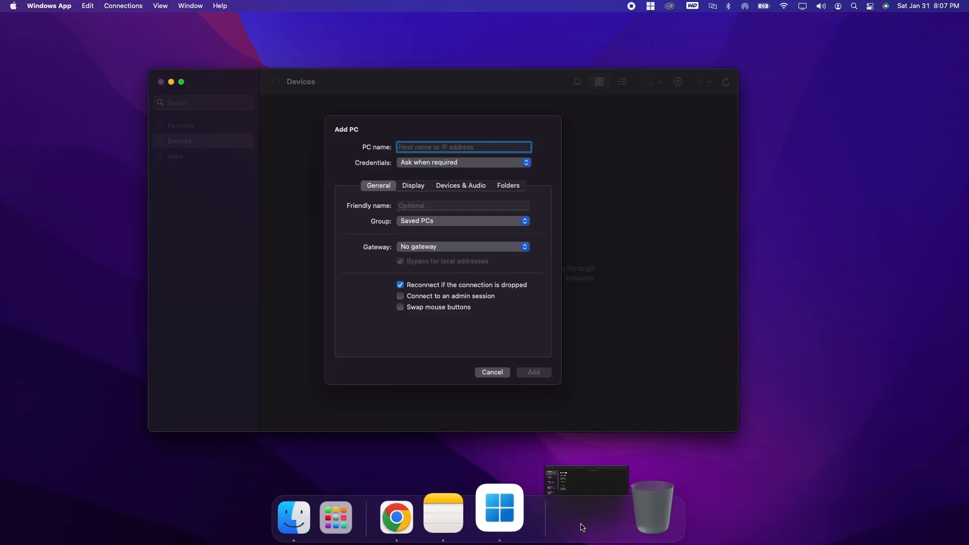
pyautogui.click(580, 523)
pyautogui.click(345, 202)
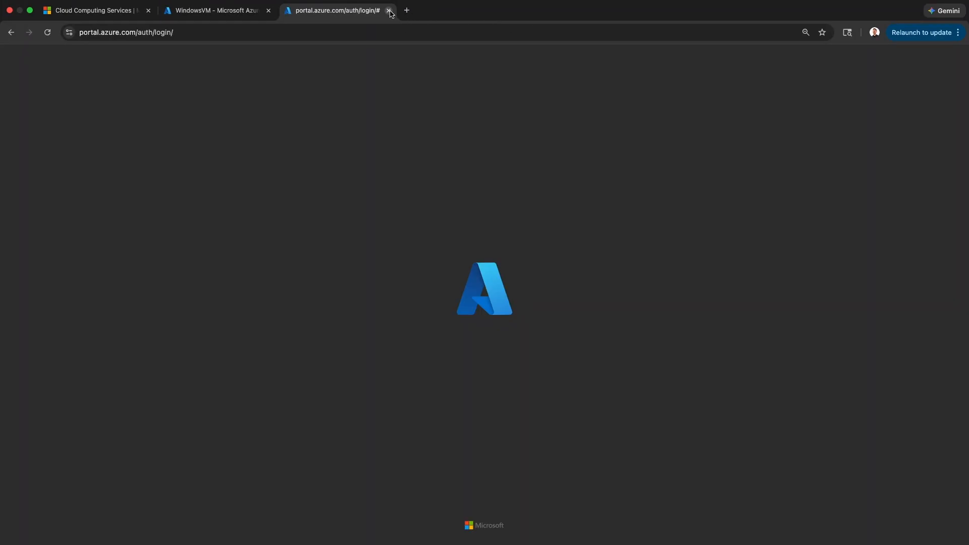
pyautogui.click(390, 11)
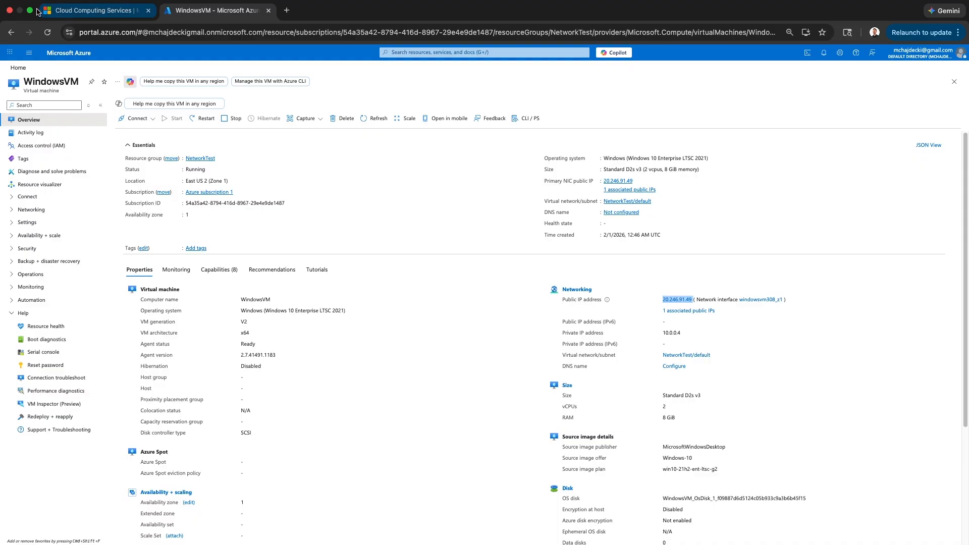
pyautogui.click(30, 10)
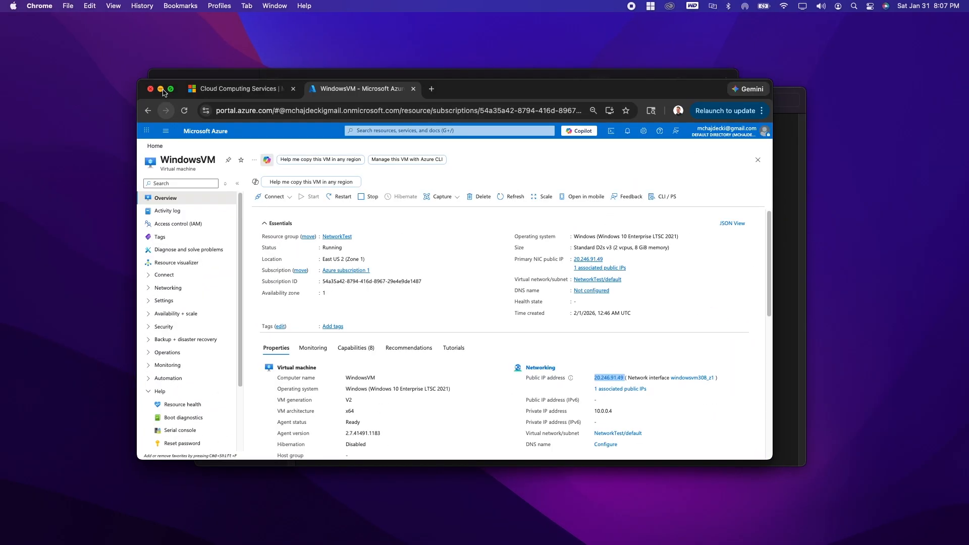
pyautogui.click(159, 91)
pyautogui.click(384, 197)
pyautogui.moveTo(372, 198); pyautogui.dragTo(287, 196)
pyautogui.press('super+c')
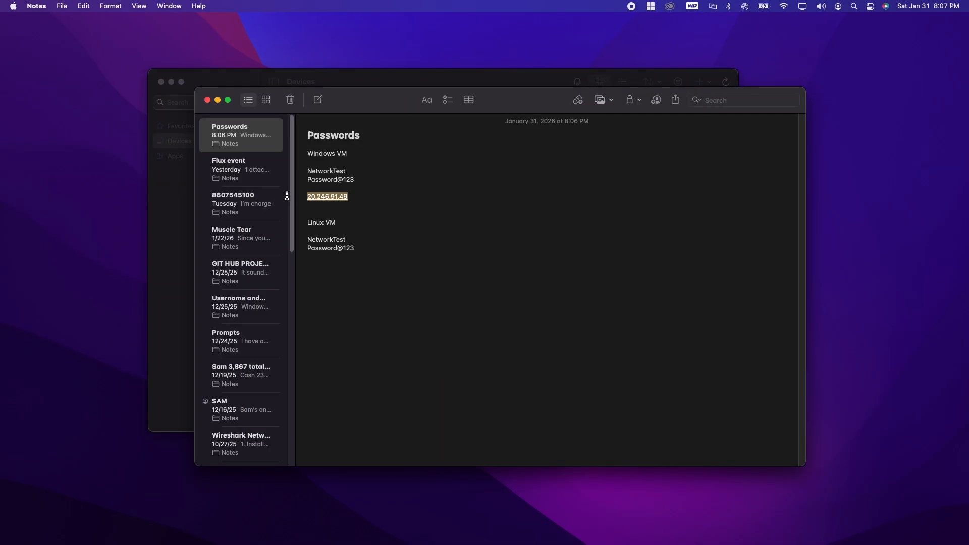
pyautogui.click(217, 100)
# Save the PC with name 20.246.91.49 and friendly name WindowsVM.
pyautogui.click(453, 146)
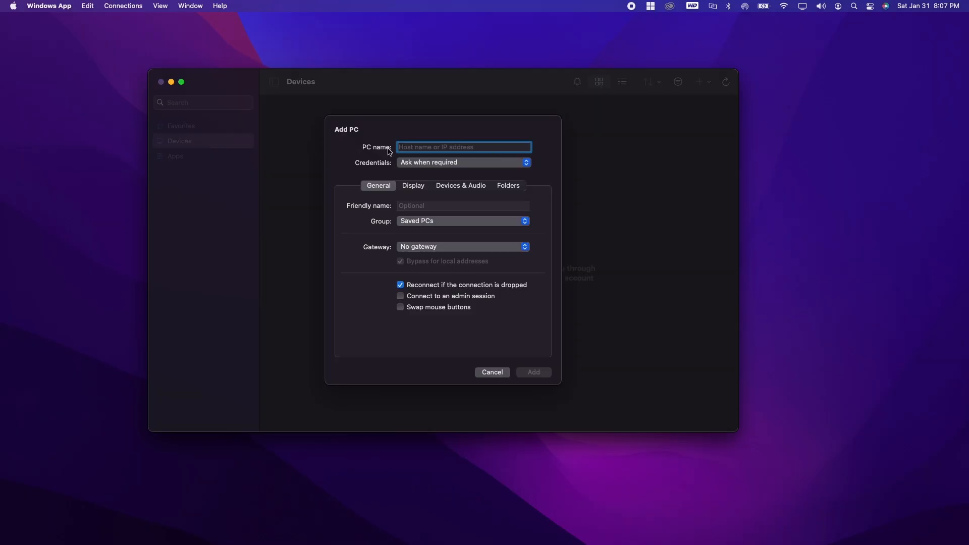
pyautogui.press('super+v')
pyautogui.click(450, 205)
pyautogui.write('Wi')
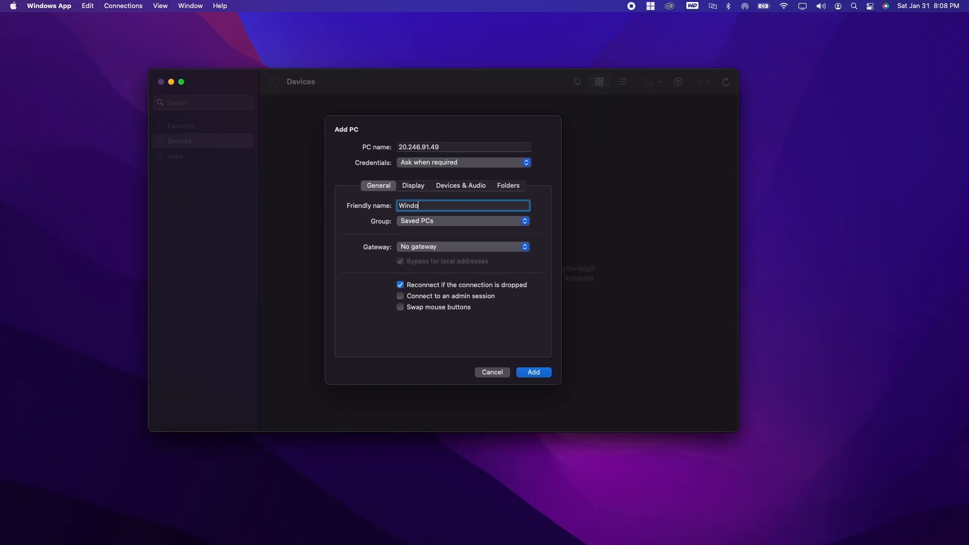
pyautogui.click(535, 372)
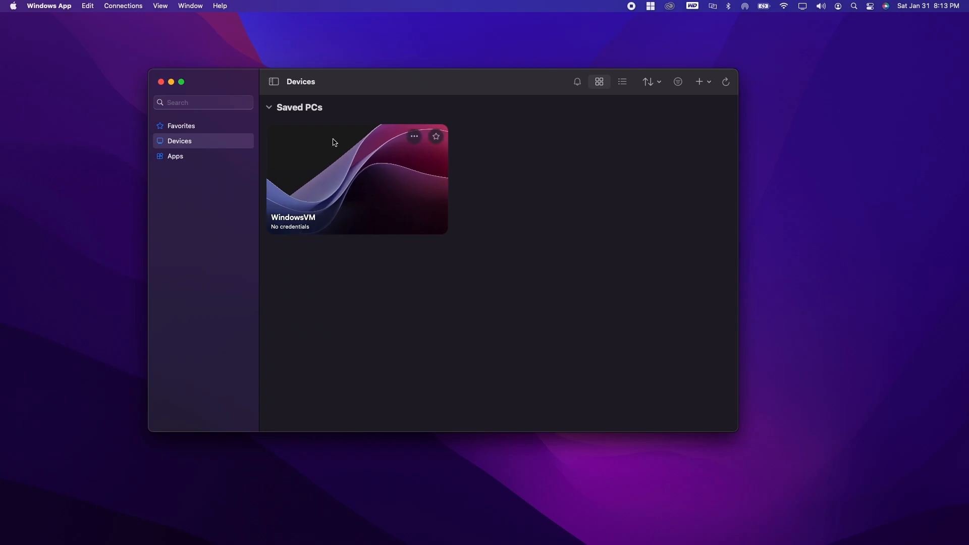
# Start connecting to WindowsVM and look up its login details in the Passwords note.
pyautogui.doubleClick(365, 186)
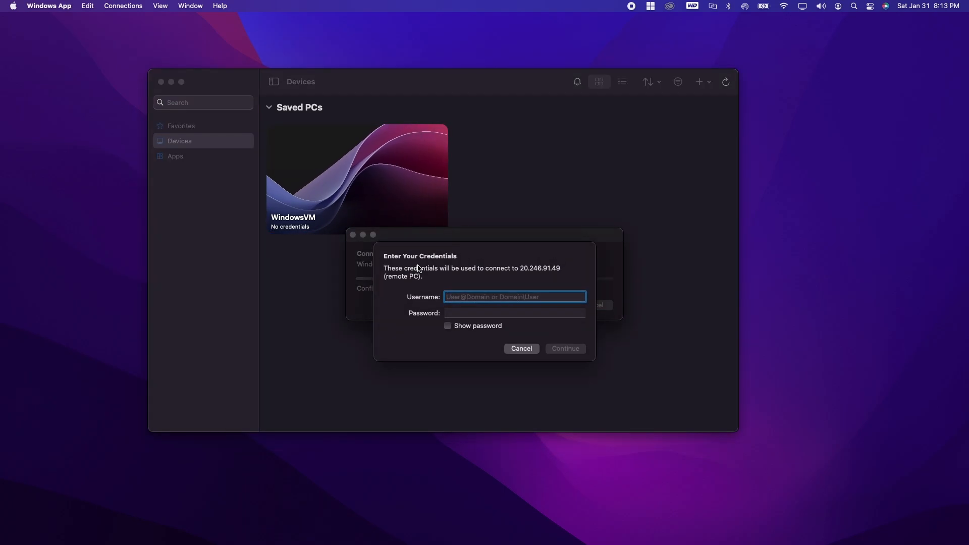
pyautogui.moveTo(624, 544)
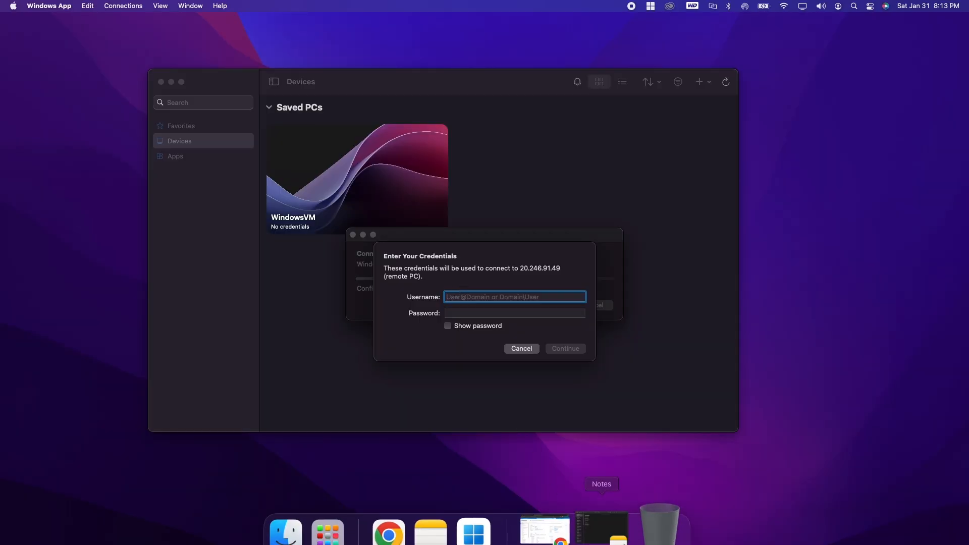
pyautogui.click(602, 526)
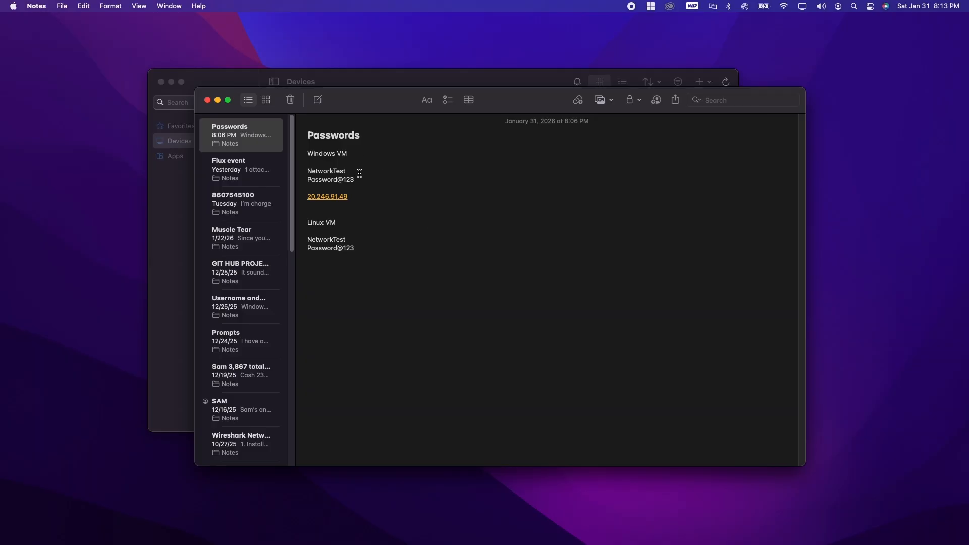
pyautogui.click(218, 101)
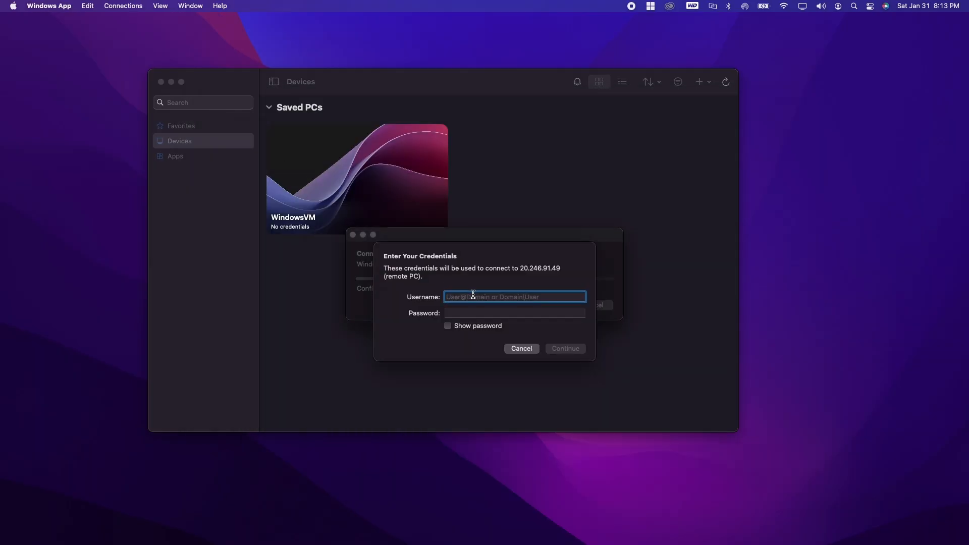
# Sign in with the VM's username and password, then accept the unverified certificate.
pyautogui.write('NetworkTest')
pyautogui.press('Tab')
pyautogui.write('P')
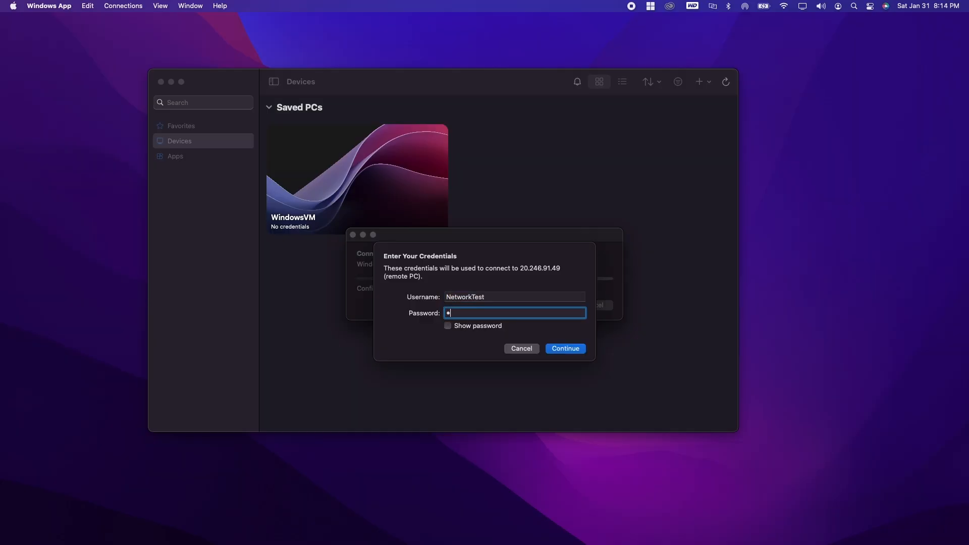
pyautogui.write('assword@123')
pyautogui.click(481, 328)
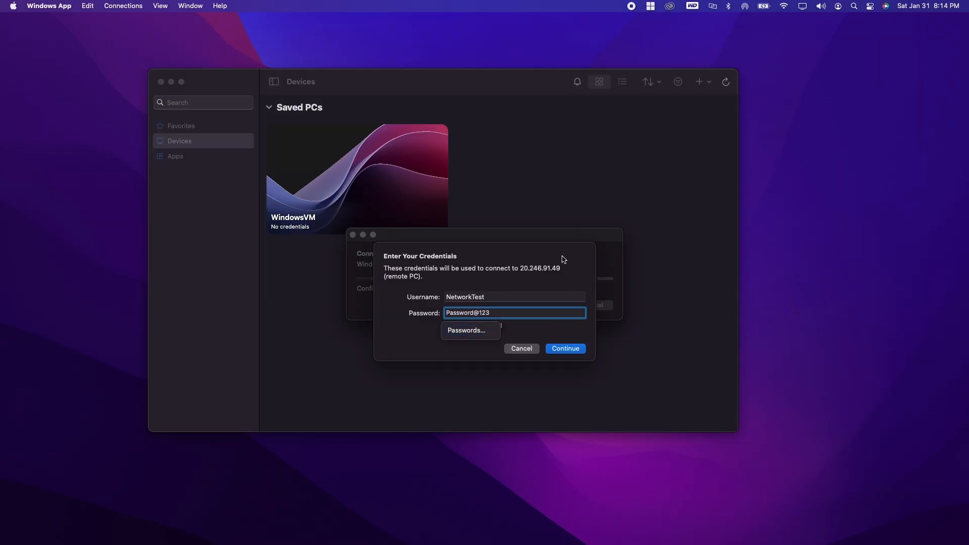
pyautogui.click(565, 349)
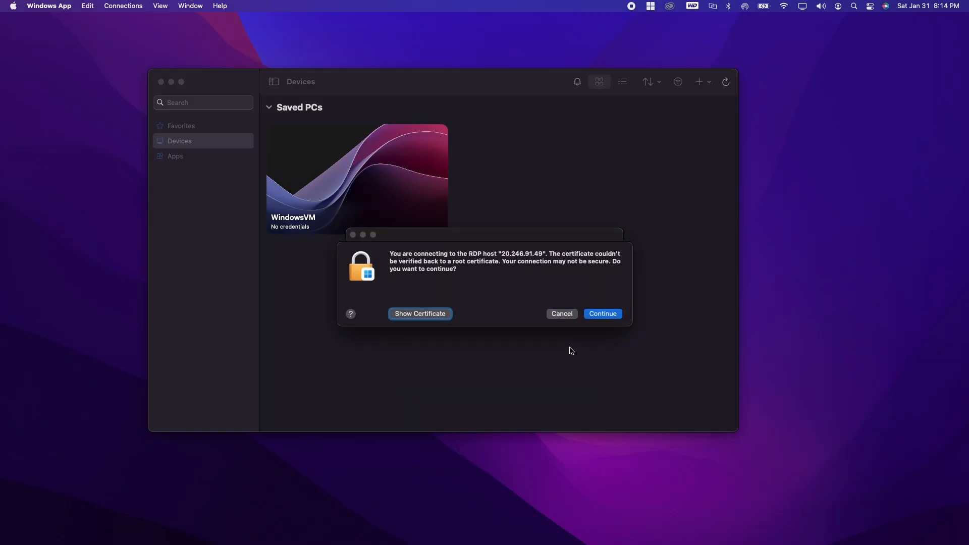
pyautogui.click(609, 316)
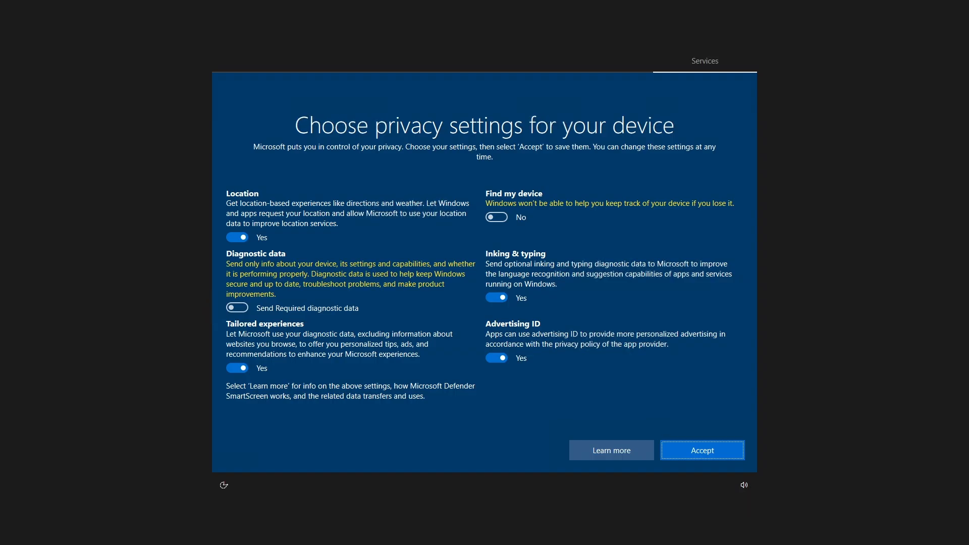
# Switch off Location, Tailored experiences, Advertising ID and Inking & typing, accept, then decline network discovery.
pyautogui.click(238, 237)
pyautogui.click(238, 358)
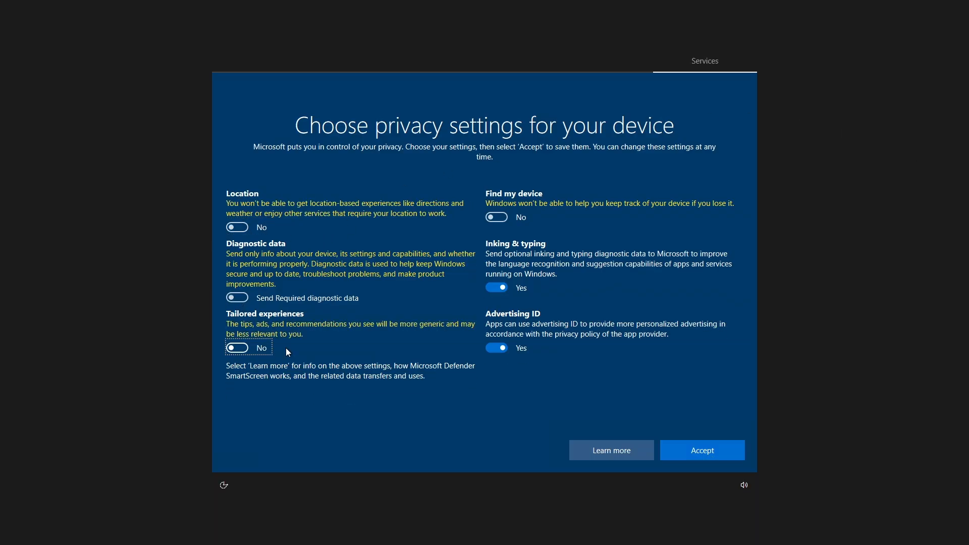
pyautogui.click(497, 348)
pyautogui.click(496, 288)
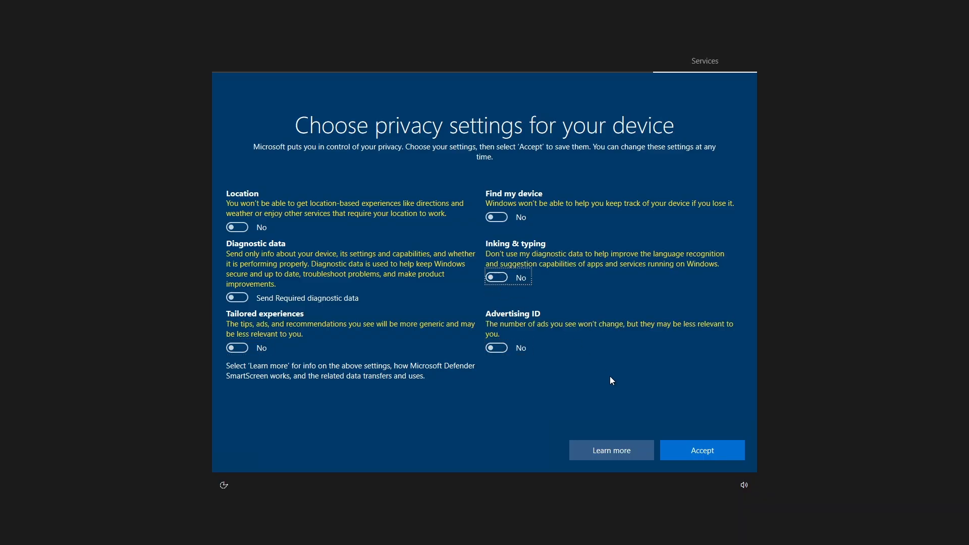
pyautogui.click(728, 450)
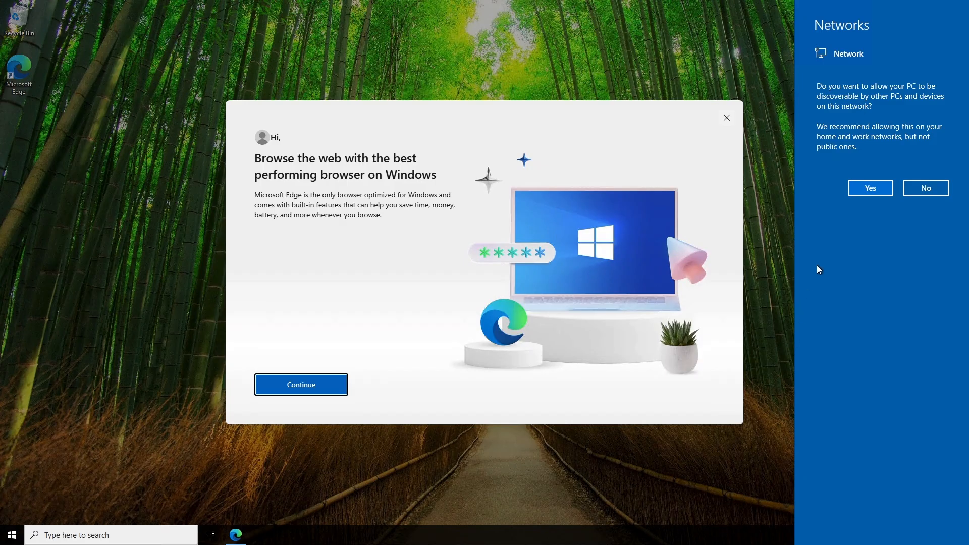
pyautogui.click(924, 189)
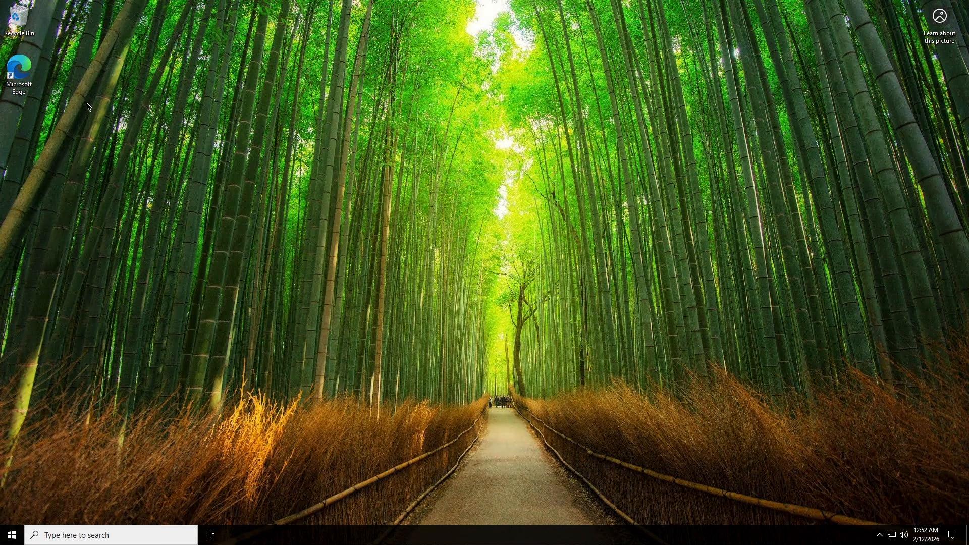
# Launch Microsoft Edge, skip the first-run setup without data, and close the extra Welcome tab.
pyautogui.click(22, 90)
pyautogui.doubleClick(22, 91)
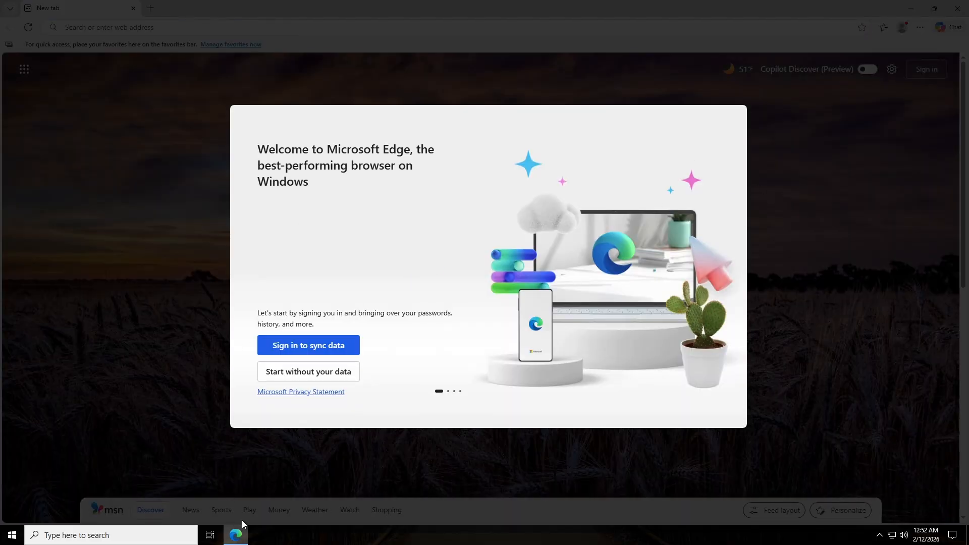
pyautogui.moveTo(240, 532)
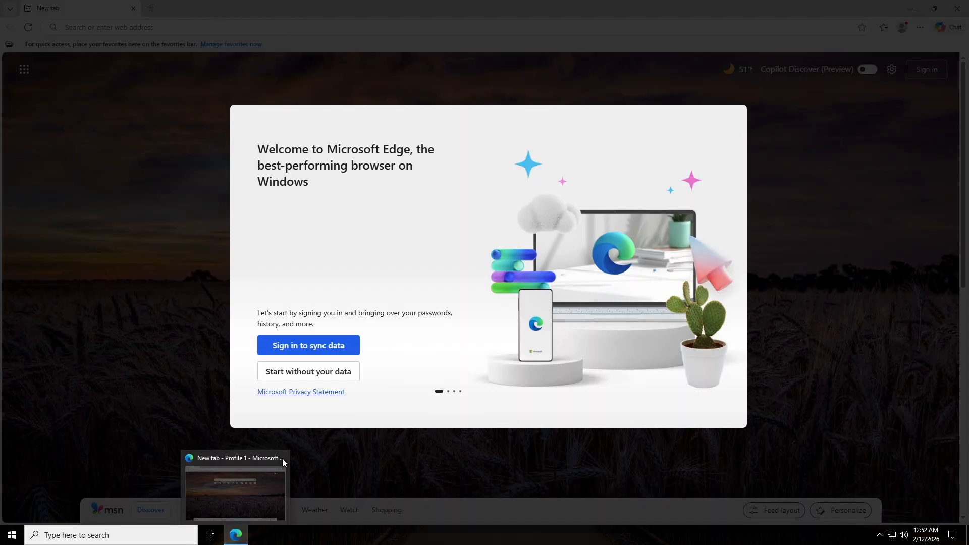
pyautogui.click(305, 372)
pyautogui.click(328, 372)
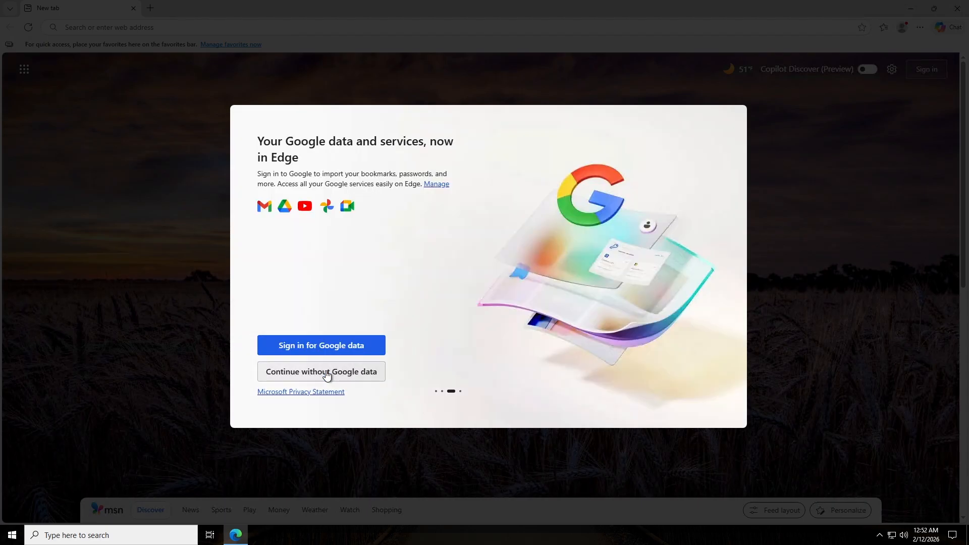
pyautogui.click(354, 372)
pyautogui.click(320, 372)
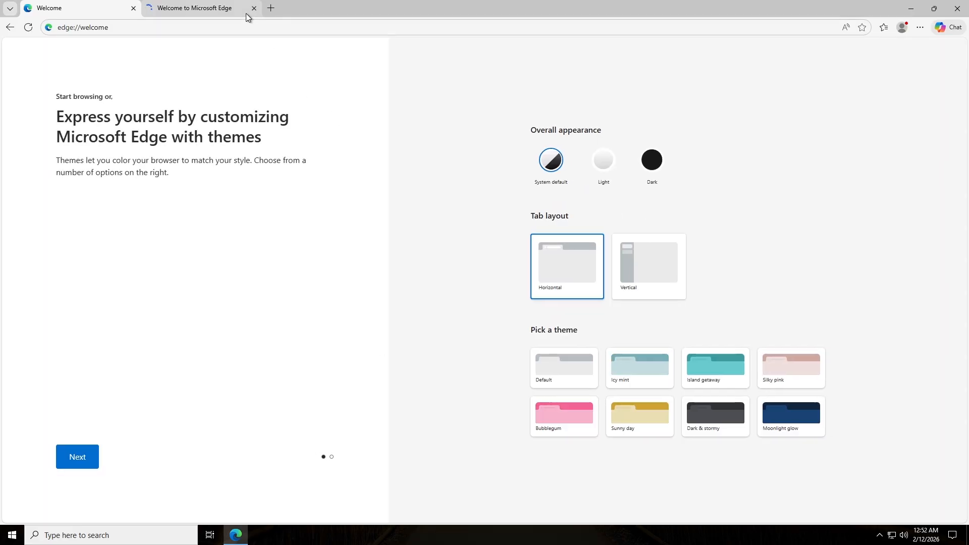
pyautogui.click(247, 12)
pyautogui.click(255, 9)
# Search Bing for 'wireshark' and open the official wireshark.org download page.
pyautogui.click(208, 26)
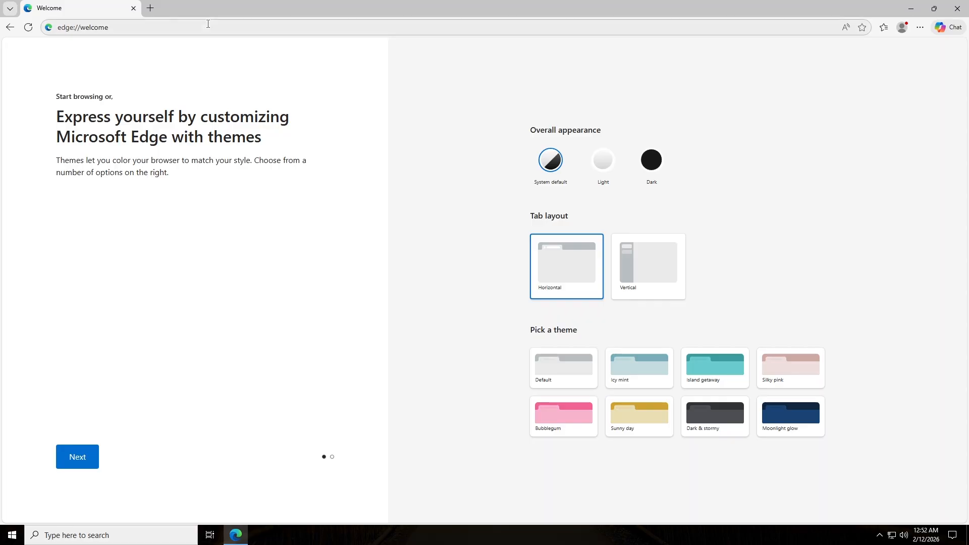
pyautogui.press('BackSpace')
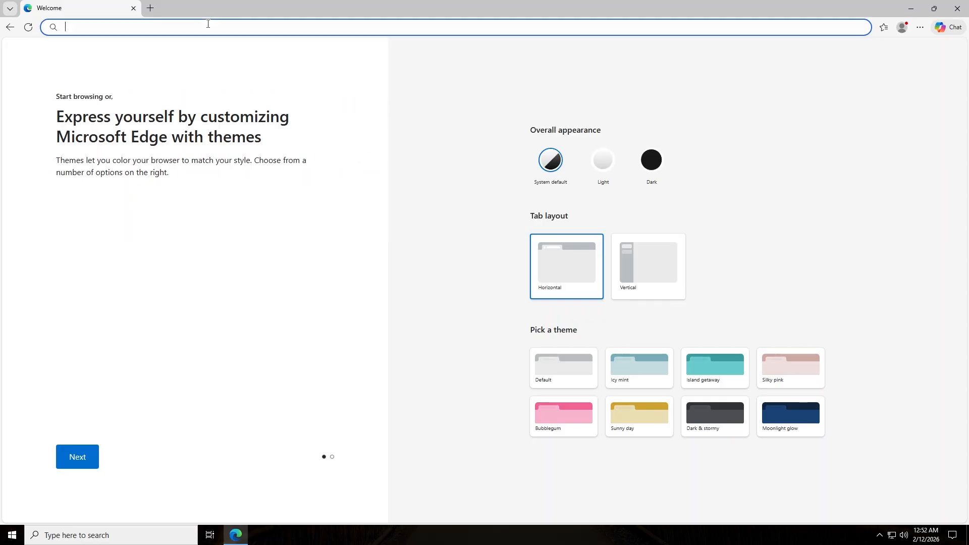
pyautogui.write('wireshark')
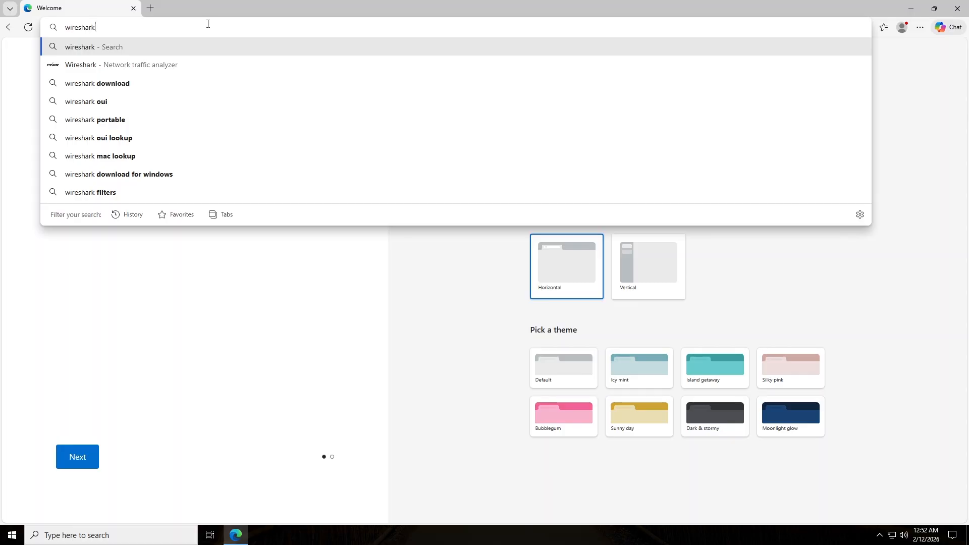
pyautogui.press('Return')
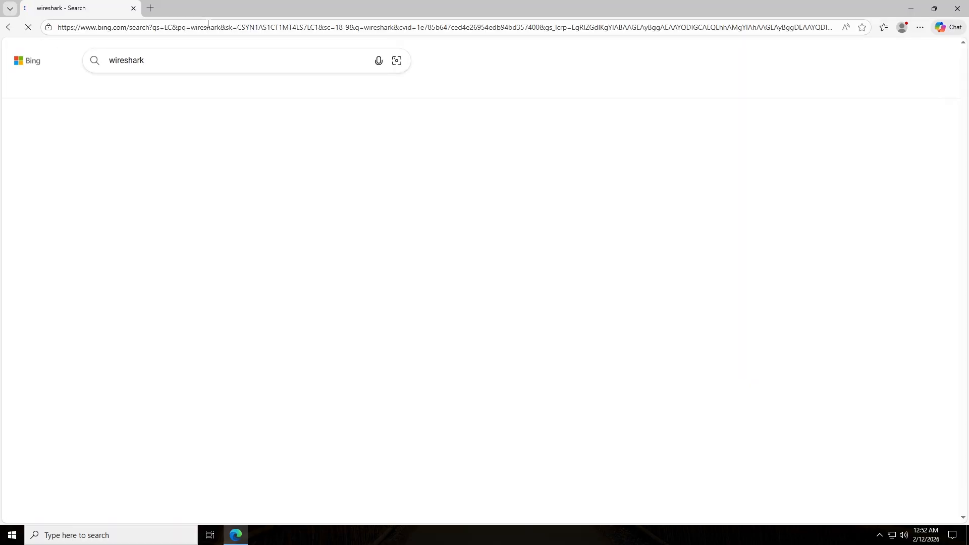
pyautogui.scroll(-3, 240, 262)
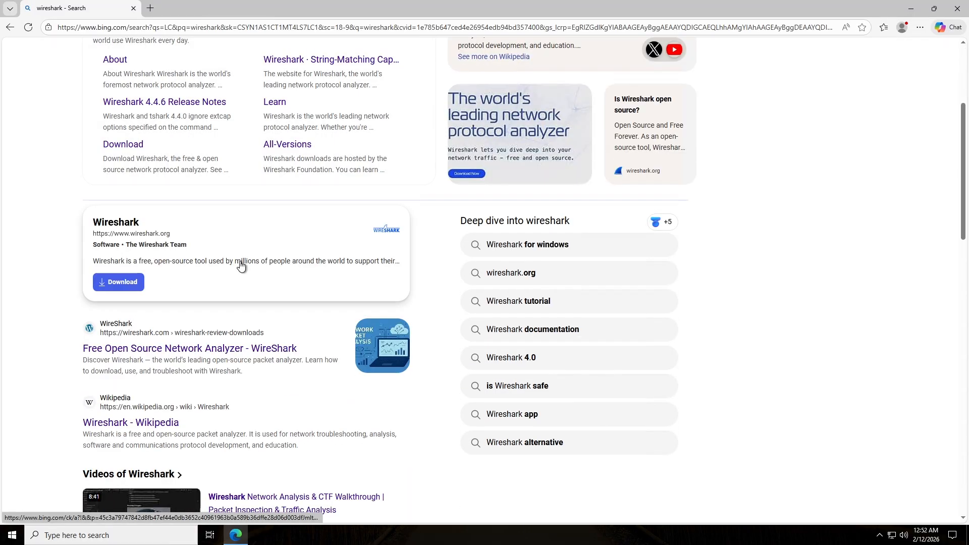
pyautogui.scroll(4, 160, 332)
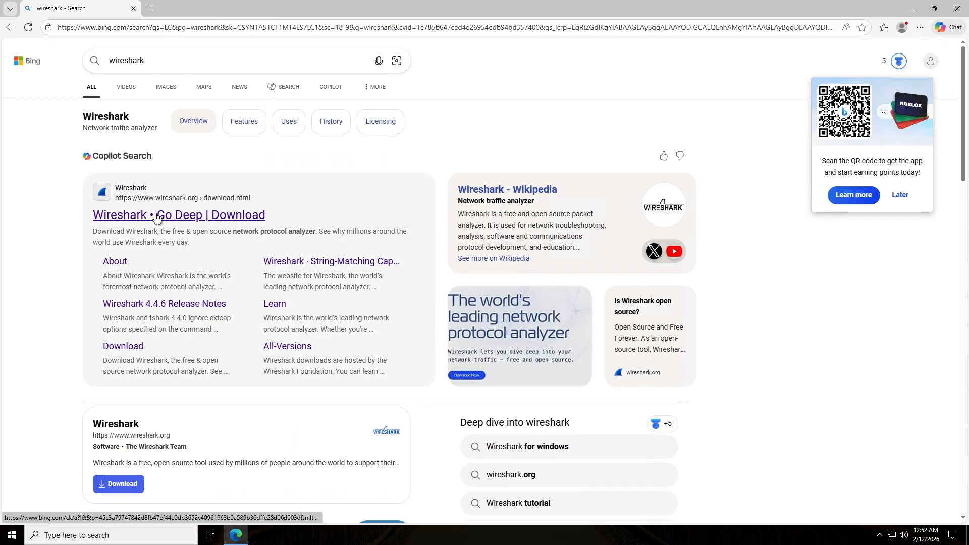
pyautogui.click(156, 215)
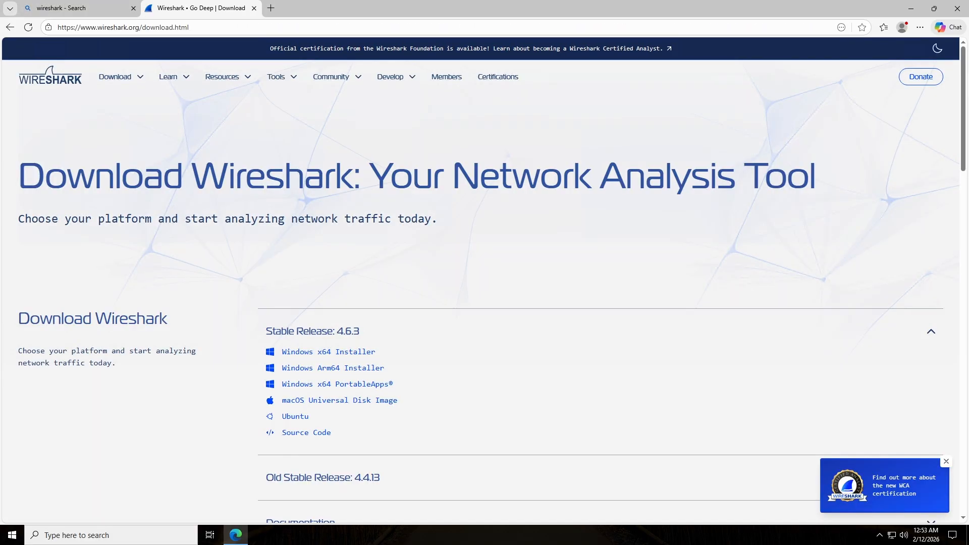
# Download the Stable Release 4.6.3 Windows x64 installer, Wireshark-4.6.3-x64.exe, and confirm it finished.
pyautogui.scroll(-2, 182, 308)
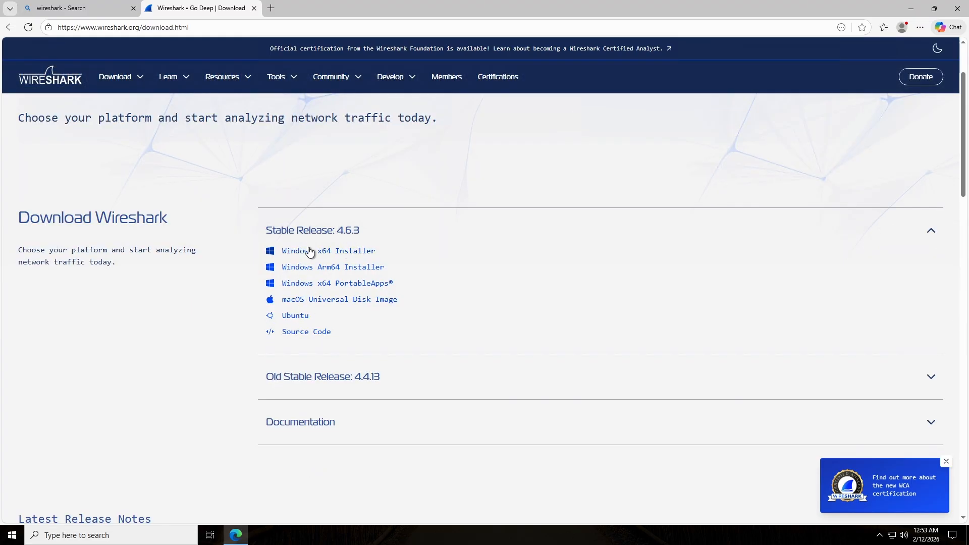
pyautogui.click(363, 256)
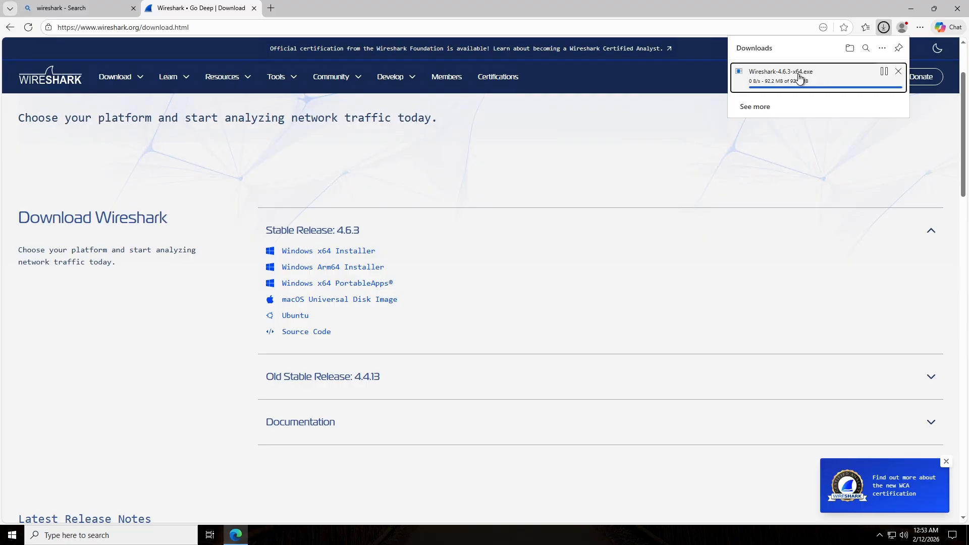
pyautogui.click(915, 10)
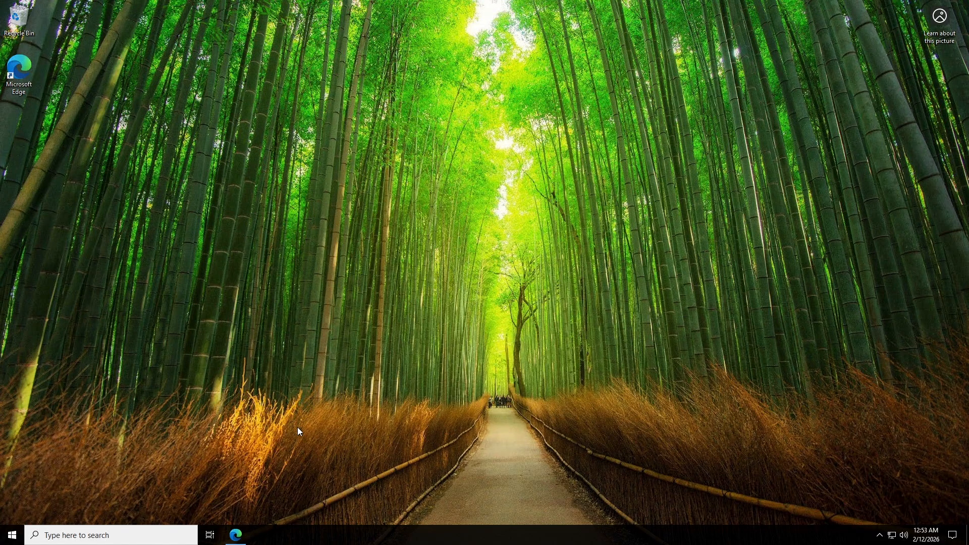
pyautogui.click(235, 535)
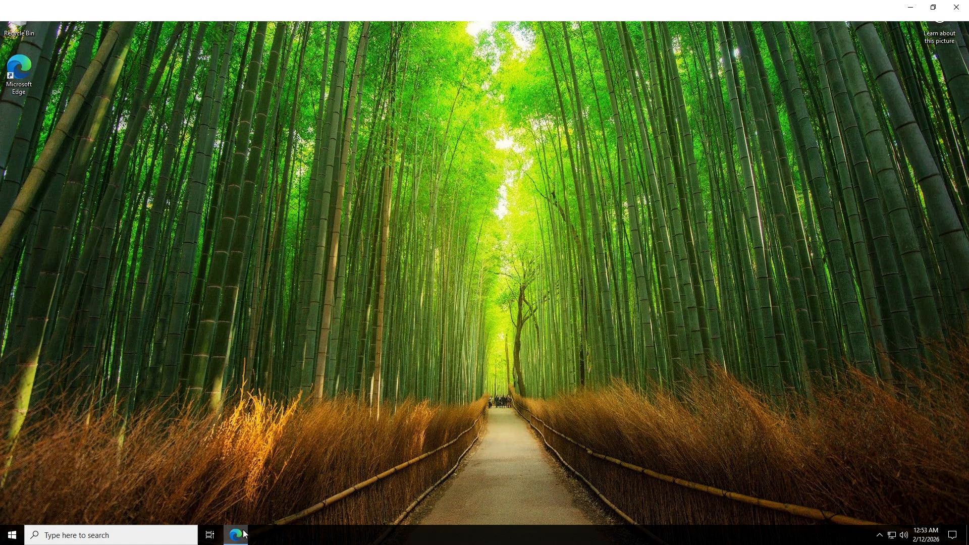
pyautogui.click(884, 27)
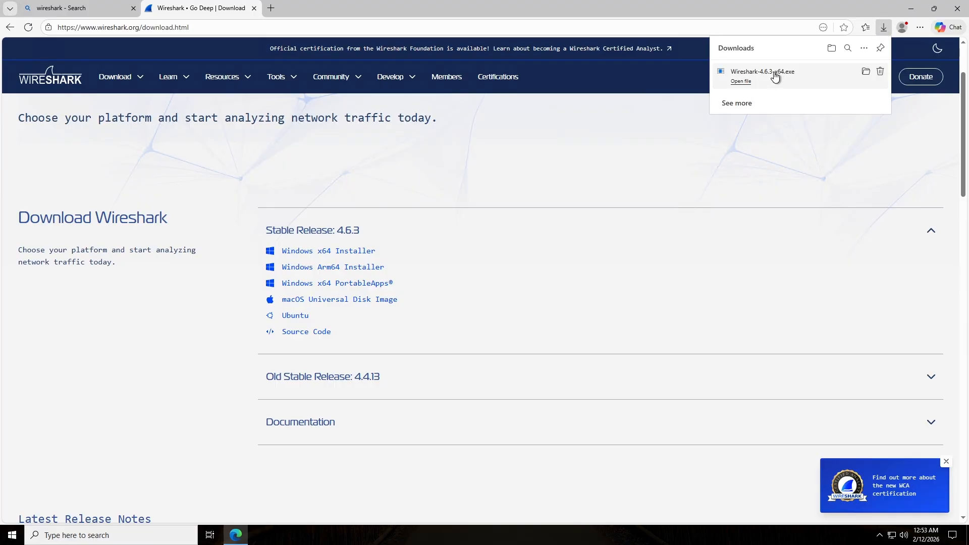
pyautogui.click(909, 8)
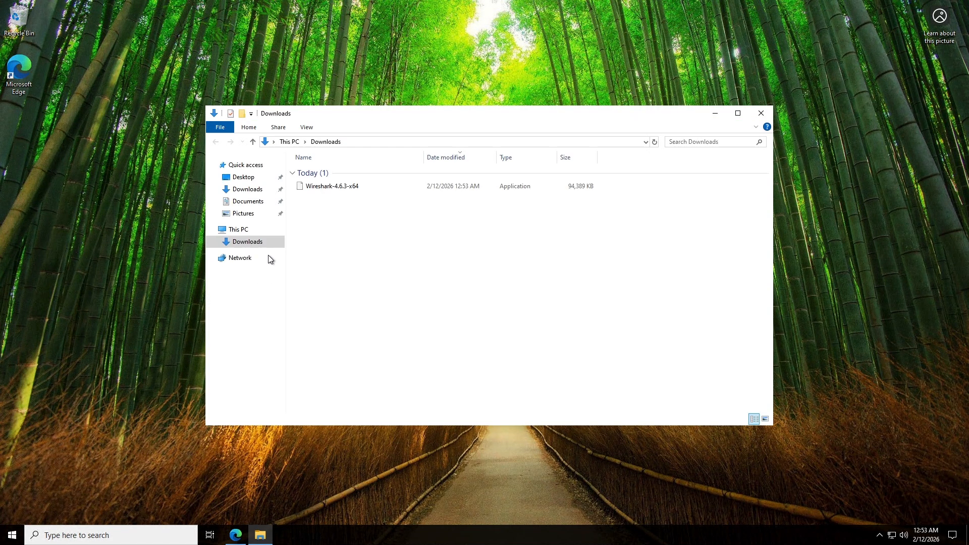
# Run Wireshark-4.6.3-x64.exe and accept every default, leaving USBPcap unselected, to begin installing.
pyautogui.click(356, 186)
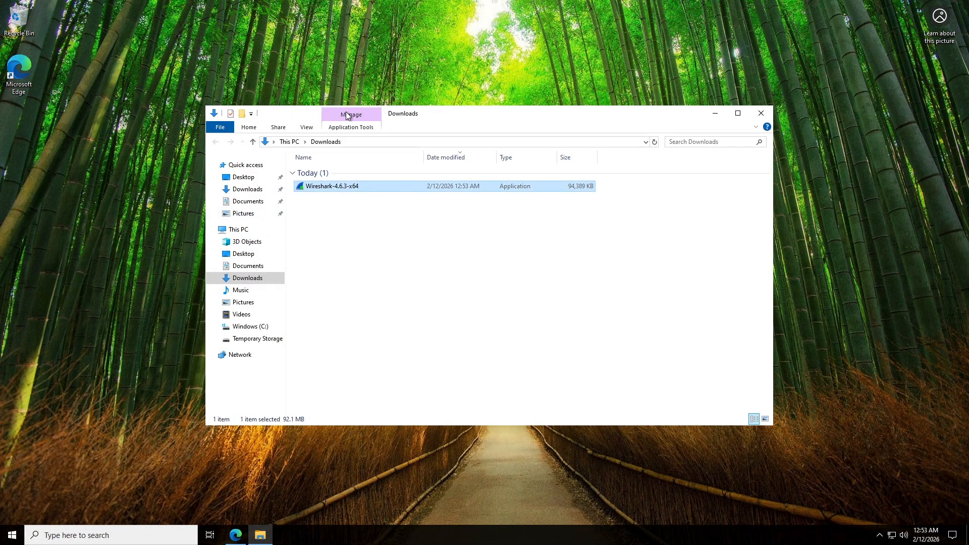
pyautogui.doubleClick(366, 187)
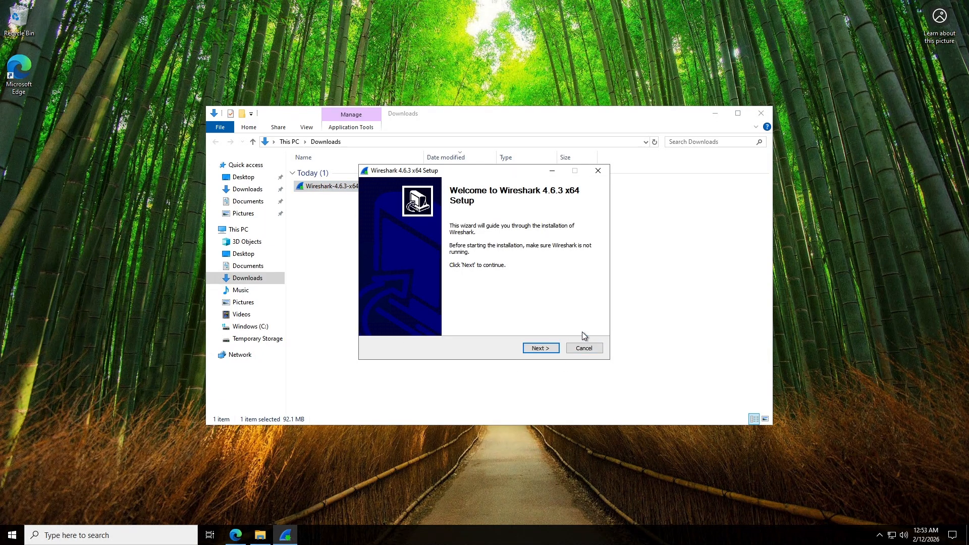
pyautogui.click(540, 347)
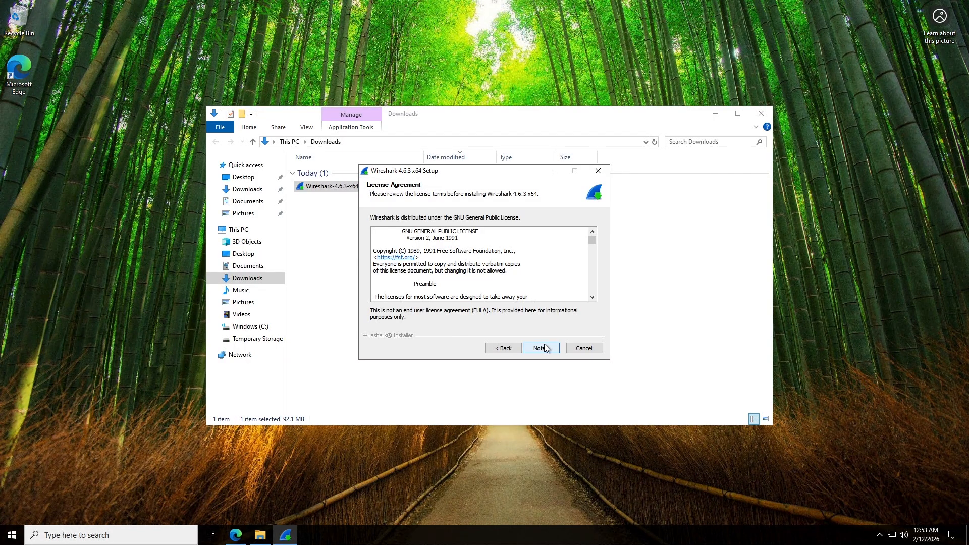
pyautogui.click(550, 350)
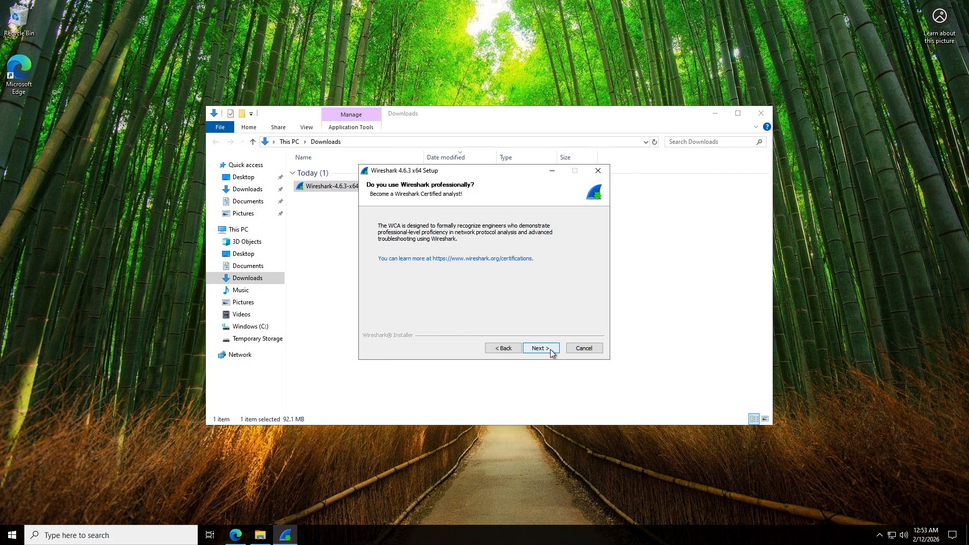
pyautogui.click(551, 351)
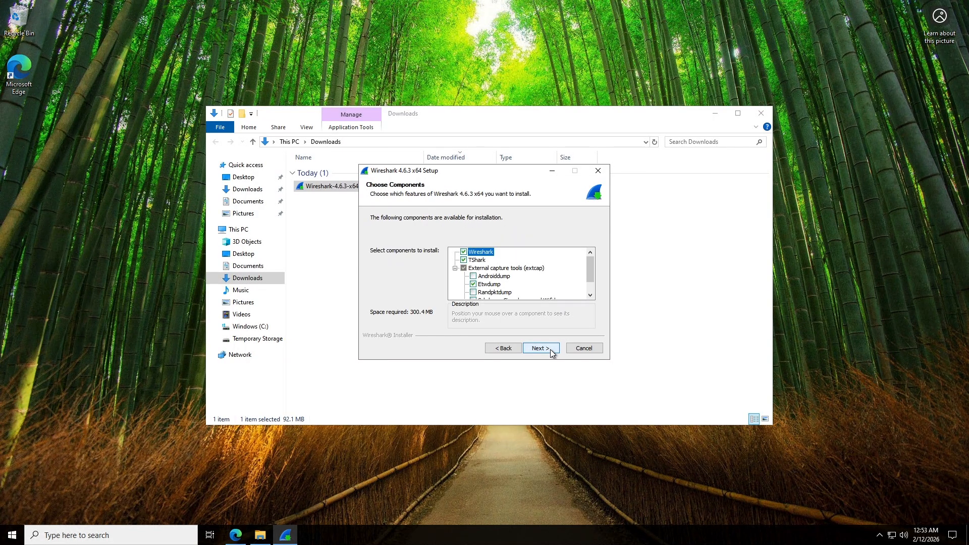
pyautogui.click(551, 351)
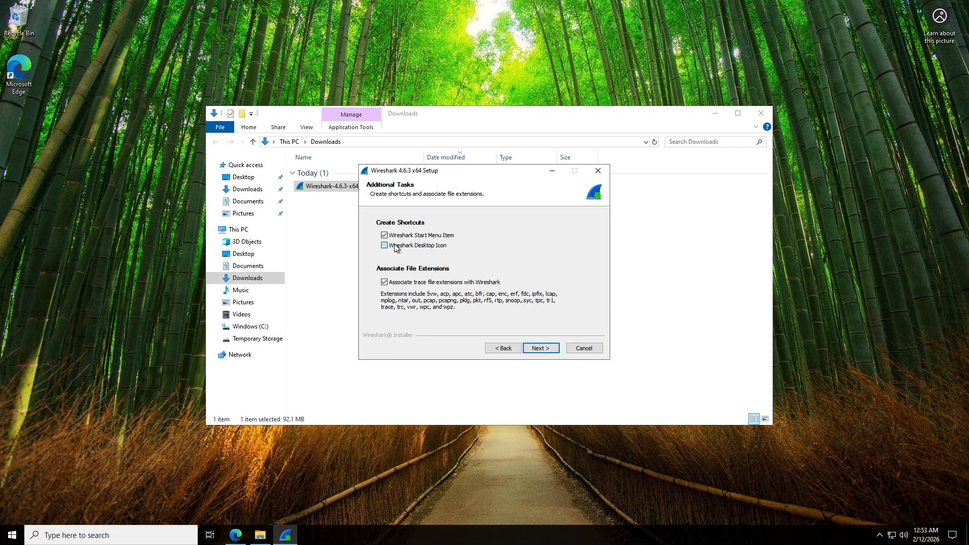
pyautogui.click(552, 349)
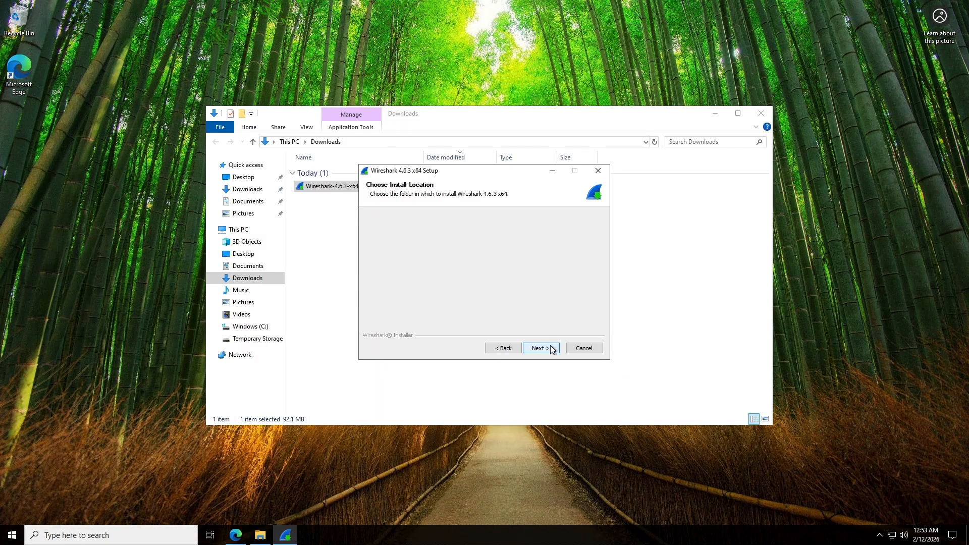
pyautogui.click(552, 349)
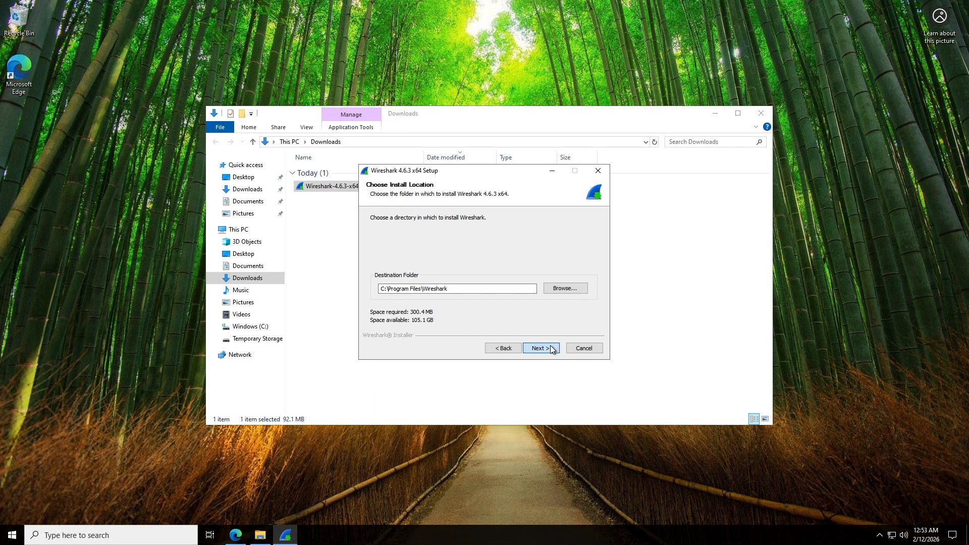
pyautogui.click(551, 349)
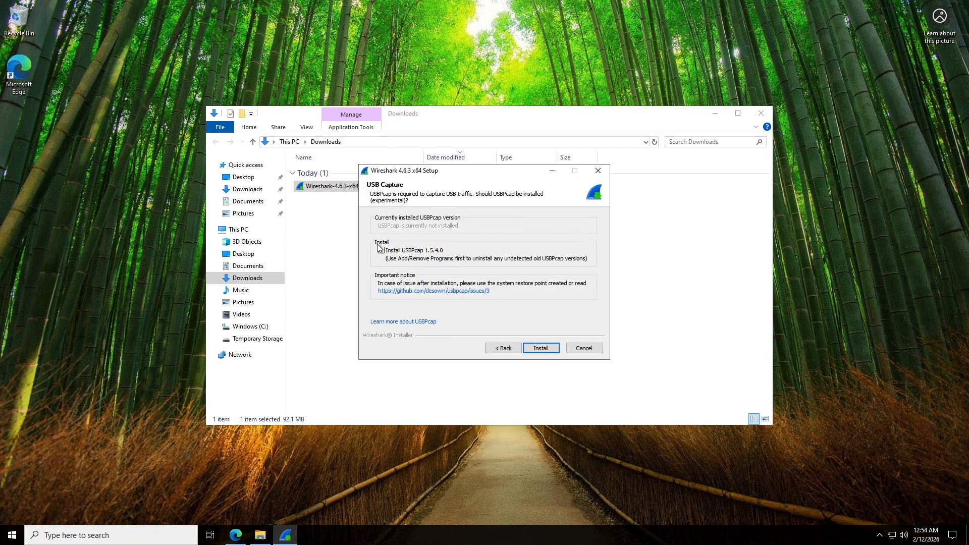
pyautogui.click(540, 349)
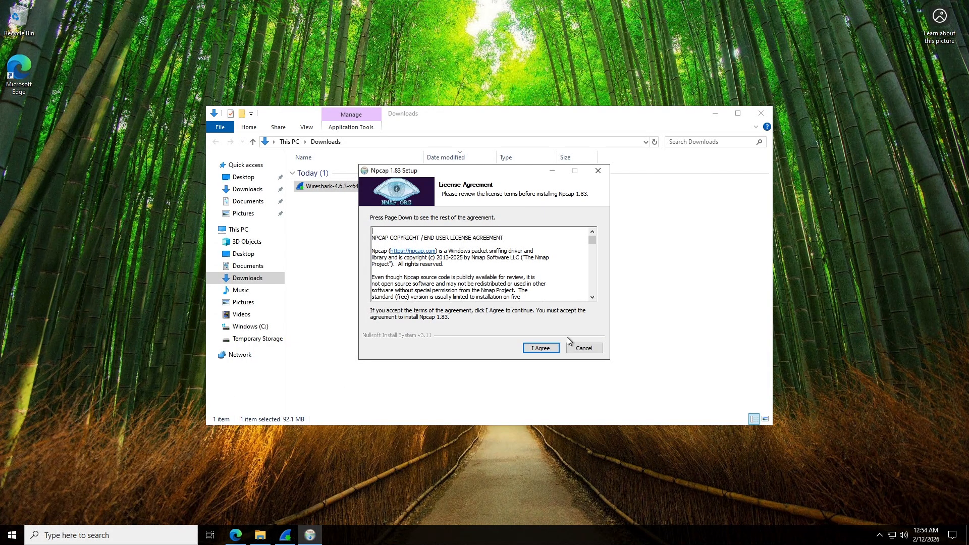
# Install Npcap 1.83 with default options, then finish and close the Wireshark 4.6.3 installer.
pyautogui.click(550, 348)
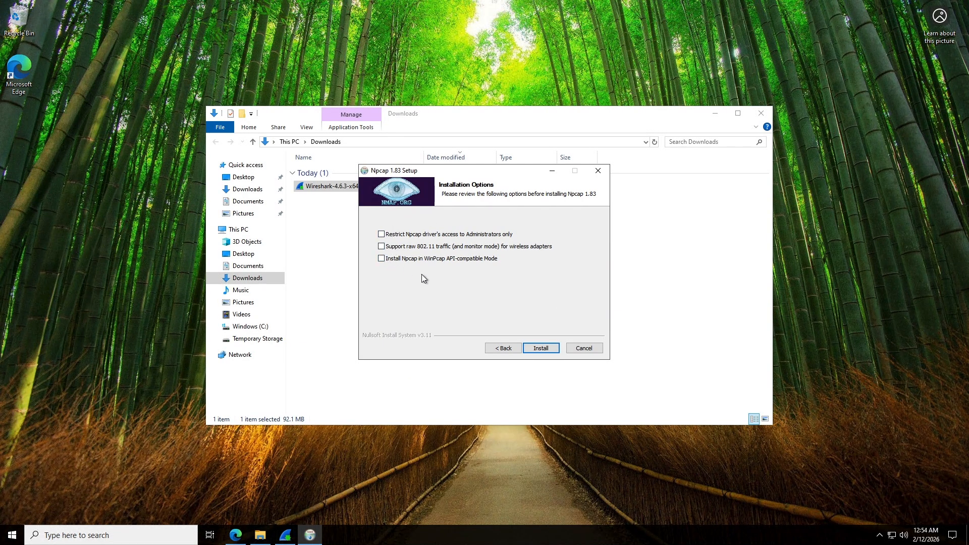
pyautogui.click(536, 349)
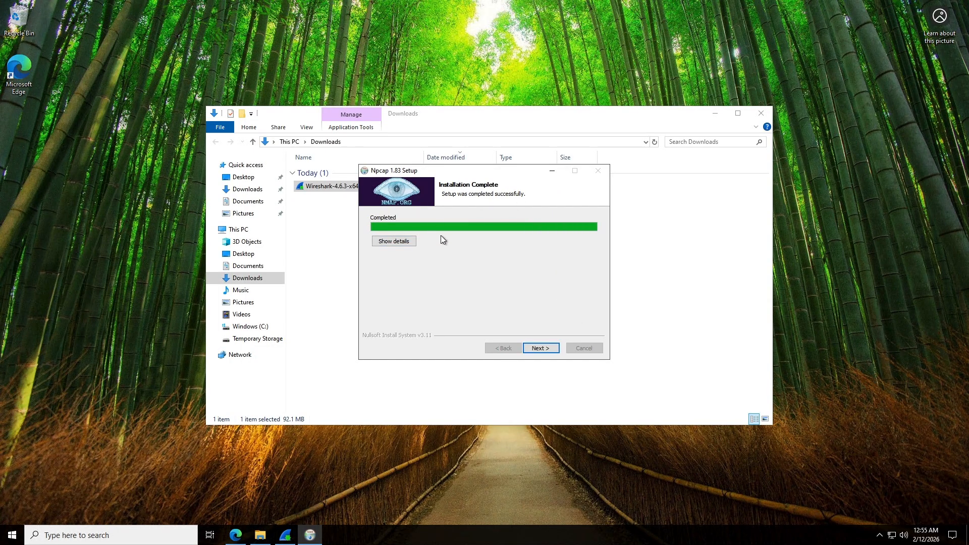
pyautogui.click(542, 348)
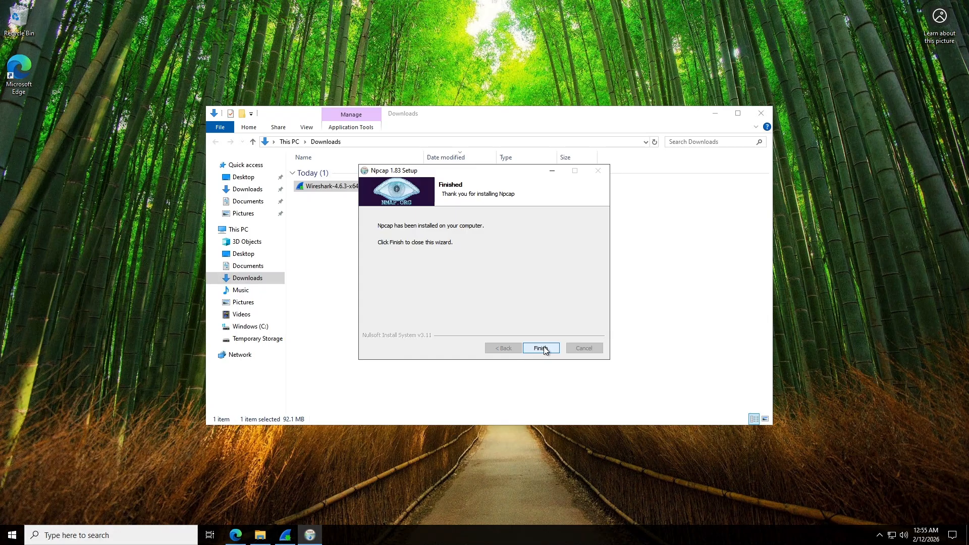
pyautogui.click(544, 349)
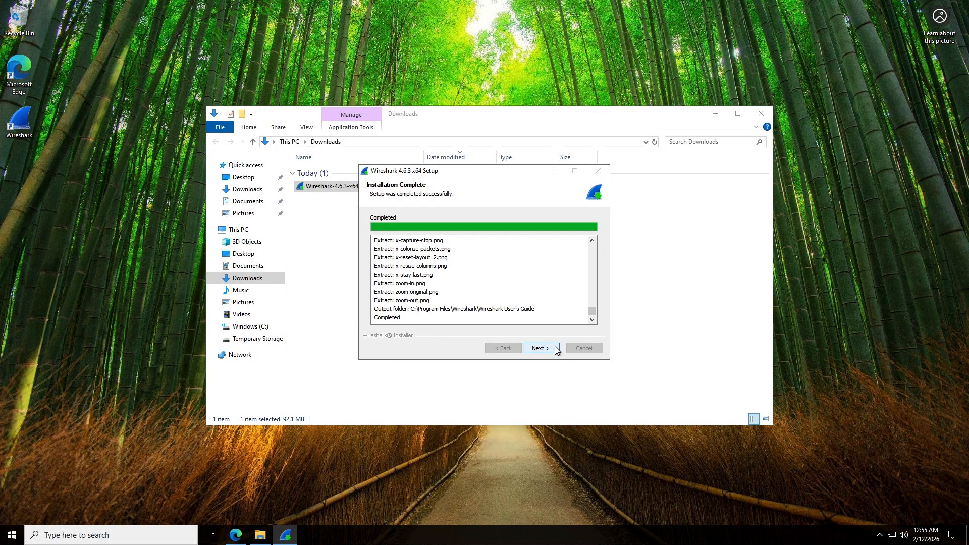
pyautogui.click(551, 347)
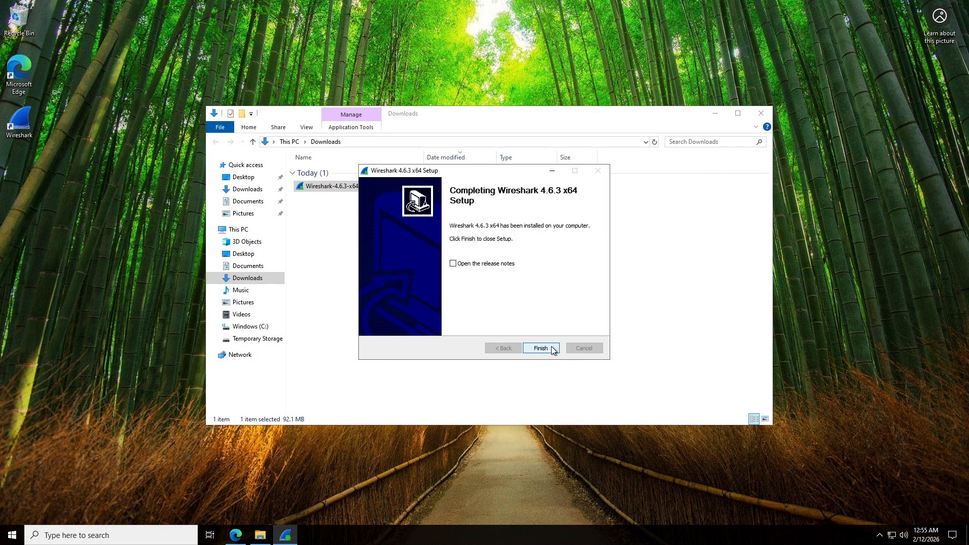
pyautogui.click(536, 349)
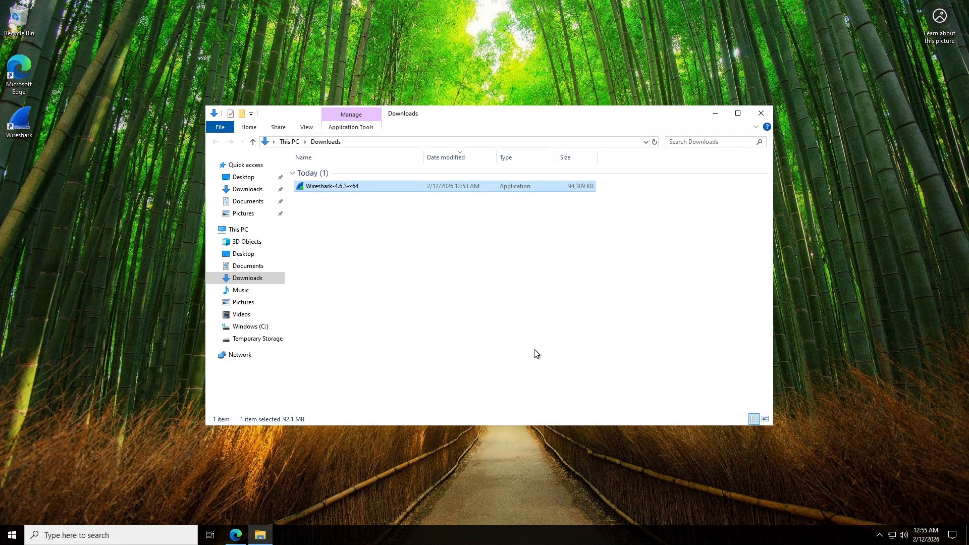
# Close the Downloads folder, launch Wireshark 4.6.3 maximized, and select the Ethernet interface.
pyautogui.click(757, 114)
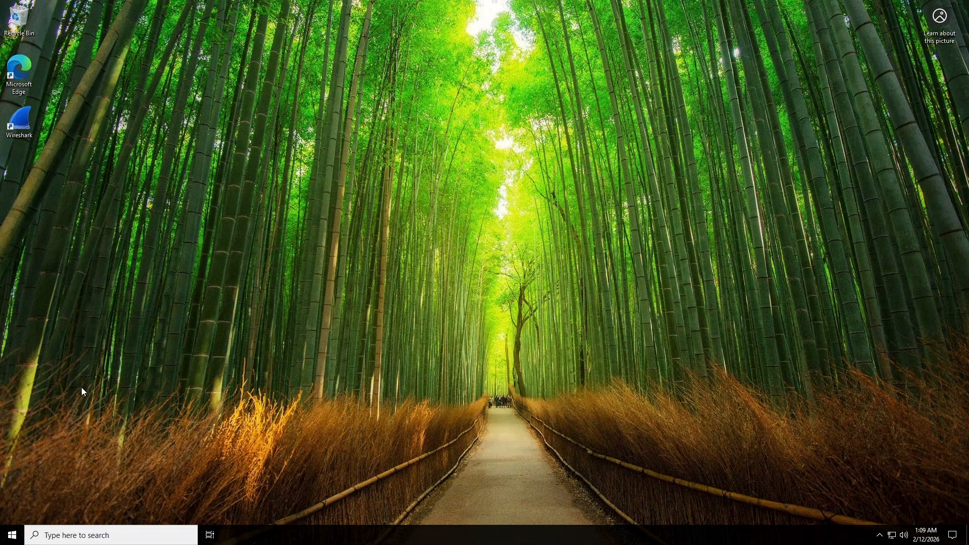
pyautogui.click(98, 534)
pyautogui.write('w')
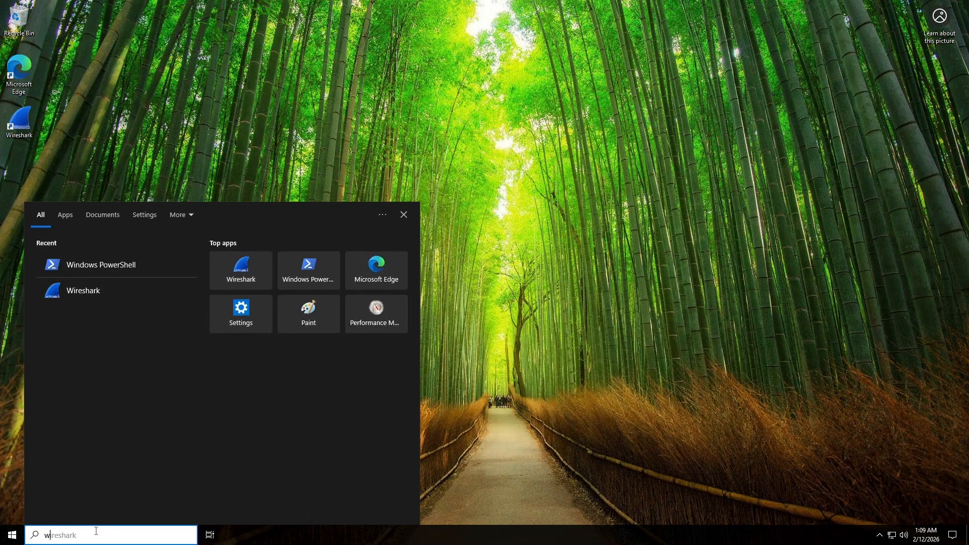
pyautogui.write('ireshark')
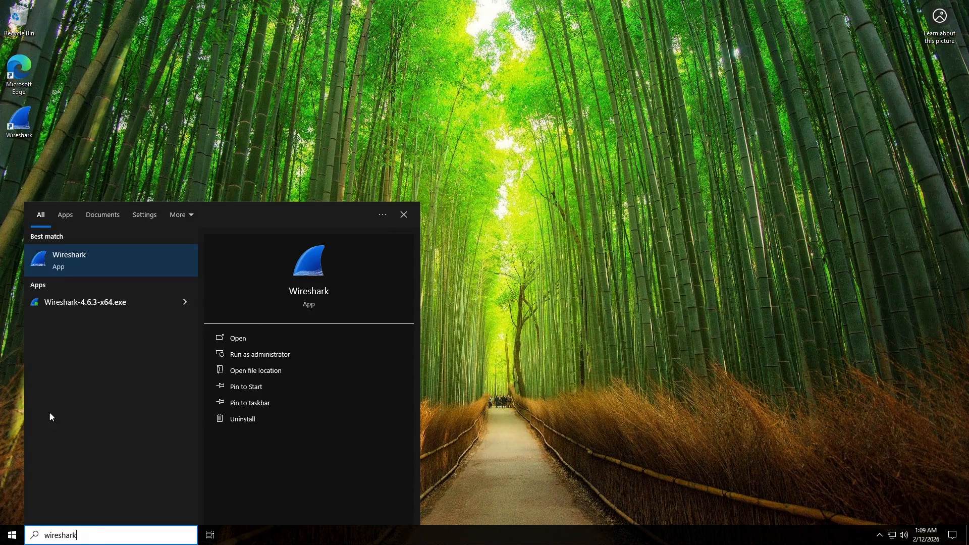
pyautogui.click(79, 262)
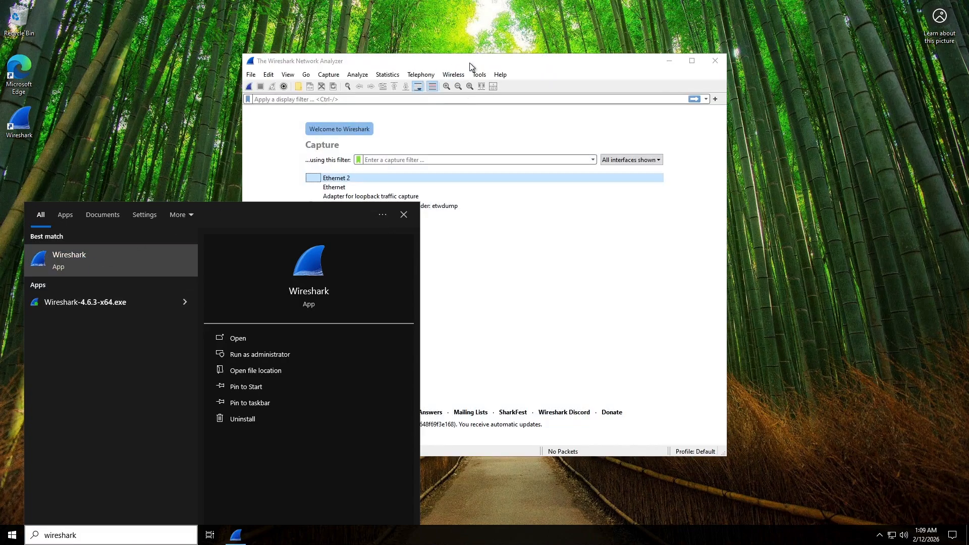
pyautogui.click(469, 63)
pyautogui.click(692, 60)
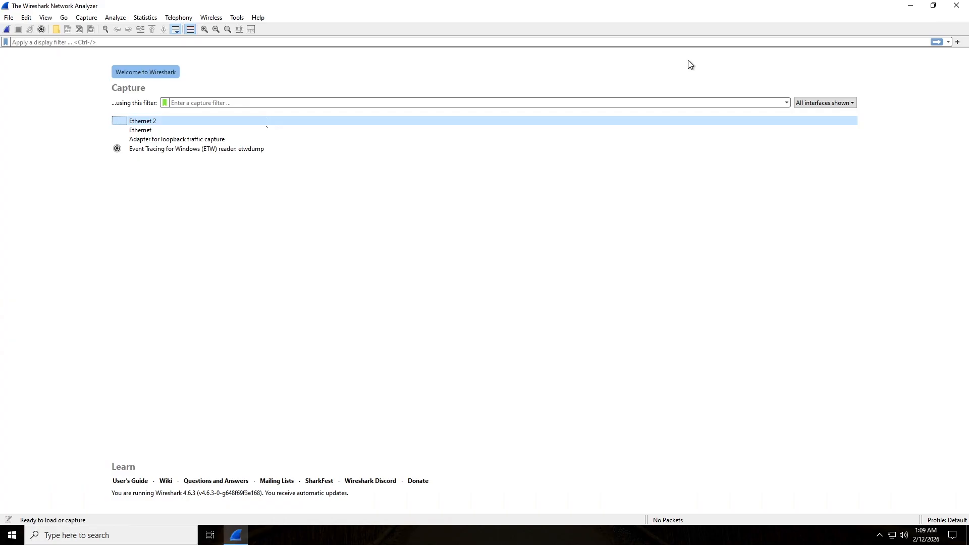
pyautogui.click(143, 129)
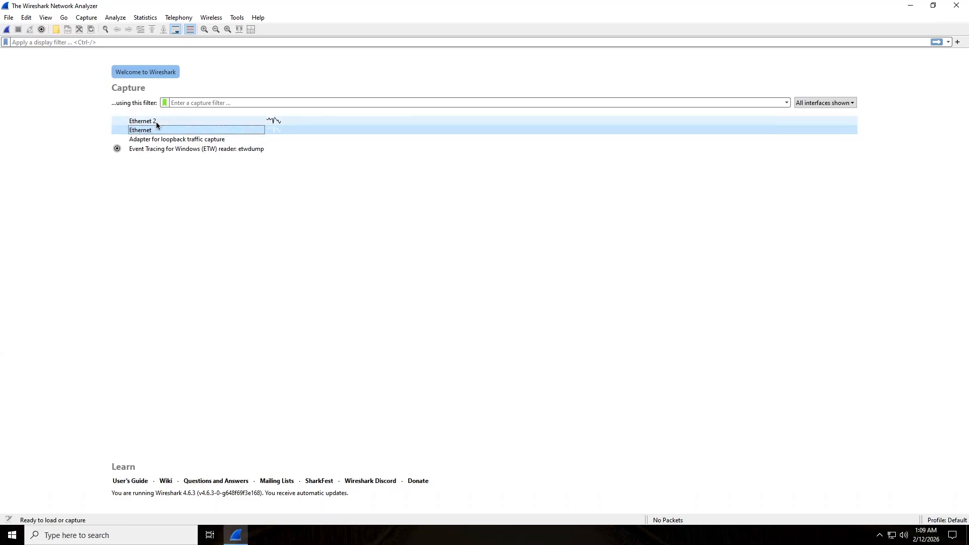
# Run a live Ethernet capture and stop it once 4,083 packets are recorded.
pyautogui.click(6, 30)
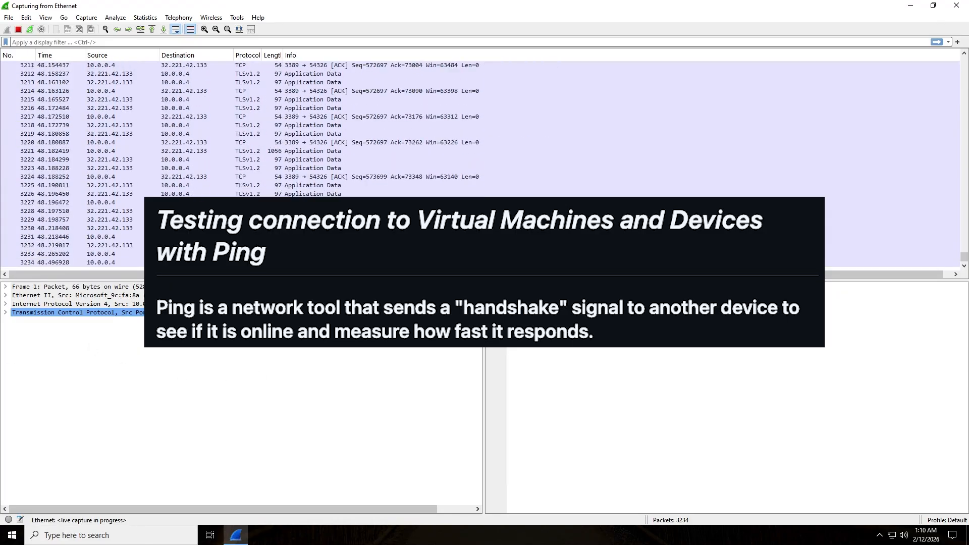
pyautogui.click(18, 30)
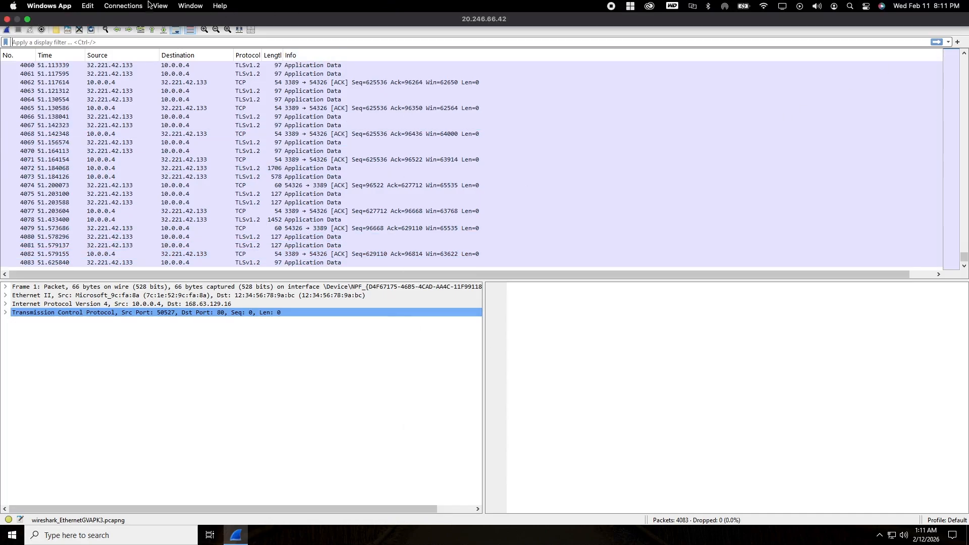
pyautogui.click(28, 19)
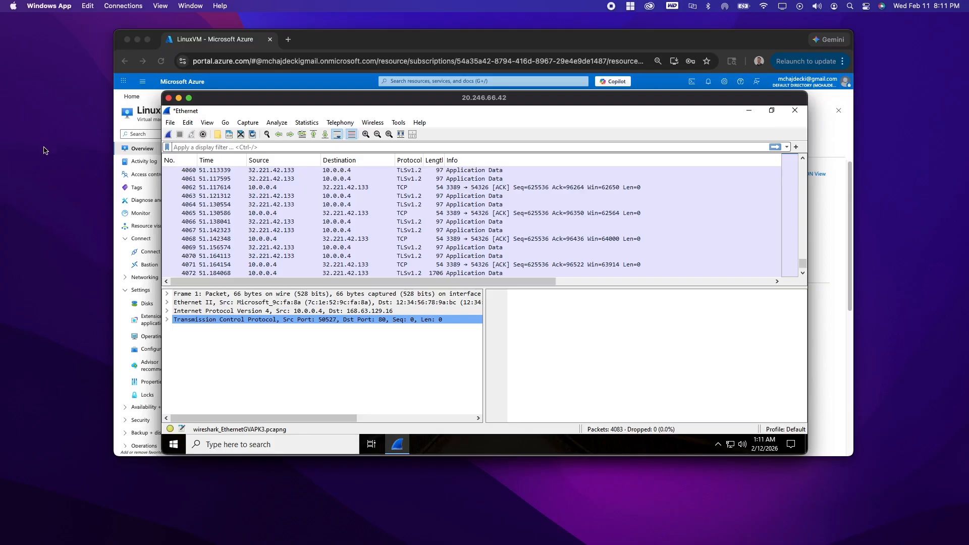
pyautogui.click(189, 98)
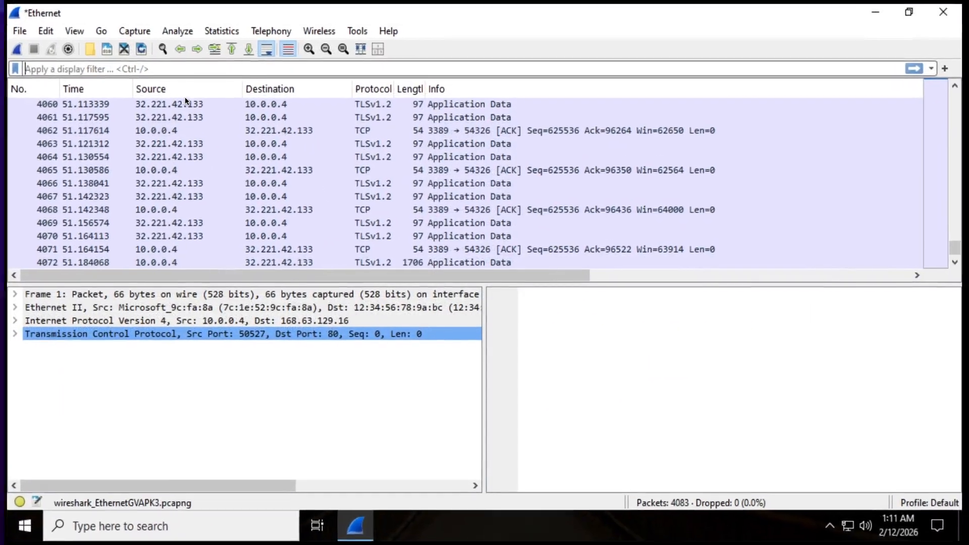
pyautogui.click(241, 240)
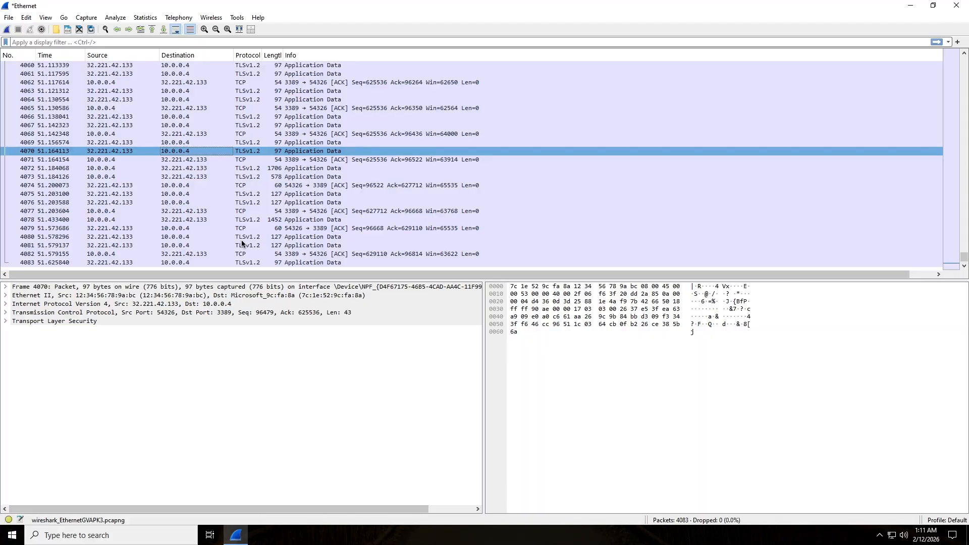
pyautogui.hotkey('ctrl', 'Left')
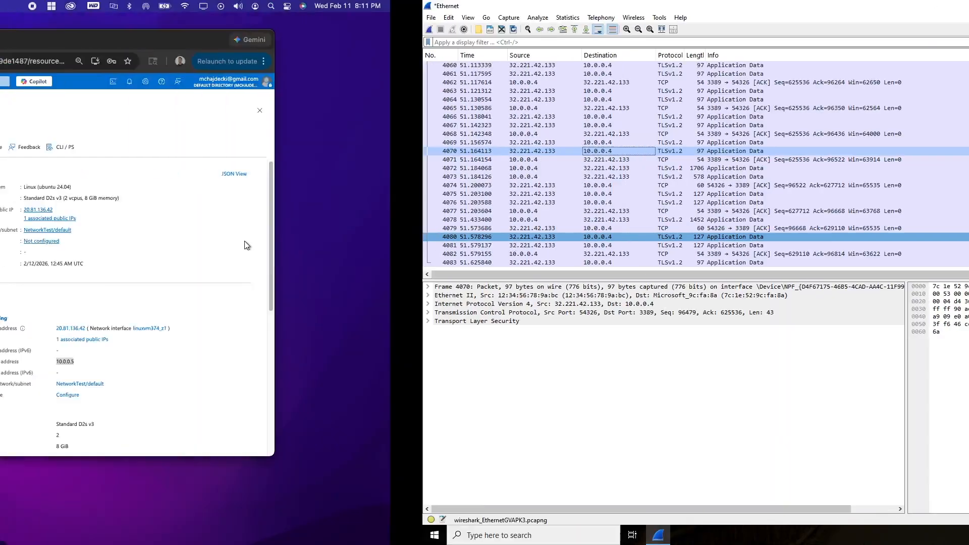
pyautogui.hotkey('ctrl', 'Right')
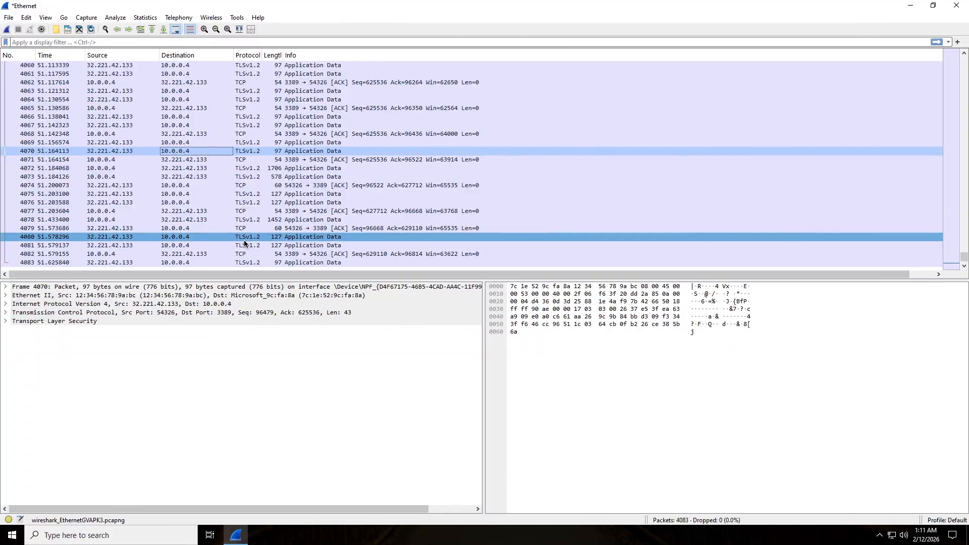
pyautogui.hotkey('ctrl', 'Left')
pyautogui.hotkey('ctrl', 'Right')
pyautogui.hotkey('ctrl', 'Left')
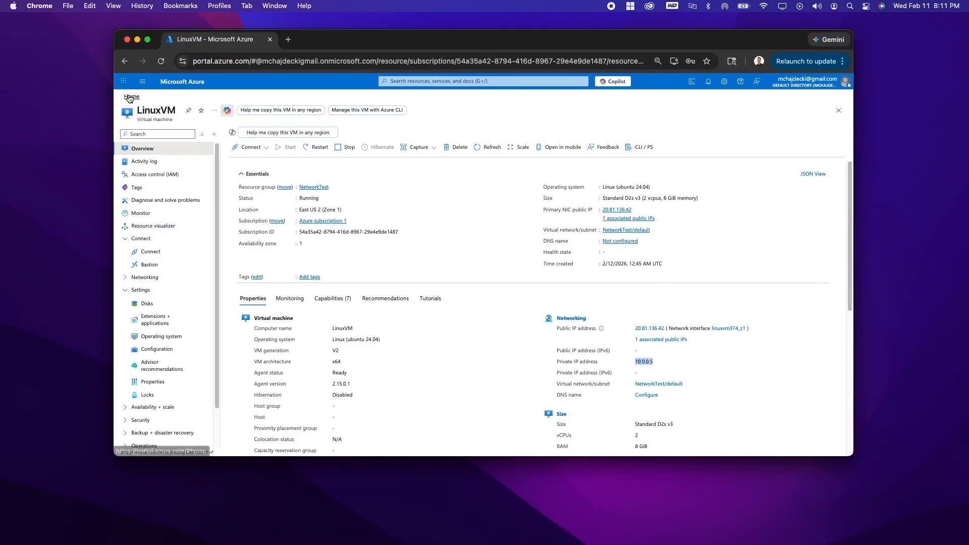
pyautogui.click(131, 97)
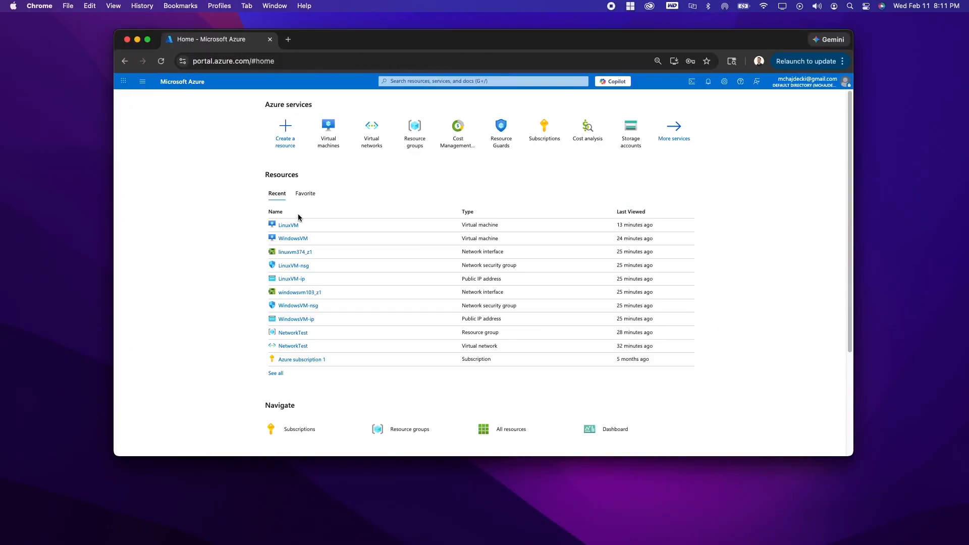
pyautogui.click(290, 225)
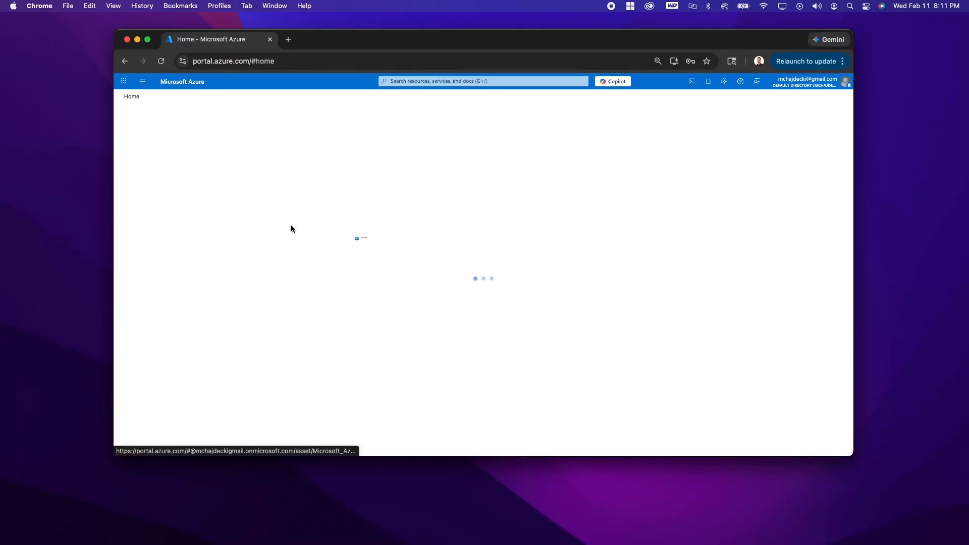
pyautogui.click(147, 40)
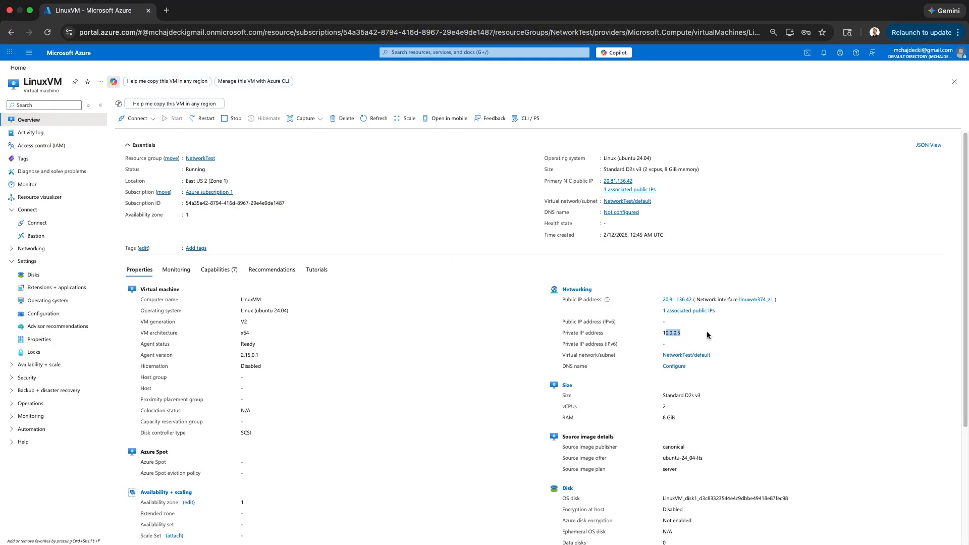
pyautogui.moveTo(702, 332); pyautogui.dragTo(651, 337)
pyautogui.click(678, 338)
pyautogui.scroll(-3, 465, 321)
pyautogui.scroll(3, 447, 325)
pyautogui.click(31, 13)
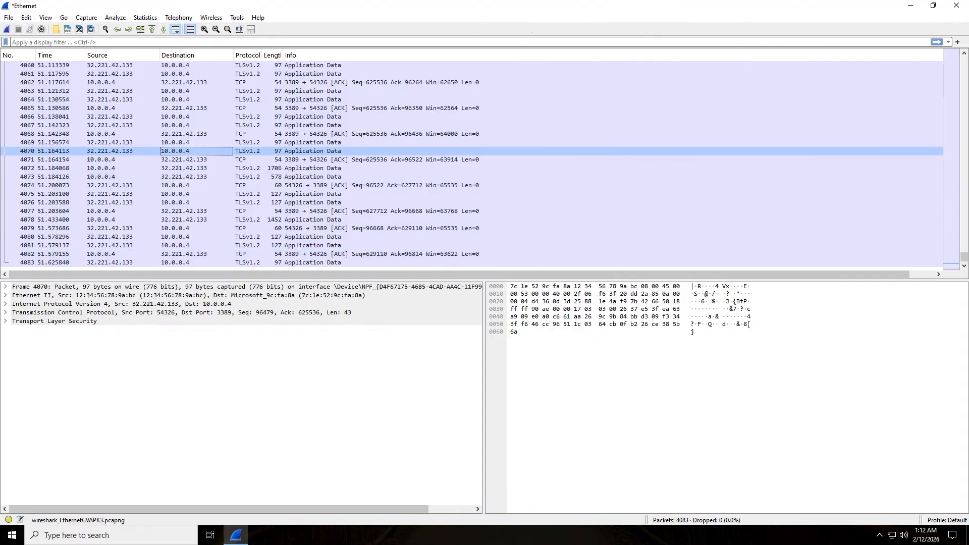
# Restart the capture, continuing without saving, and apply an 'icmp' display filter.
pyautogui.click(7, 29)
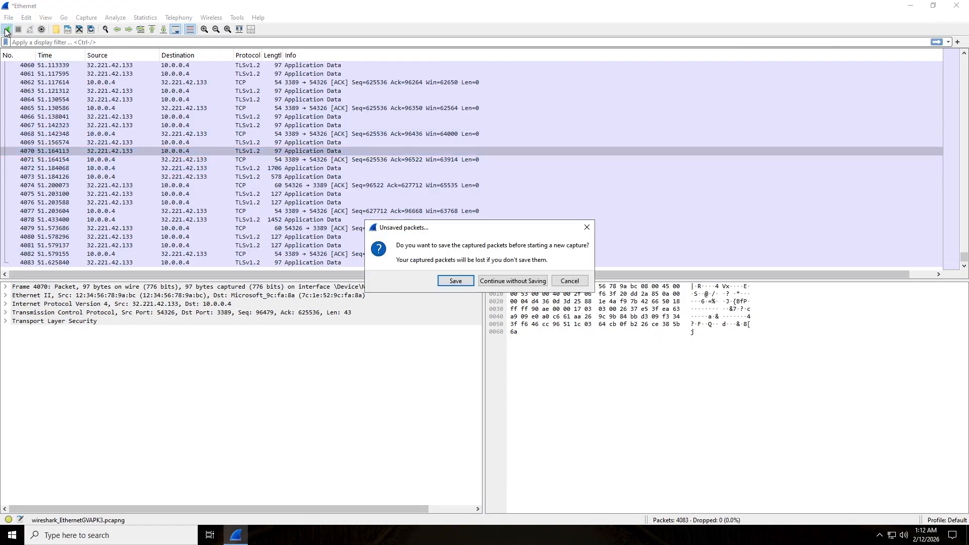
pyautogui.click(498, 280)
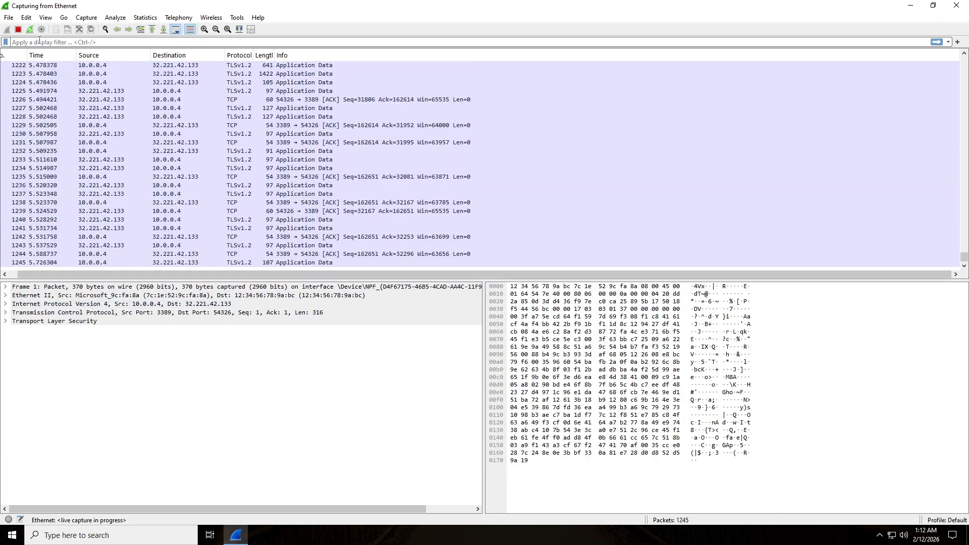
pyautogui.click(62, 43)
pyautogui.write('icmp')
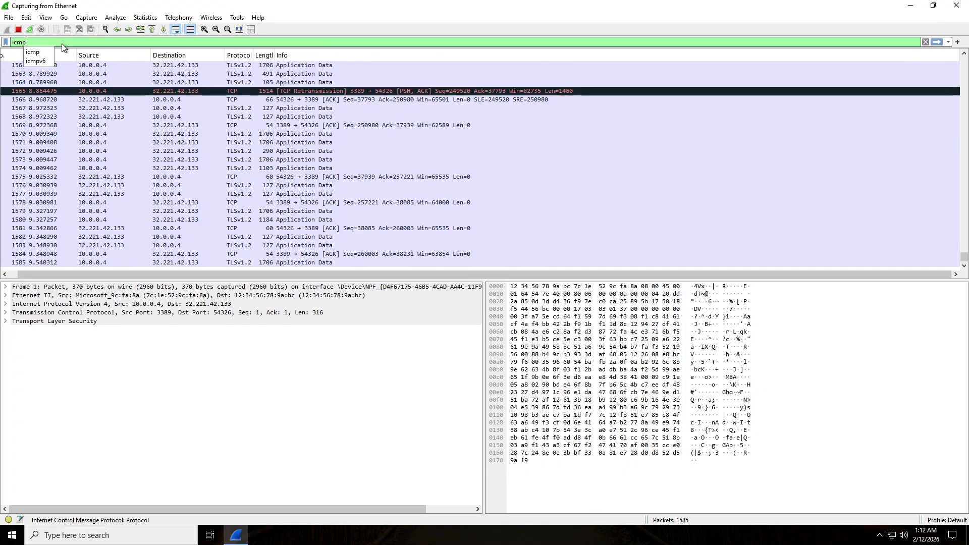
pyautogui.press('Return')
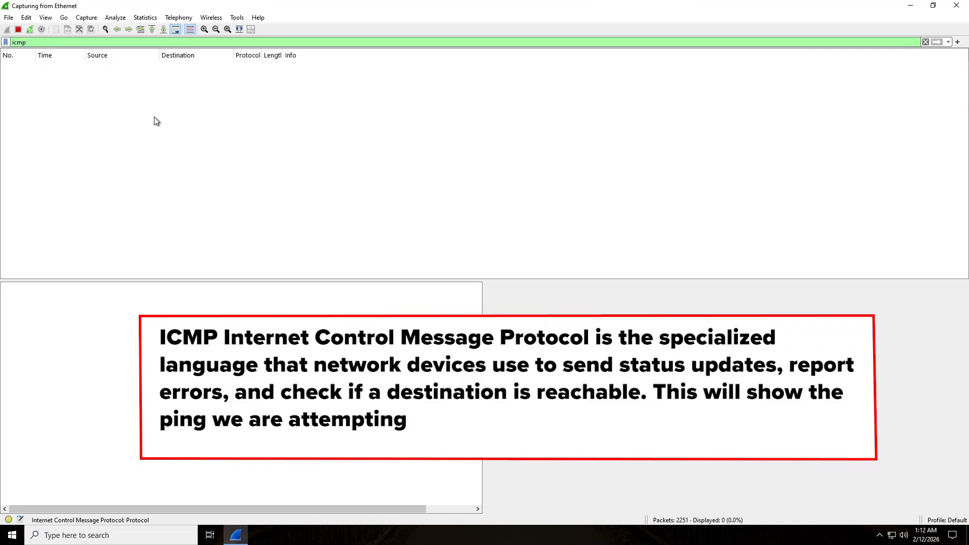
# Open an Administrator Windows PowerShell console and place it centre-right beside Wireshark.
pyautogui.click(84, 535)
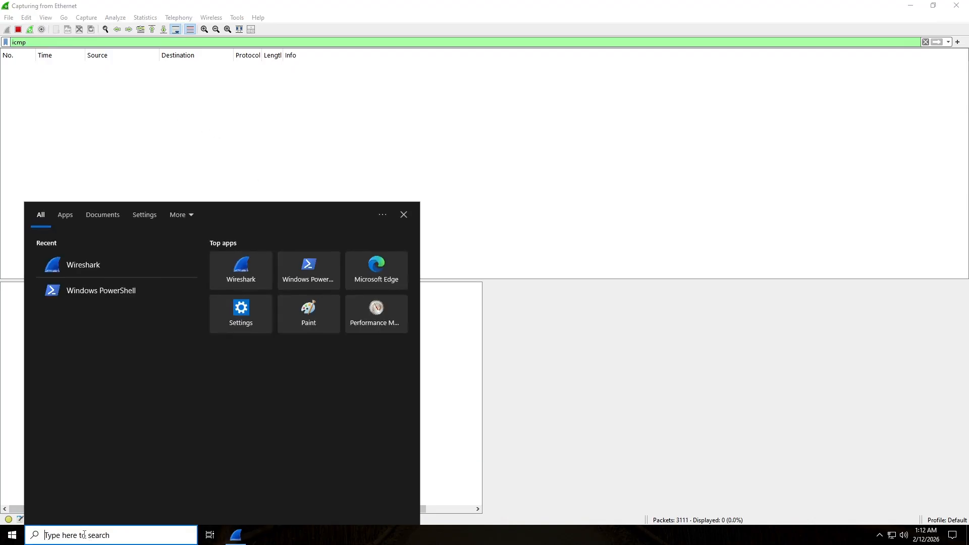
pyautogui.write('powershe')
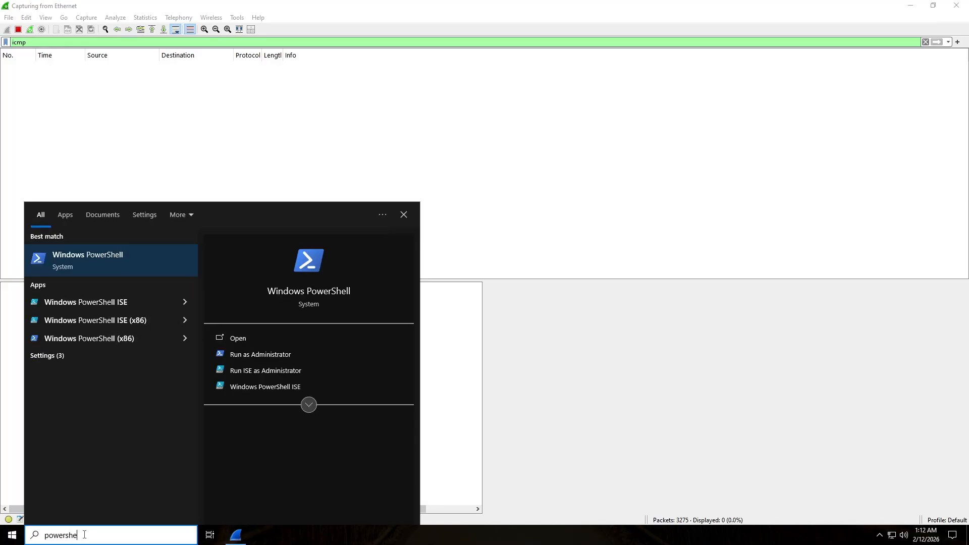
pyautogui.click(130, 248)
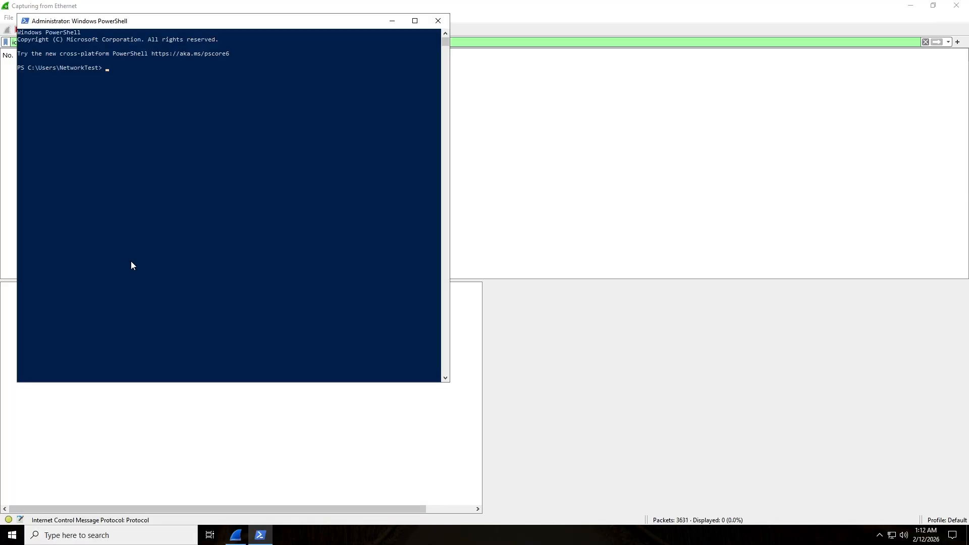
pyautogui.moveTo(284, 23); pyautogui.dragTo(601, 100)
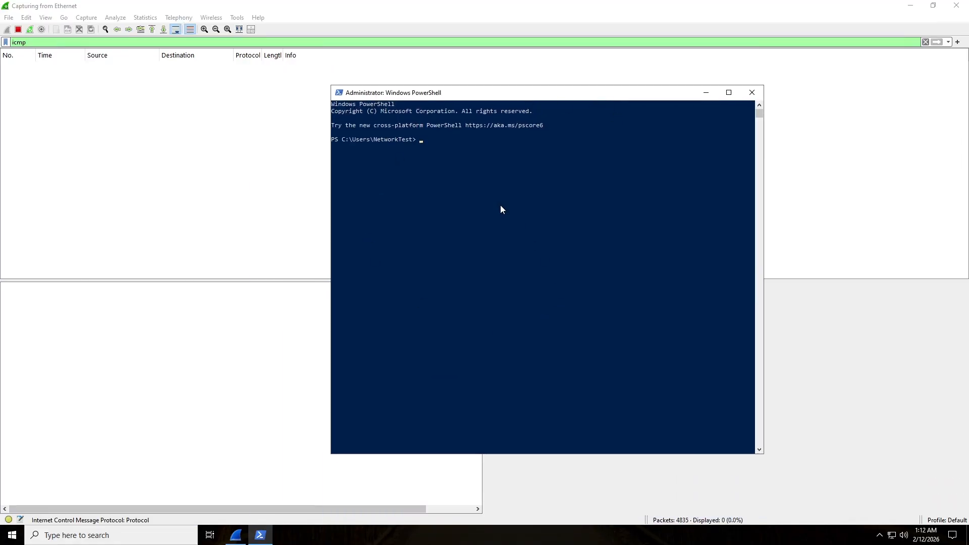
# Run 'ping 10.0.0.5' to the Linux VM, getting four replies with 0% loss.
pyautogui.write('ping 10.0.0.5')
pyautogui.press('Return')
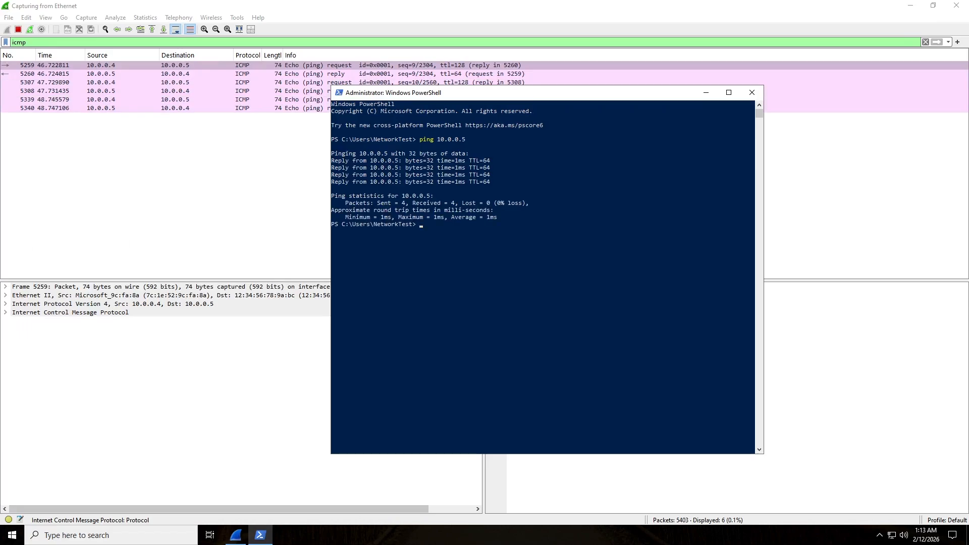
pyautogui.moveTo(501, 97); pyautogui.dragTo(569, 160)
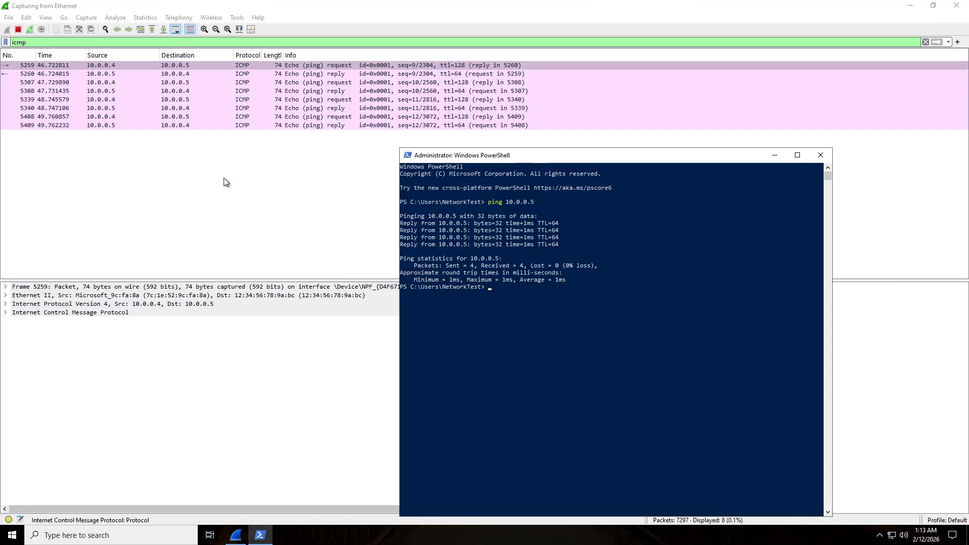
pyautogui.click(323, 64)
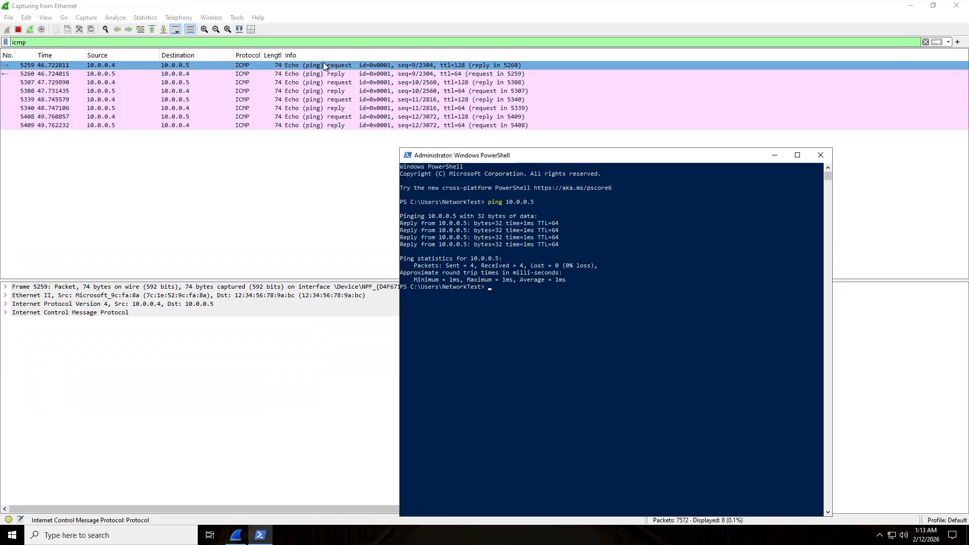
pyautogui.click(323, 74)
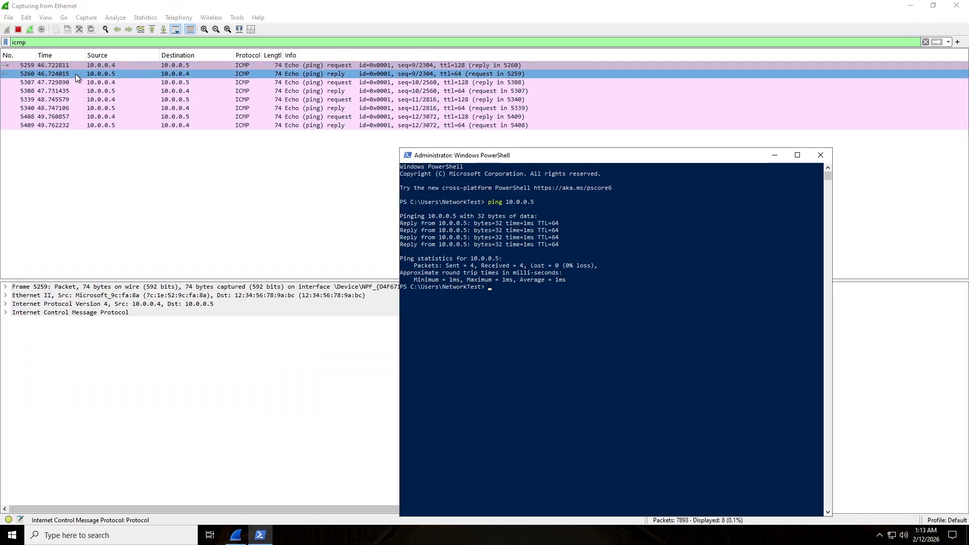
pyautogui.click(98, 65)
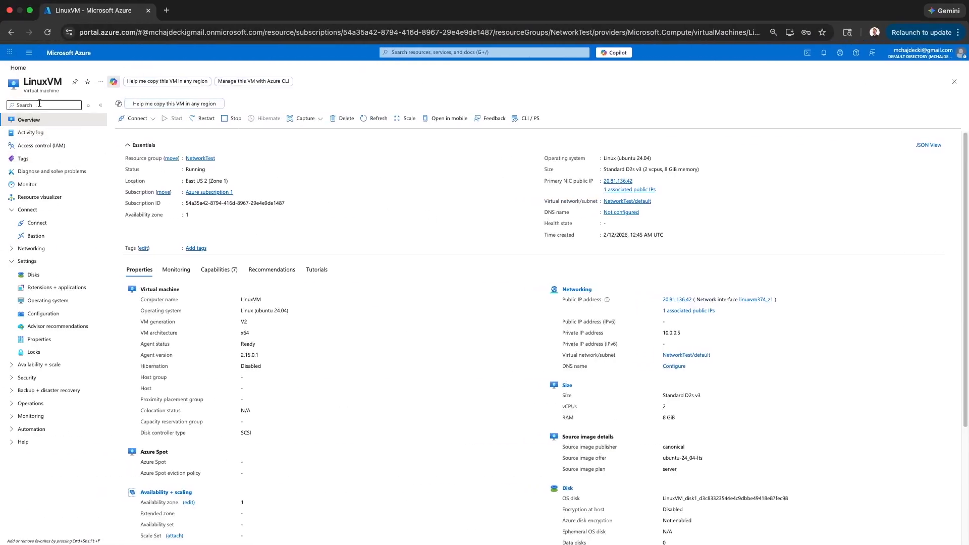
# From Azure Home, open WindowsVM and select its private IP address 10.0.0.4.
pyautogui.click(18, 67)
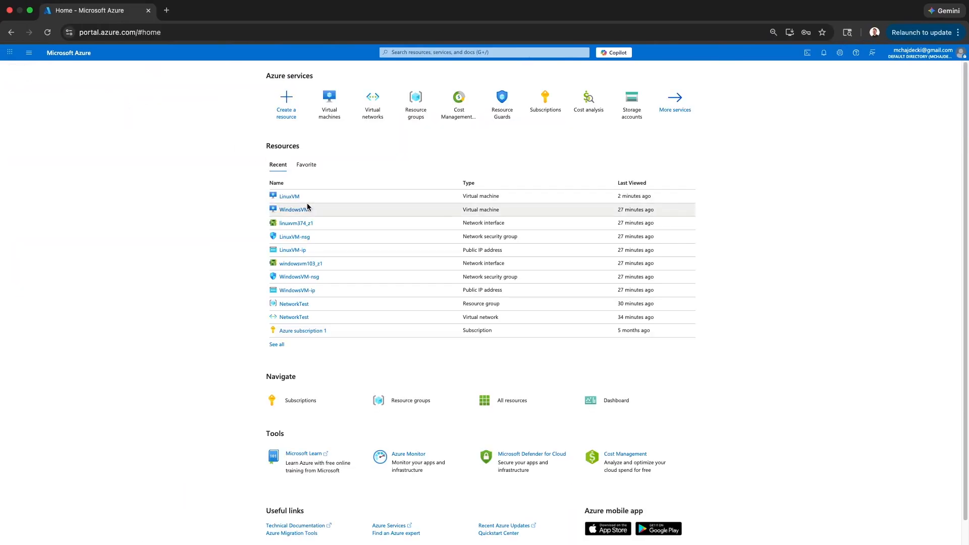
pyautogui.click(308, 208)
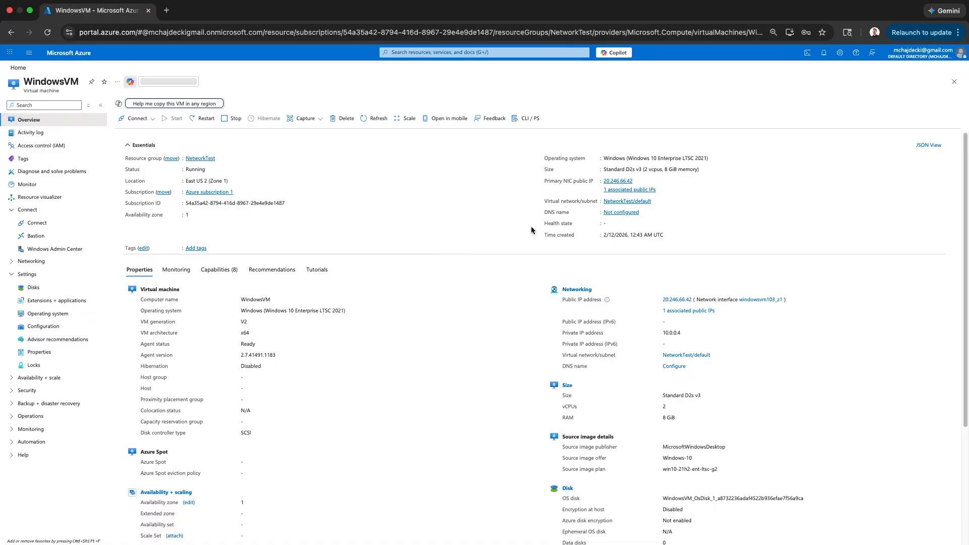
pyautogui.doubleClick(679, 333)
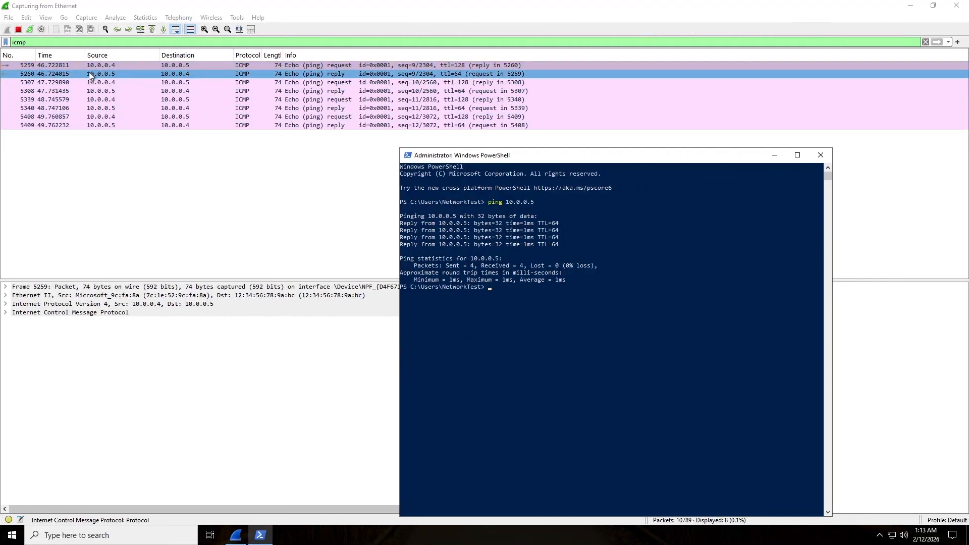
pyautogui.moveTo(506, 202); pyautogui.dragTo(548, 205)
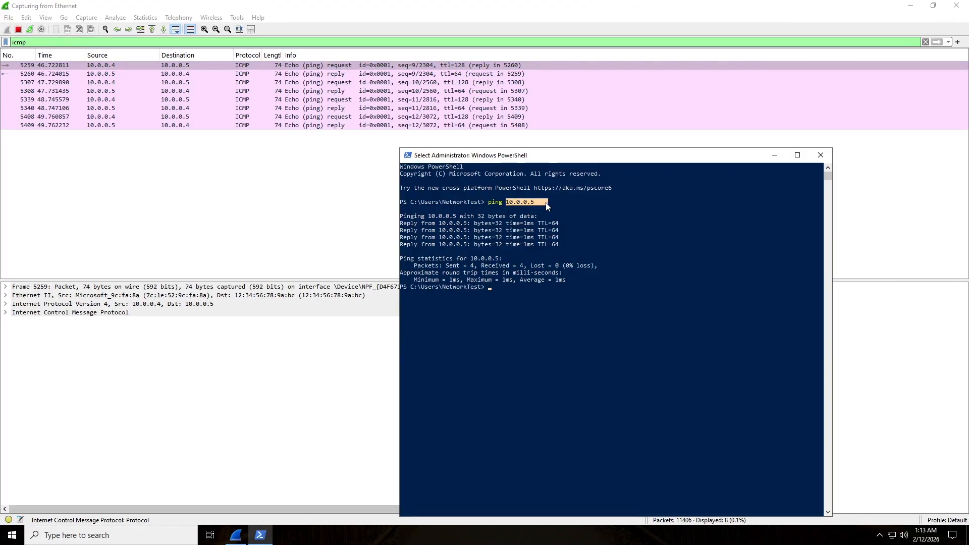
pyautogui.click(251, 195)
pyautogui.click(252, 100)
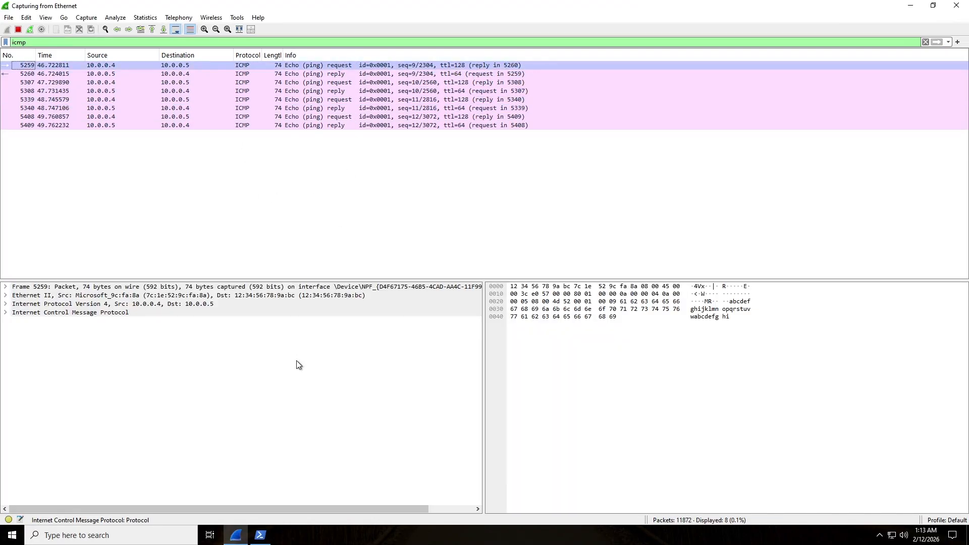
pyautogui.click(260, 535)
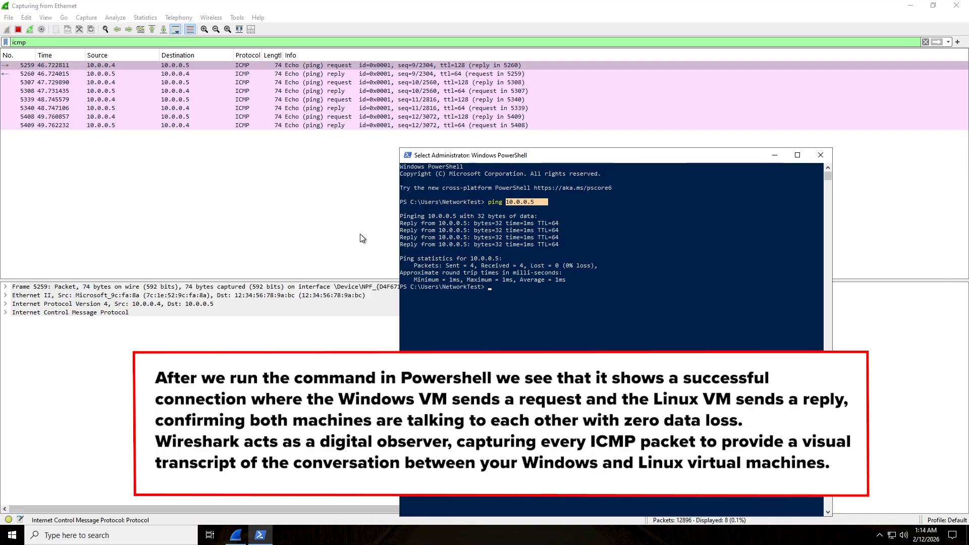
pyautogui.click(277, 68)
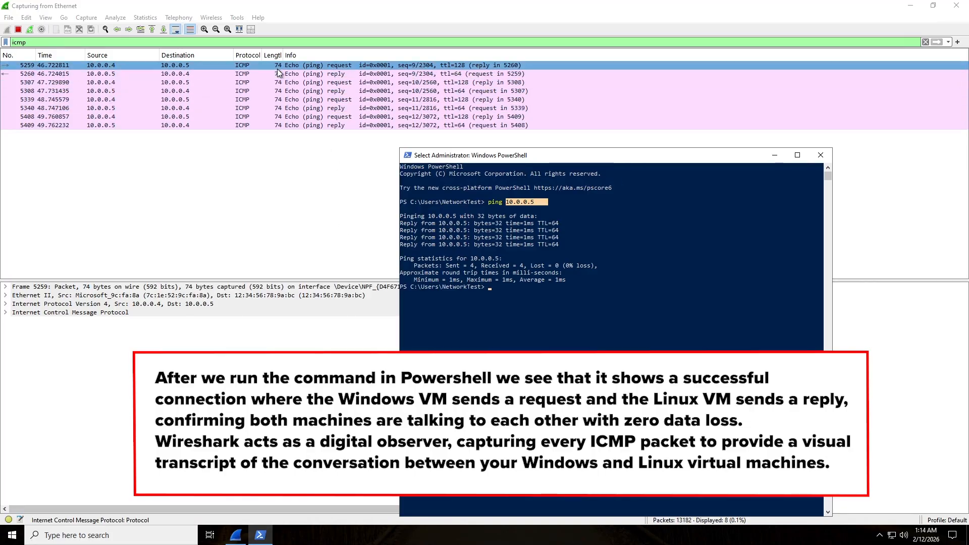
pyautogui.click(277, 72)
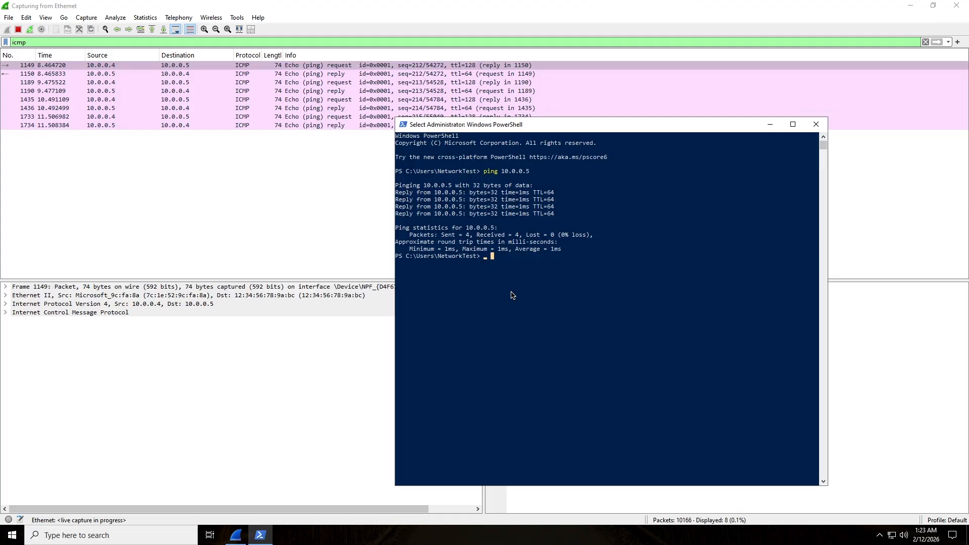
# Restart the Wireshark capture with an empty packet list and bring Wireshark and PowerShell back into view.
pyautogui.click(29, 29)
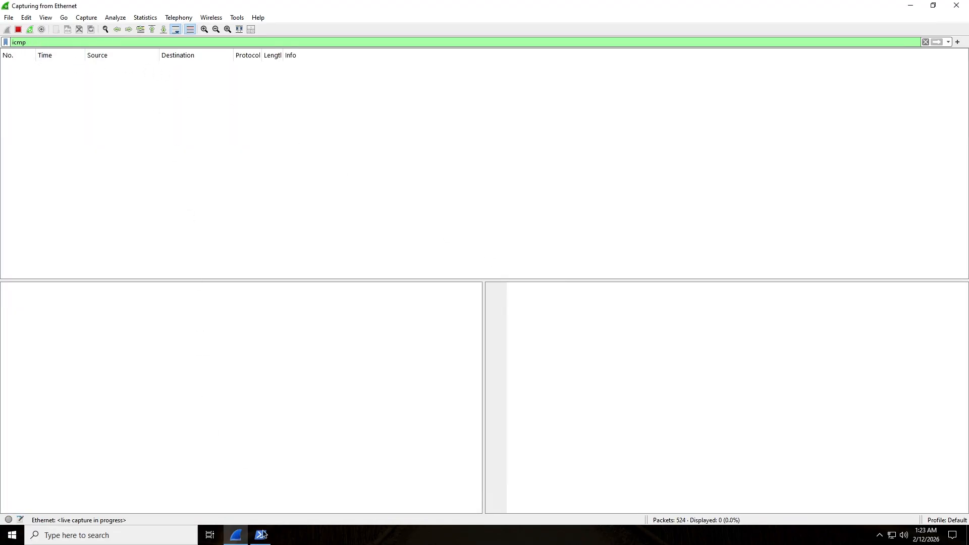
pyautogui.click(236, 535)
pyautogui.click(258, 536)
pyautogui.click(235, 535)
pyautogui.click(260, 535)
pyautogui.moveTo(497, 130); pyautogui.dragTo(511, 134)
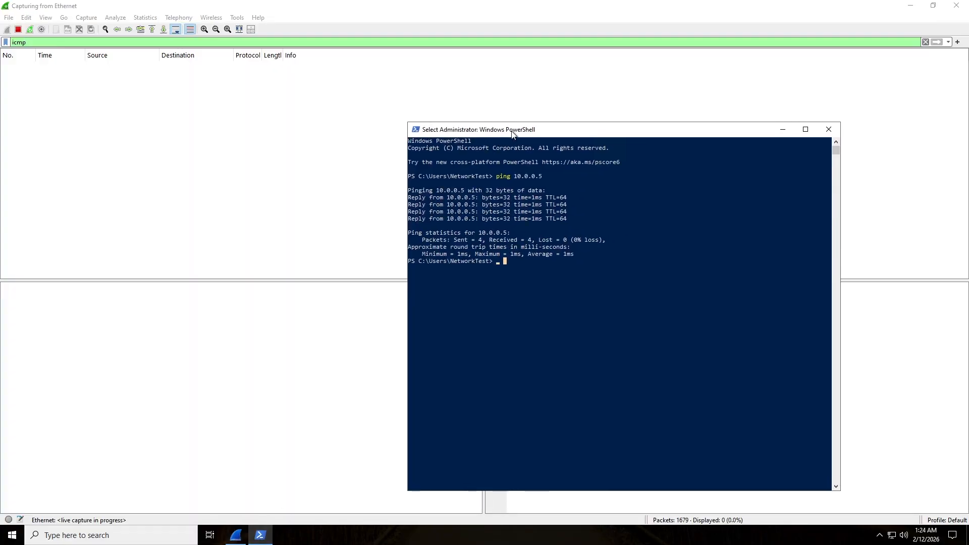
# Start a continuous ping to 10.0.0.5 with 'ping 10.0.0.5 -t' in PowerShell.
pyautogui.click(503, 259)
pyautogui.write('ping 10.0.0.5')
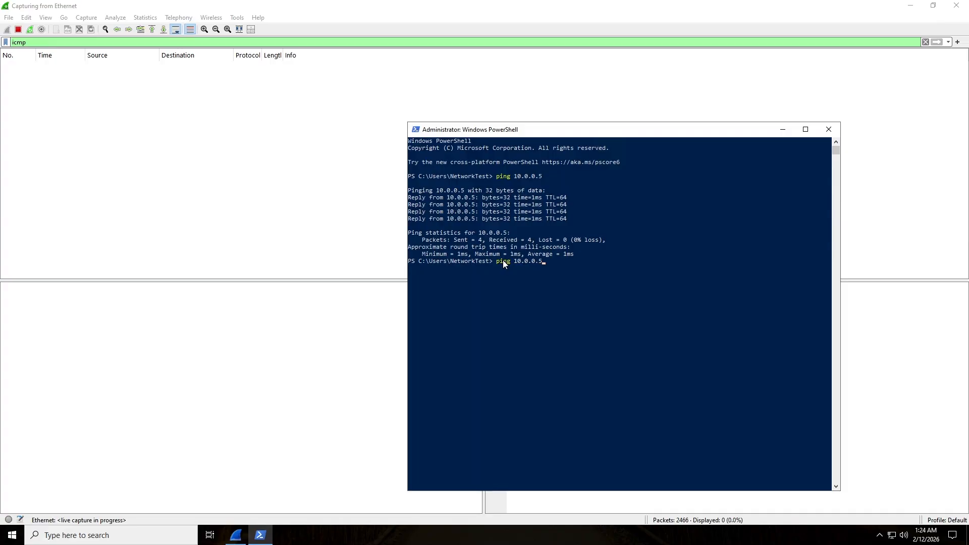
pyautogui.write(' -t')
pyautogui.press('Return')
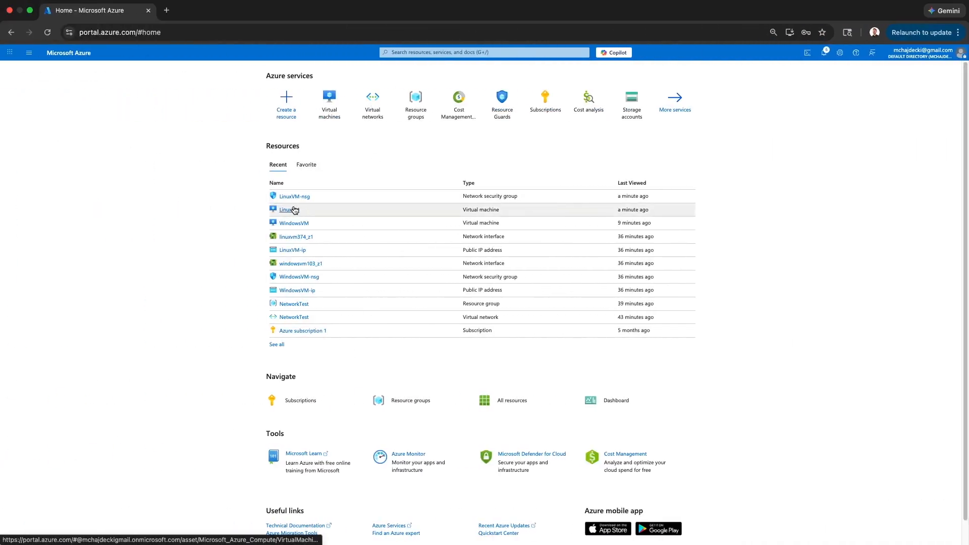
# Open the LinuxVM virtual machine's Networking > Network settings page.
pyautogui.hotkey('ctrl', 'Right')
pyautogui.hotkey('ctrl', 'Left')
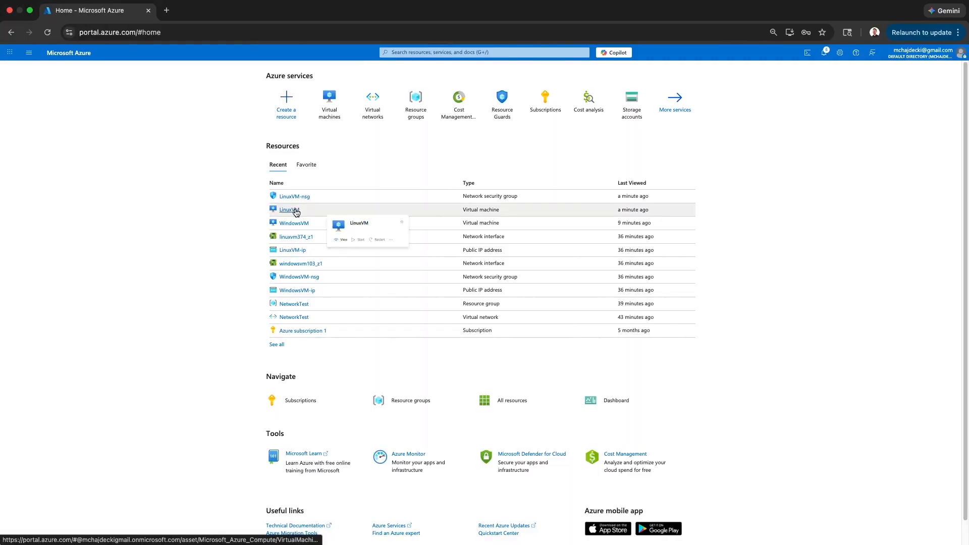
pyautogui.click(290, 210)
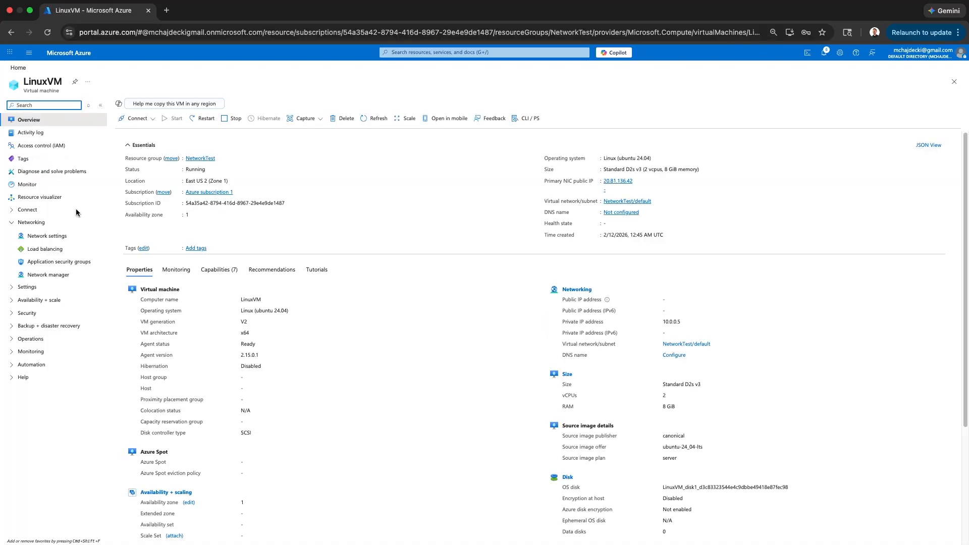
pyautogui.click(20, 224)
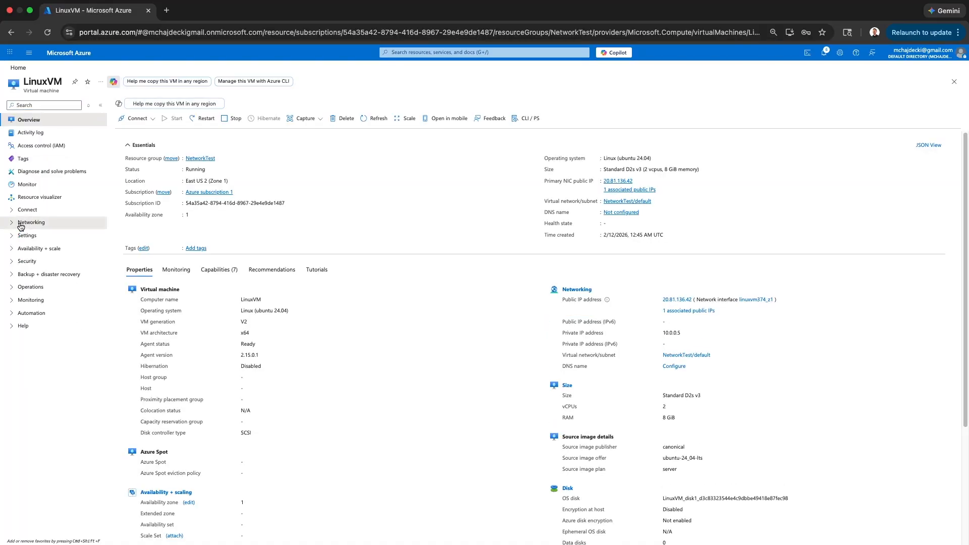
pyautogui.click(20, 225)
pyautogui.click(34, 237)
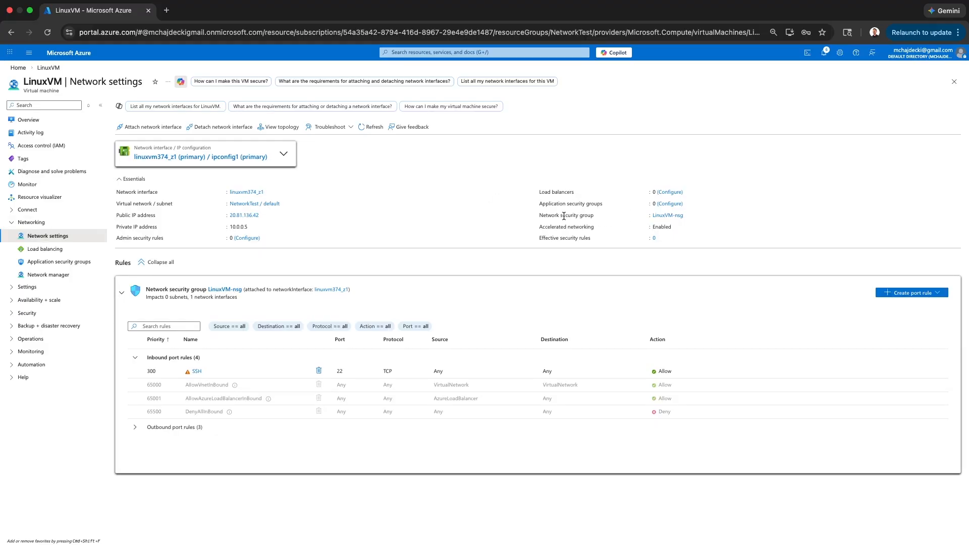
# Go to the LinuxVM-nsg security group and list its inbound security rules.
pyautogui.moveTo(539, 216); pyautogui.dragTo(602, 217)
pyautogui.click(650, 215)
pyautogui.moveTo(539, 215); pyautogui.dragTo(617, 220)
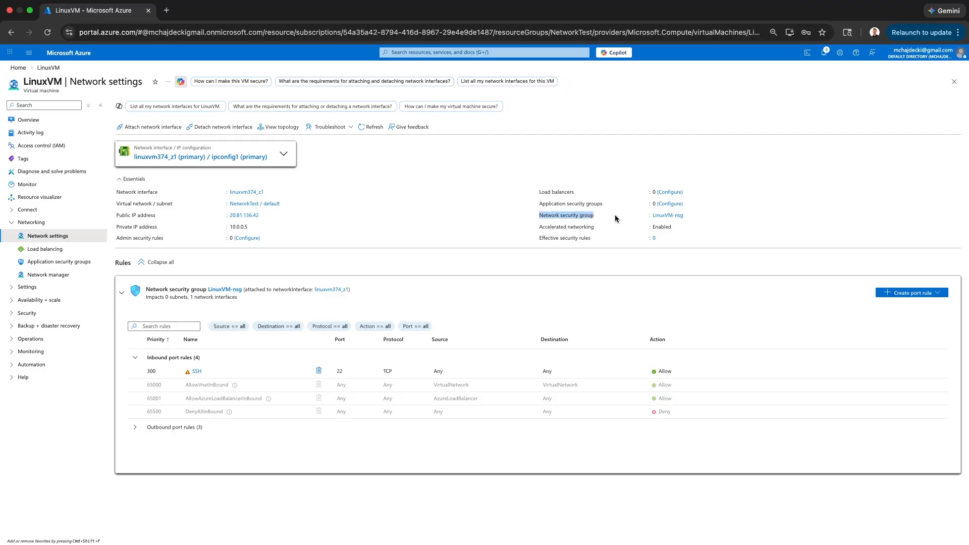
pyautogui.click(674, 215)
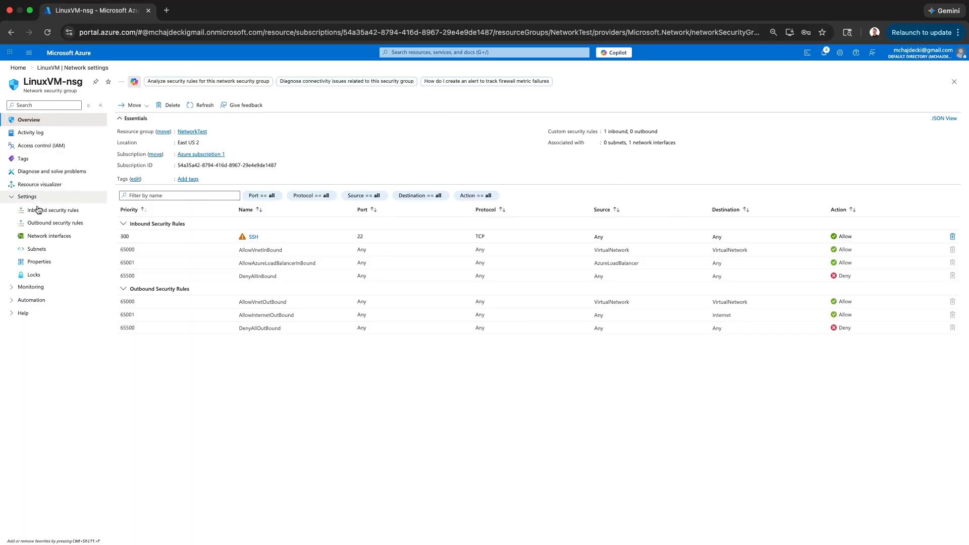
pyautogui.click(12, 200)
pyautogui.click(12, 199)
pyautogui.click(32, 215)
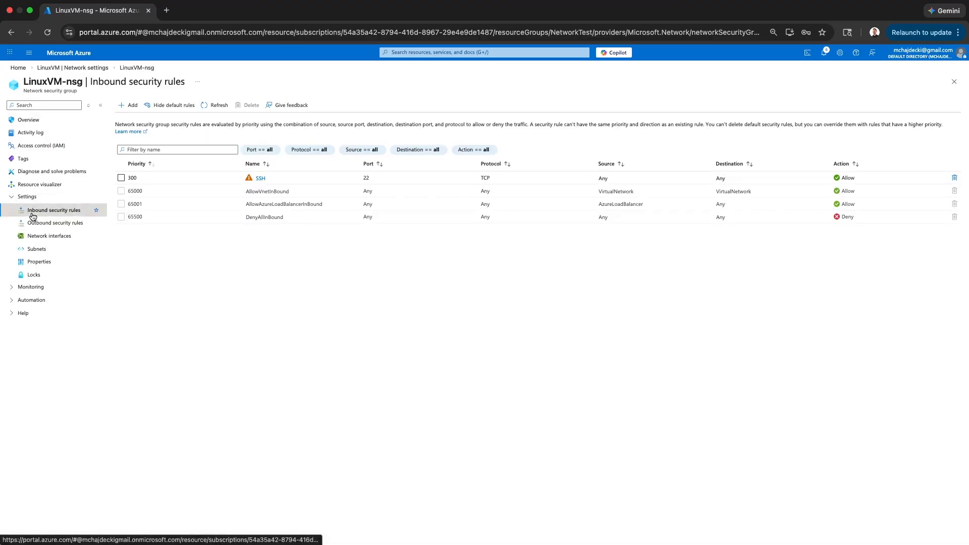
# Start a new inbound rule with destination ports *, protocol ICMPv4 and action Deny.
pyautogui.click(128, 108)
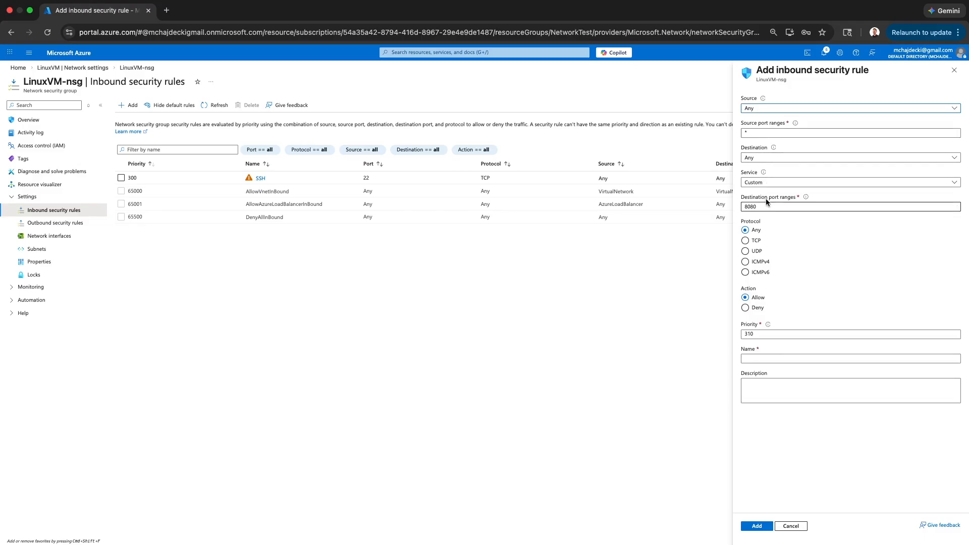
pyautogui.moveTo(766, 203); pyautogui.dragTo(741, 203)
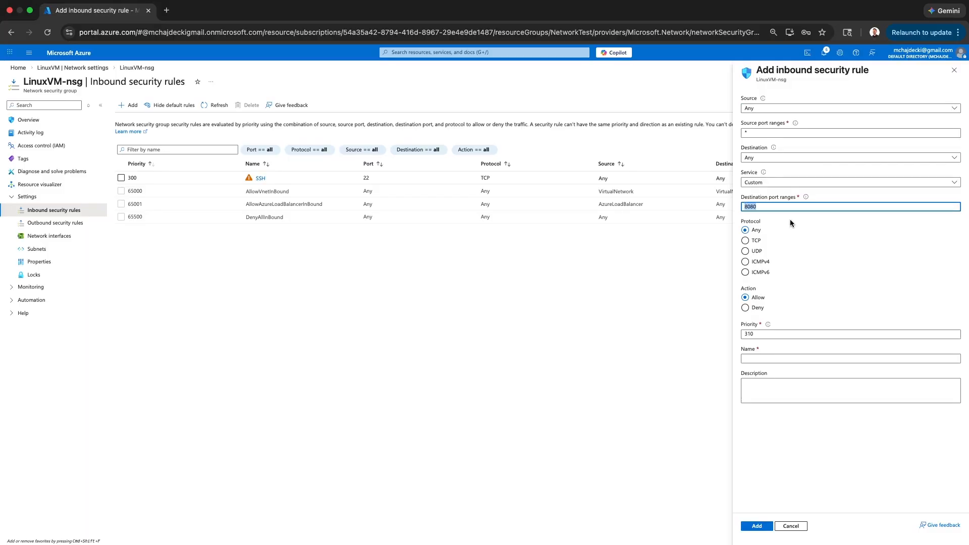
pyautogui.write('*')
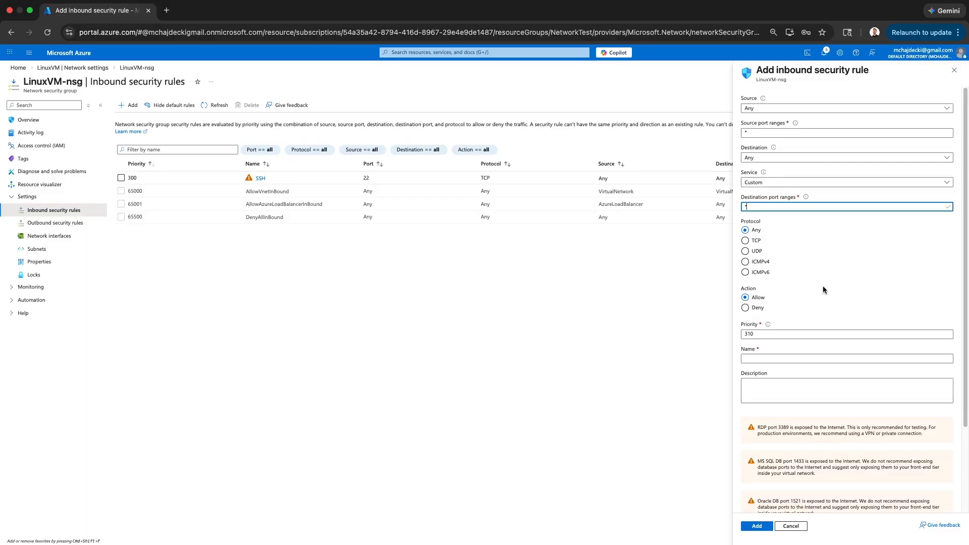
pyautogui.click(746, 263)
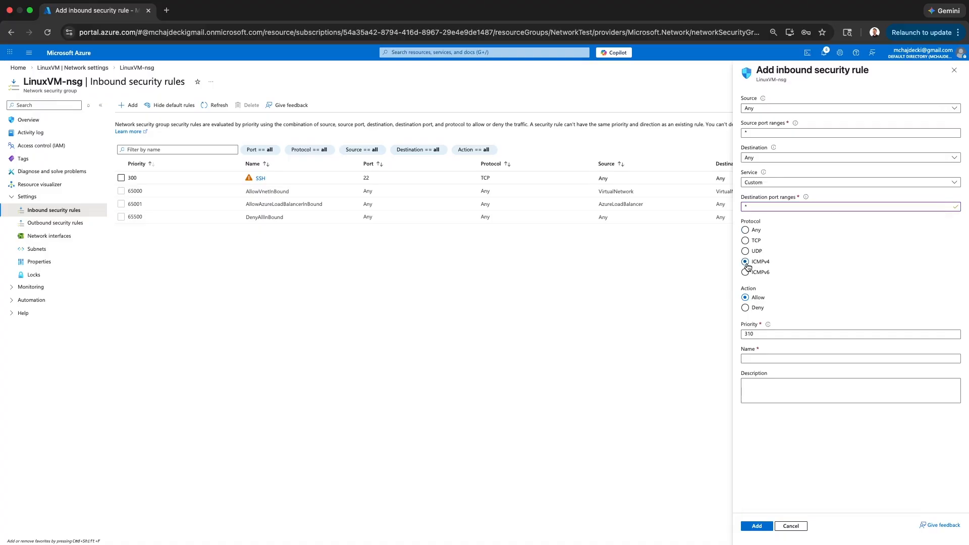
pyautogui.click(745, 308)
# Set the rule's priority to 290, name it blockping, and create it.
pyautogui.click(757, 334)
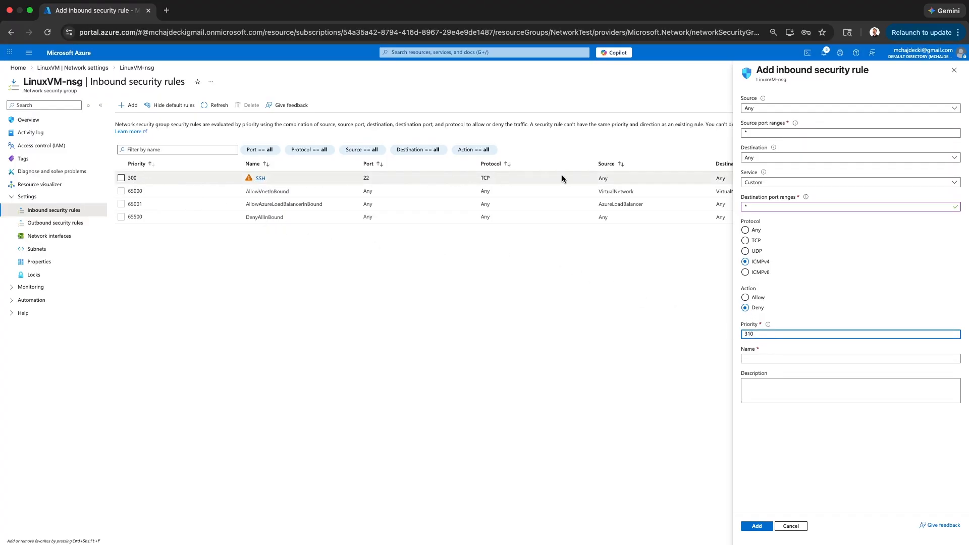
pyautogui.moveTo(766, 335); pyautogui.dragTo(732, 333)
pyautogui.write('290')
pyautogui.click(770, 359)
pyautogui.write('bloc')
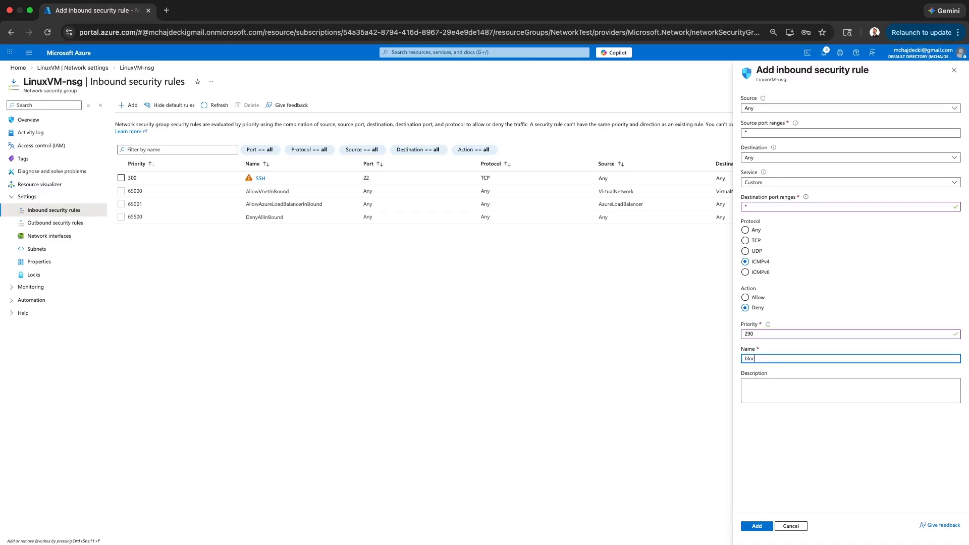
pyautogui.write('kping')
pyautogui.click(747, 528)
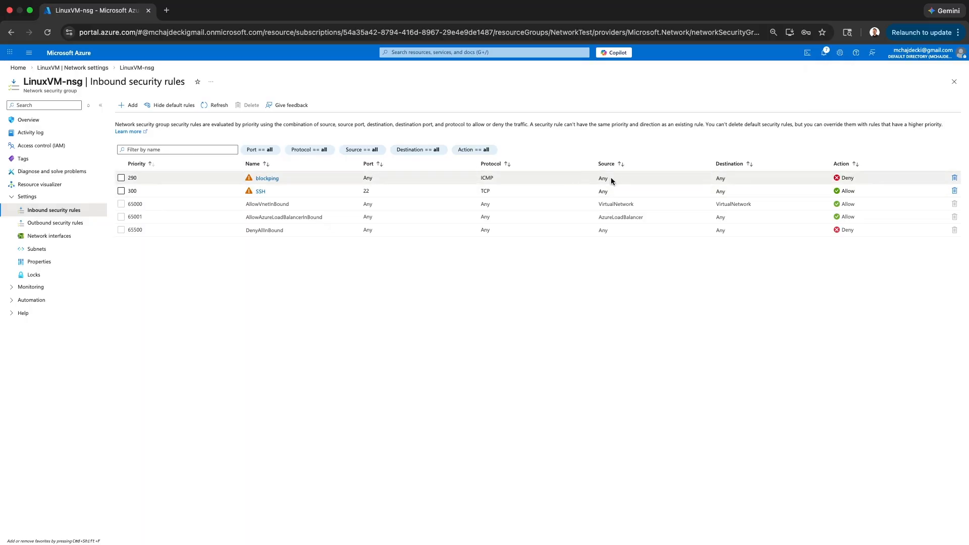
# Check the notifications confirming the blockping rule was added.
pyautogui.click(825, 53)
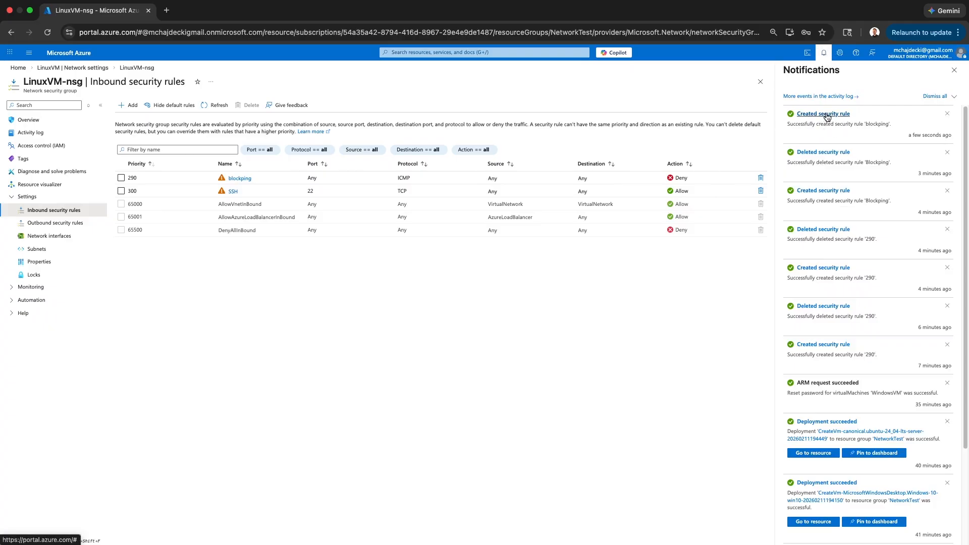
pyautogui.click(953, 70)
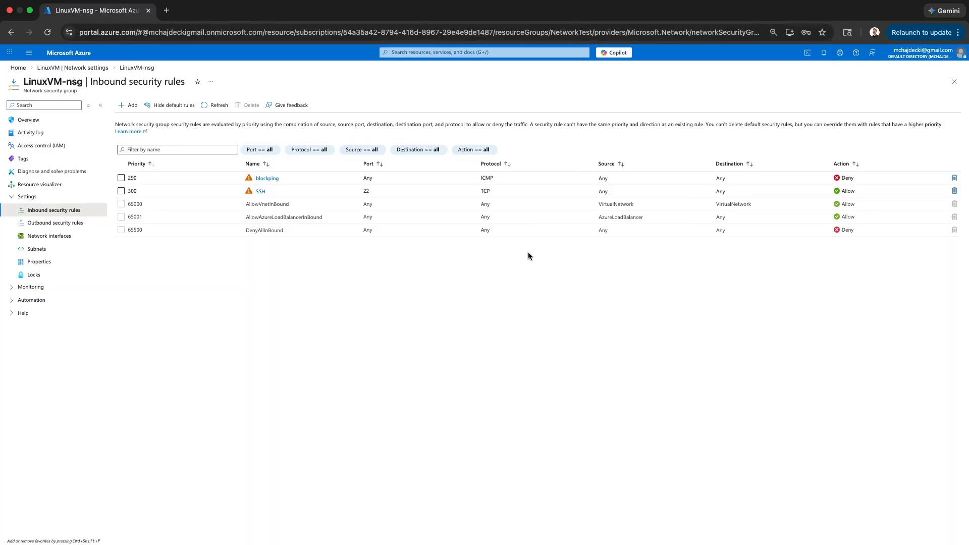
pyautogui.hotkey('ctrl', 'Left')
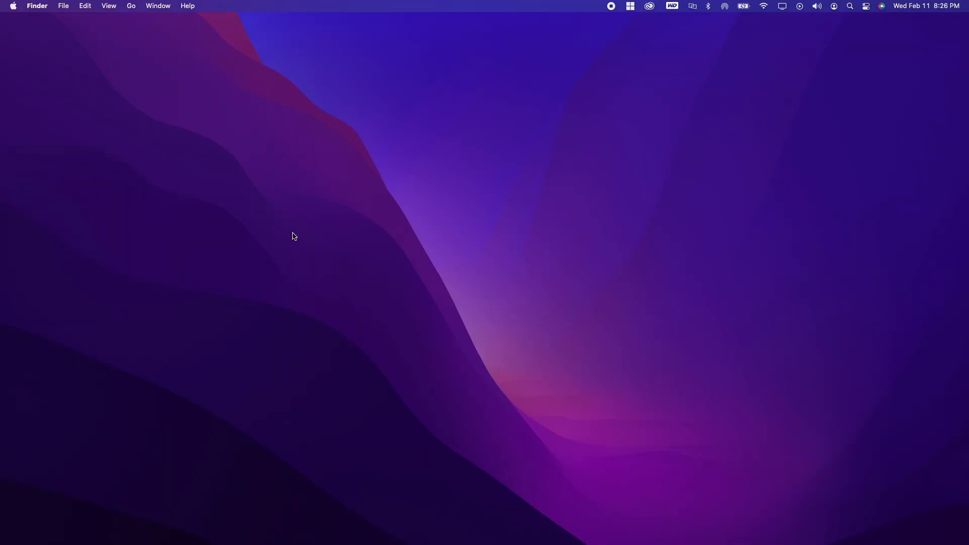
# Watch the pings to 10.0.0.5 time out in the remote session, then return to the portal.
pyautogui.hotkey('ctrl', 'Right')
pyautogui.hotkey('ctrl', 'Right')
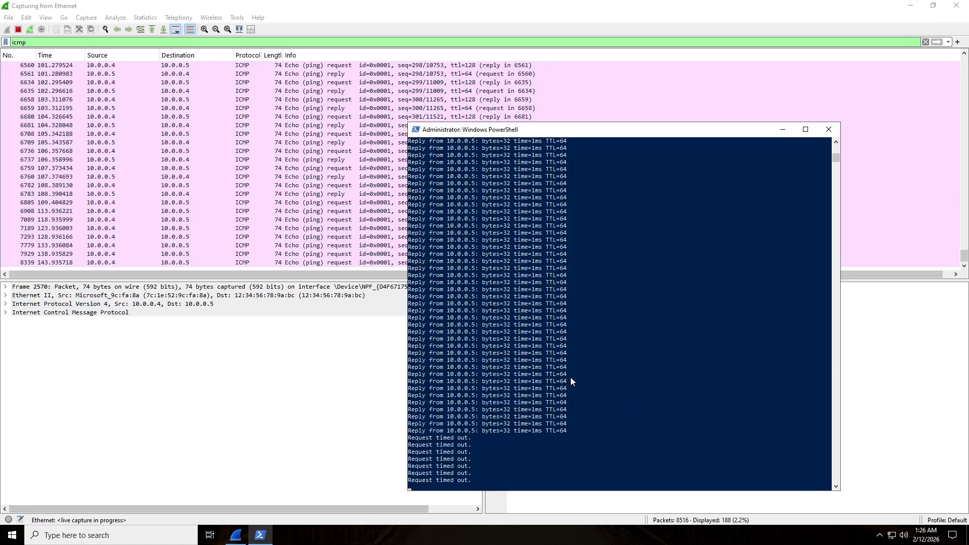
pyautogui.hotkey('ctrl', 'Left')
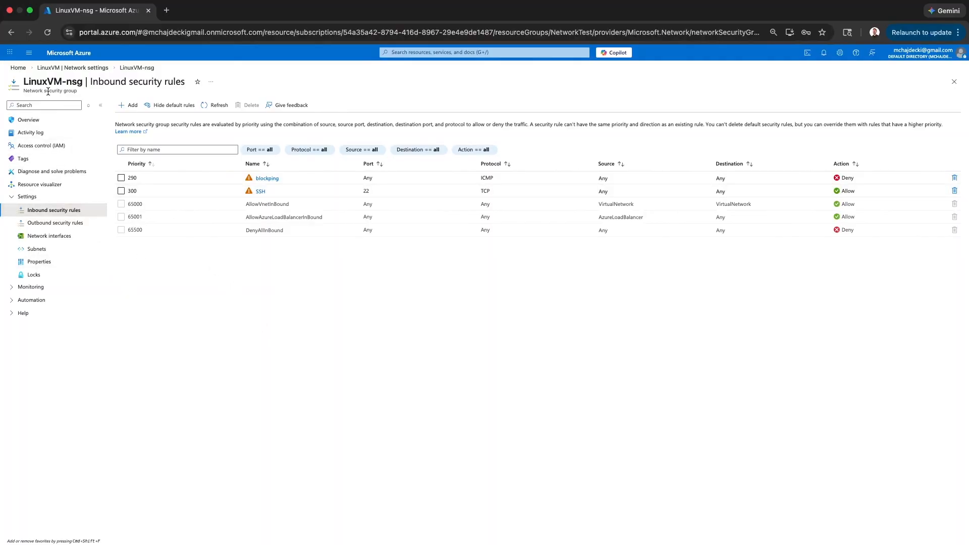
pyautogui.click(19, 68)
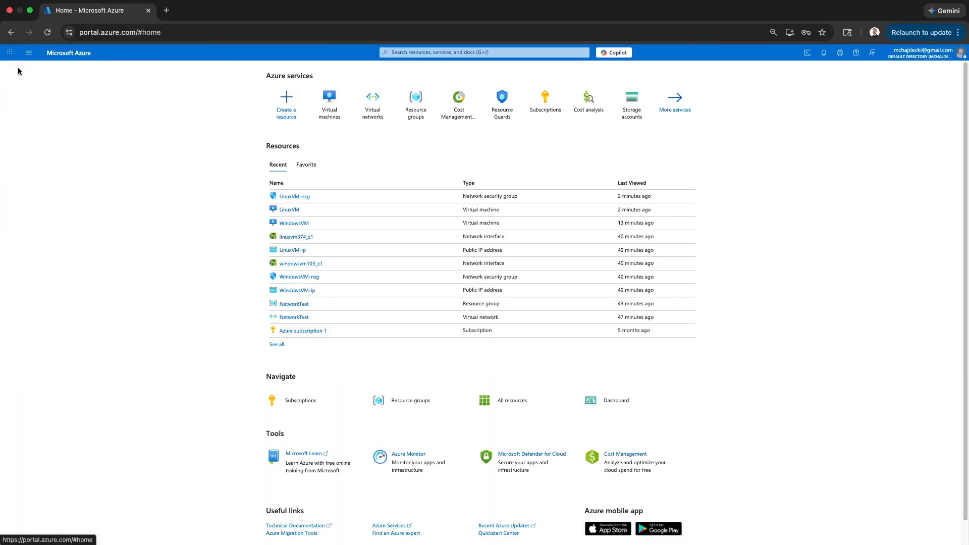
pyautogui.click(286, 210)
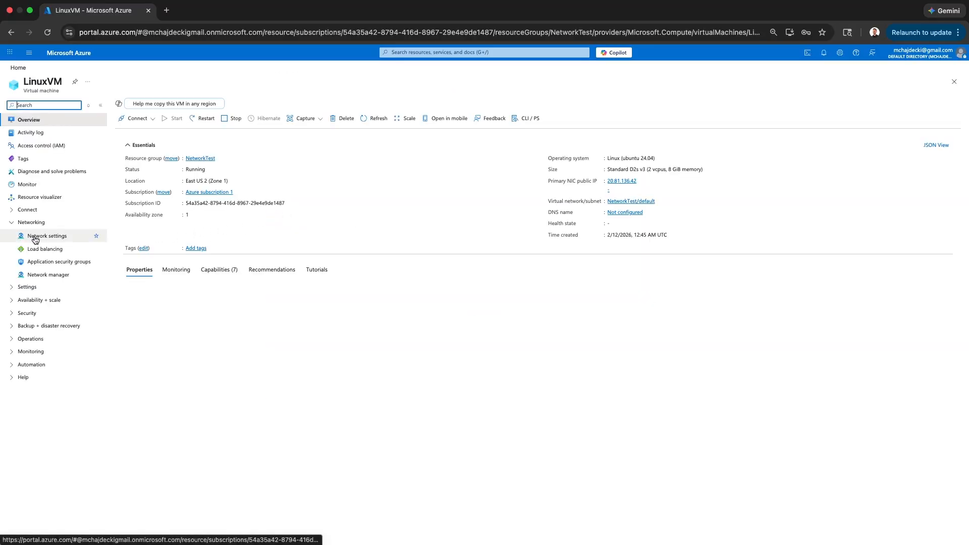
pyautogui.click(35, 239)
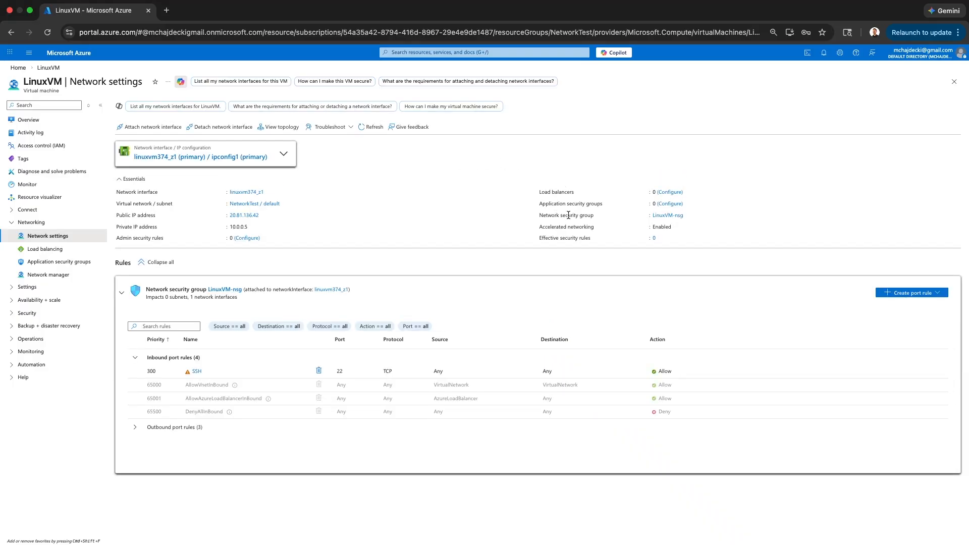
pyautogui.click(669, 216)
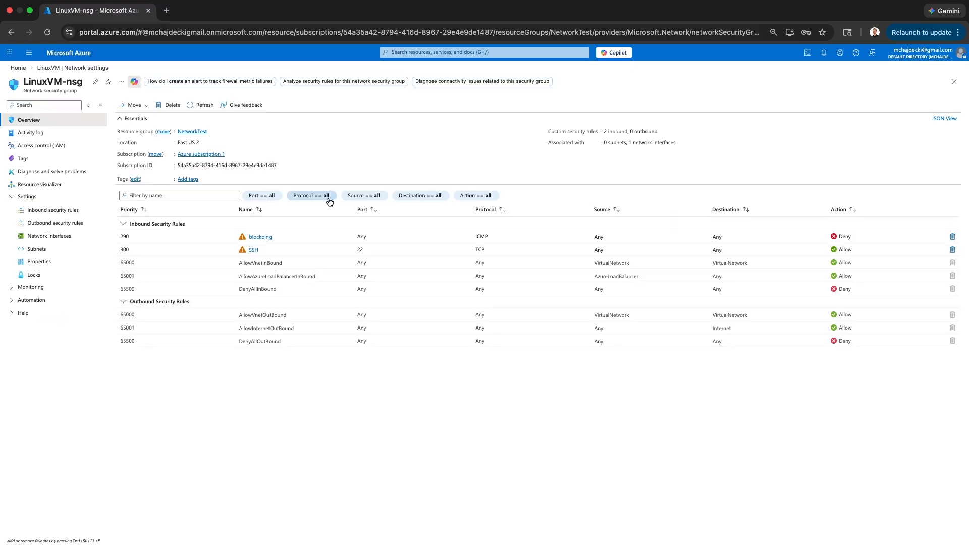
pyautogui.click(35, 214)
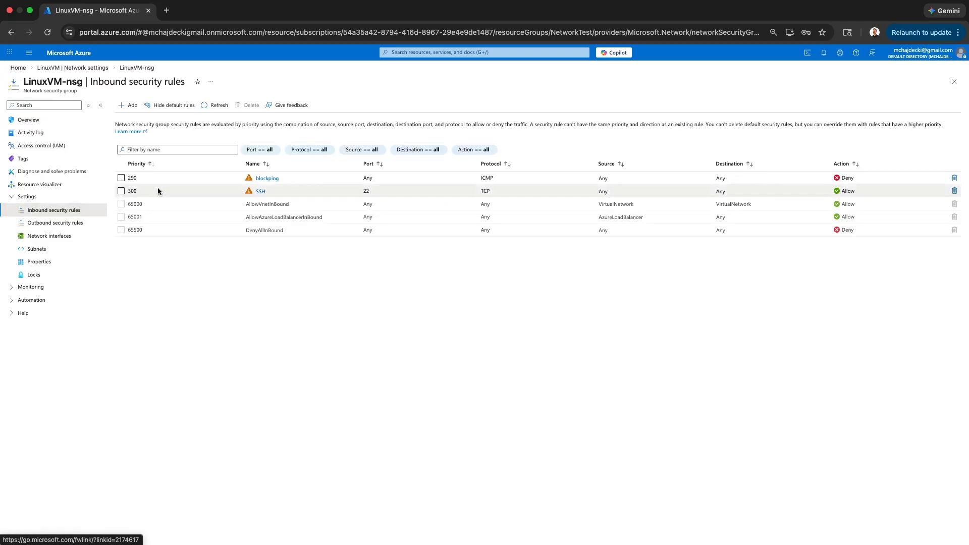
# Delete the priority-290 blockping rule, confirming with Yes, and dismiss the notification.
pyautogui.click(121, 178)
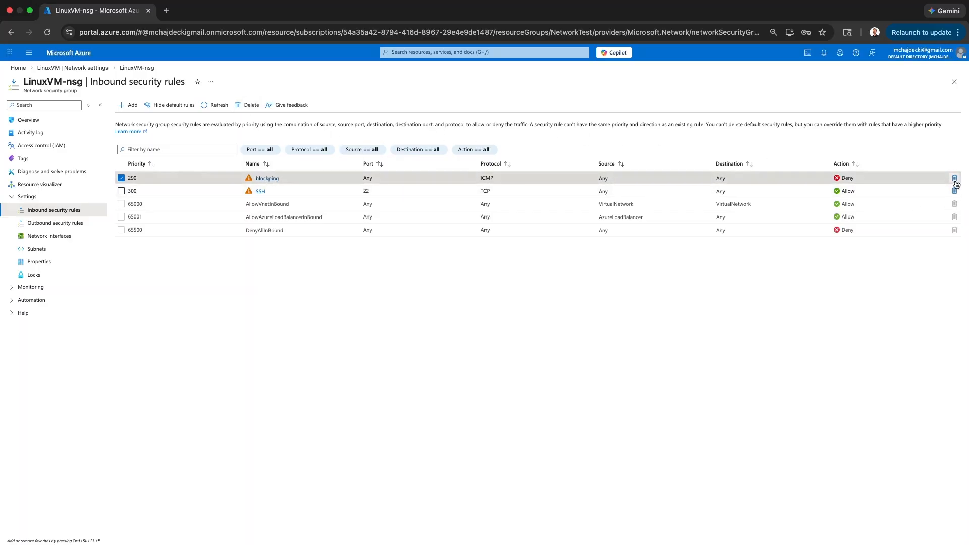
pyautogui.click(248, 106)
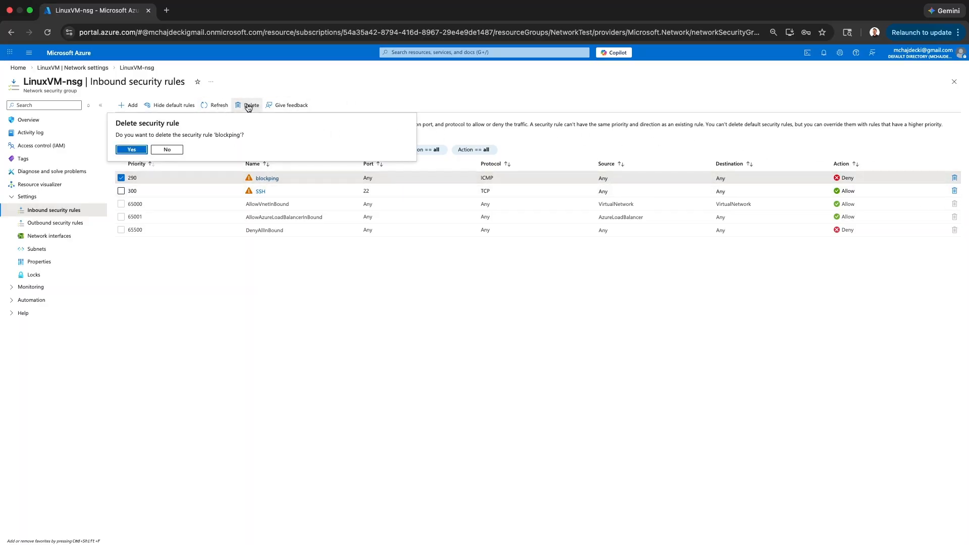
pyautogui.click(127, 150)
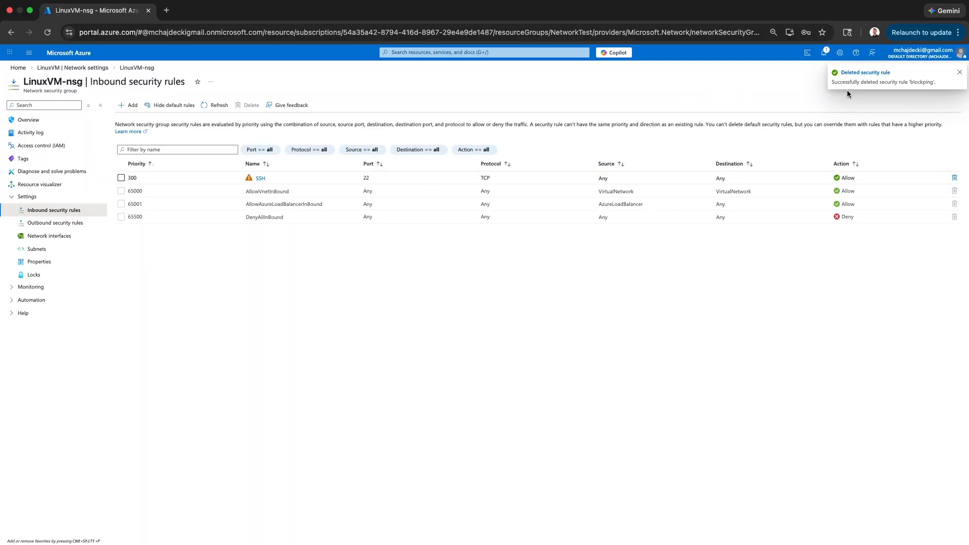
pyautogui.click(960, 73)
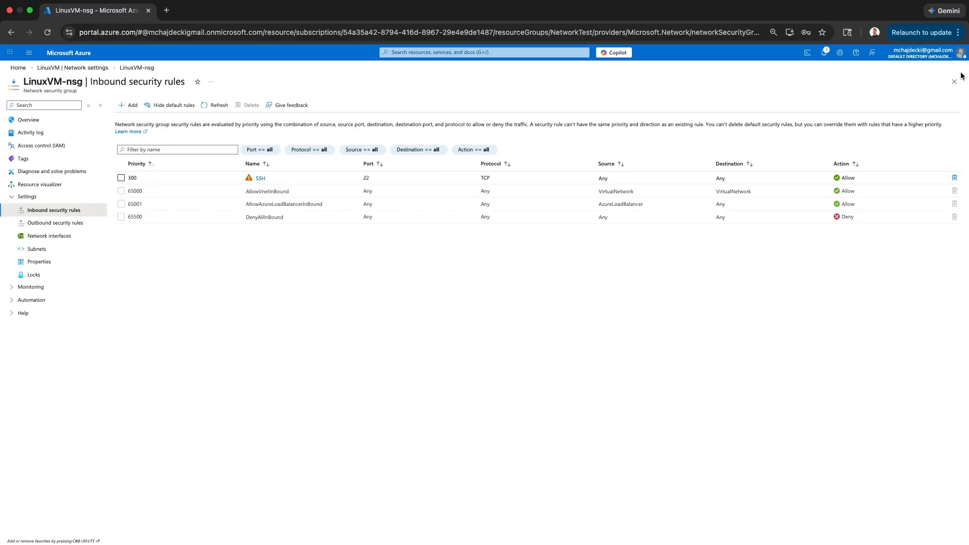
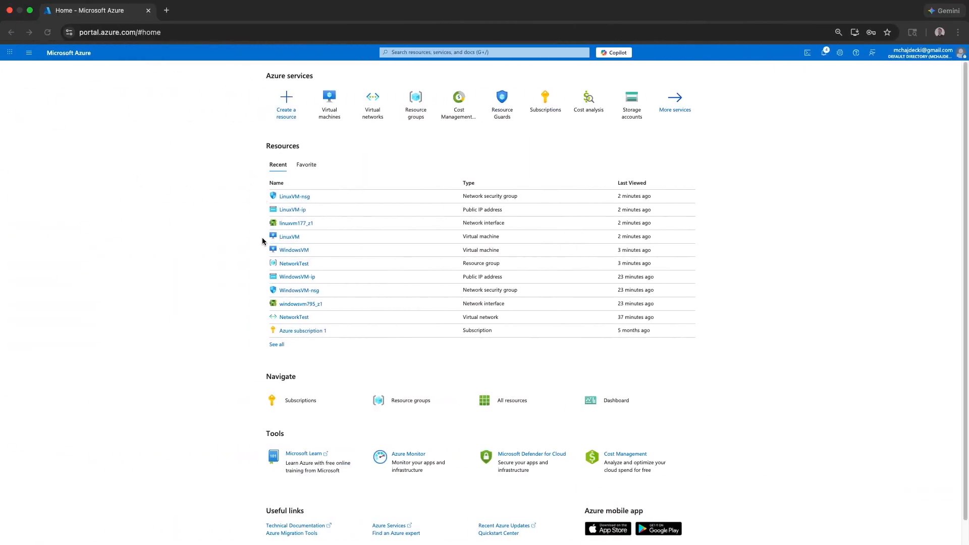
# Open LinuxVM from Recent resources and highlight its private IP 10.0.0.5 under Networking.
pyautogui.click(285, 236)
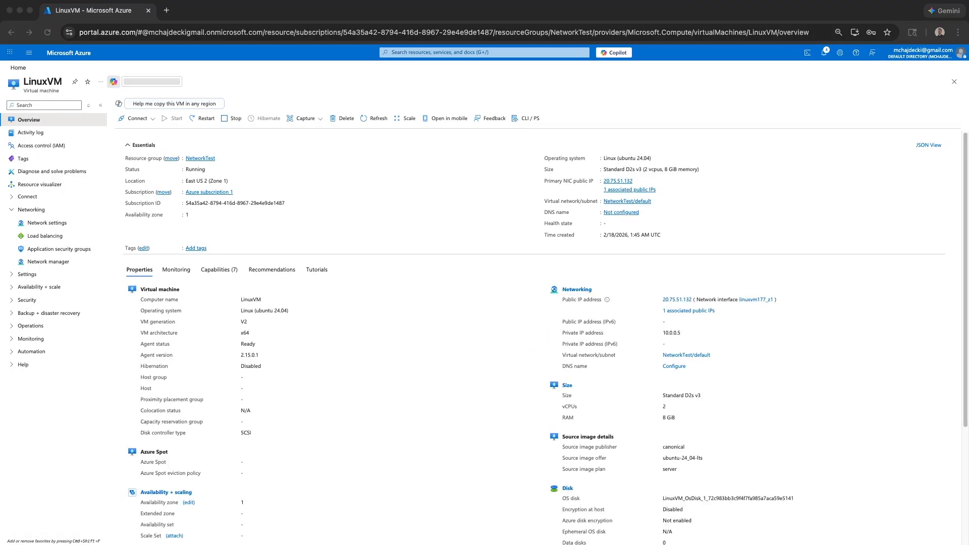
pyautogui.scroll(-3, 319, 346)
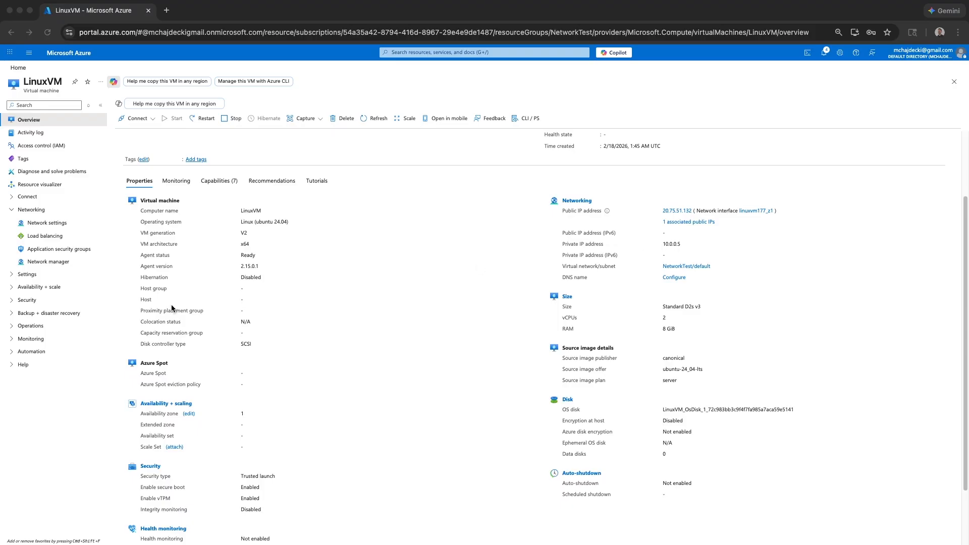
pyautogui.click(682, 241)
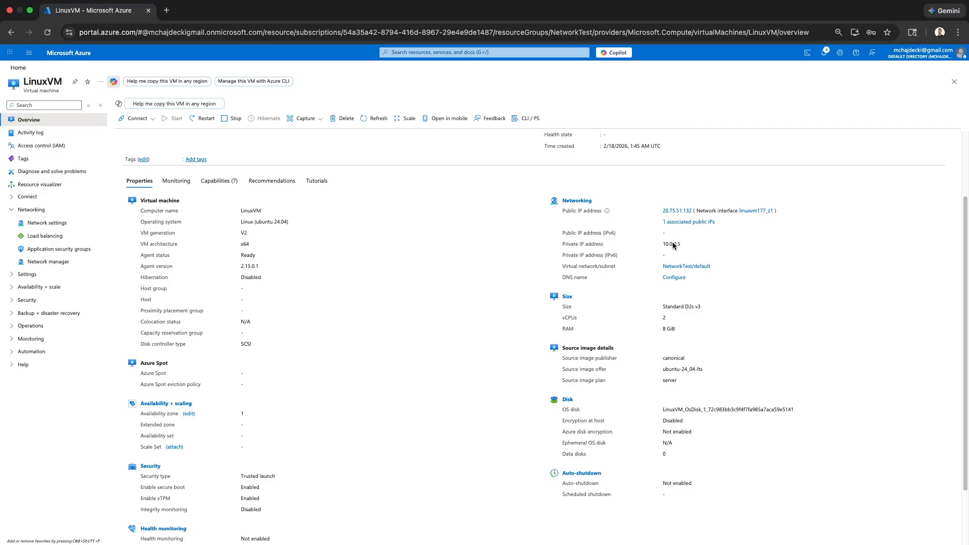
pyautogui.moveTo(713, 244); pyautogui.dragTo(657, 245)
# On the remote desktop, launch an administrator Windows PowerShell from a 'pow' search.
pyautogui.hotkey('ctrl', 'Right')
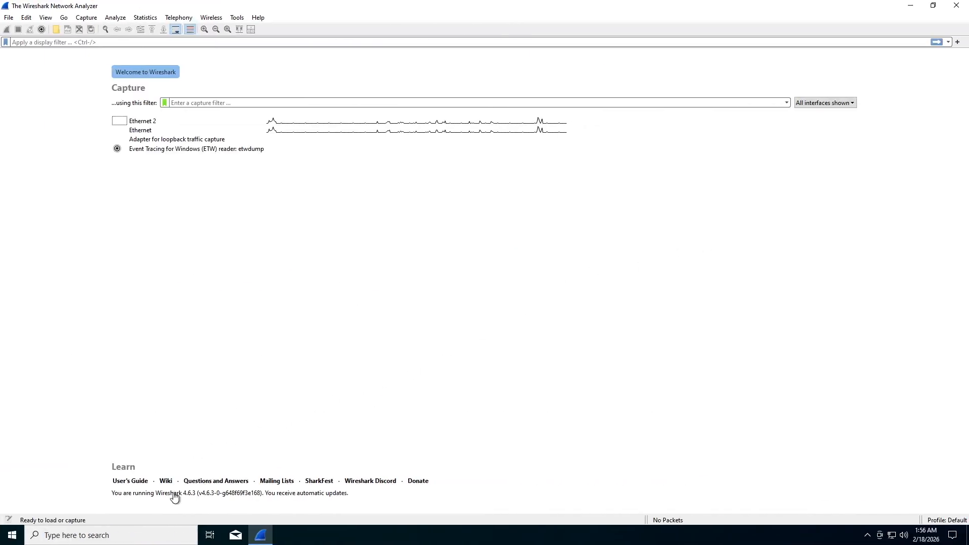
pyautogui.click(114, 536)
pyautogui.write('pow')
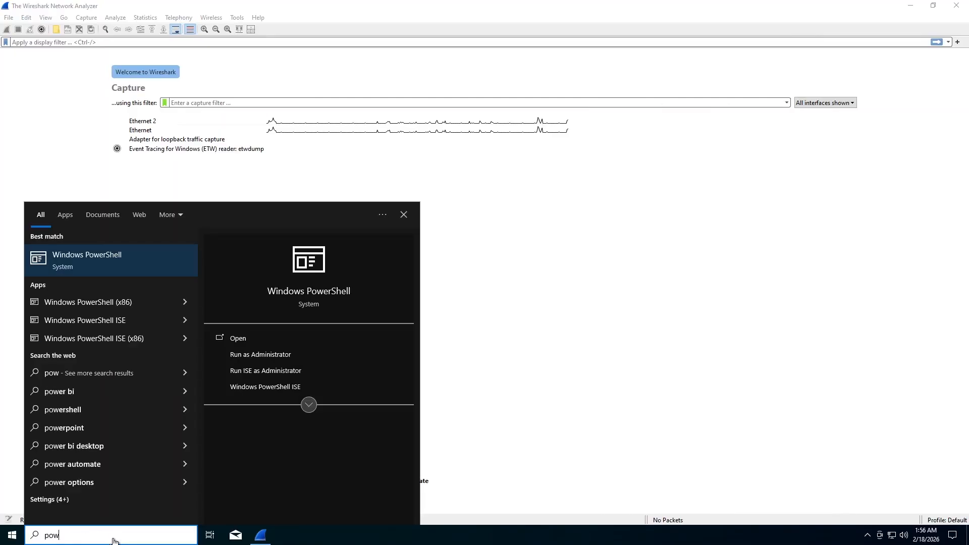
pyautogui.click(147, 263)
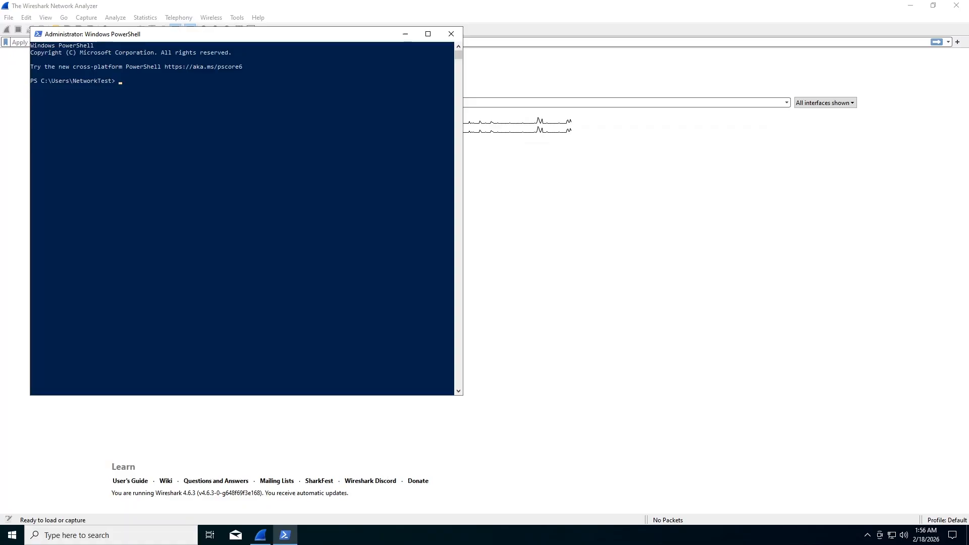
# Move the PowerShell window aside, minimize it, and pick Wireshark's Ethernet interface.
pyautogui.moveTo(202, 34); pyautogui.dragTo(361, 58)
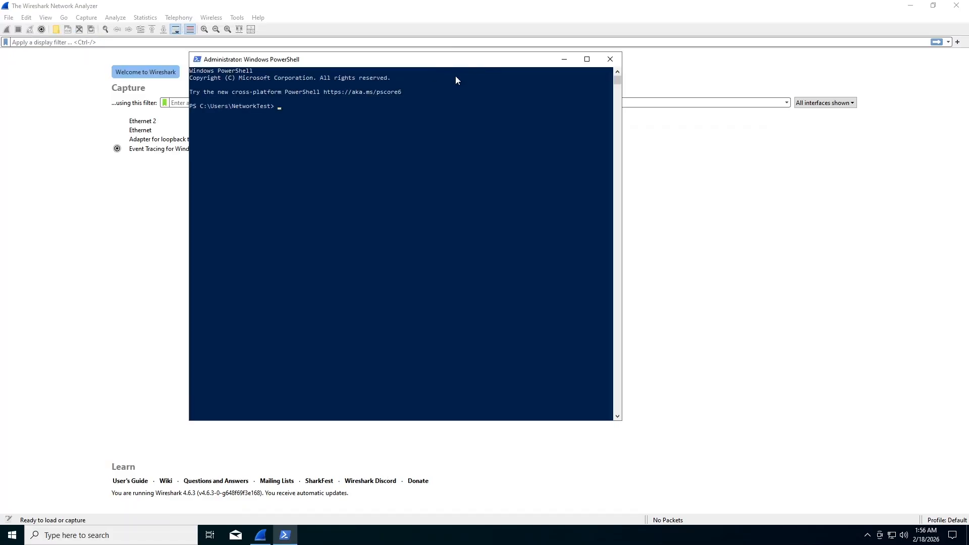
pyautogui.moveTo(455, 79); pyautogui.dragTo(540, 90)
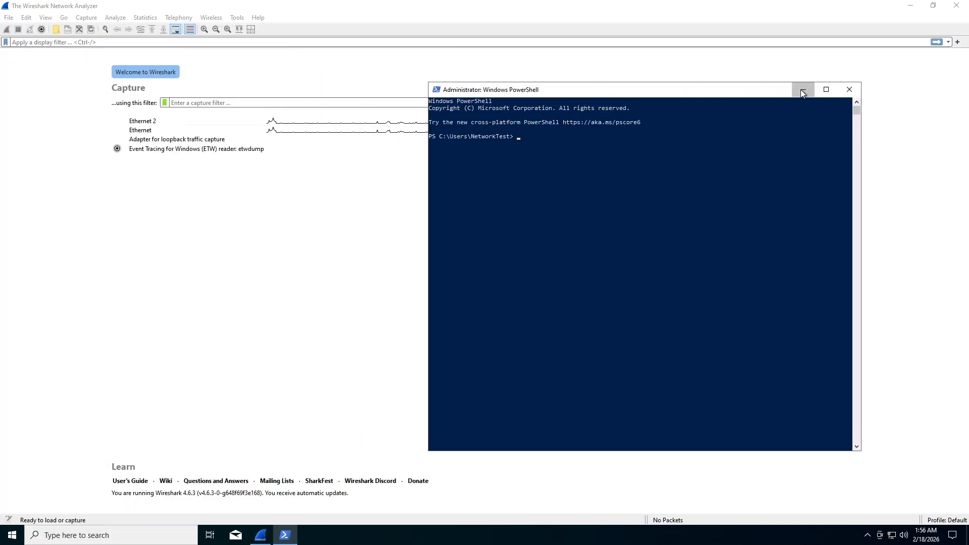
pyautogui.click(803, 91)
pyautogui.click(152, 132)
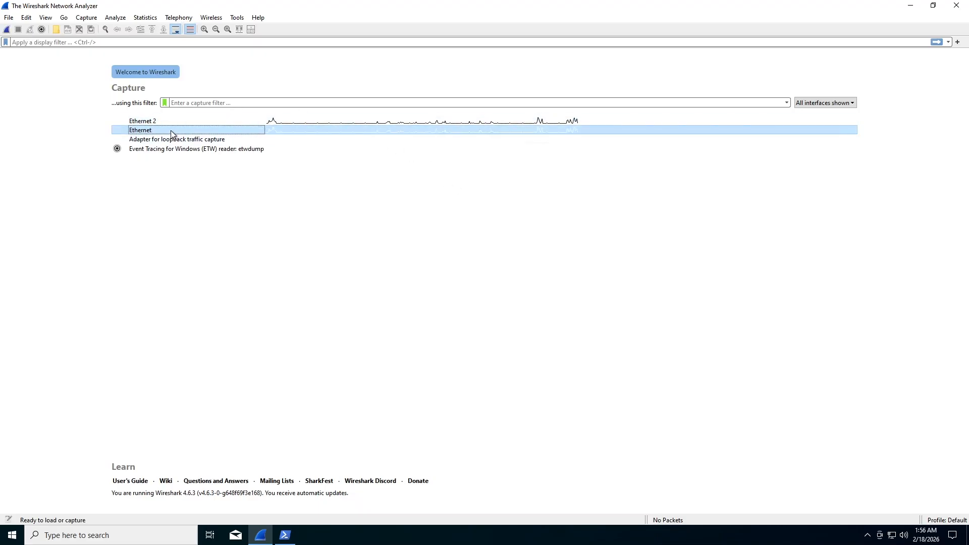
# Start a live Ethernet capture and apply the ssh display filter.
pyautogui.click(4, 29)
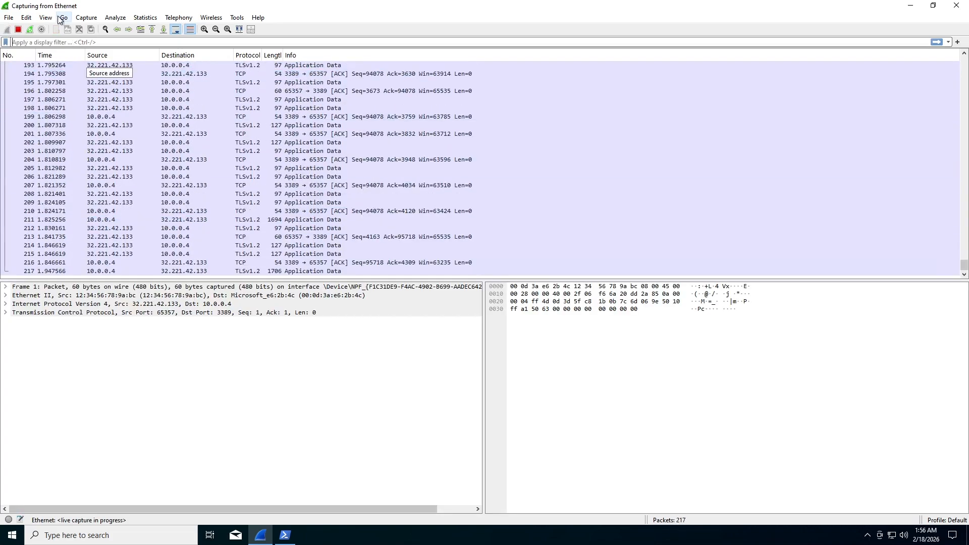
pyautogui.click(68, 41)
pyautogui.write('ssh')
pyautogui.press('Return')
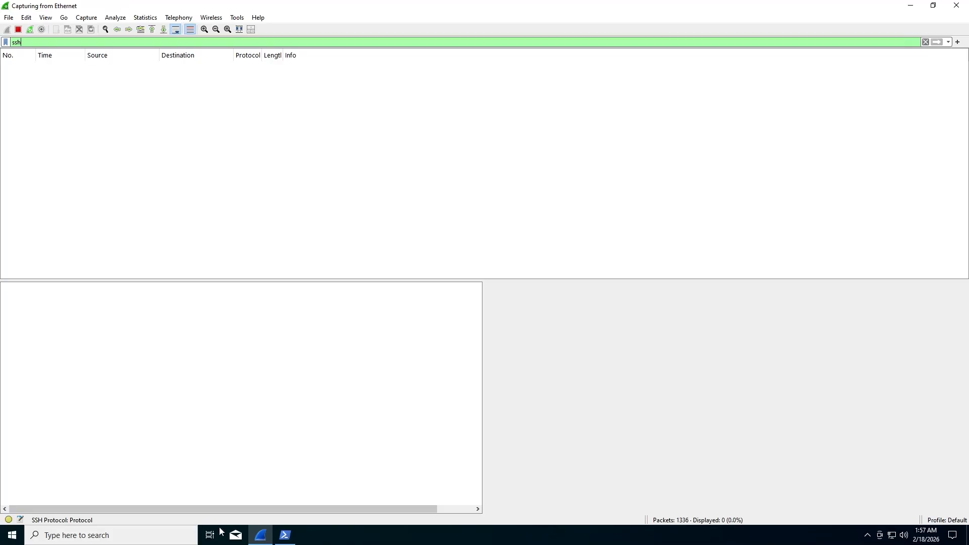
# Bring the PowerShell window back from the taskbar and reposition it.
pyautogui.click(266, 535)
pyautogui.click(261, 536)
pyautogui.click(285, 535)
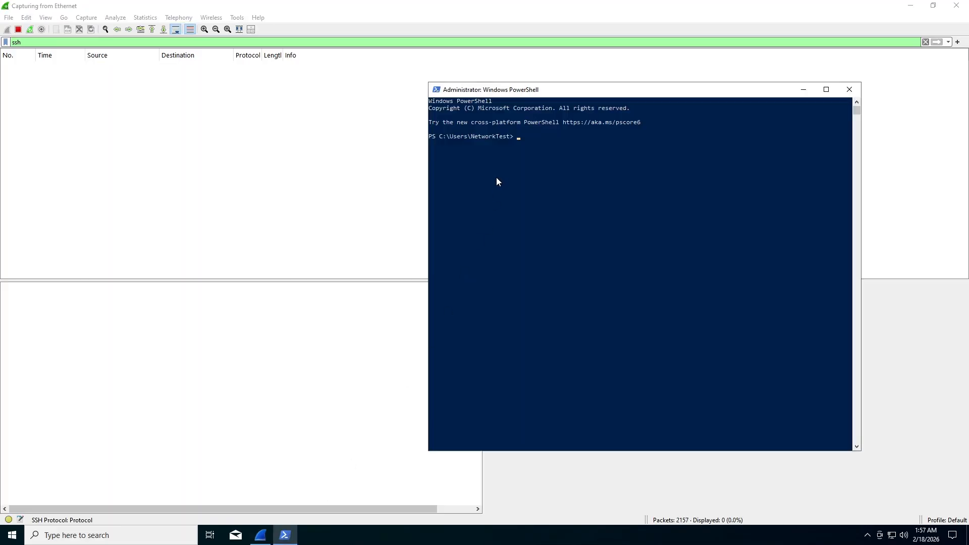
pyautogui.moveTo(519, 93); pyautogui.dragTo(391, 139)
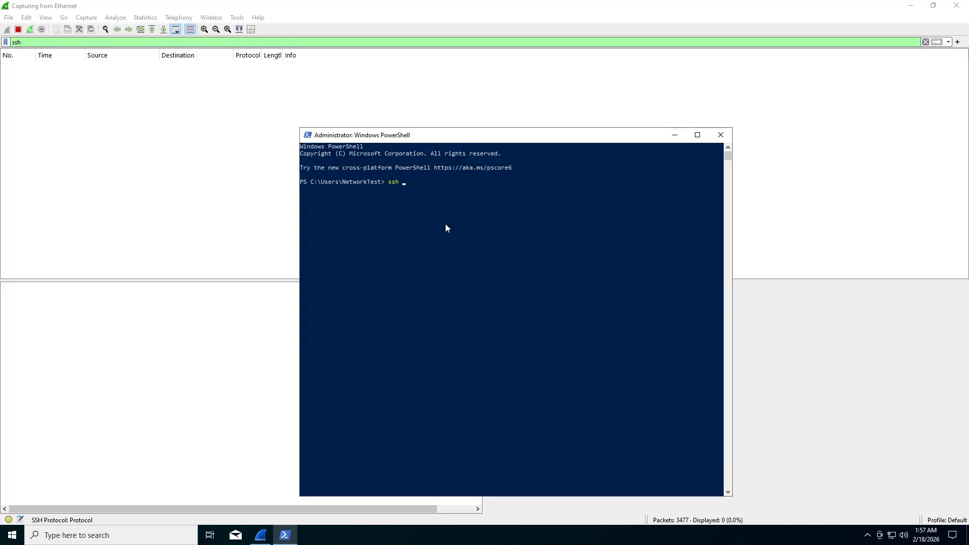
# Run the ssh command to connect to the Linux VM at 10.0.0.5.
pyautogui.write('Networ')
pyautogui.press('BackSpace')
pyautogui.press('BackSpace')
pyautogui.write('orkTest@10.0.0.5')
pyautogui.press('Return')
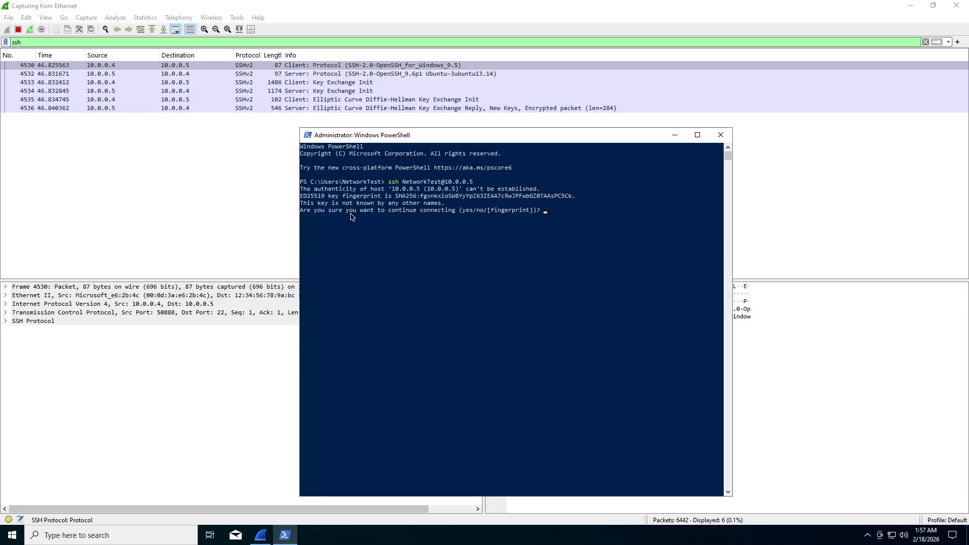
# Accept the host key with yes and submit the password to log in.
pyautogui.write('yes')
pyautogui.press('Return')
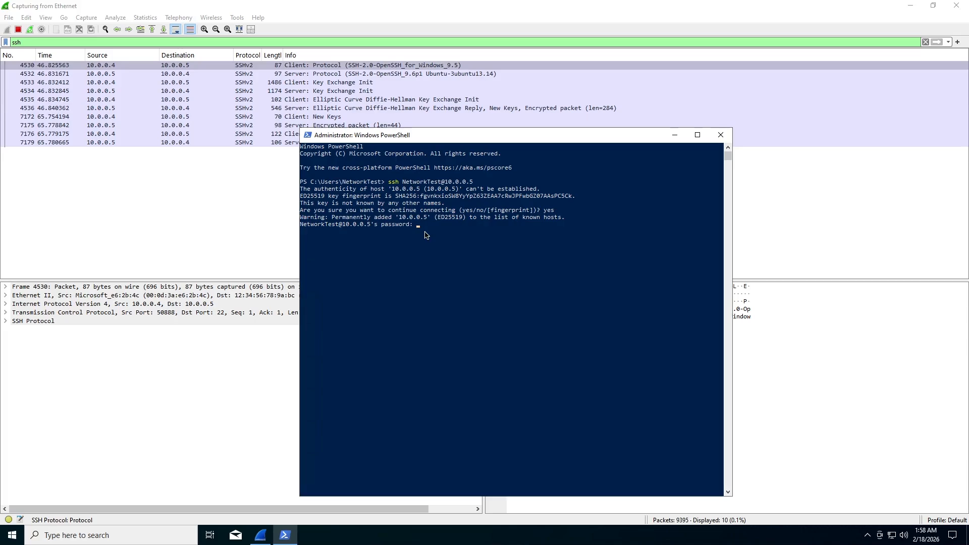
pyautogui.press('Return')
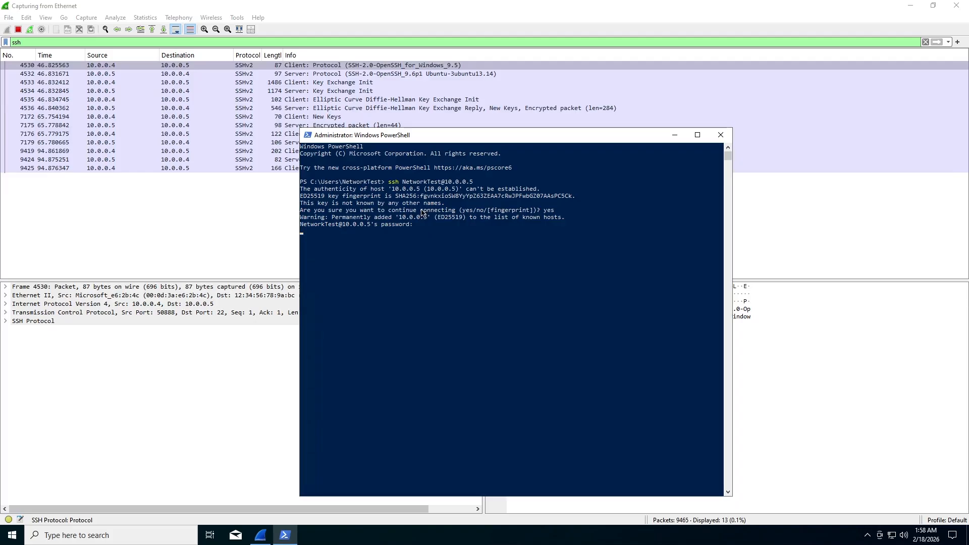
pyautogui.moveTo(410, 133); pyautogui.dragTo(545, 119)
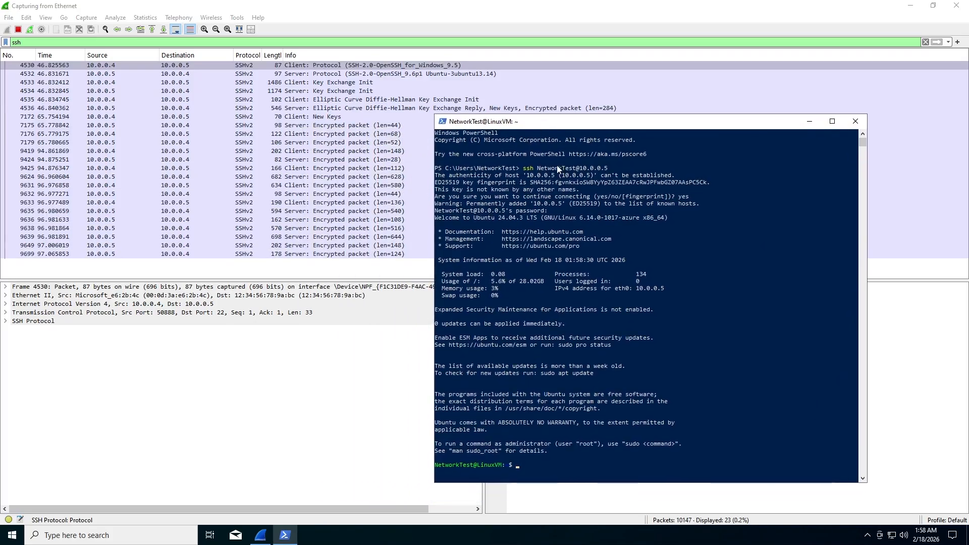
pyautogui.scroll(-4, 596, 293)
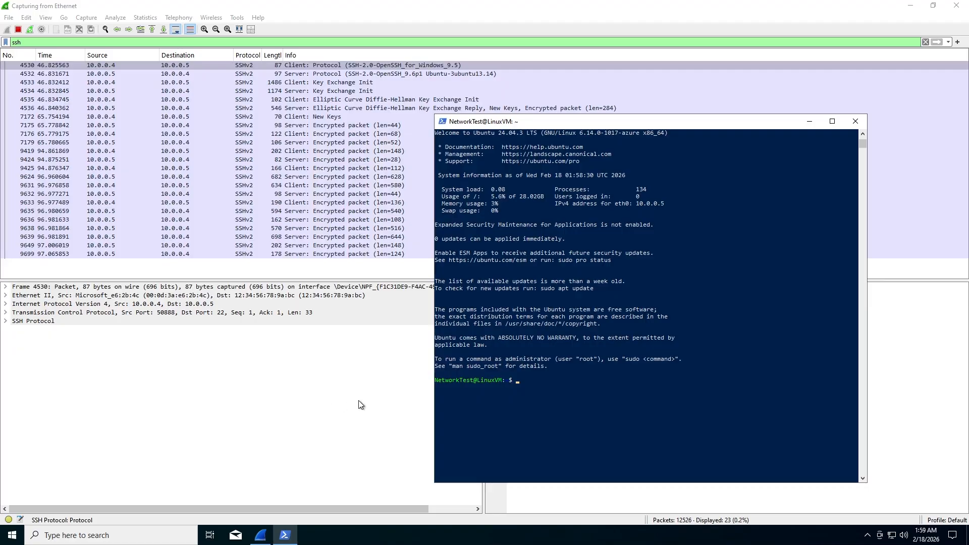
pyautogui.scroll(-3, 449, 368)
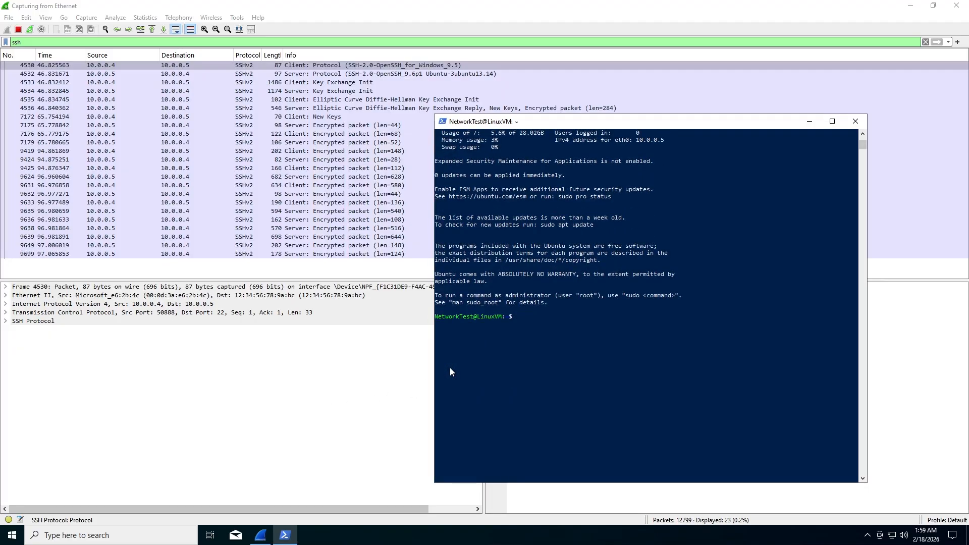
pyautogui.scroll(3, 450, 367)
pyautogui.scroll(4, 450, 368)
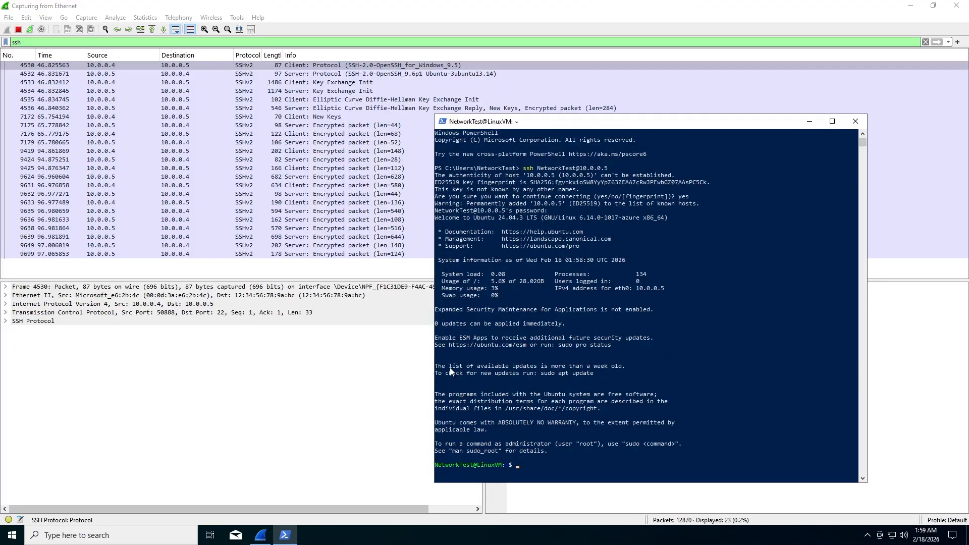
pyautogui.scroll(-4, 455, 368)
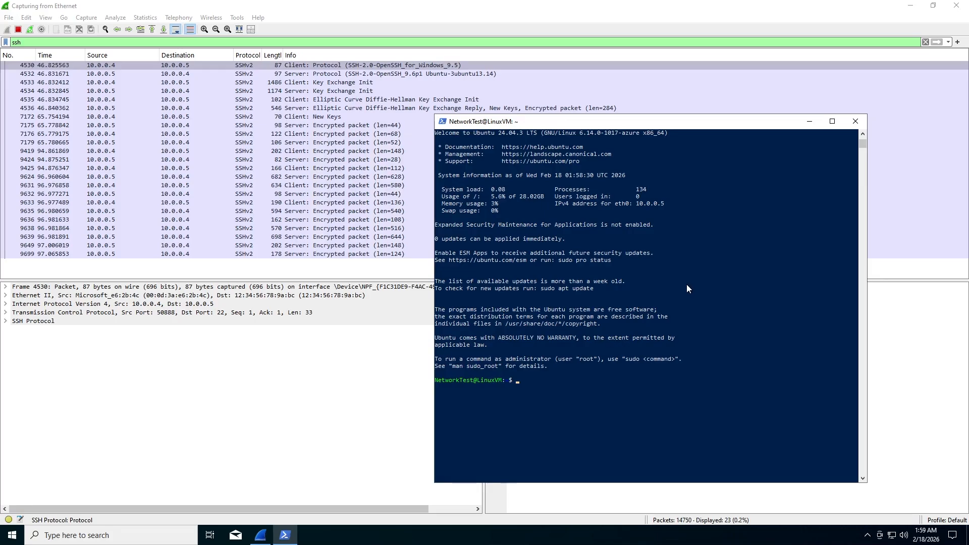
pyautogui.scroll(4, 687, 289)
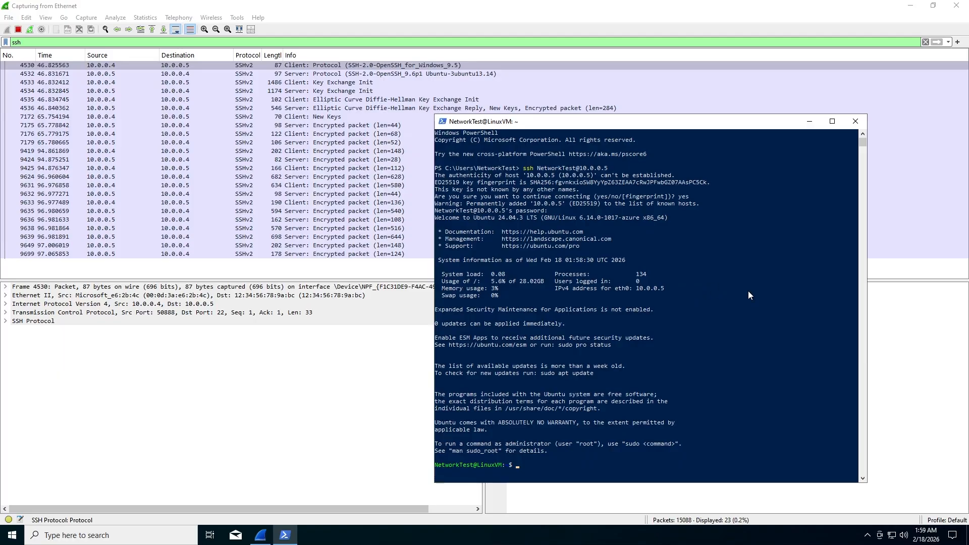
pyautogui.scroll(-4, 743, 298)
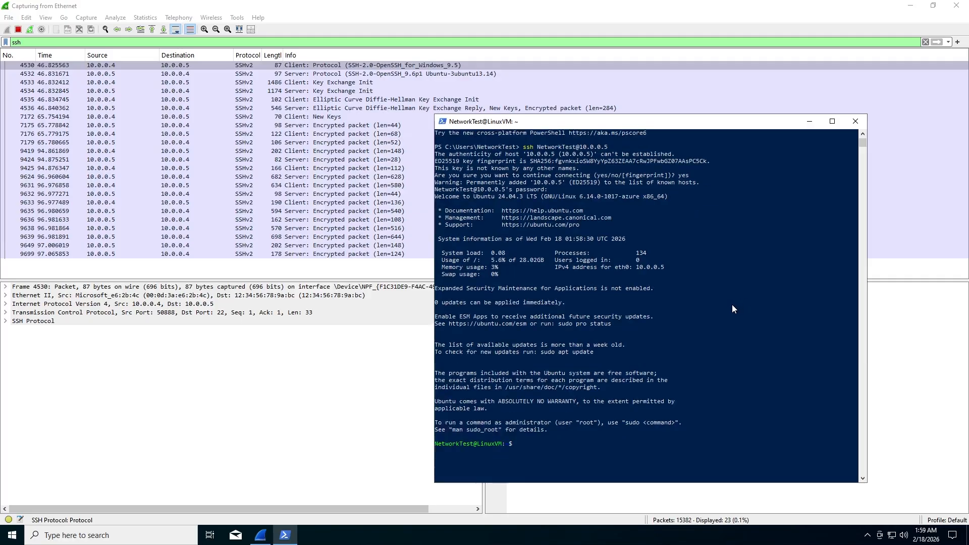
pyautogui.scroll(-1, 731, 304)
pyautogui.moveTo(442, 359); pyautogui.dragTo(489, 362)
# Run id and hostname on LinuxVM over the SSH session.
pyautogui.click(516, 361)
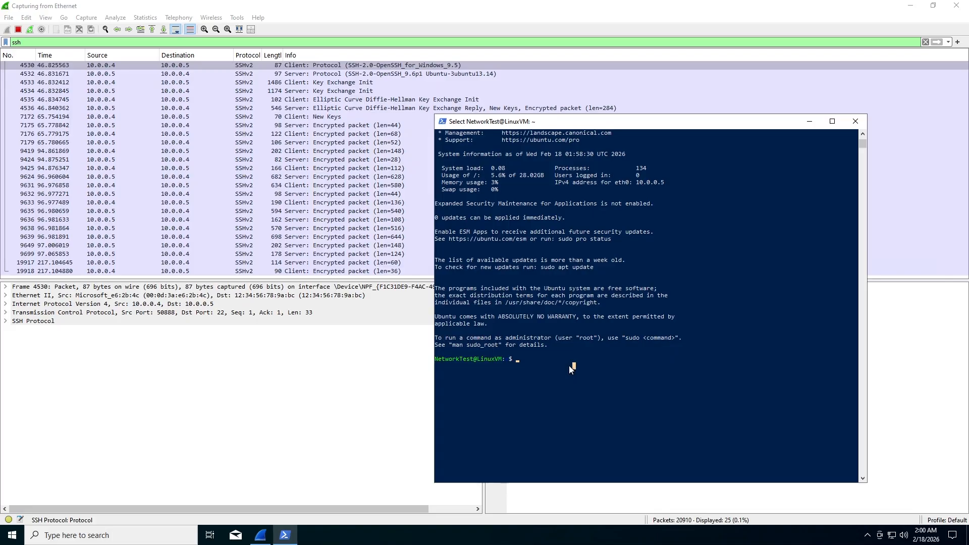
pyautogui.write('id')
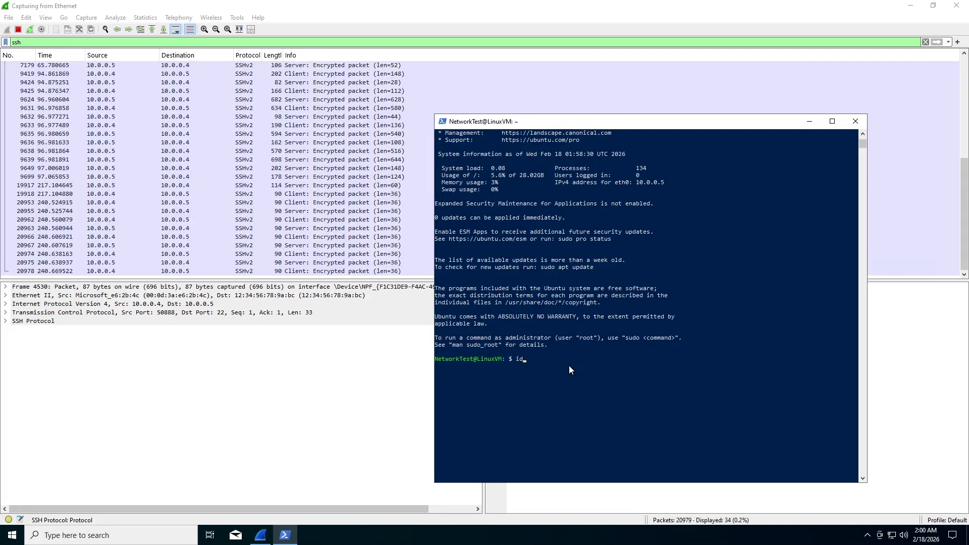
pyautogui.press('Return')
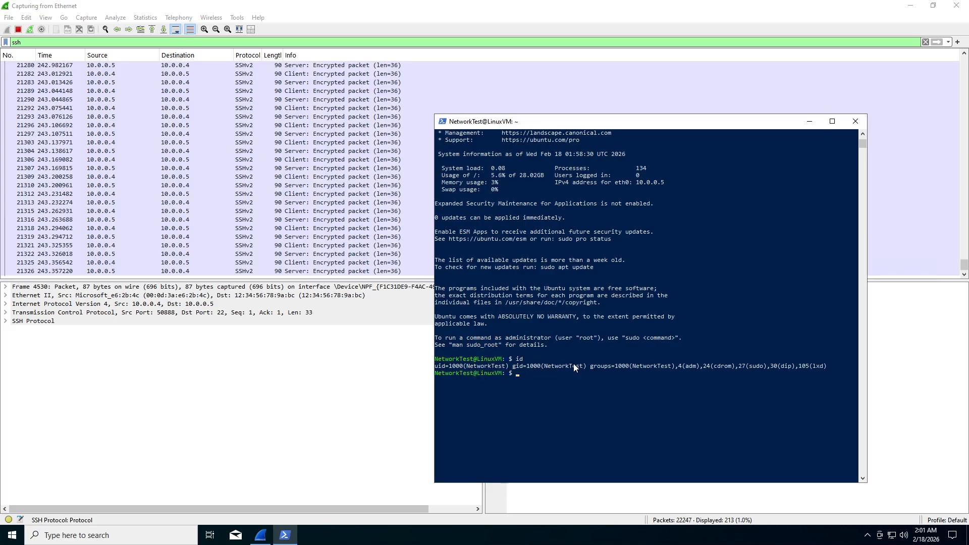
pyautogui.write('hostname')
pyautogui.press('Return')
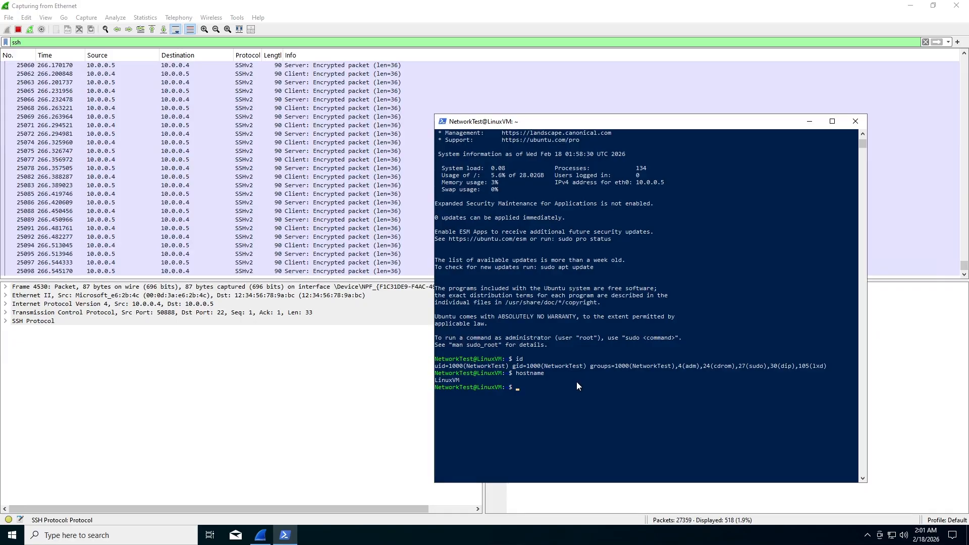
# Run uname -a to show the 6.14.0-1017-azure kernel, then clear the partial command.
pyautogui.moveTo(461, 378); pyautogui.dragTo(437, 379)
pyautogui.click(472, 379)
pyautogui.click(513, 387)
pyautogui.press('Escape')
pyautogui.write('uname ')
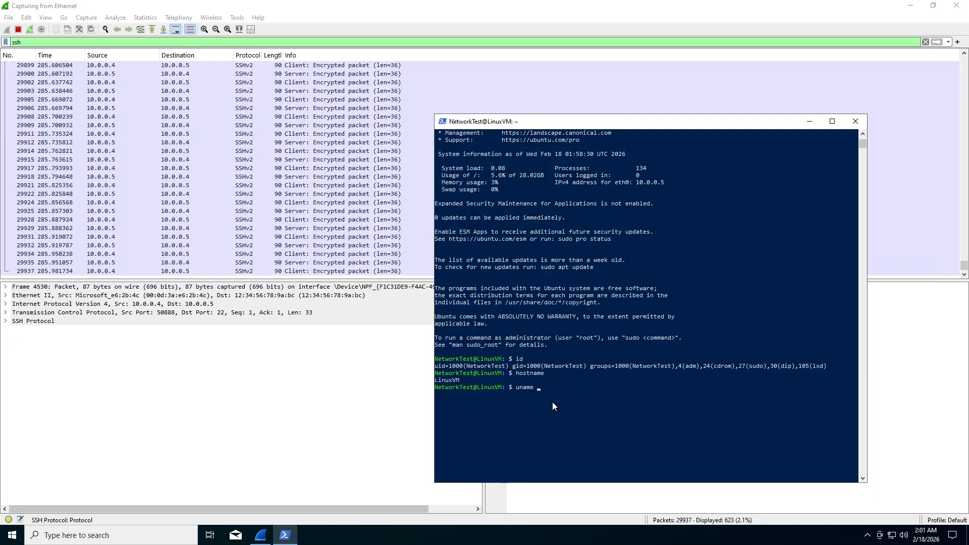
pyautogui.write('-a')
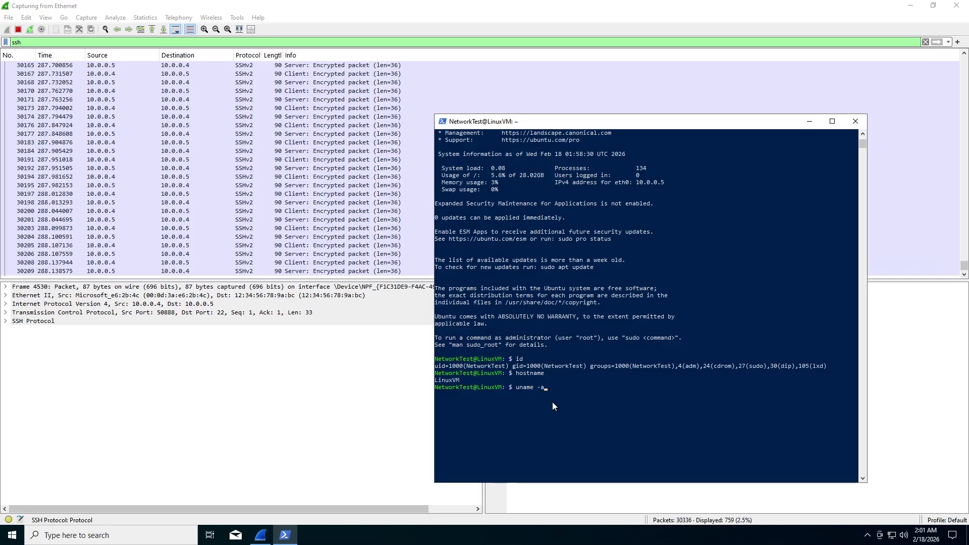
pyautogui.press('Return')
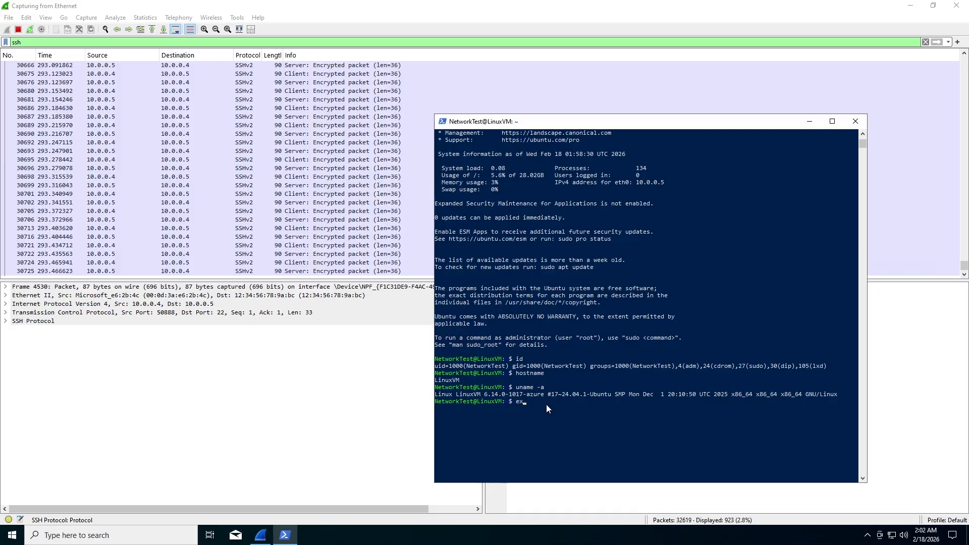
pyautogui.press('BackSpace')
pyautogui.press('BackSpace')
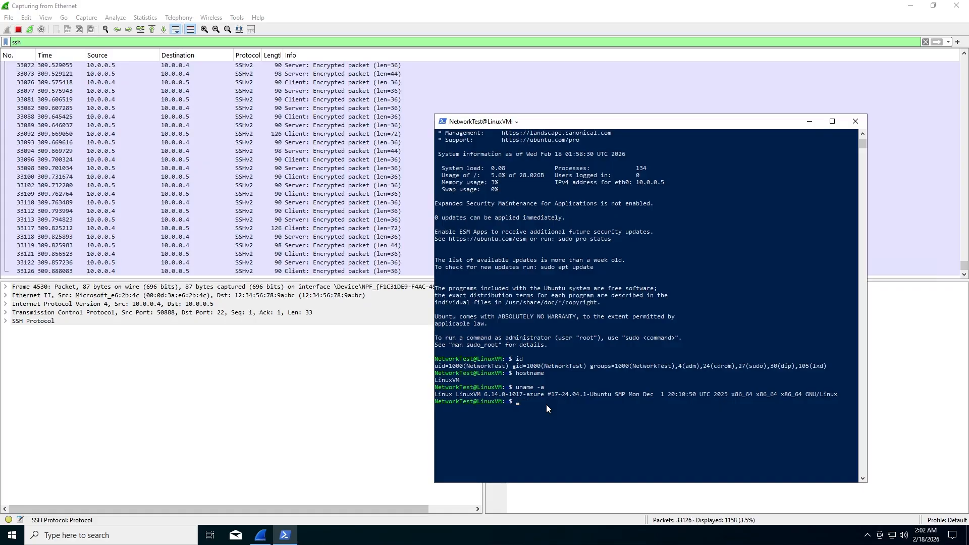
# Select SSH packets in the list to halt auto-scroll, then scroll up through them.
pyautogui.click(209, 213)
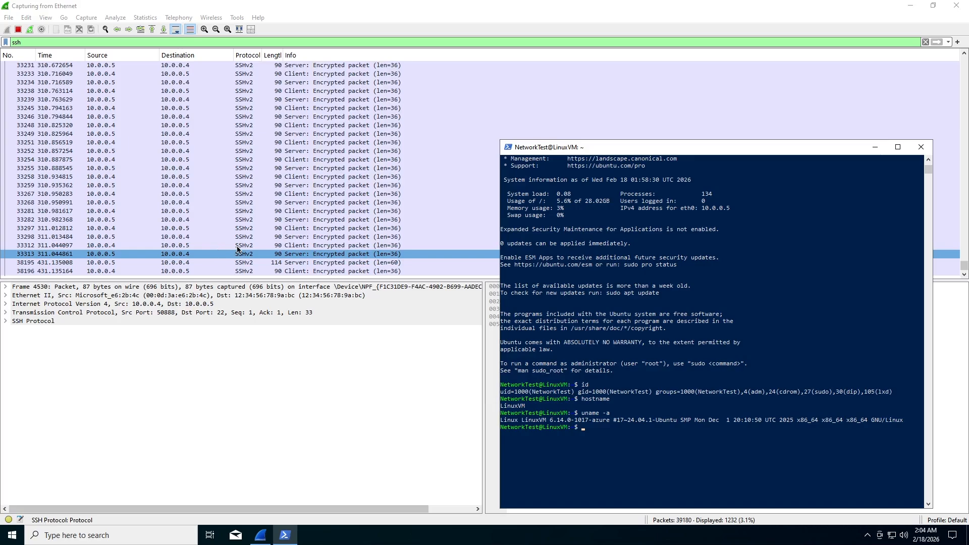
pyautogui.click(167, 143)
pyautogui.scroll(3, 177, 149)
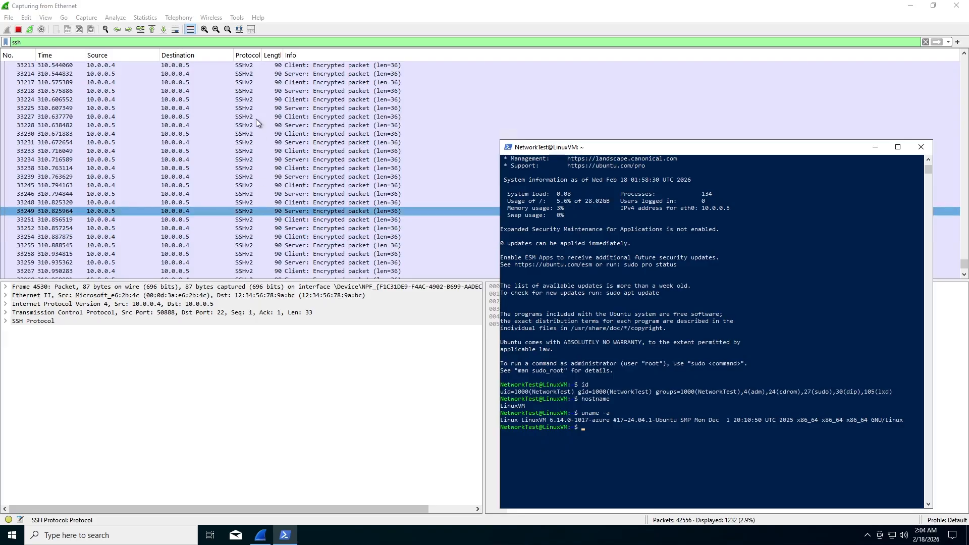
pyautogui.scroll(2, 120, 188)
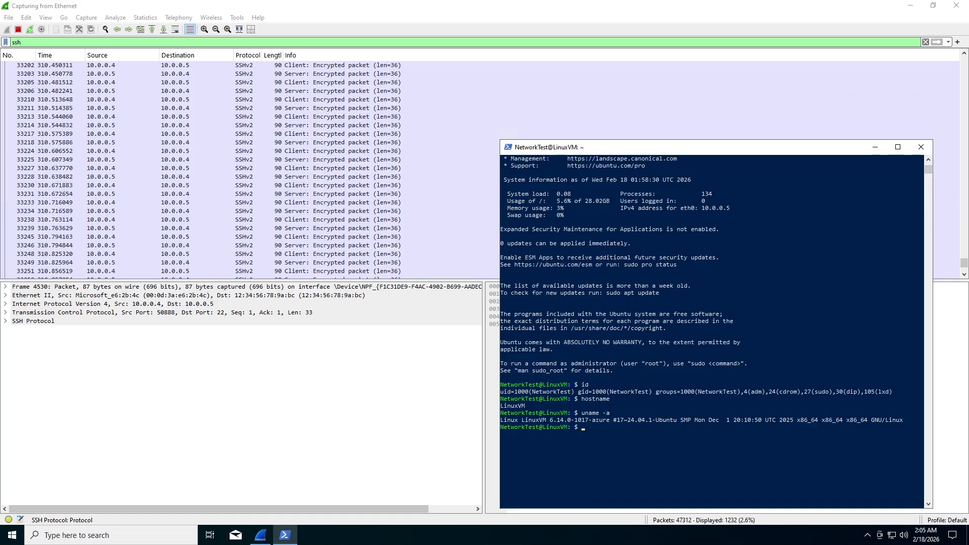
# Run exit to leave the LinuxVM SSH session, then pick Wireshark's Ethernet interface.
pyautogui.click(606, 433)
pyautogui.write('exit')
pyautogui.press('Return')
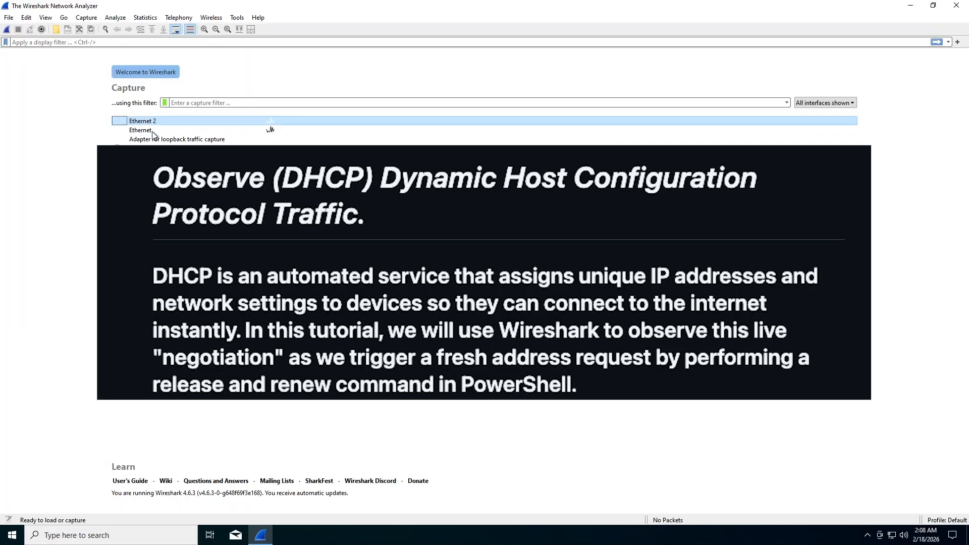
pyautogui.click(146, 130)
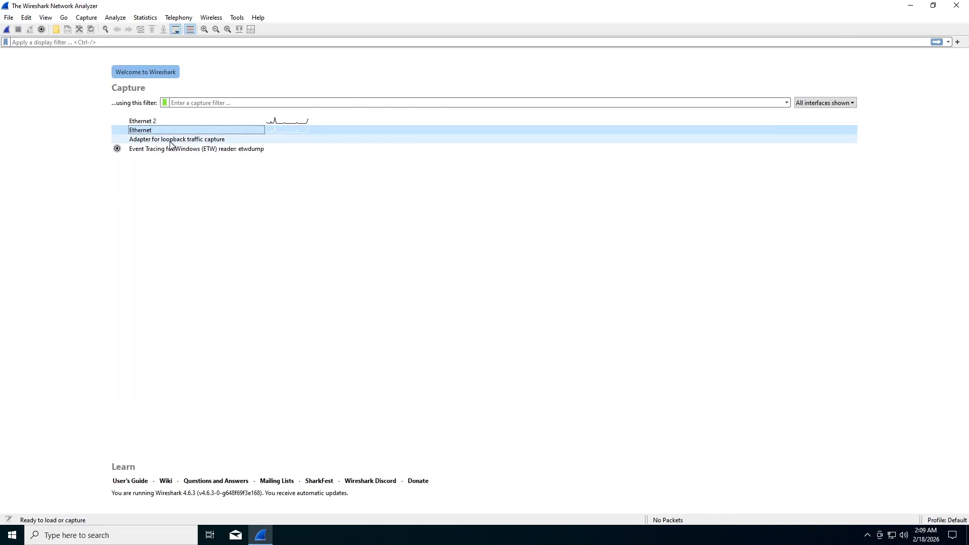
# Start a new Ethernet capture and apply the dhcp display filter.
pyautogui.click(6, 29)
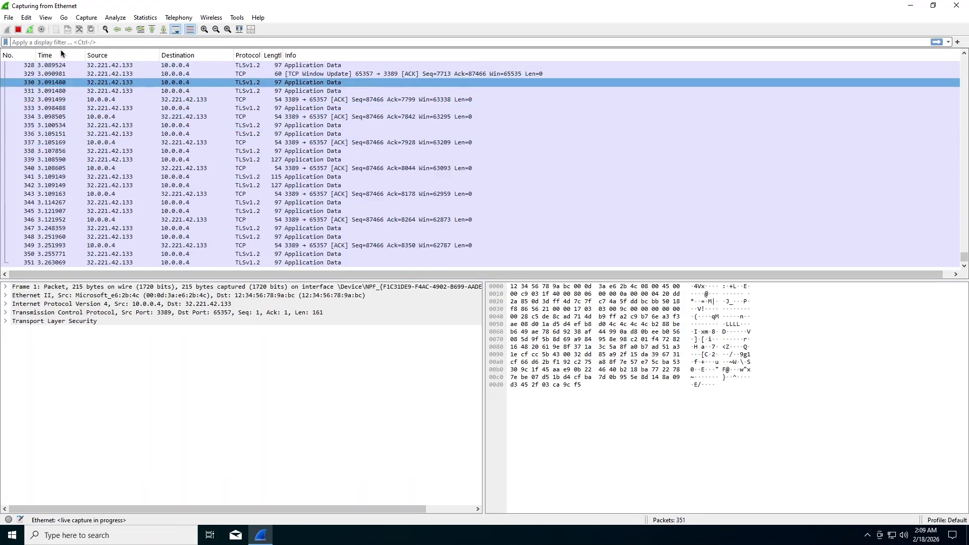
pyautogui.click(47, 42)
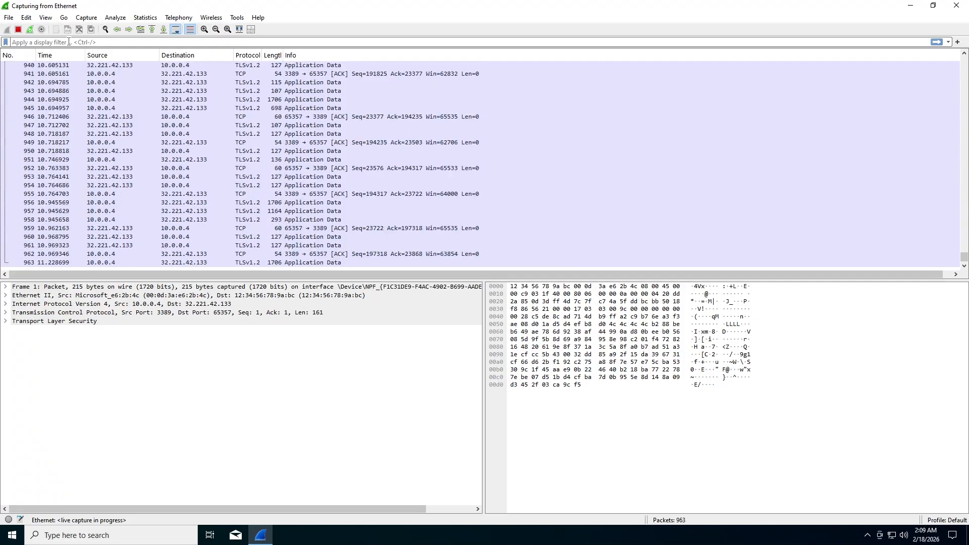
pyautogui.click(68, 42)
pyautogui.write('dhcp')
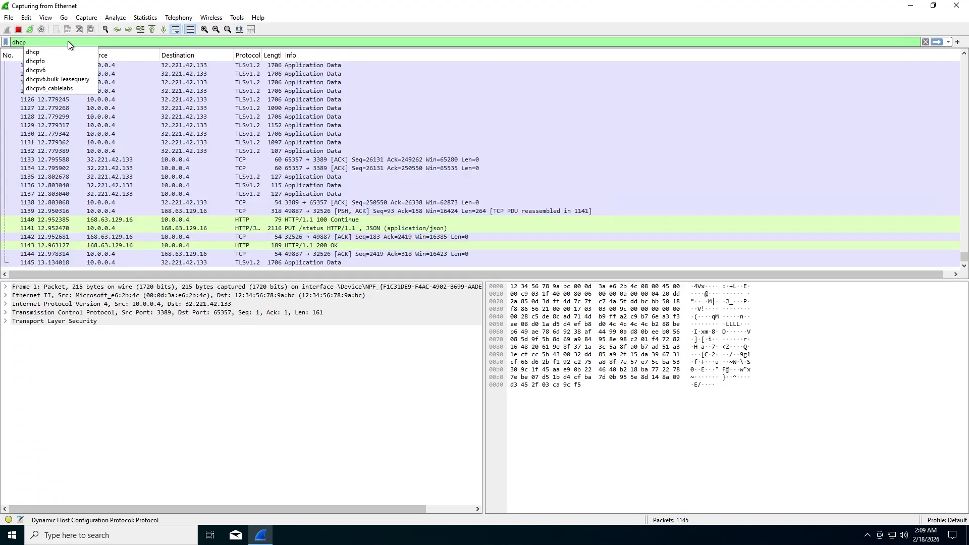
pyautogui.press('Return')
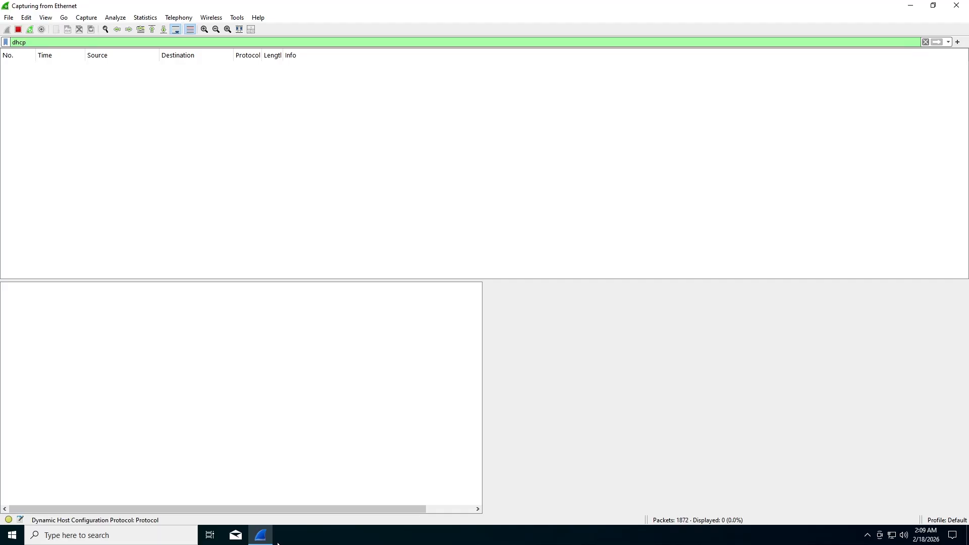
# Launch Notepad from a 'note' search and reposition its window.
pyautogui.click(113, 540)
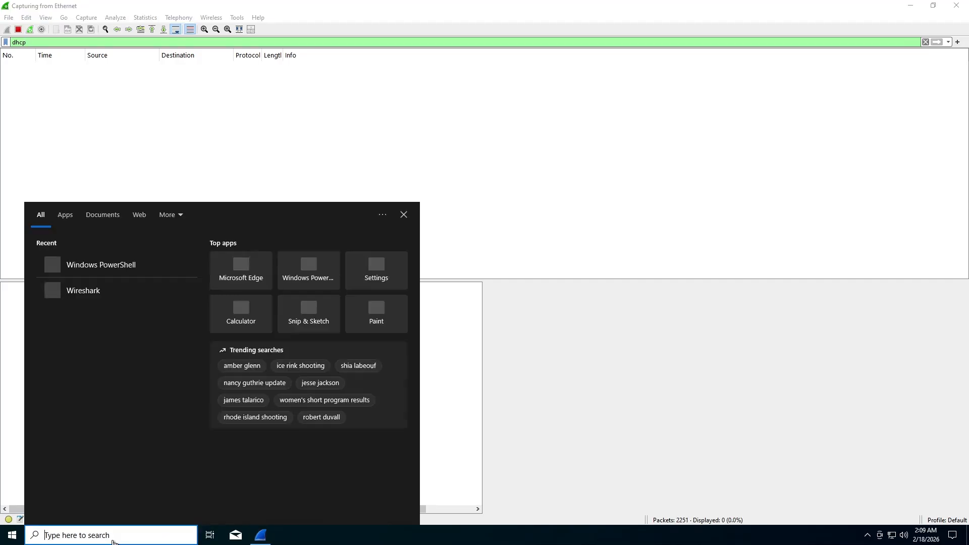
pyautogui.write('note')
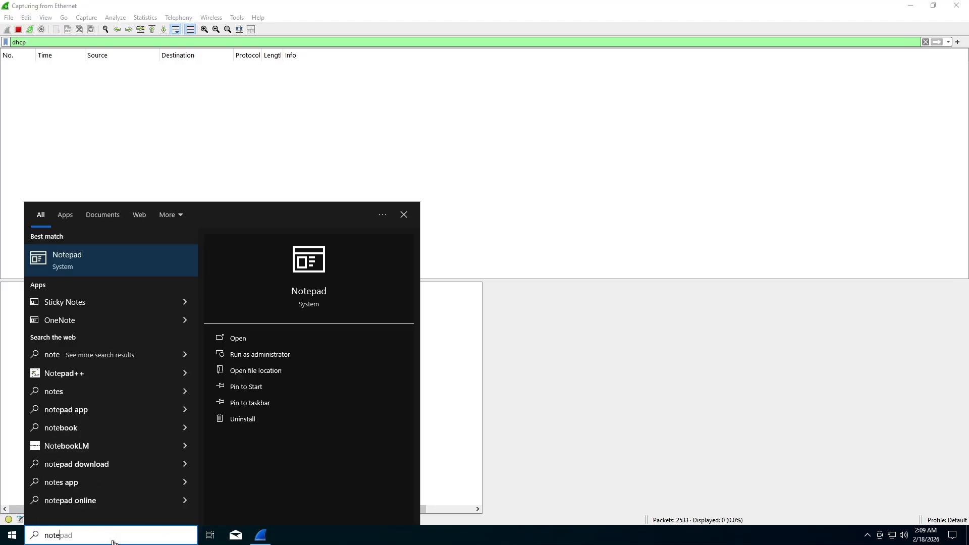
pyautogui.click(114, 256)
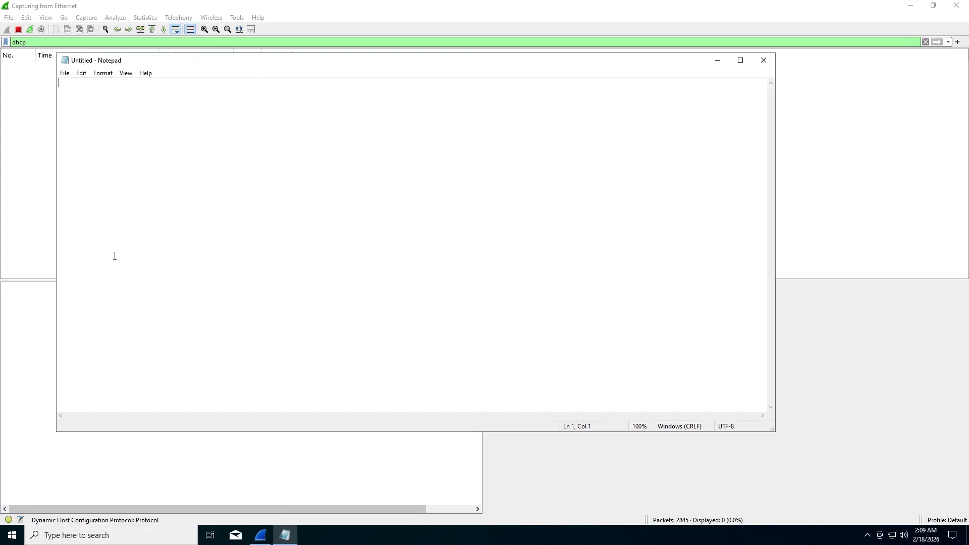
pyautogui.moveTo(210, 67); pyautogui.dragTo(271, 118)
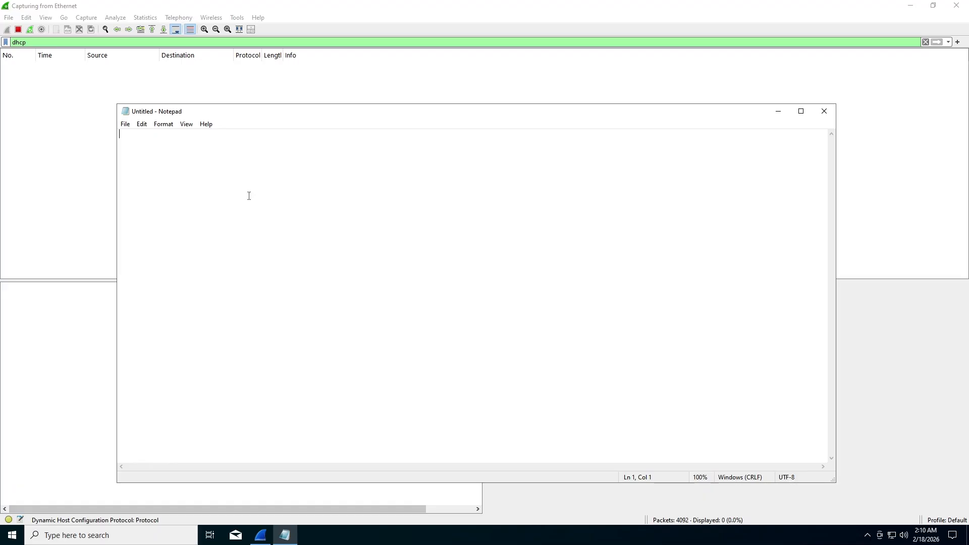
# Type ipconfig /release and ipconfig /renew on two lines.
pyautogui.write('ipconfig /re')
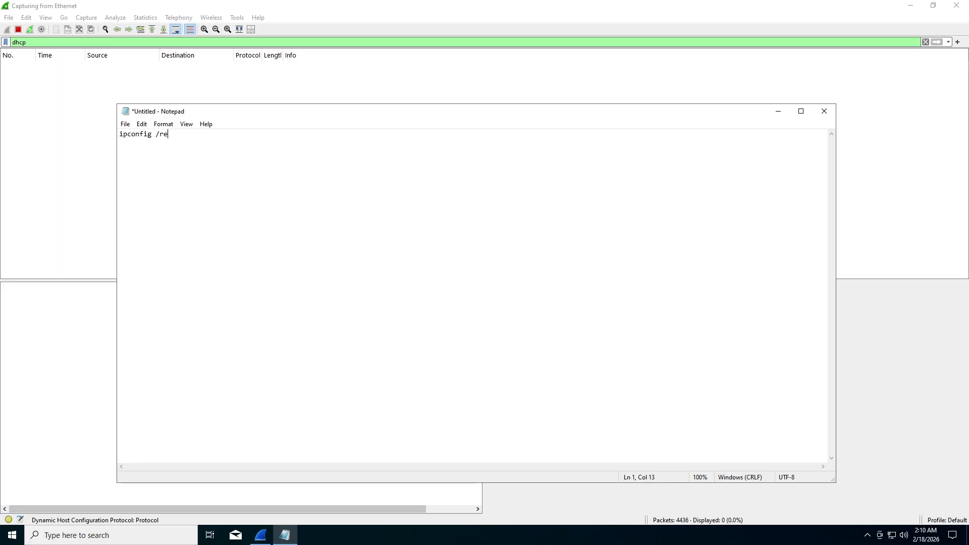
pyautogui.write('lease')
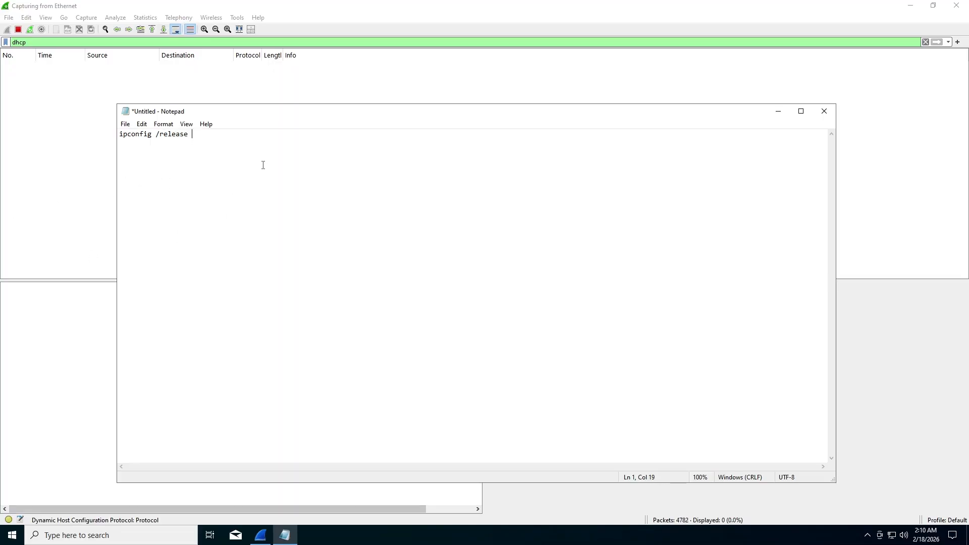
pyautogui.write('ipconfig /renew')
# Use Save As to go to C:\ProgramData and begin naming the file dhcp.bat.
pyautogui.click(125, 124)
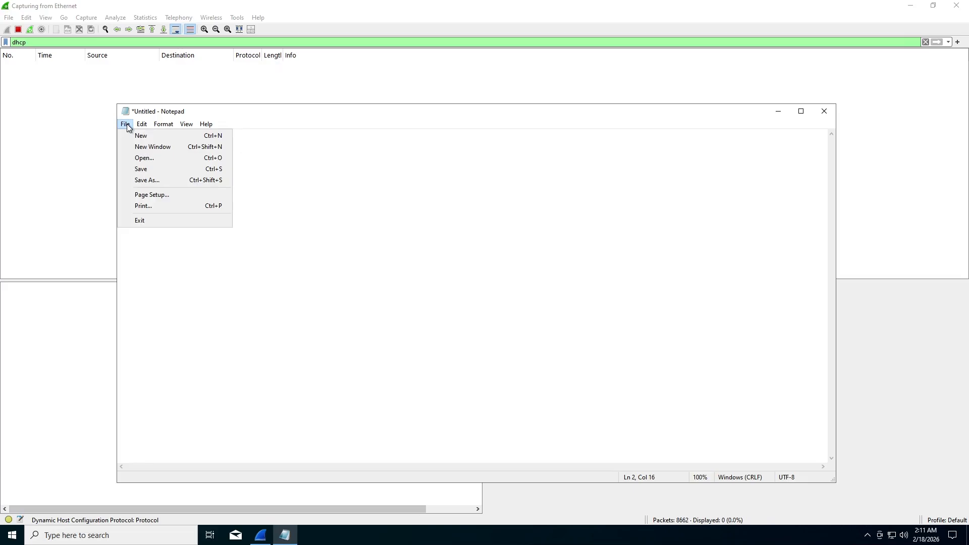
pyautogui.click(159, 181)
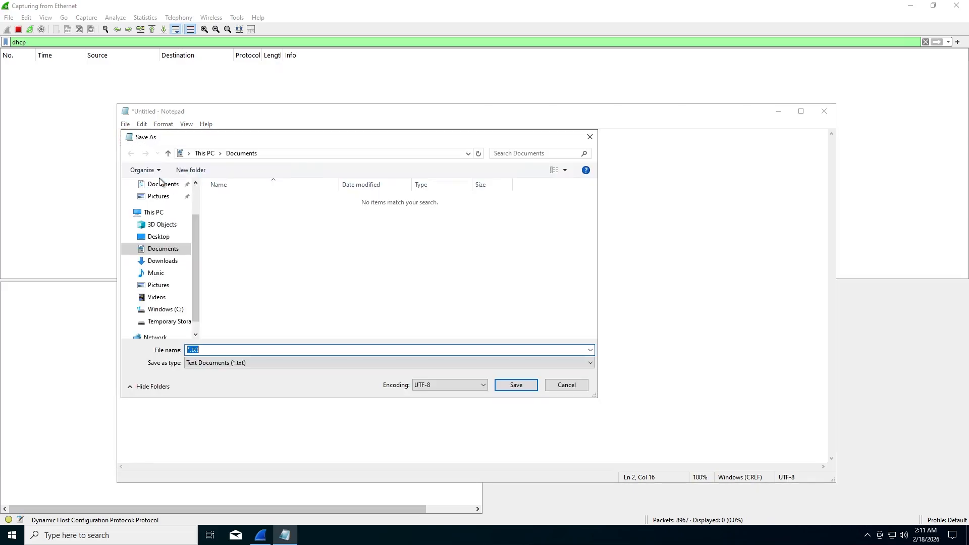
pyautogui.click(273, 154)
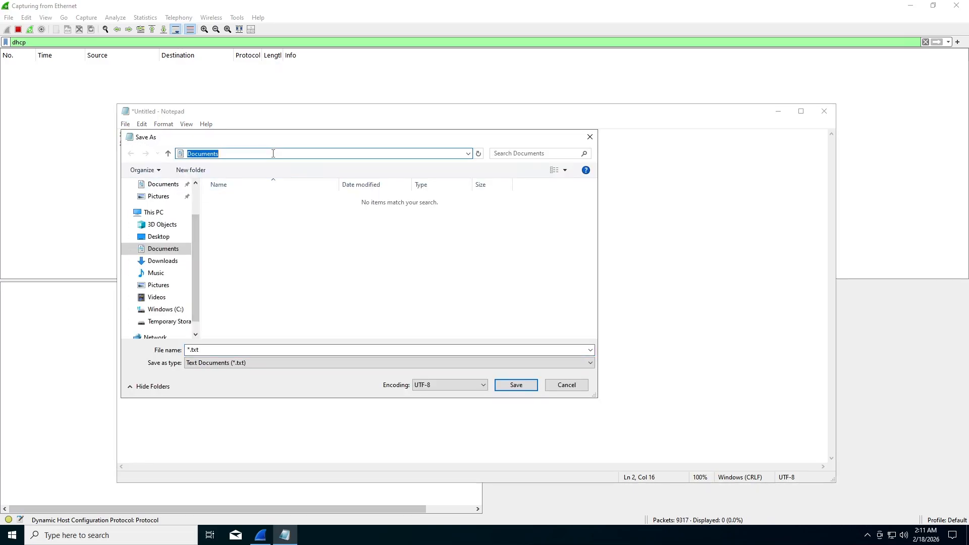
pyautogui.write('c')
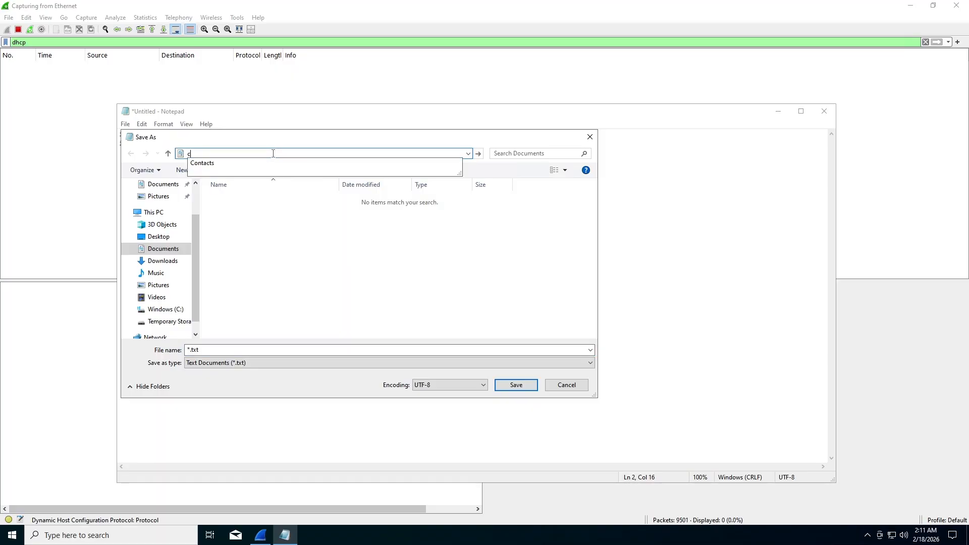
pyautogui.write(':')
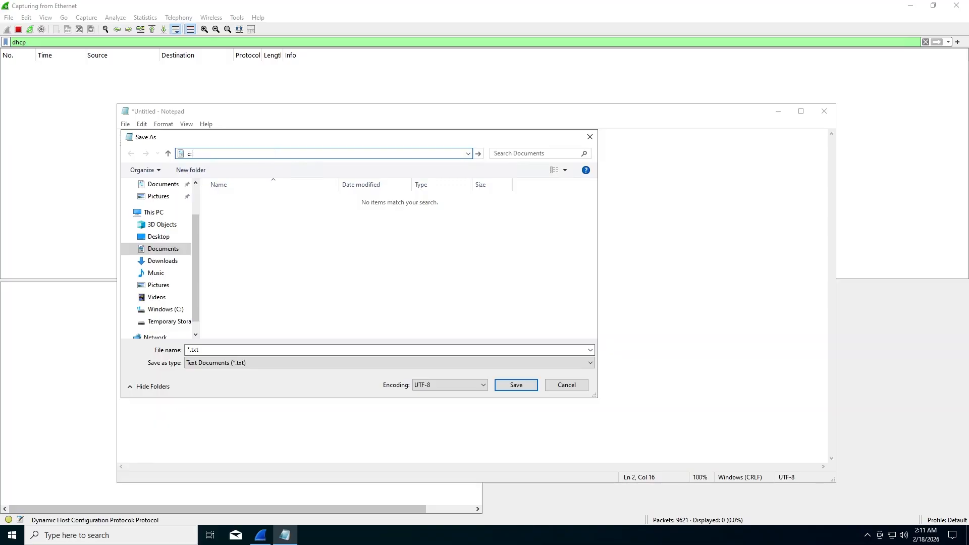
pyautogui.write('\\')
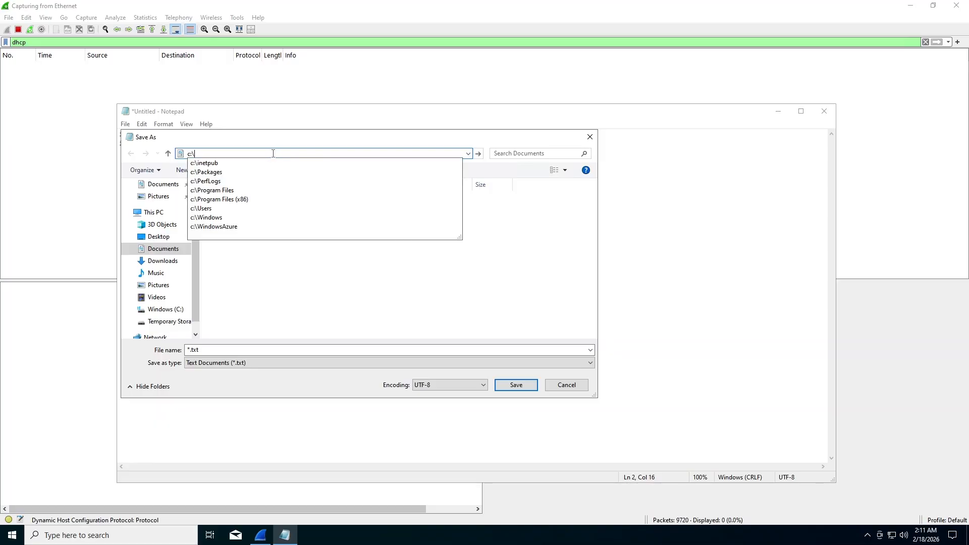
pyautogui.write('program')
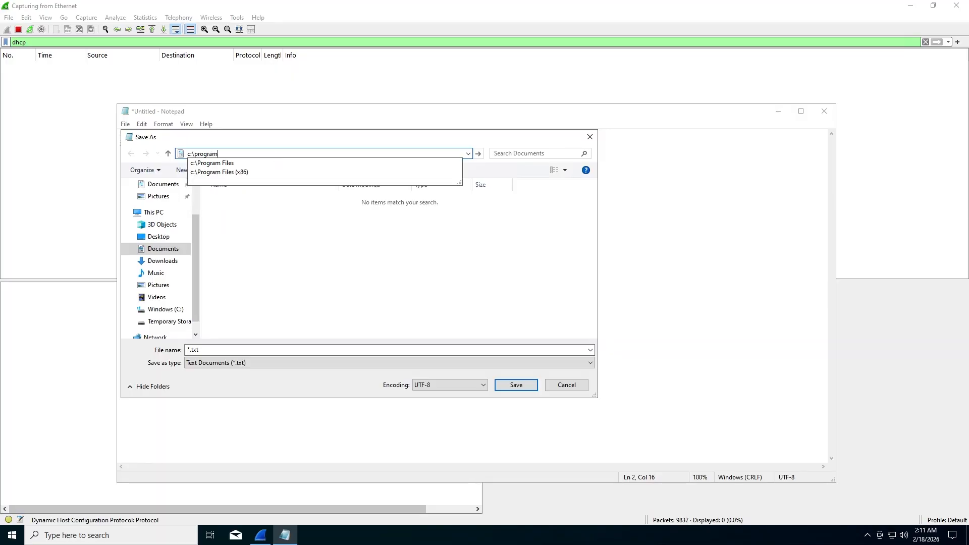
pyautogui.write('data')
pyautogui.press('Return')
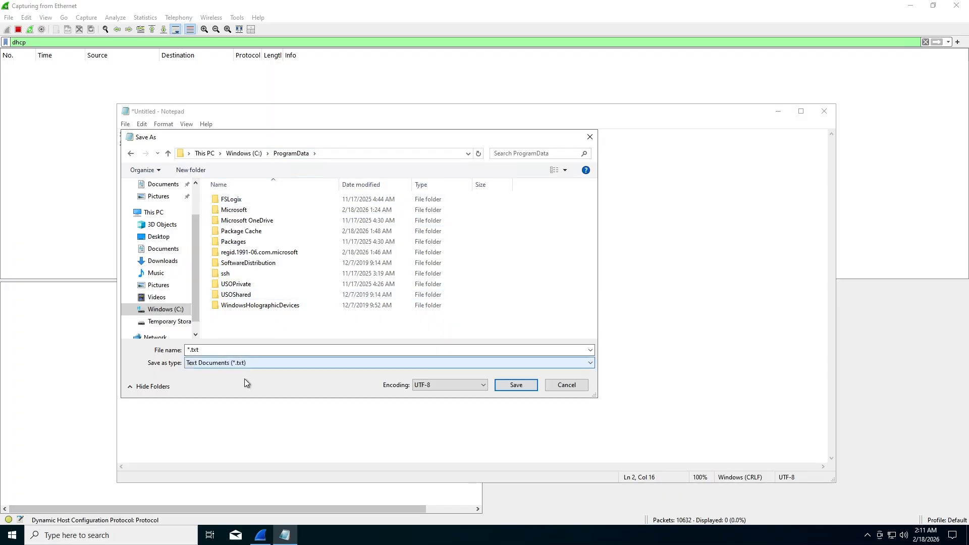
pyautogui.click(239, 350)
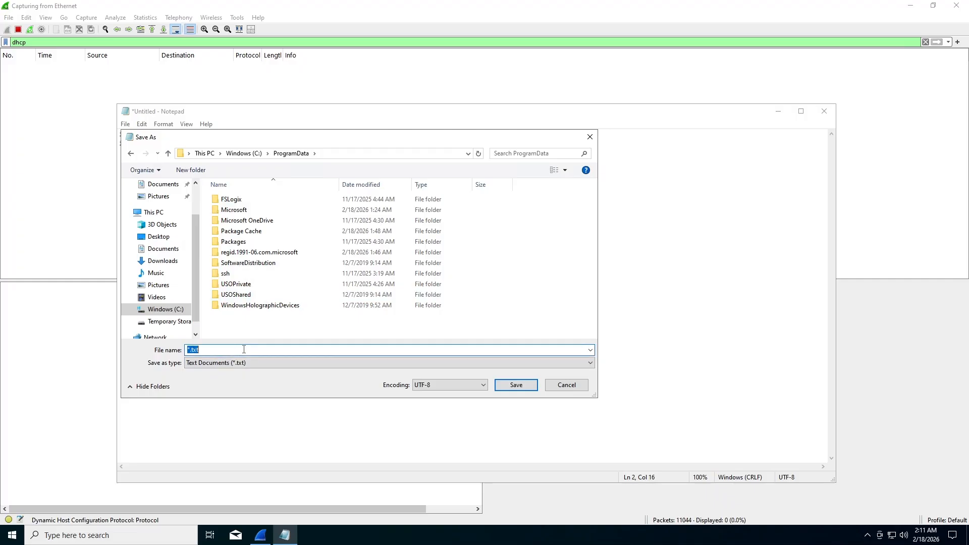
pyautogui.write('dhcp.bat')
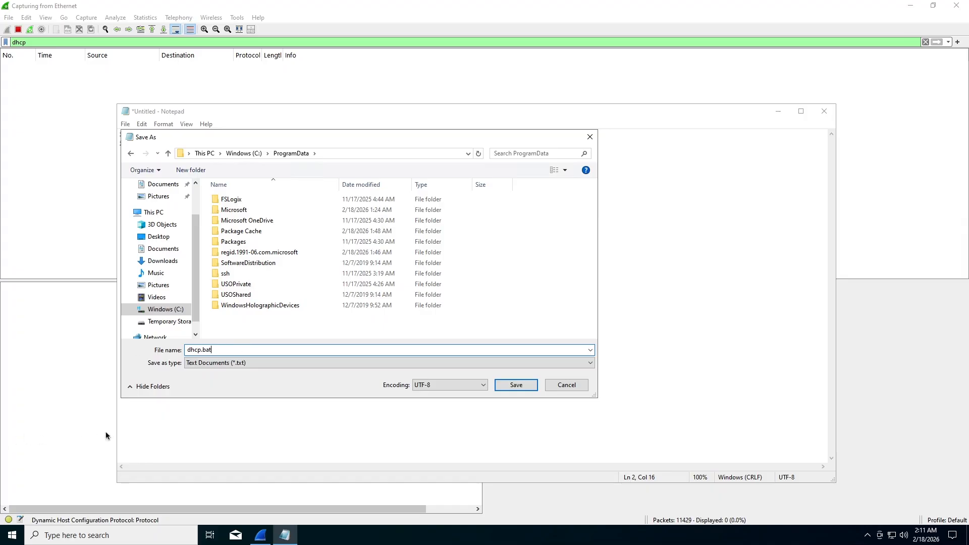
# Save the ipconfig script as dhcp.bat in C:\ProgramData and close Notepad.
pyautogui.click(513, 387)
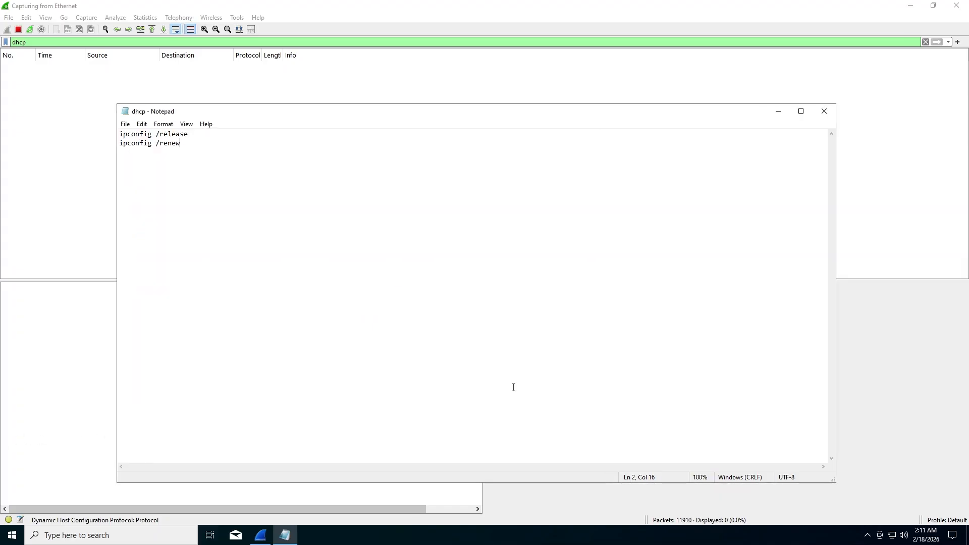
pyautogui.click(824, 111)
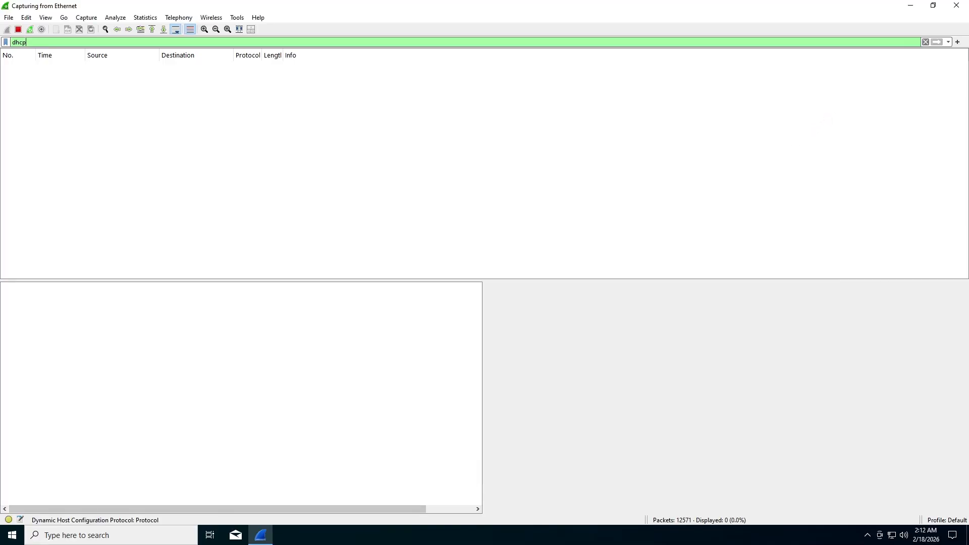
# Open an administrator Windows PowerShell from a 'powe' search.
pyautogui.click(100, 534)
pyautogui.write('powe')
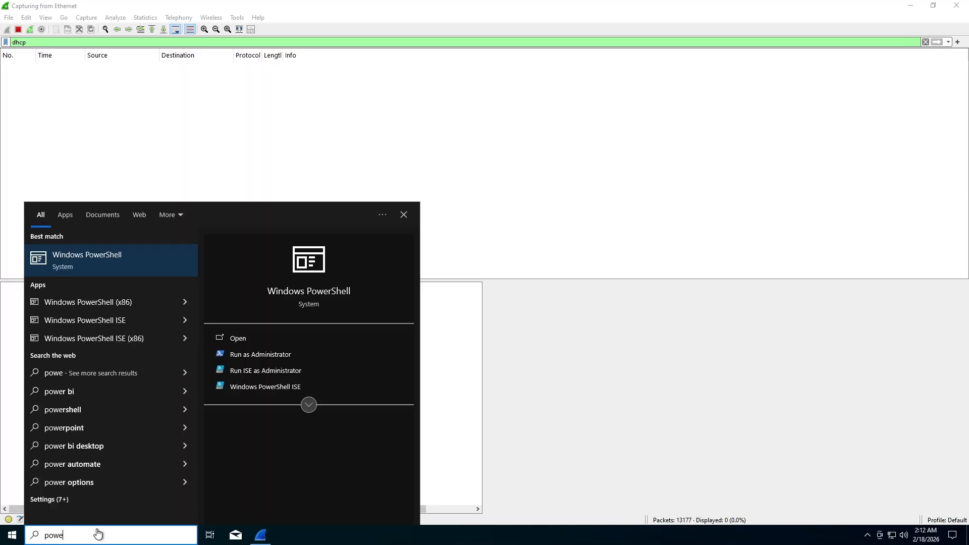
pyautogui.click(111, 261)
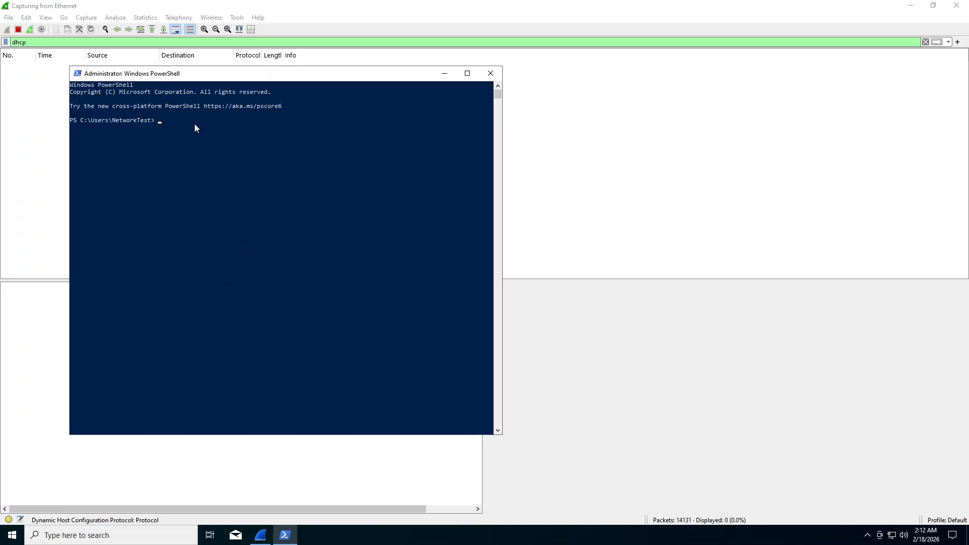
# Change to c:\programdata, list its contents, and run .\dhcp.bat.
pyautogui.write('cd')
pyautogui.write('c:\\programdata')
pyautogui.press('Return')
pyautogui.write('ls')
pyautogui.press('Return')
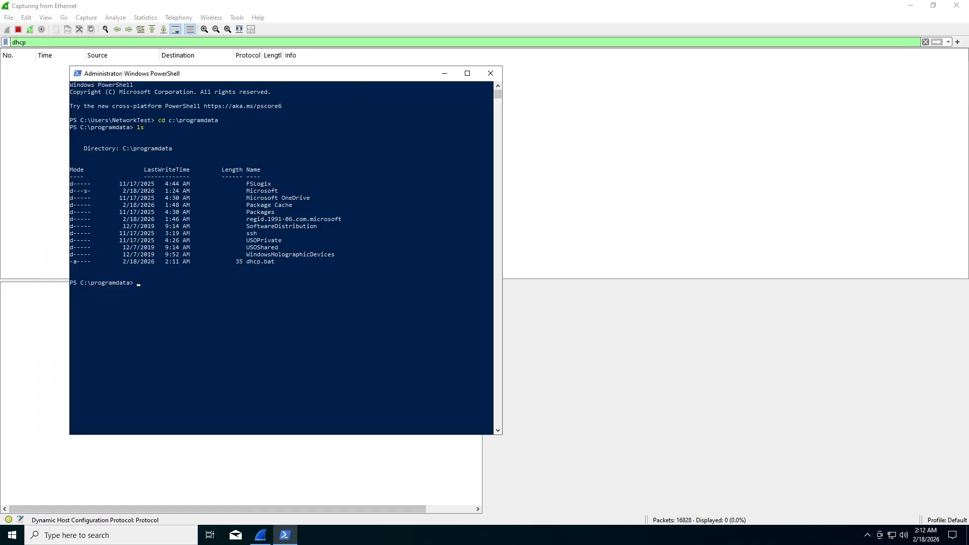
pyautogui.click(210, 282)
pyautogui.write('.\\dhcp.bat')
pyautogui.press('Return')
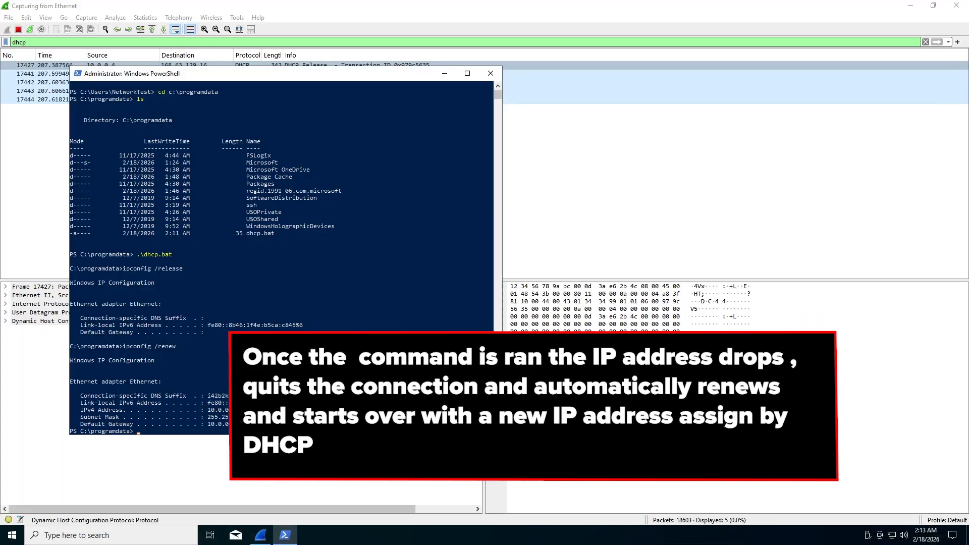
# Move PowerShell aside and inspect the DHCP Release, Discover and Offer packets in Wireshark.
pyautogui.moveTo(300, 69); pyautogui.dragTo(615, 114)
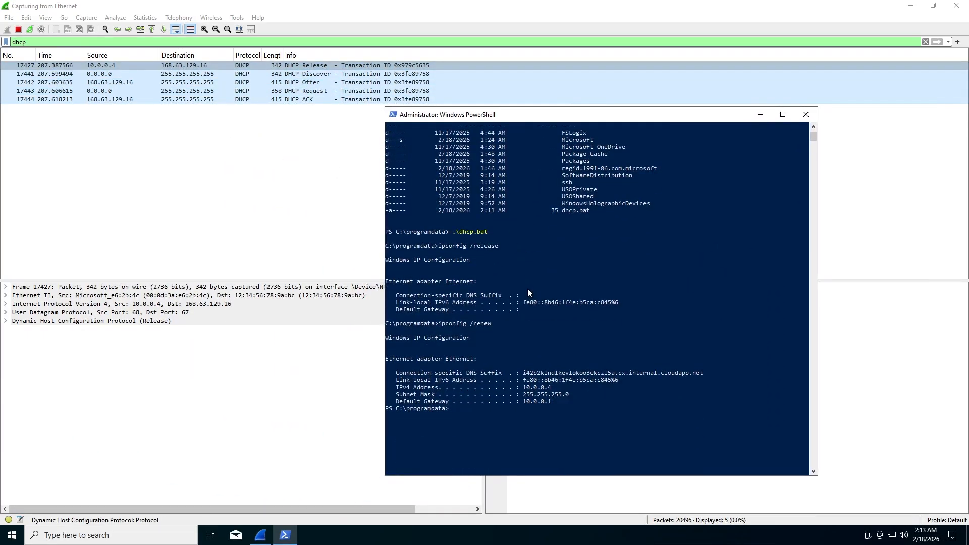
pyautogui.scroll(-2, 528, 292)
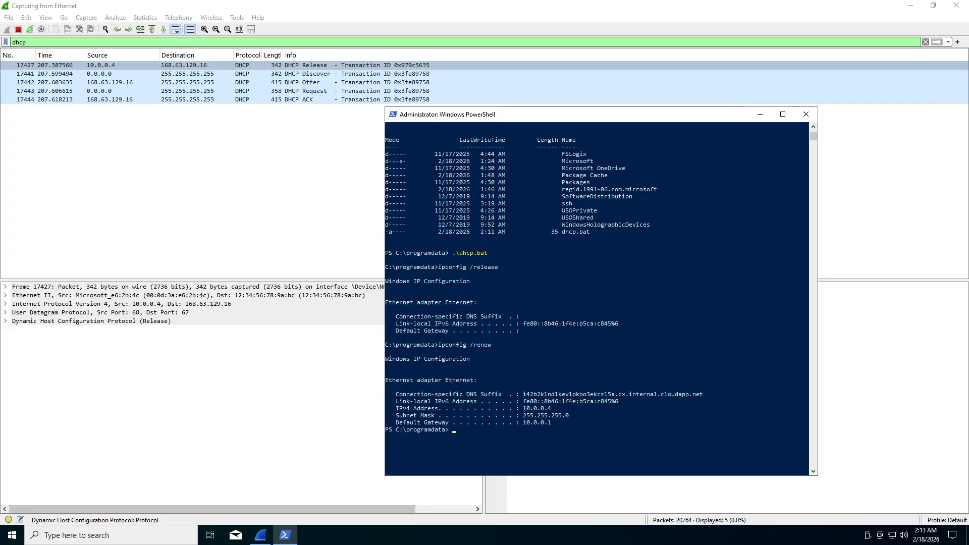
pyautogui.moveTo(472, 118); pyautogui.dragTo(516, 127)
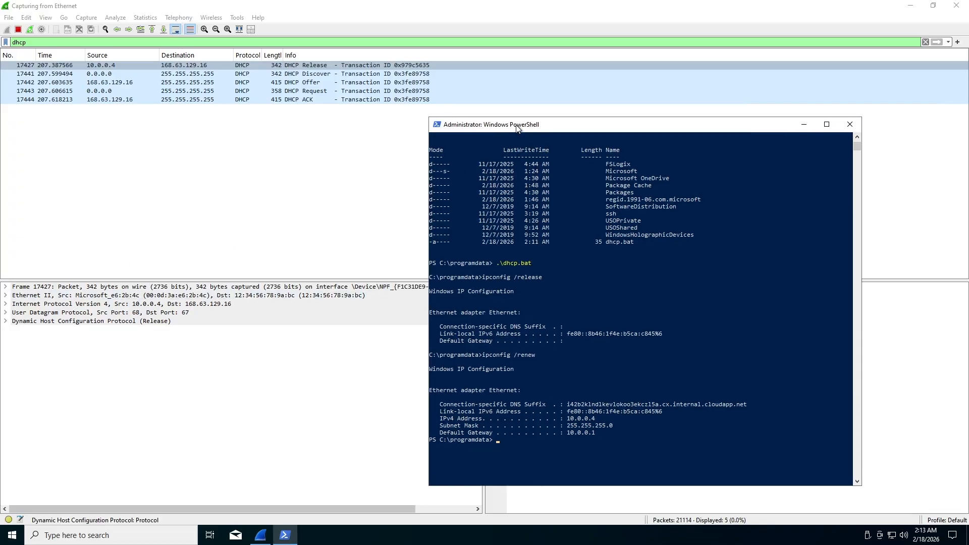
pyautogui.click(328, 65)
pyautogui.click(333, 74)
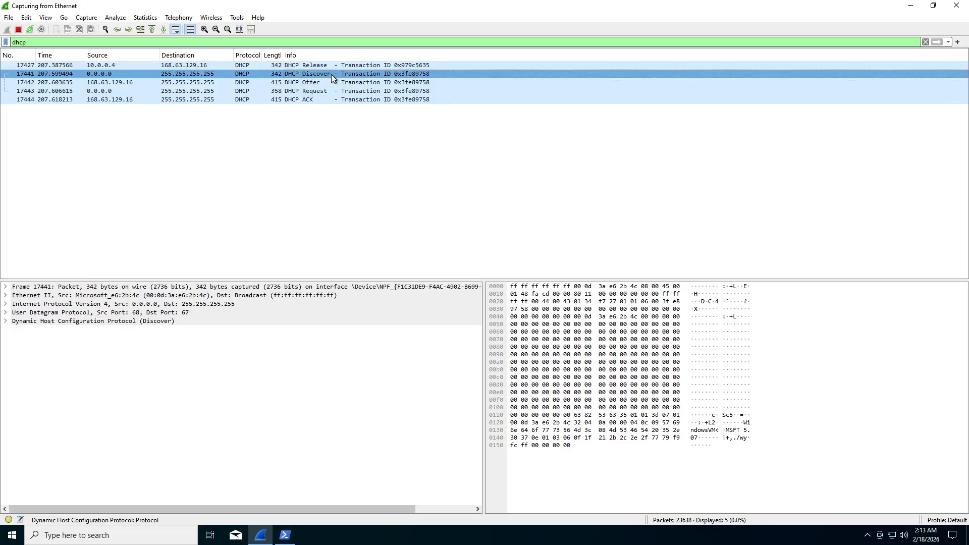
pyautogui.click(324, 81)
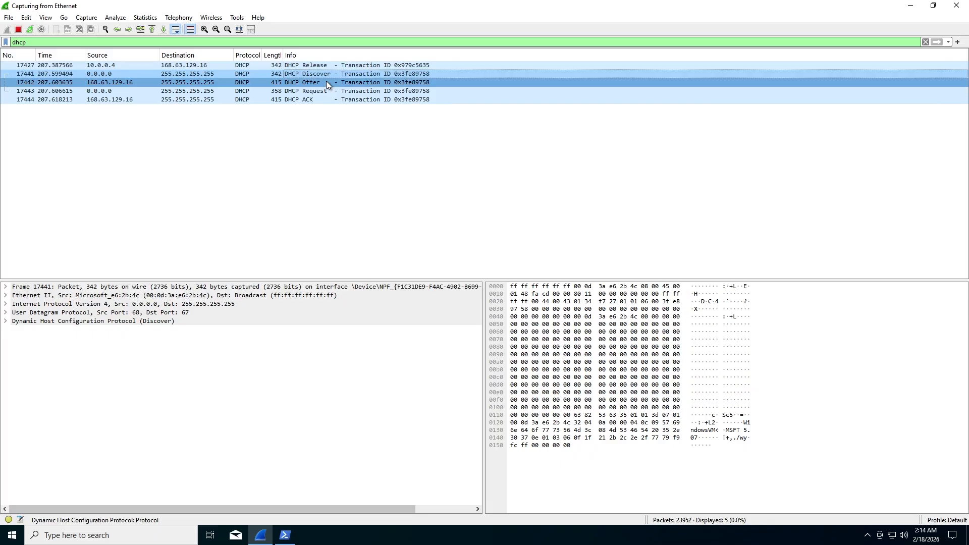
pyautogui.click(285, 534)
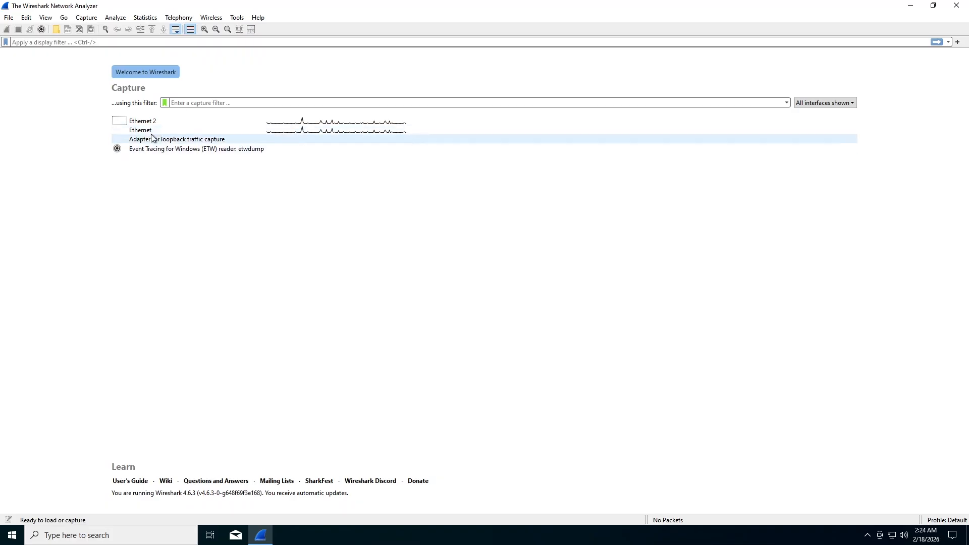
# Start a live Ethernet capture and apply the dns display filter.
pyautogui.click(153, 130)
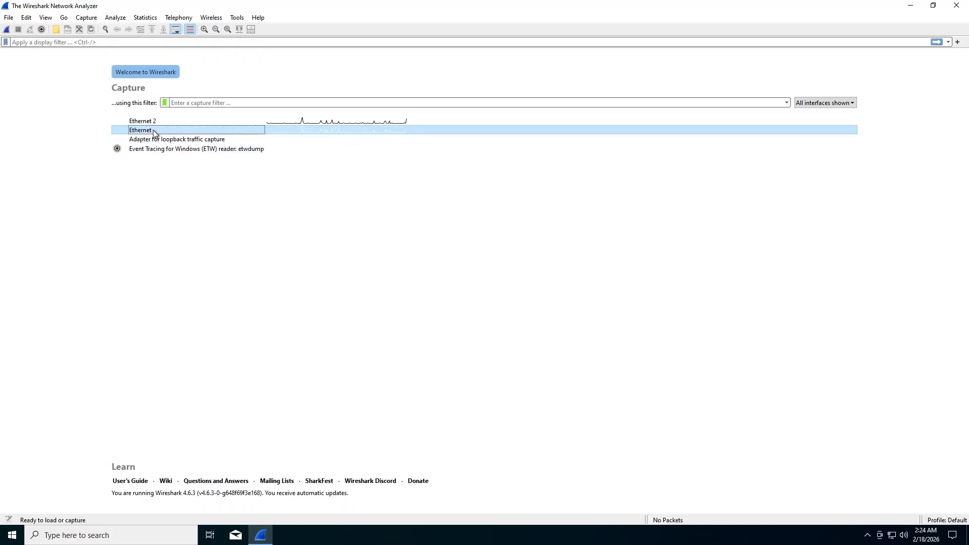
pyautogui.click(8, 29)
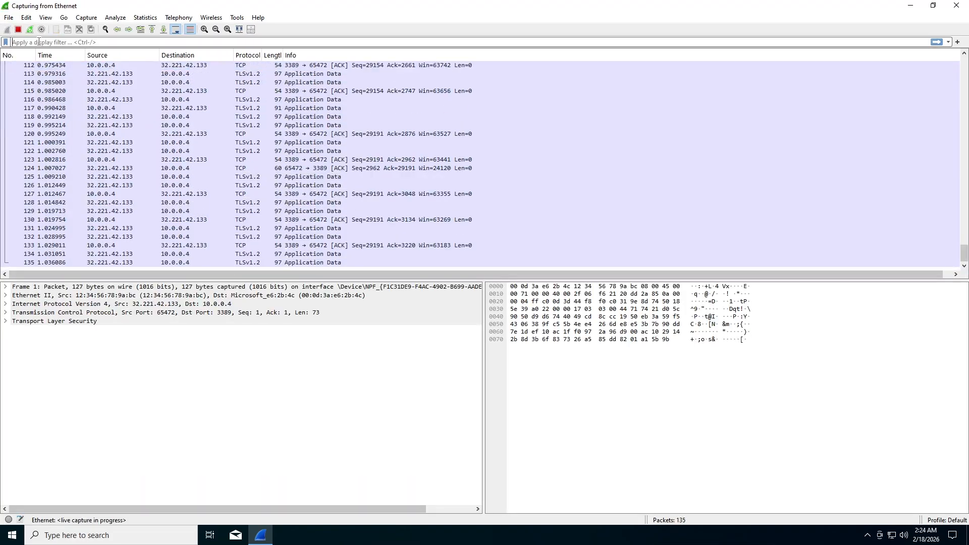
pyautogui.click(39, 42)
pyautogui.write('dns')
pyautogui.press('Return')
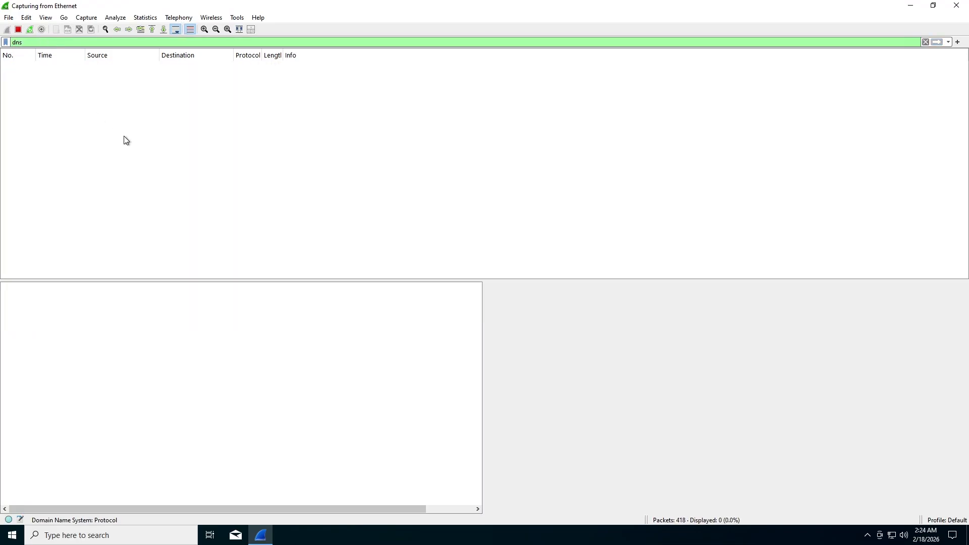
# Open an administrator PowerShell beside Wireshark and type nslookup google.com.
pyautogui.click(132, 539)
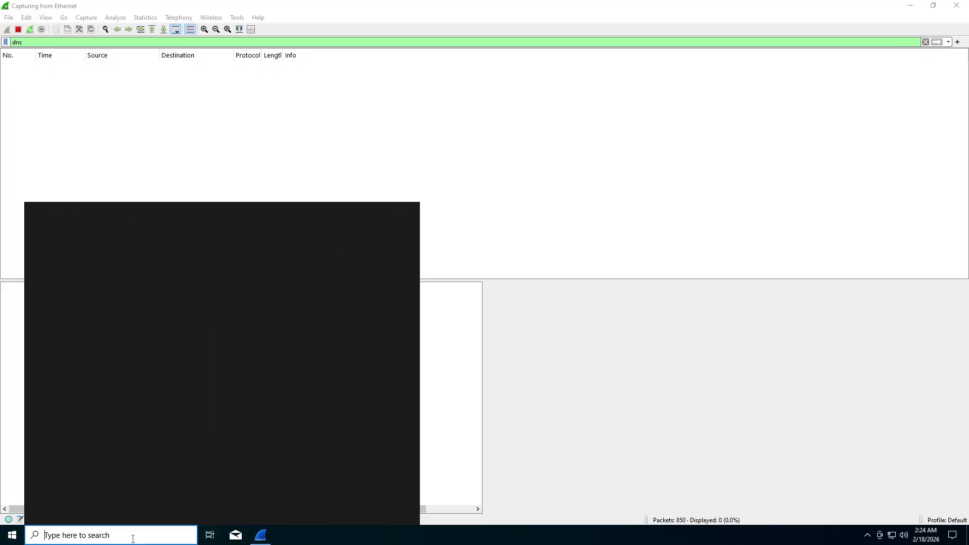
pyautogui.write('power')
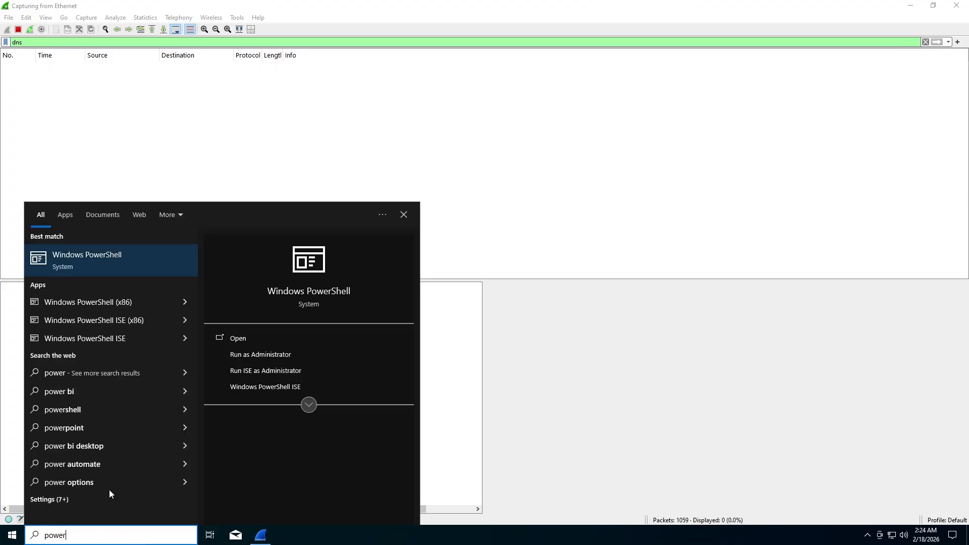
pyautogui.click(144, 266)
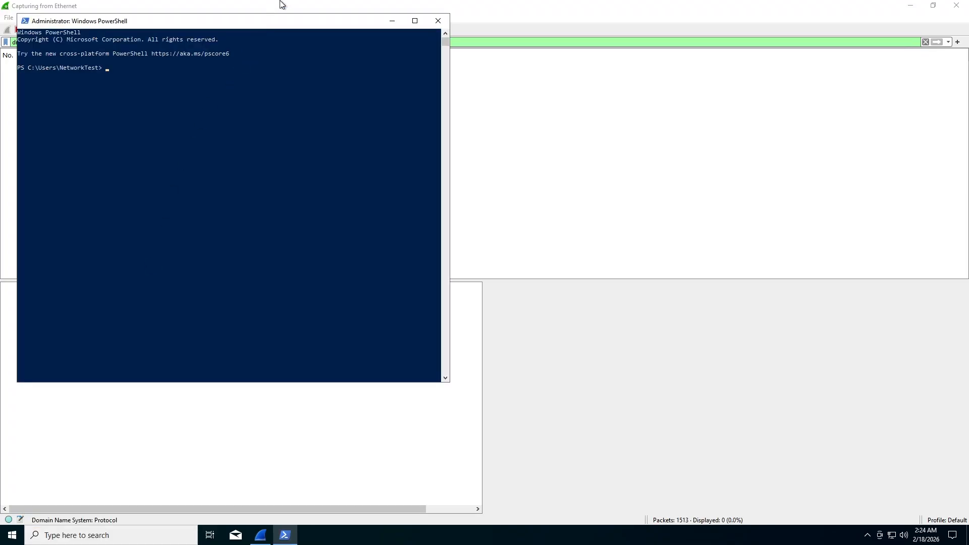
pyautogui.moveTo(307, 27); pyautogui.dragTo(596, 125)
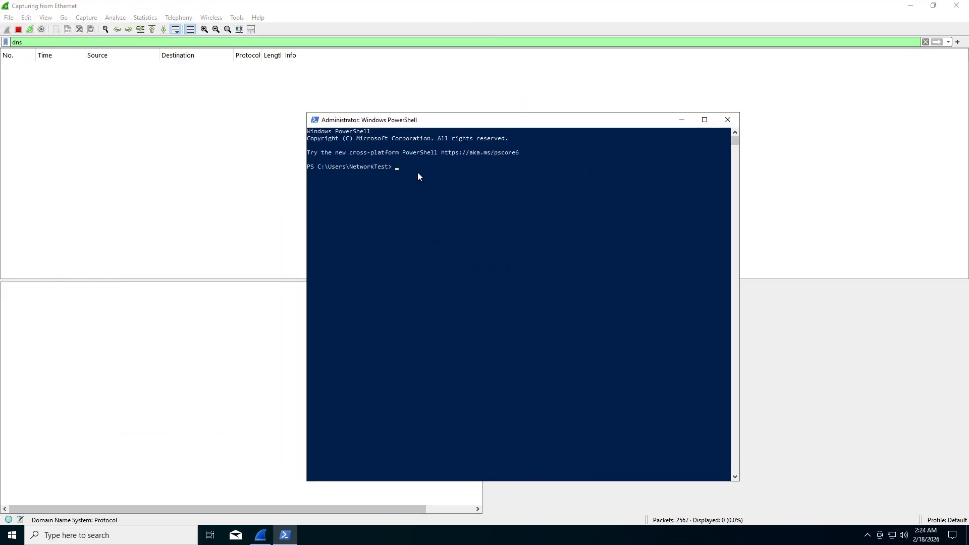
pyautogui.write('nslookup google.com')
pyautogui.click(494, 171)
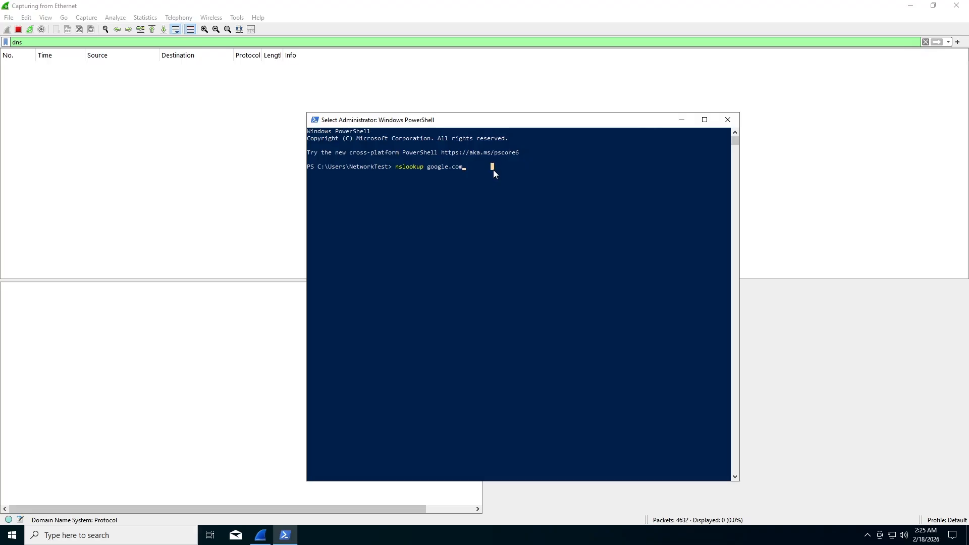
pyautogui.press('Escape')
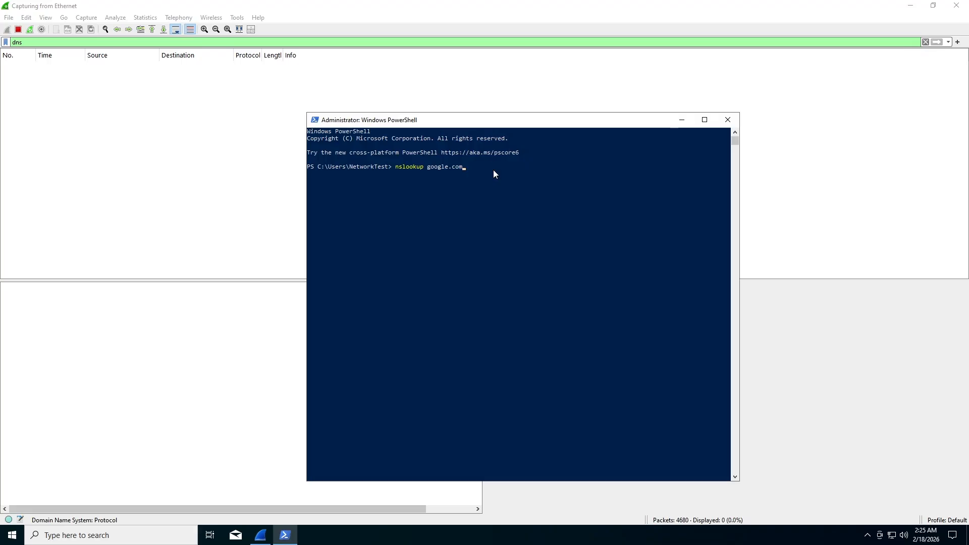
pyautogui.click(493, 172)
pyautogui.click(466, 168)
pyautogui.press('Escape')
pyautogui.click(427, 170)
pyautogui.press('Escape')
pyautogui.press('BackSpace')
pyautogui.write('.oggo')
pyautogui.write('ogle.com')
pyautogui.press('Return')
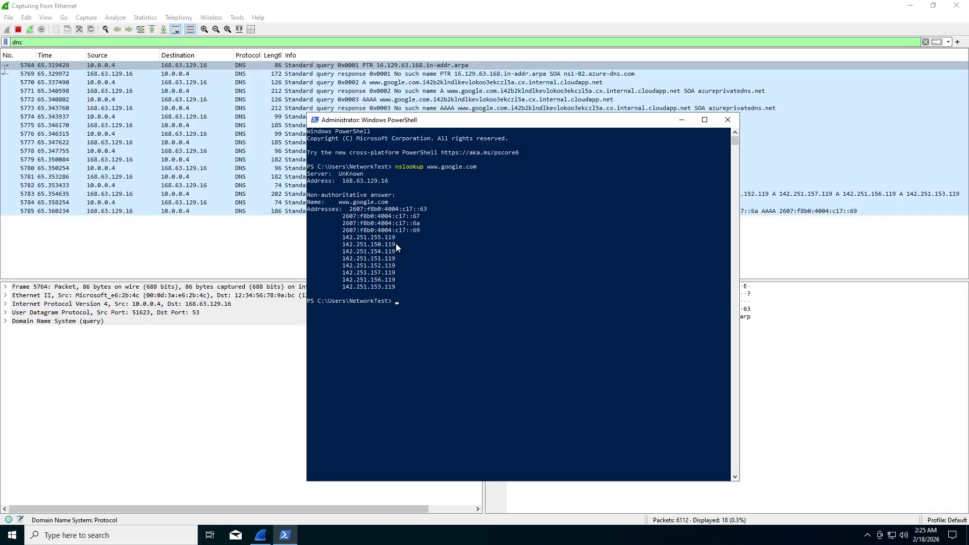
# Move PowerShell aside and highlight the resolved address 142.251.154.119.
pyautogui.moveTo(412, 127); pyautogui.dragTo(482, 139)
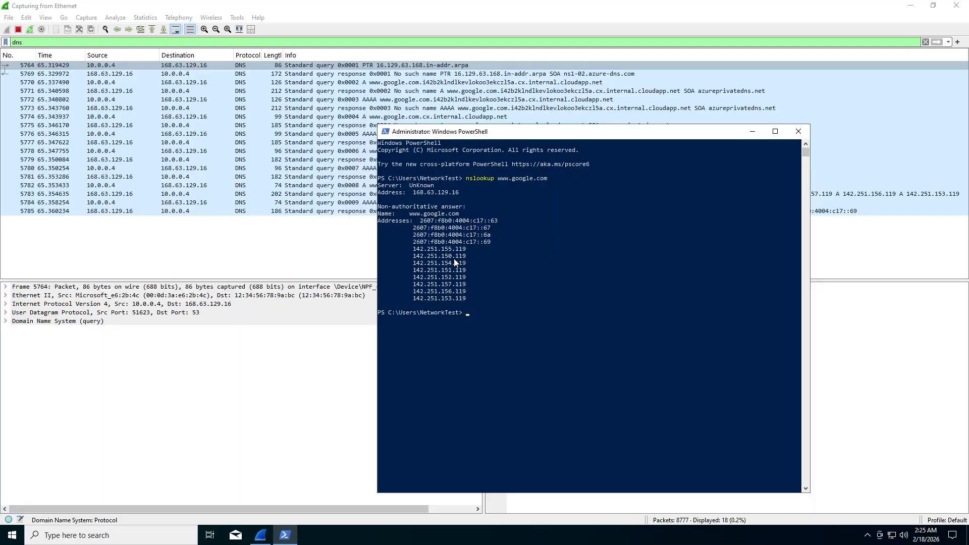
pyautogui.moveTo(473, 135); pyautogui.dragTo(532, 177)
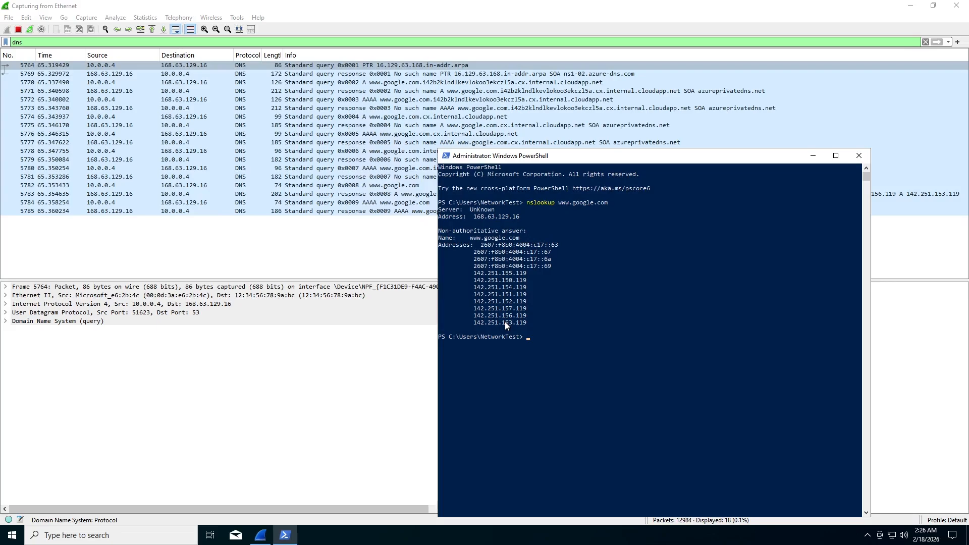
pyautogui.scroll(-2, 505, 322)
pyautogui.scroll(1, 507, 315)
pyautogui.click(528, 279)
pyautogui.moveTo(497, 265); pyautogui.dragTo(472, 268)
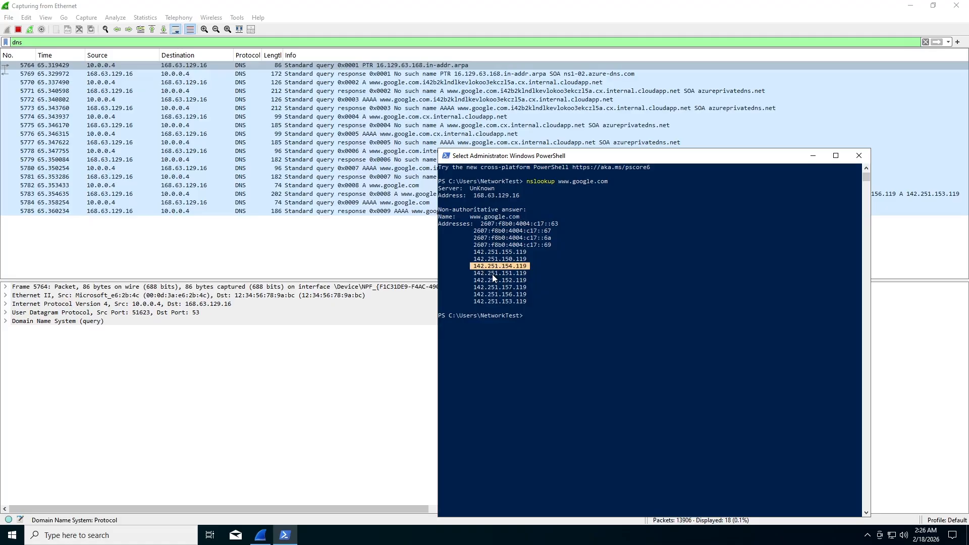
# Copy 142.251.154.119, launch Edge from the desktop, and browse to 142.251.154.119.
pyautogui.rightClick(492, 267)
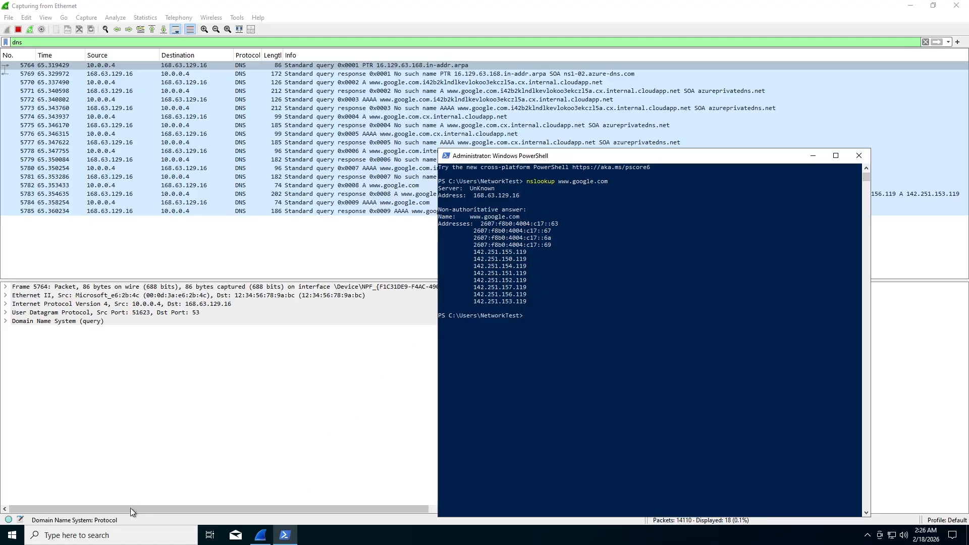
pyautogui.click(119, 538)
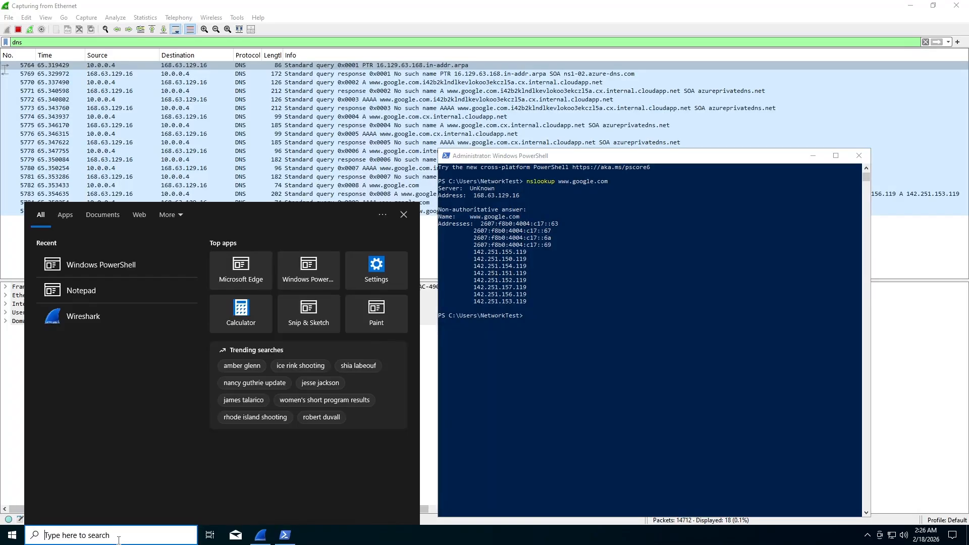
pyautogui.write('micr')
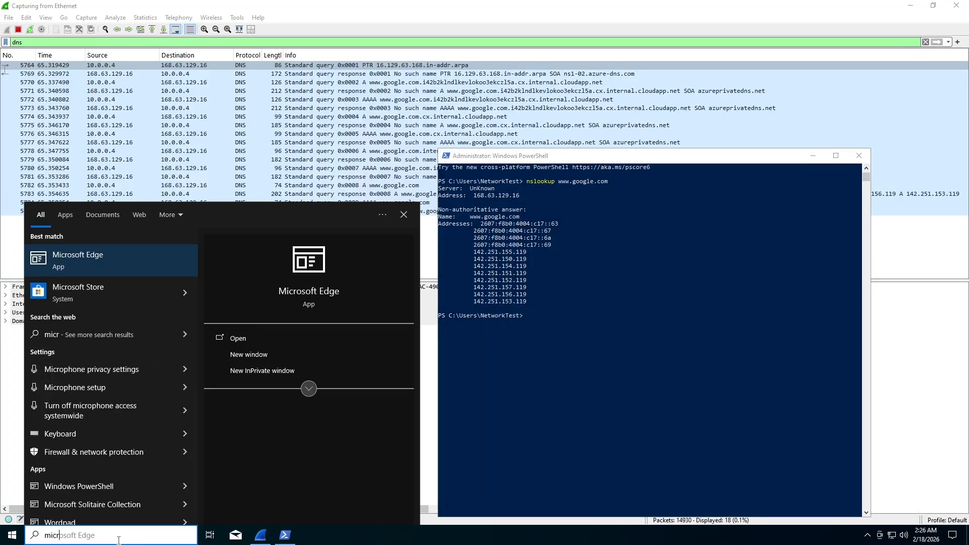
pyautogui.press('BackSpace')
pyautogui.press('BackSpace')
pyautogui.press('BackSpace')
pyautogui.press('BackSpace')
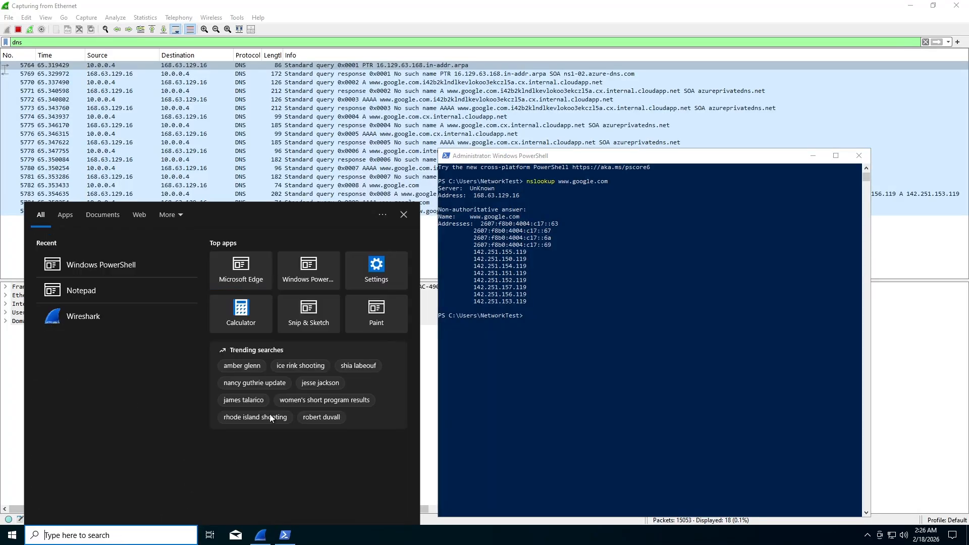
pyautogui.click(910, 6)
pyautogui.click(34, 77)
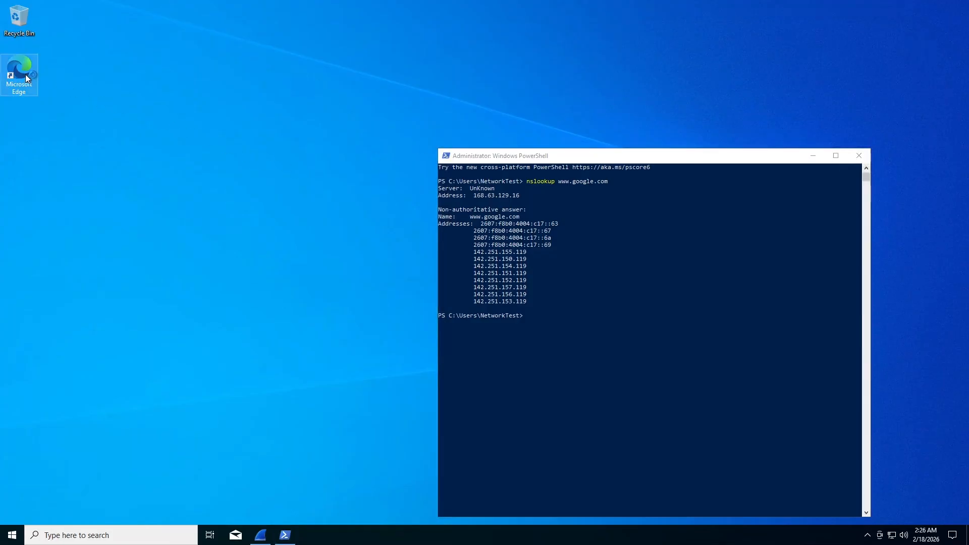
pyautogui.doubleClick(26, 75)
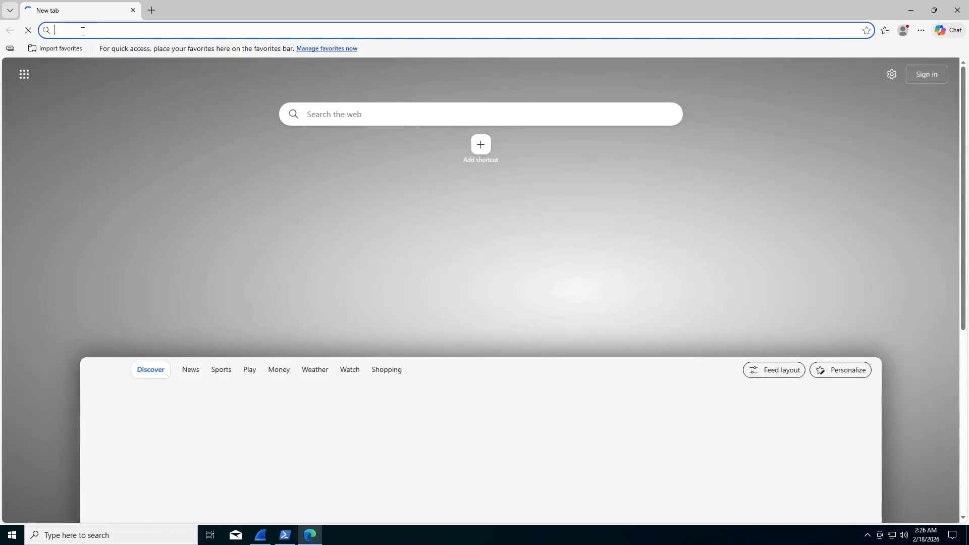
pyautogui.click(83, 32)
pyautogui.write('142.251.154.119')
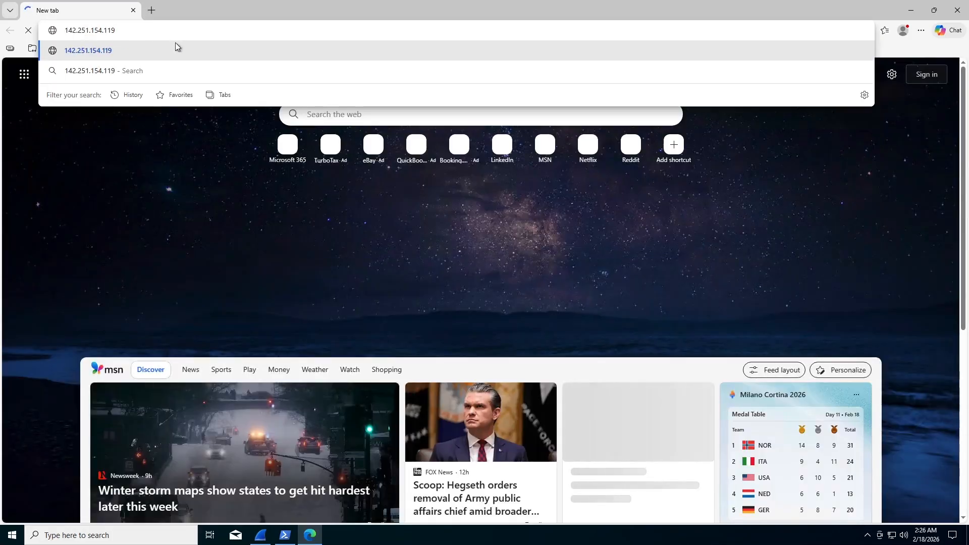
pyautogui.press('Return')
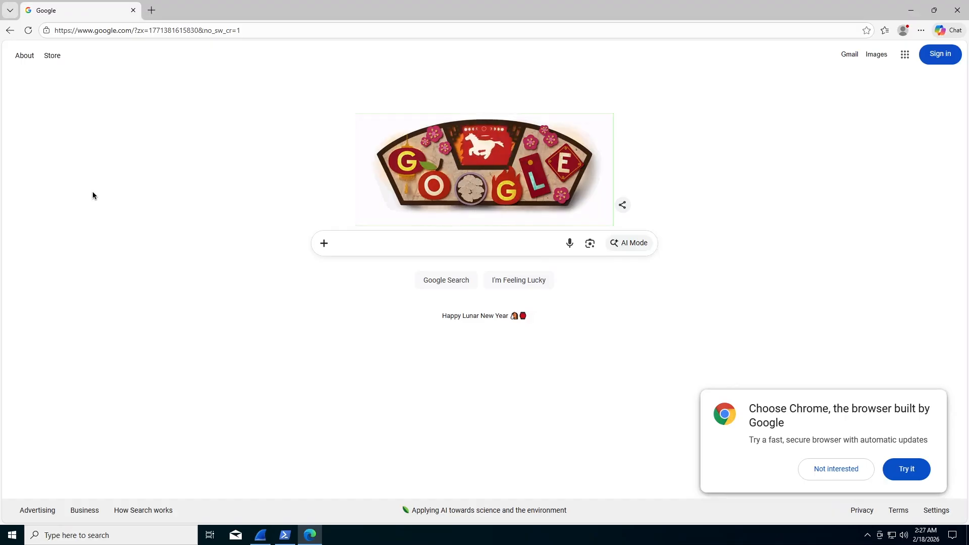
# Copy 142.251.157.119 from PowerShell and open it in a new Edge tab.
pyautogui.click(285, 535)
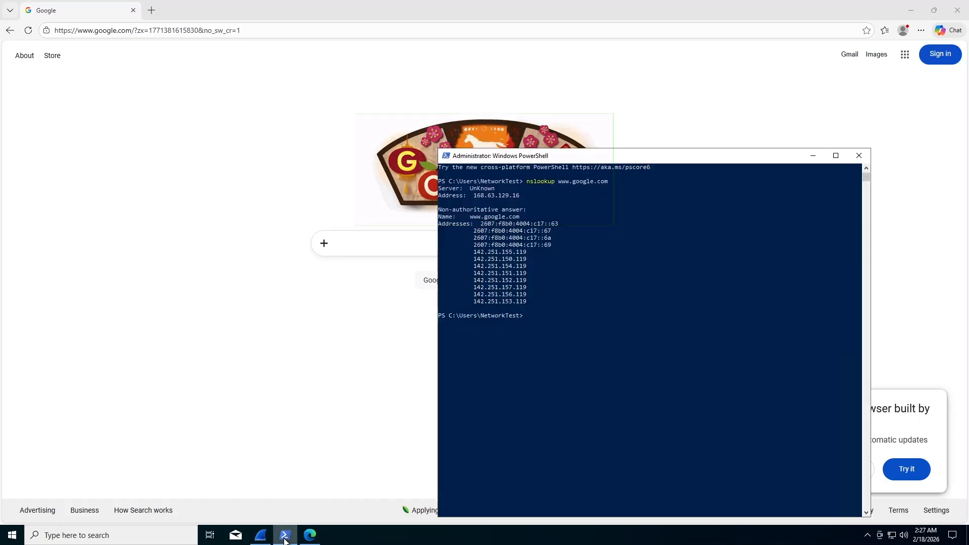
pyautogui.click(531, 259)
pyautogui.moveTo(531, 251); pyautogui.dragTo(522, 253)
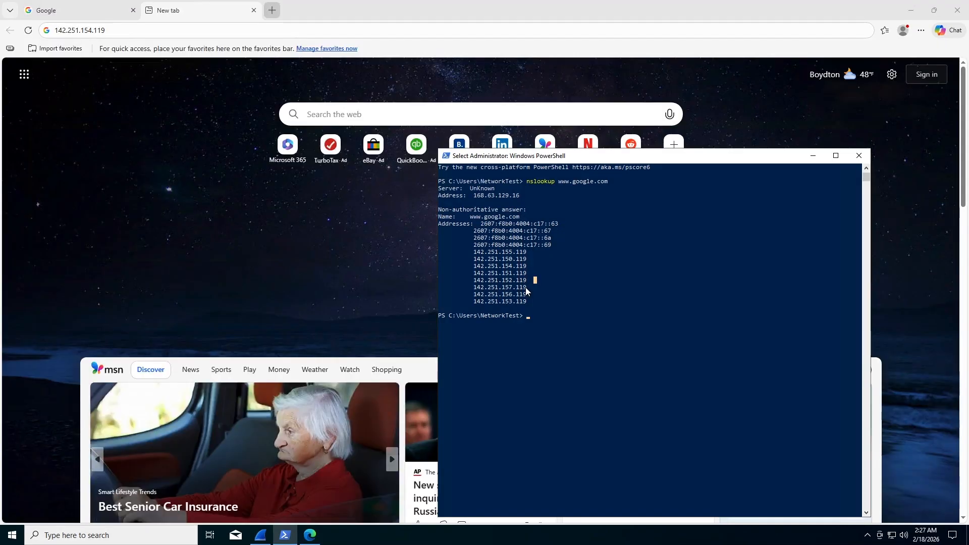
pyautogui.moveTo(527, 287); pyautogui.dragTo(473, 287)
pyautogui.rightClick(475, 290)
pyautogui.click(264, 15)
pyautogui.click(271, 10)
pyautogui.click(261, 30)
pyautogui.write('142.251.157.119')
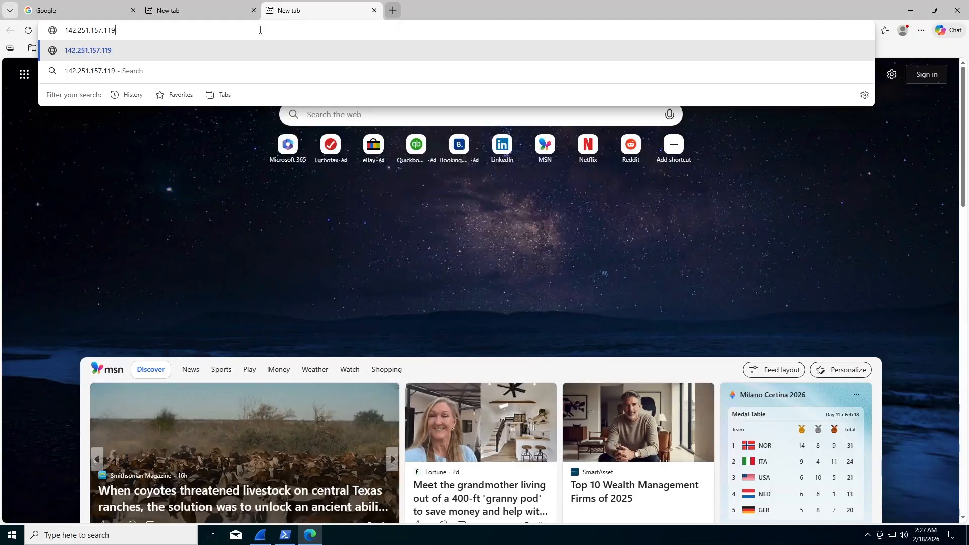
pyautogui.press('Return')
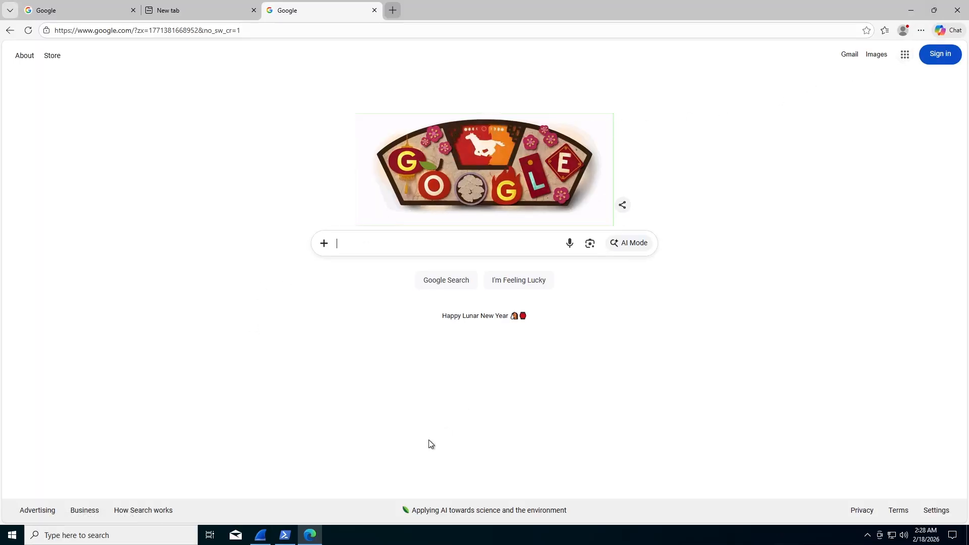
# Switch to Wireshark and scroll through the dns-filtered packets from the Google lookups.
pyautogui.click(288, 538)
pyautogui.click(261, 535)
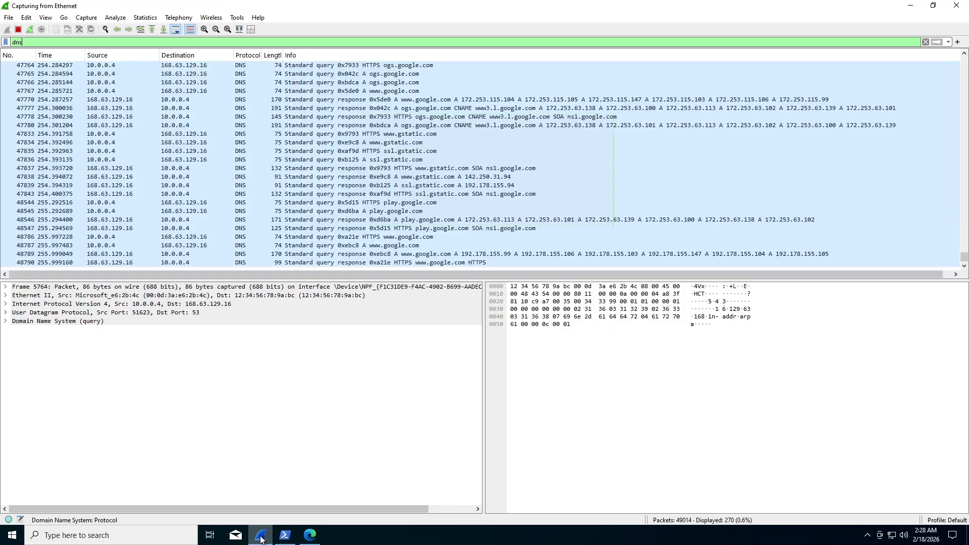
pyautogui.scroll(12, 234, 213)
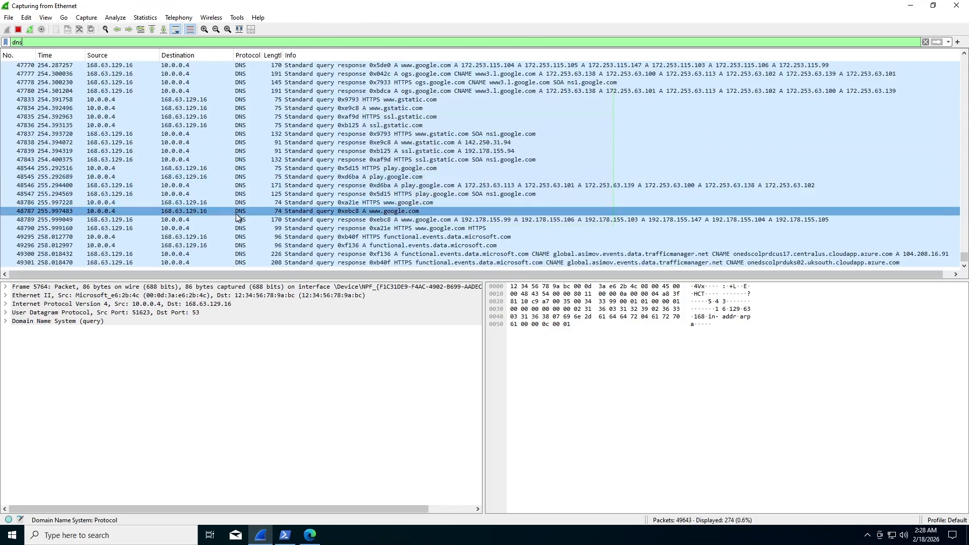
pyautogui.scroll(-4, 294, 220)
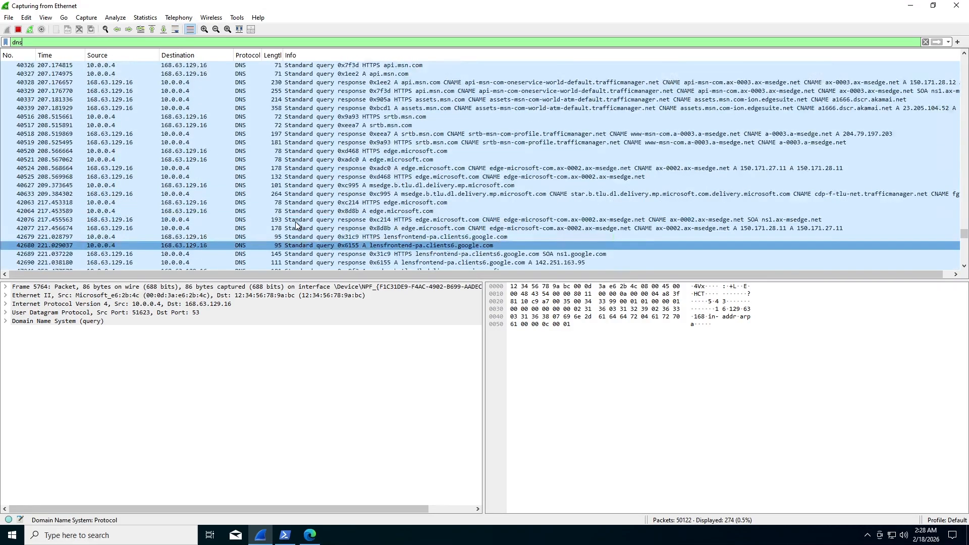
pyautogui.scroll(5, 295, 221)
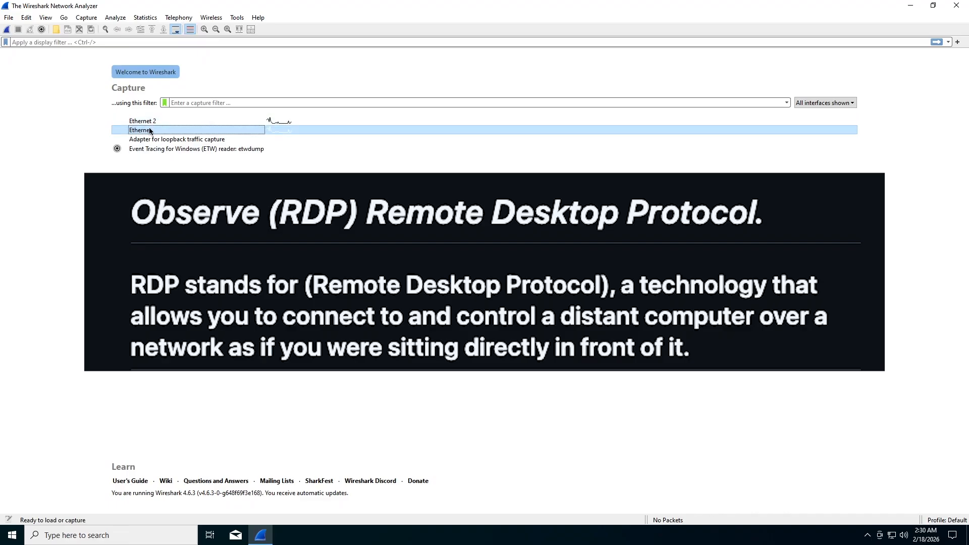
# Start a new Ethernet capture filtered with tcp.port == 3389.
pyautogui.click(7, 28)
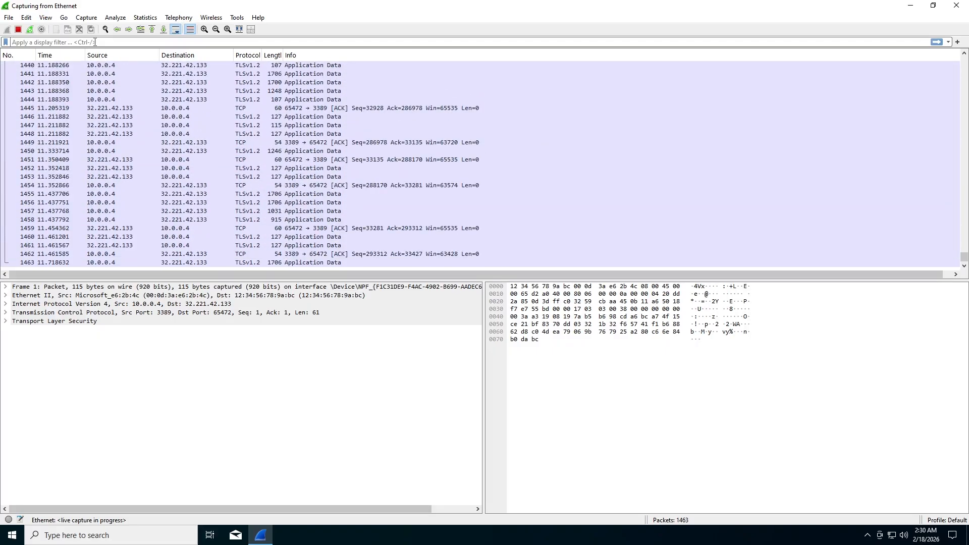
pyautogui.write('tcp.p')
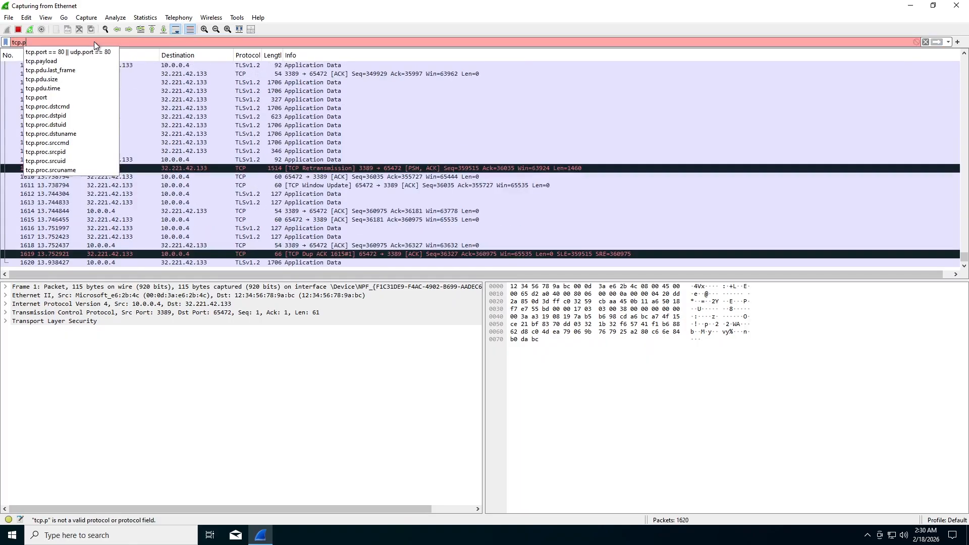
pyautogui.write('ort ==')
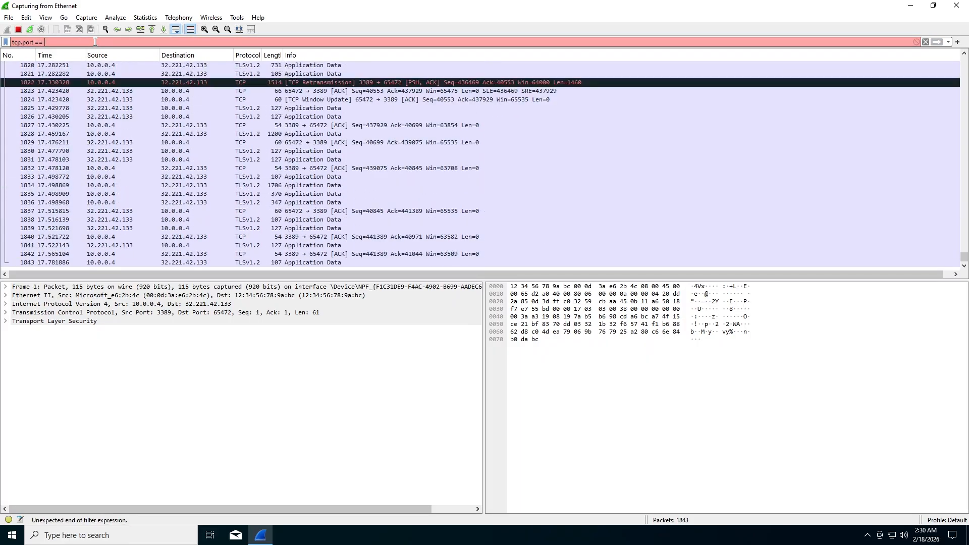
pyautogui.write(' 3389')
pyautogui.press('Return')
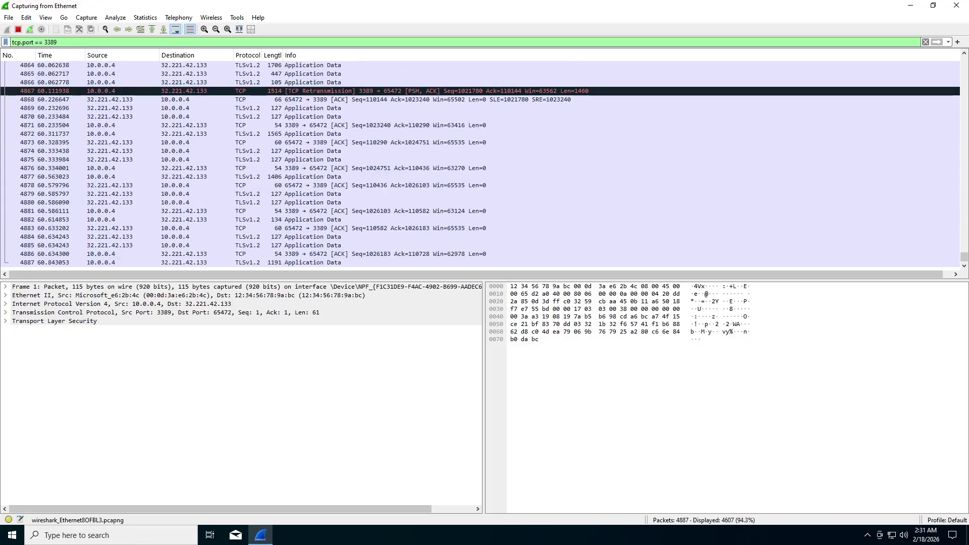
# Scroll down through the growing list of captured port-3389 RDP packets.
pyautogui.moveTo(960, 74); pyautogui.dragTo(960, 76)
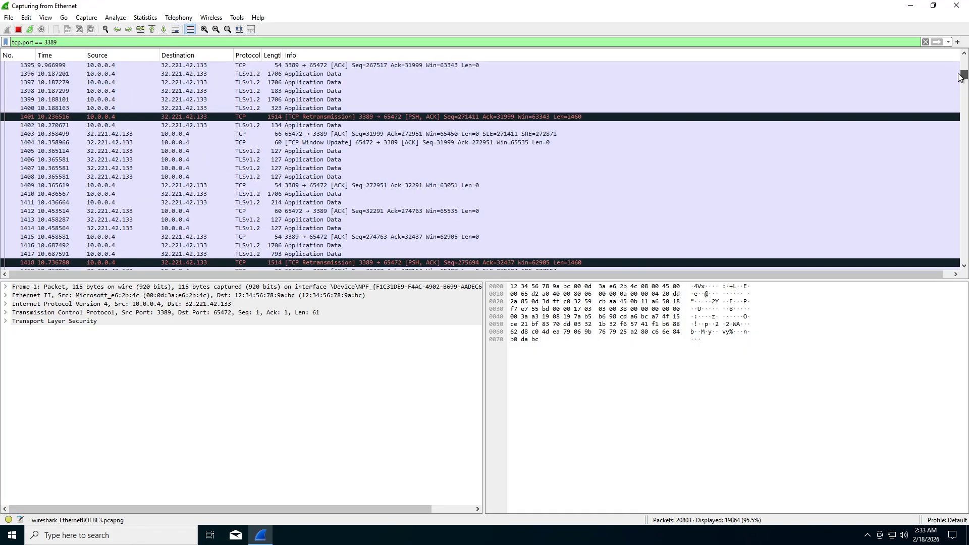
pyautogui.scroll(-5, 960, 77)
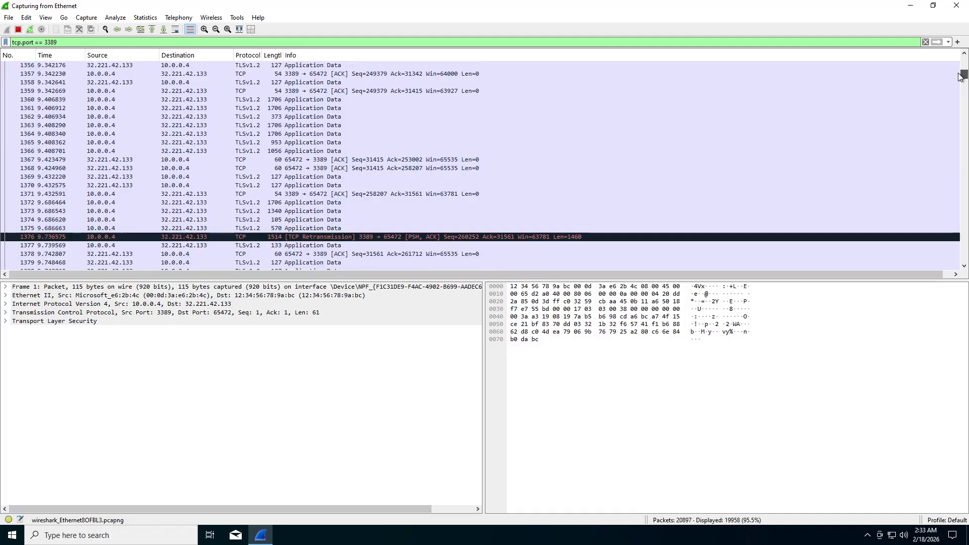
pyautogui.moveTo(960, 74); pyautogui.dragTo(960, 74)
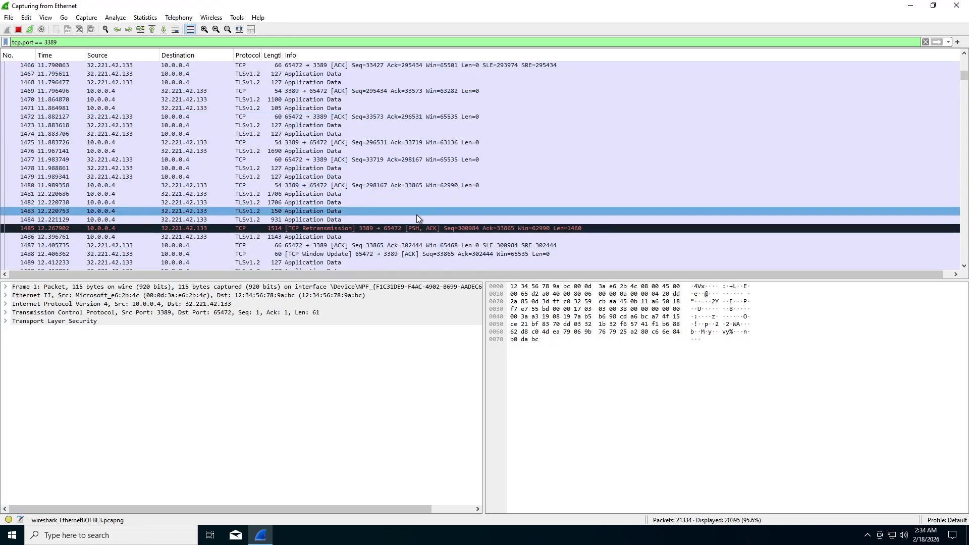
pyautogui.scroll(-2, 417, 214)
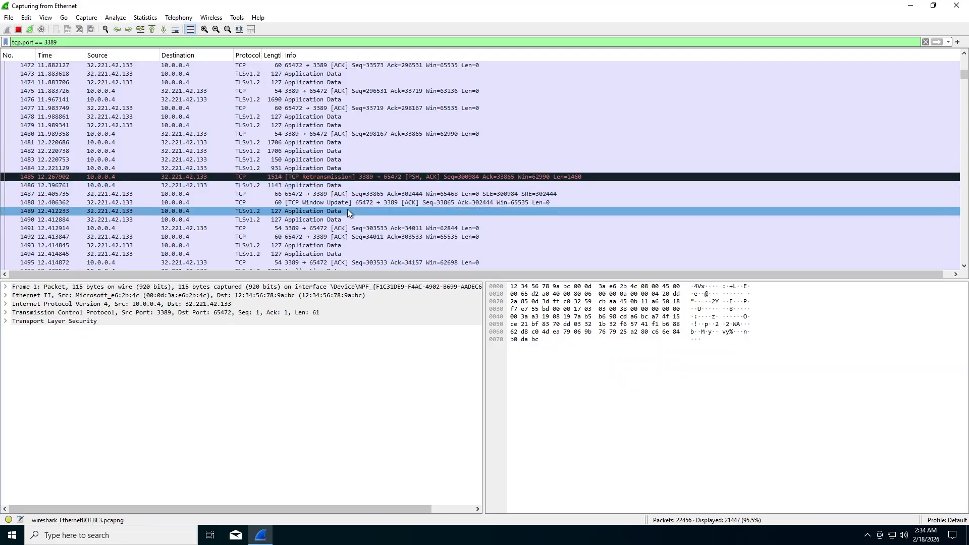
pyautogui.scroll(-7, 446, 216)
pyautogui.scroll(-1, 435, 205)
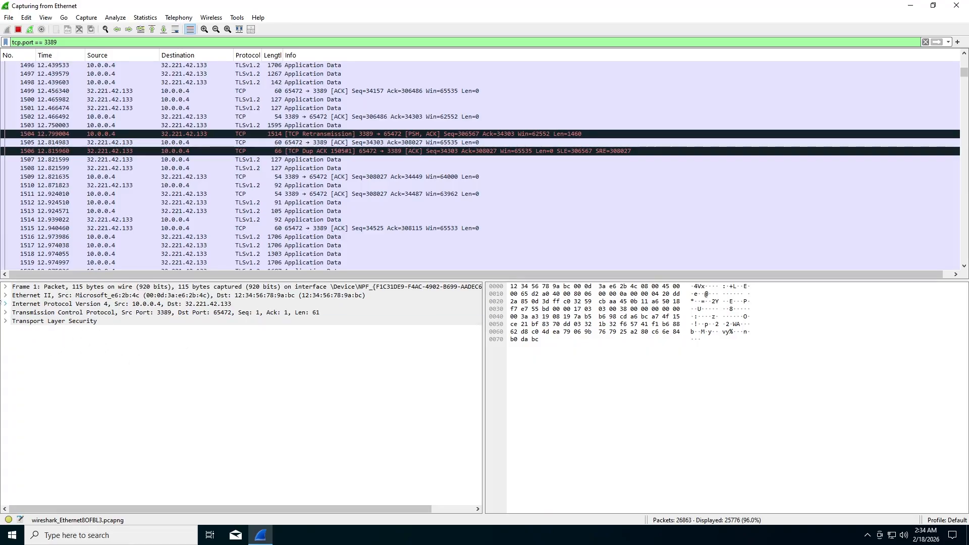
# Expand the Ethernet II, IPv4 and TCP headers of the first RDP packet.
pyautogui.click(11, 298)
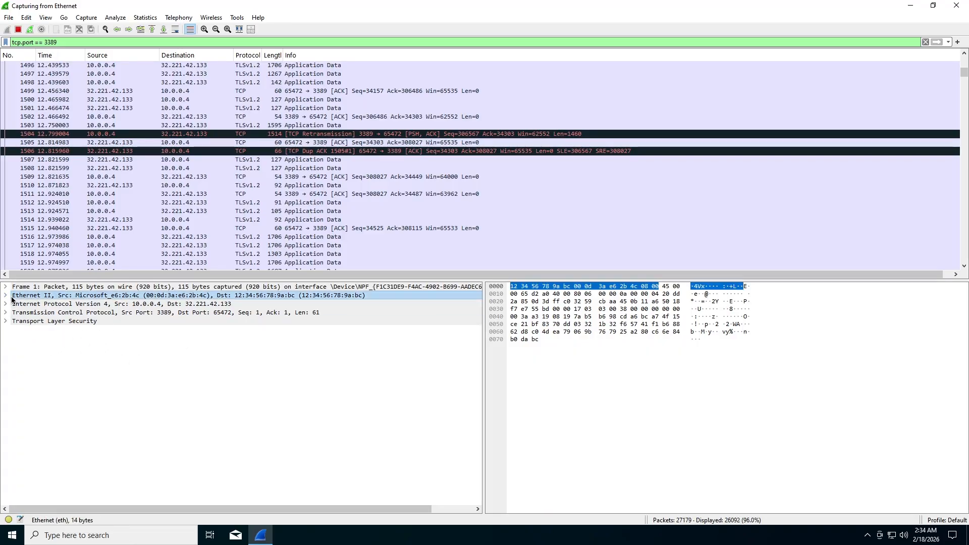
pyautogui.click(6, 296)
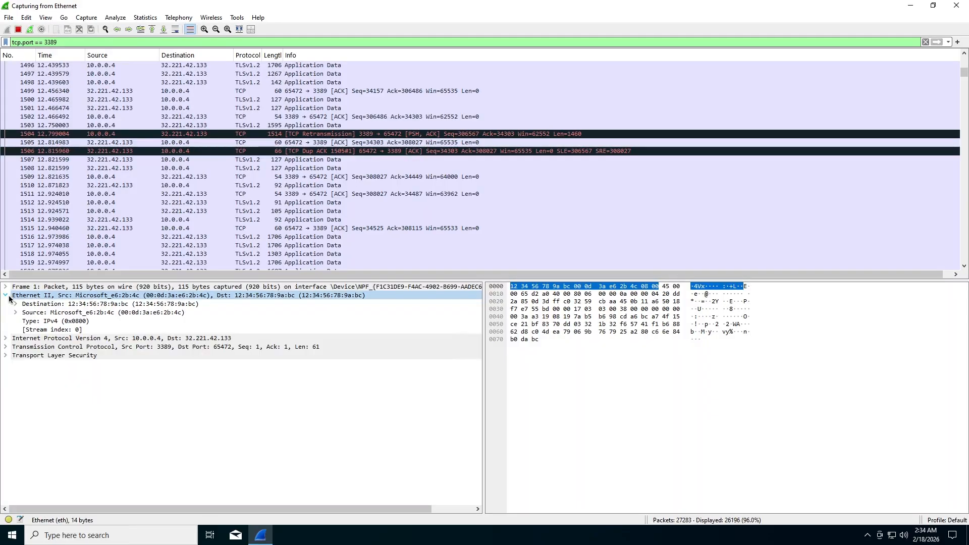
pyautogui.click(5, 338)
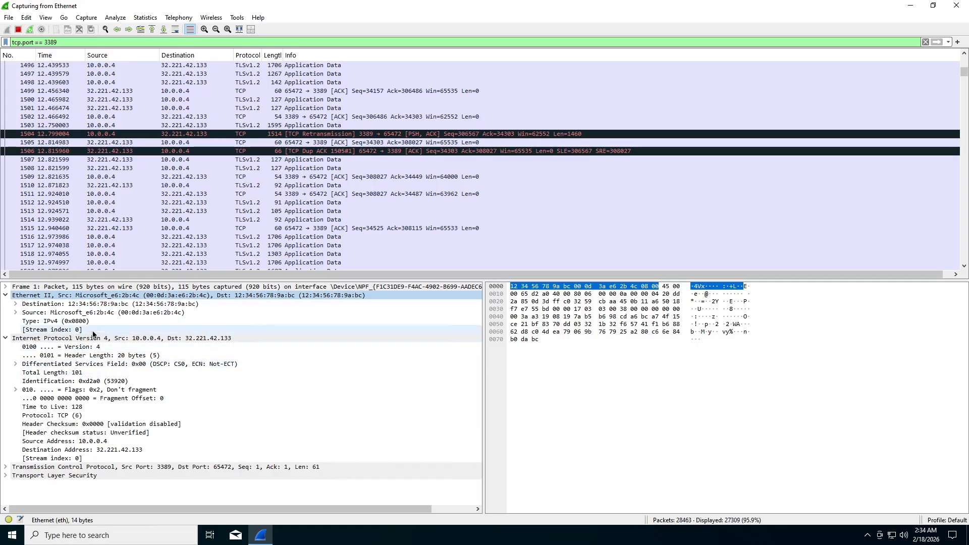
pyautogui.click(136, 339)
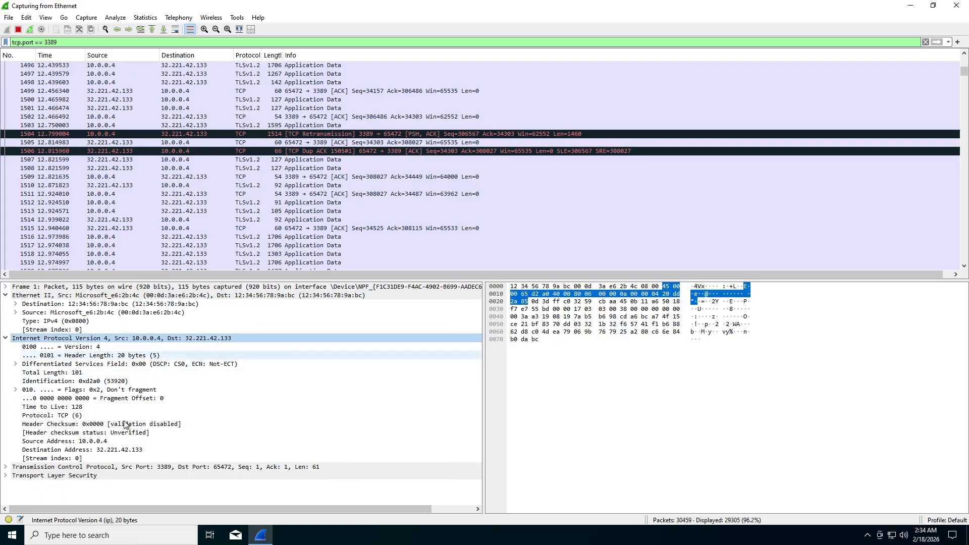
pyautogui.click(7, 467)
pyautogui.scroll(-4, 86, 471)
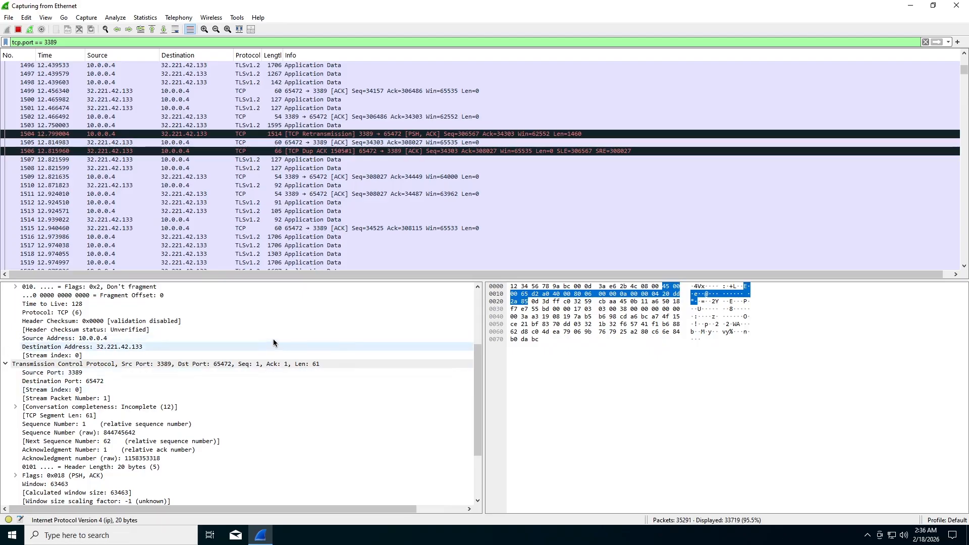
# Highlight the encrypted application data bytes in the RDP capture's hex pane.
pyautogui.click(584, 322)
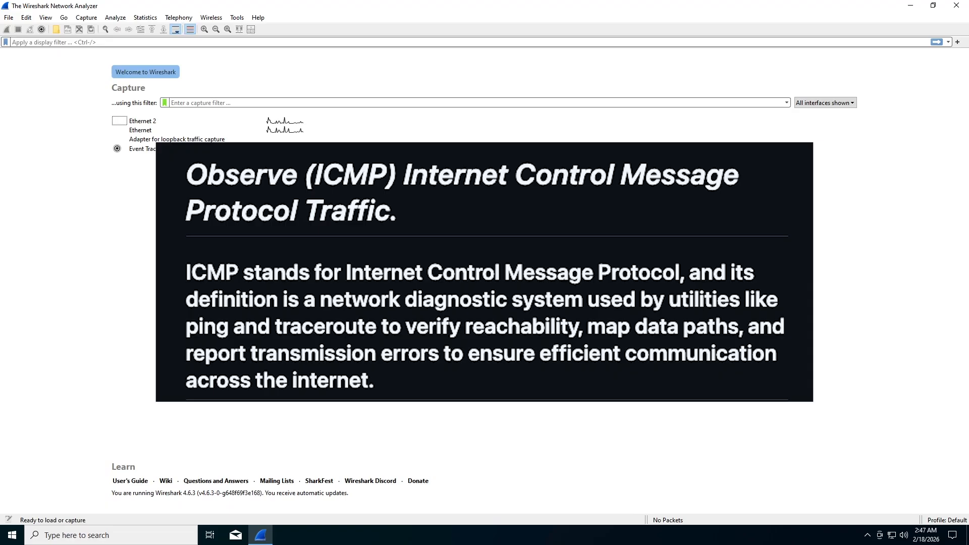
# Start a live Ethernet capture with the display filter set to icmp.
pyautogui.click(156, 132)
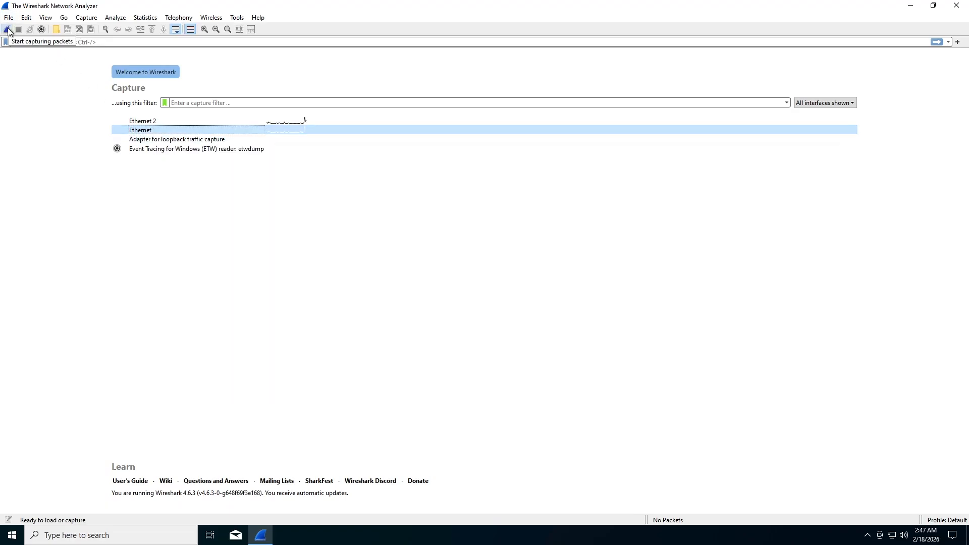
pyautogui.click(7, 30)
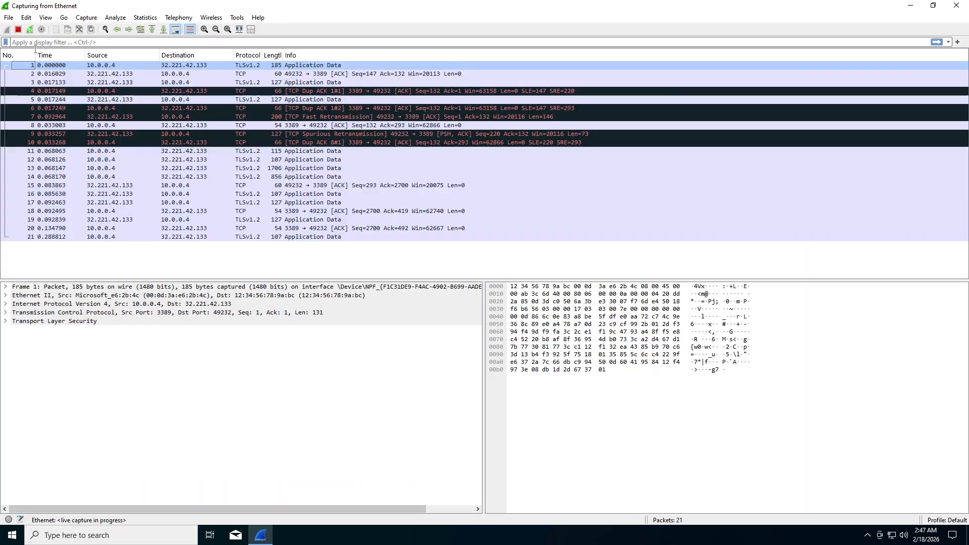
pyautogui.write('icmp')
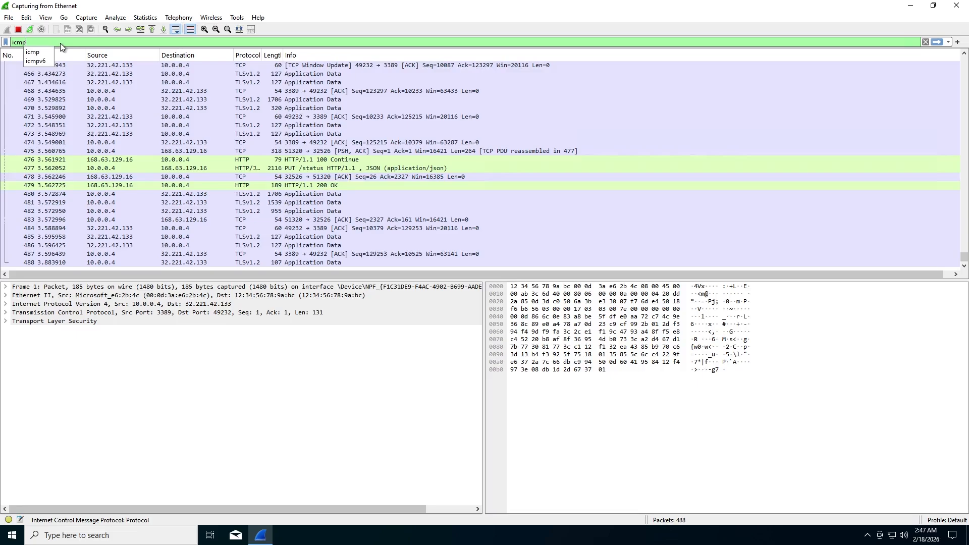
pyautogui.press('Return')
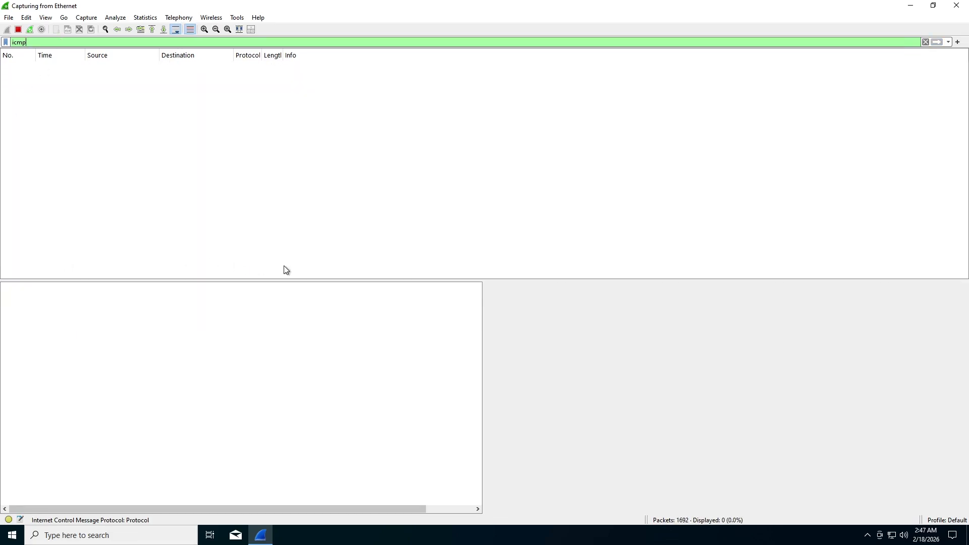
# Launch Windows PowerShell from the taskbar search and move its window aside.
pyautogui.click(151, 540)
pyautogui.write('power')
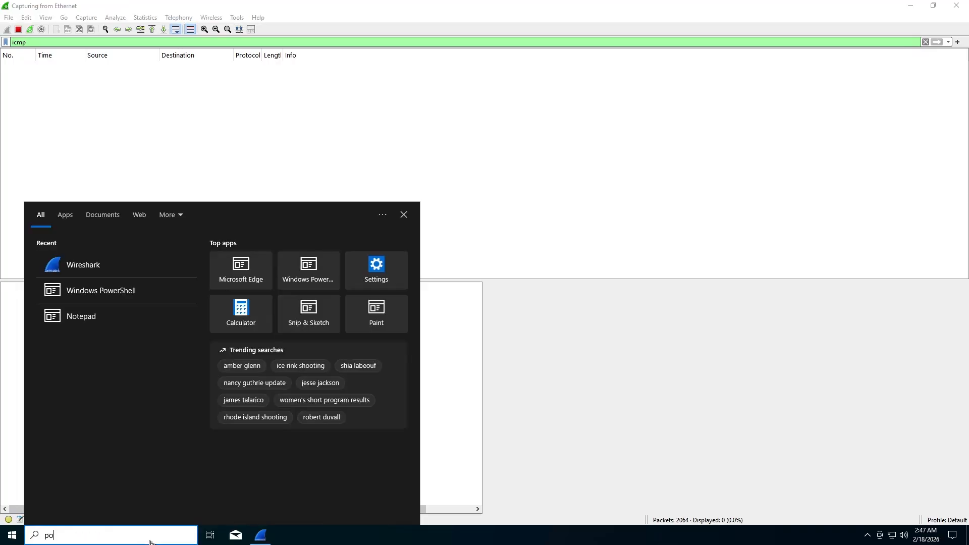
pyautogui.click(126, 263)
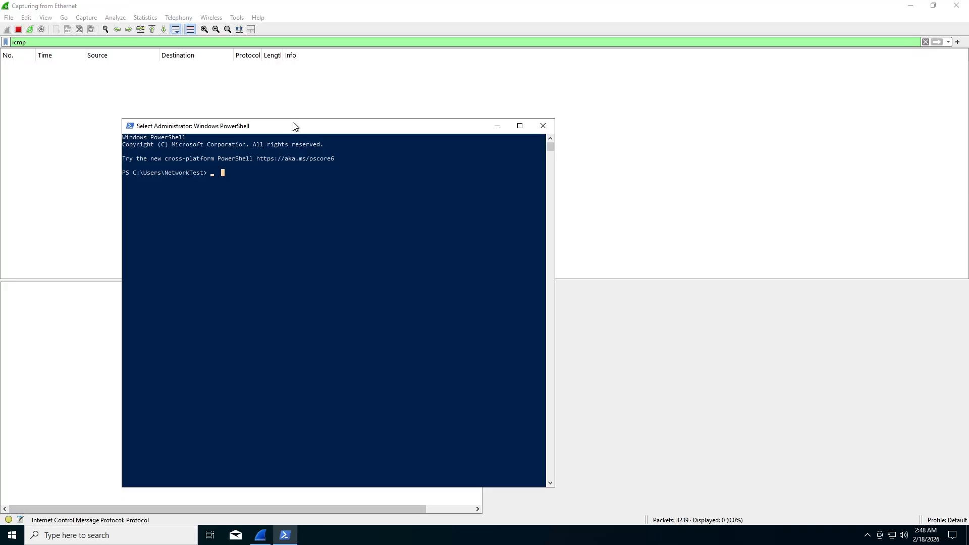
pyautogui.moveTo(292, 122); pyautogui.dragTo(441, 121)
pyautogui.write('ping www.')
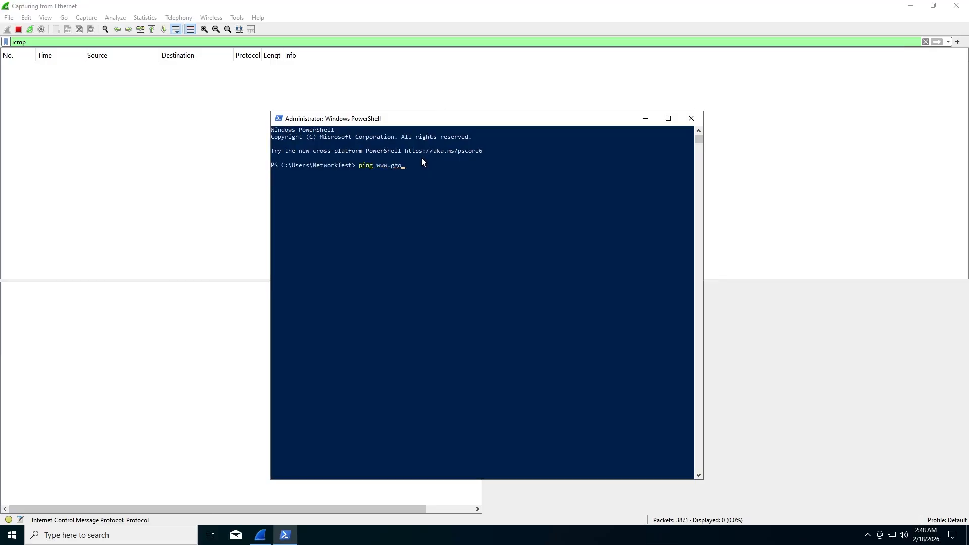
pyautogui.write('google.com')
pyautogui.press('Return')
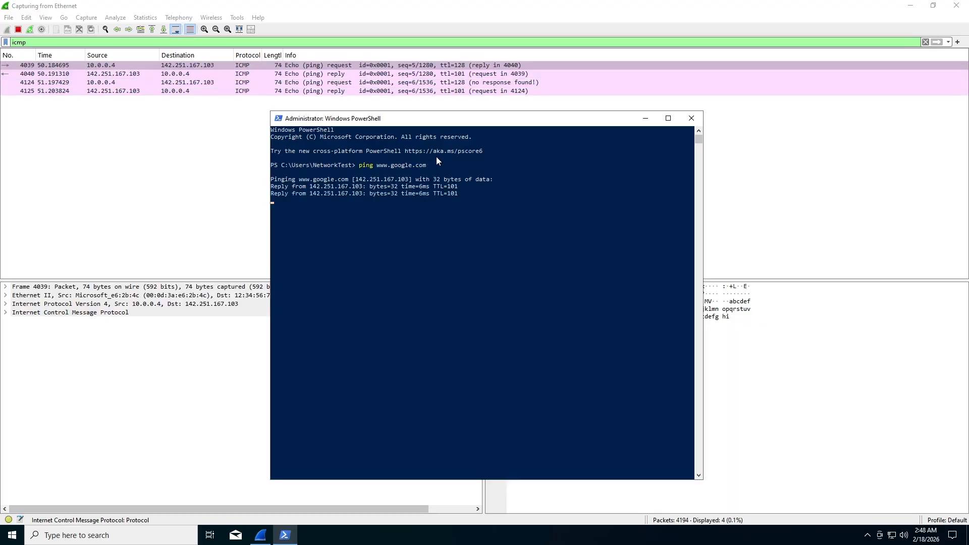
pyautogui.moveTo(437, 119); pyautogui.dragTo(562, 129)
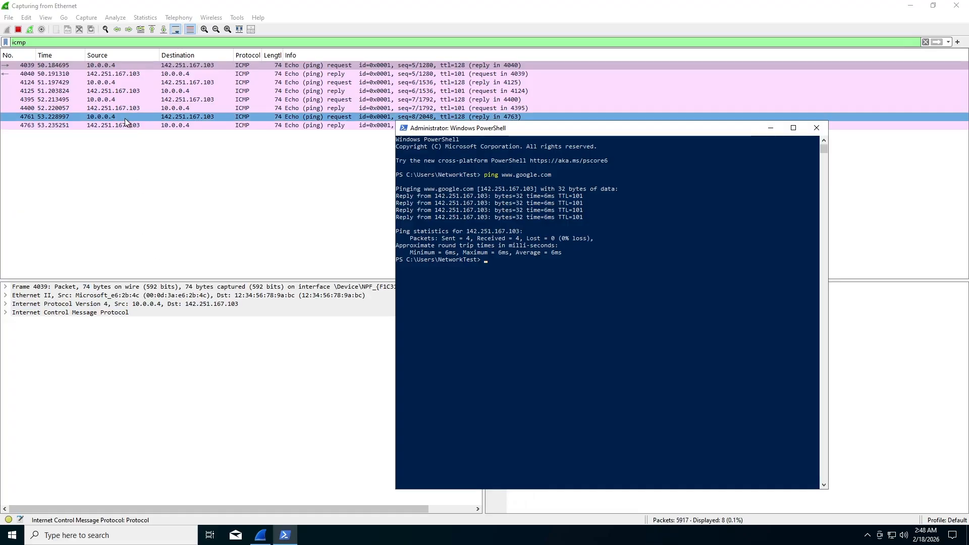
pyautogui.click(113, 65)
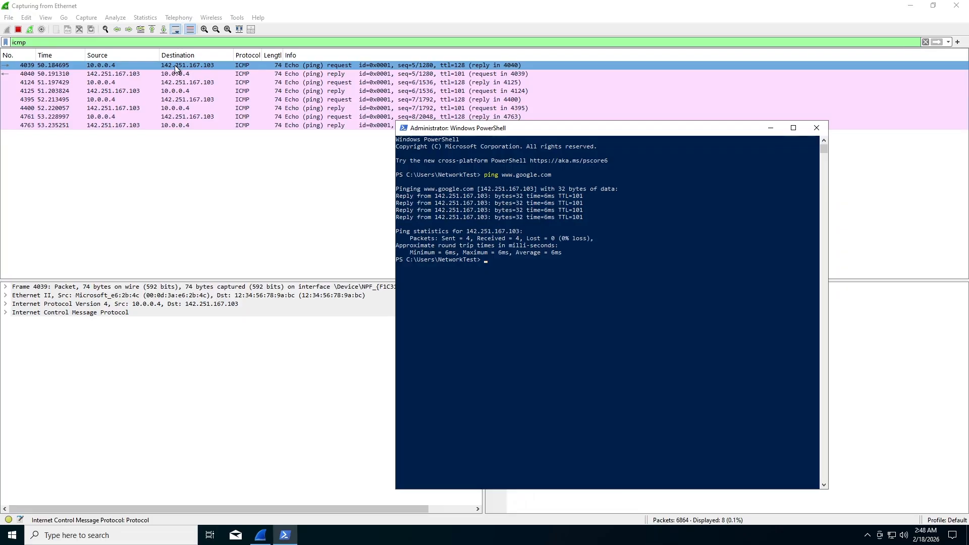
pyautogui.click(194, 74)
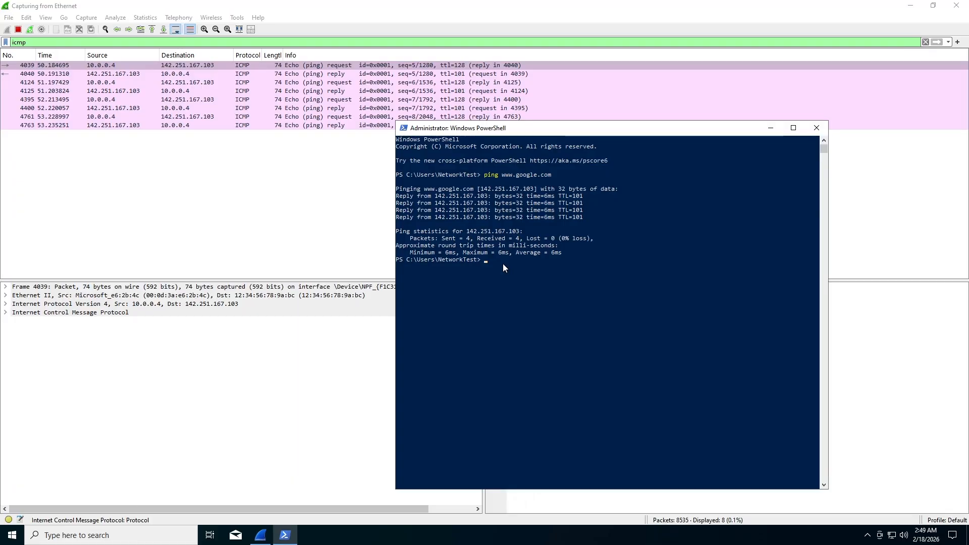
# Run ipconfig /all to list IPv4 10.0.0.4, gateway 10.0.0.1 and DHCP server 168.63.129.16.
pyautogui.click(525, 266)
pyautogui.write('ipconfig /all')
pyautogui.press('Return')
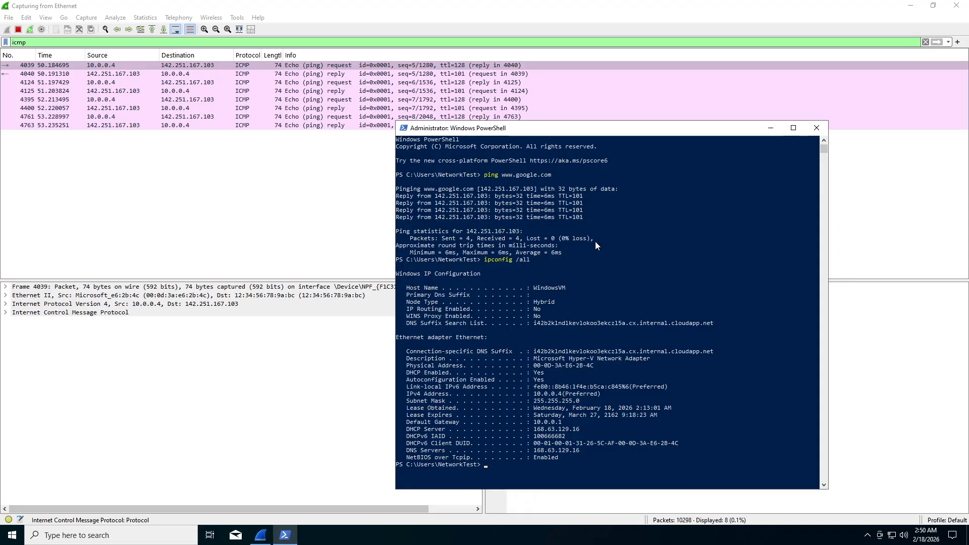
pyautogui.scroll(-1, 544, 344)
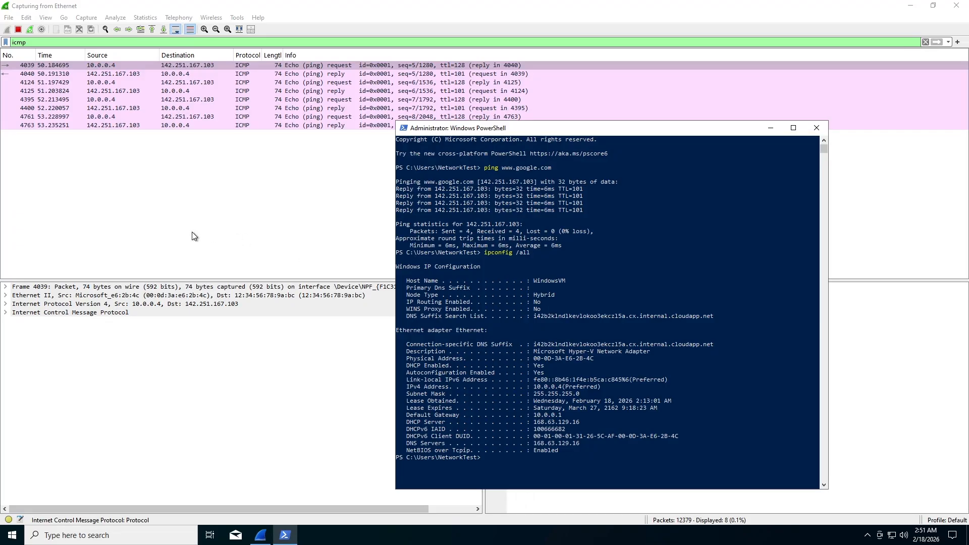
pyautogui.click(101, 65)
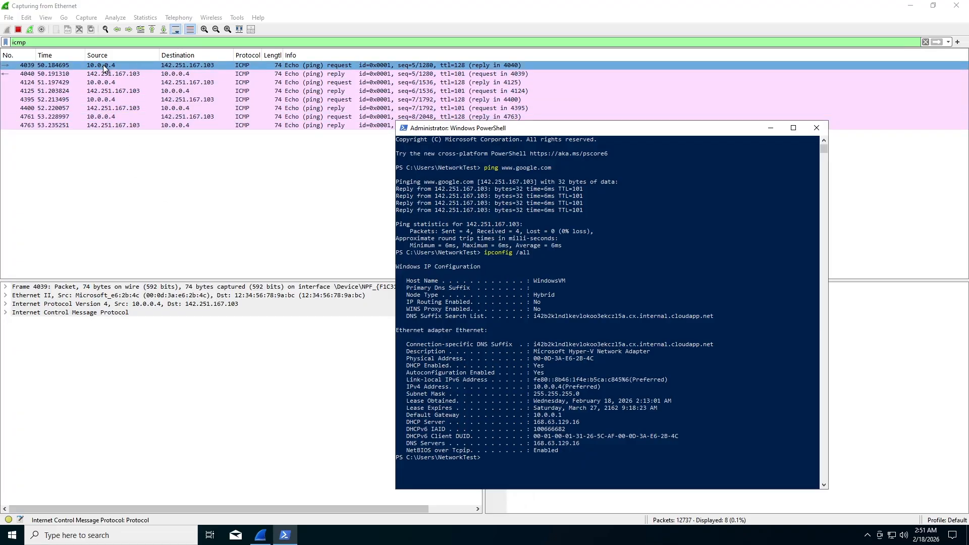
pyautogui.click(553, 278)
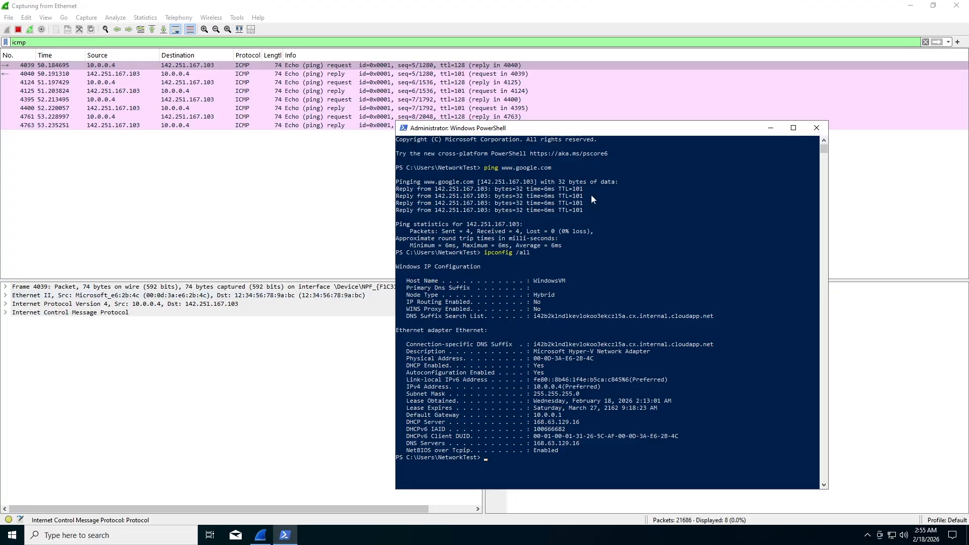
# Close PowerShell and quit Wireshark without saving the captured packets.
pyautogui.click(817, 127)
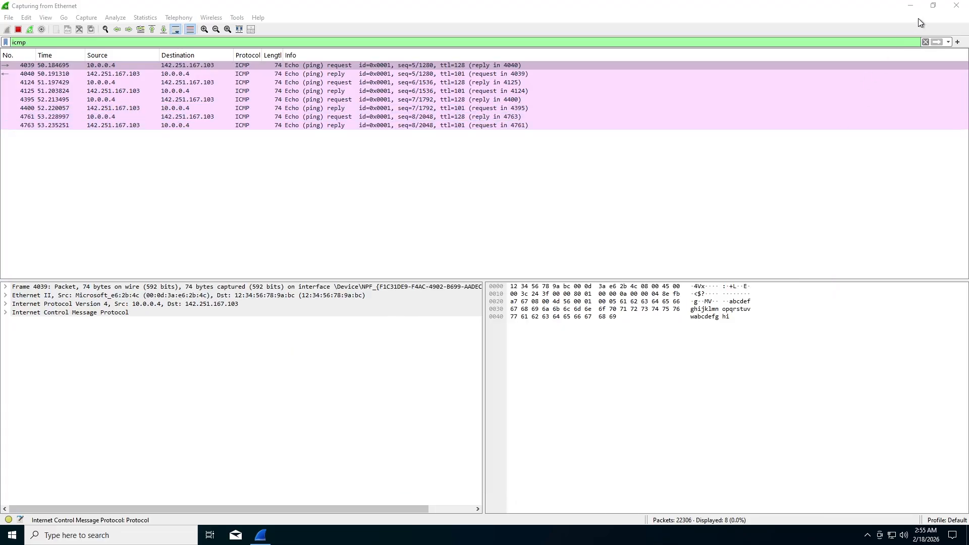
pyautogui.click(954, 9)
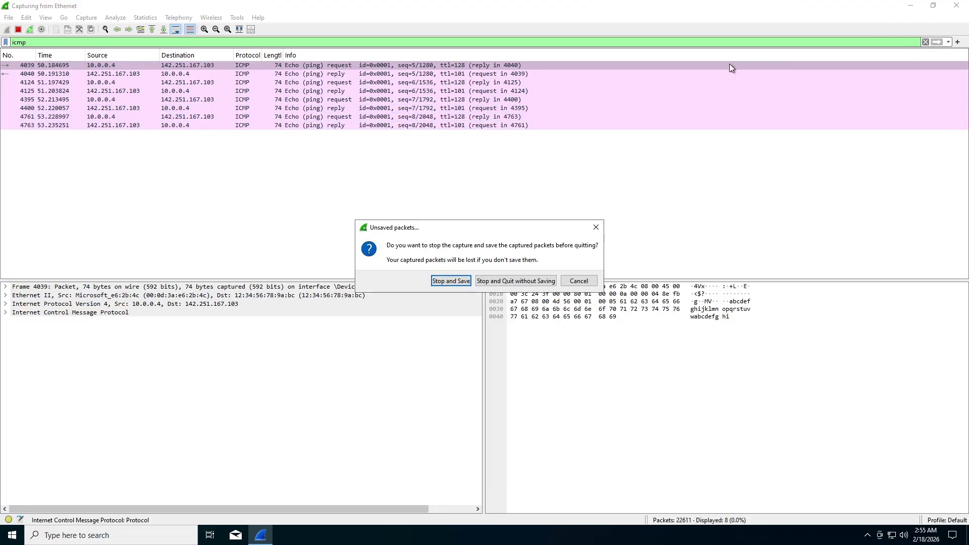
pyautogui.click(531, 280)
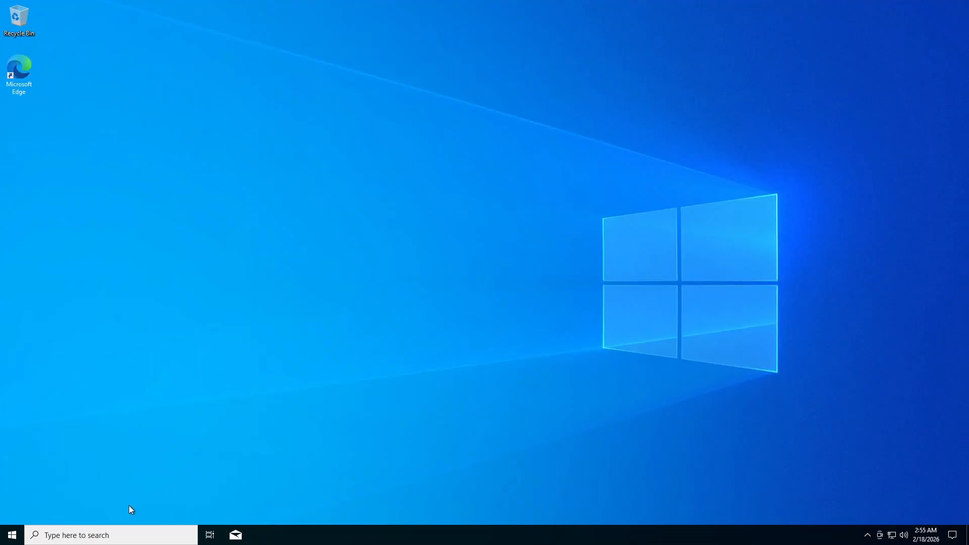
# Sign out of the Windows virtual machine by running logoff from search.
pyautogui.click(135, 534)
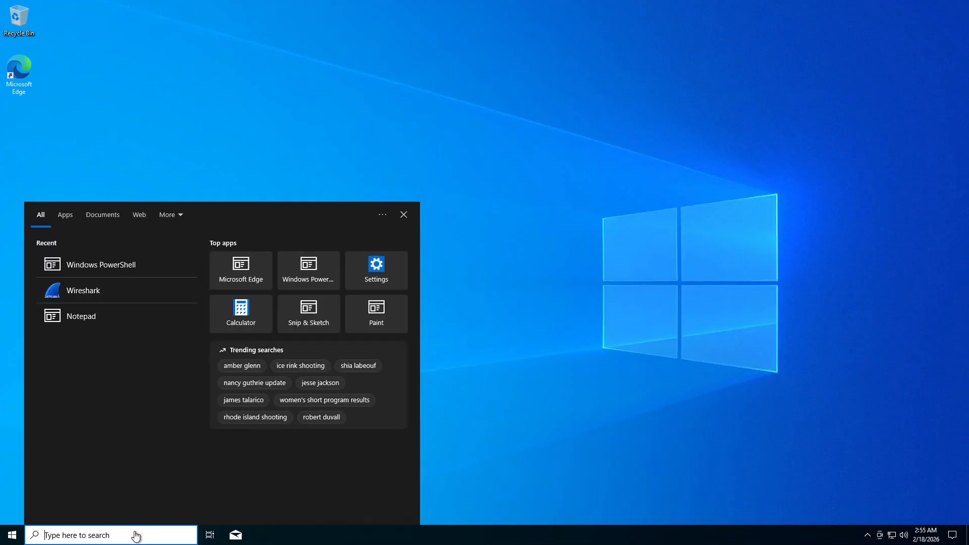
pyautogui.click(232, 159)
pyautogui.moveTo(225, 4)
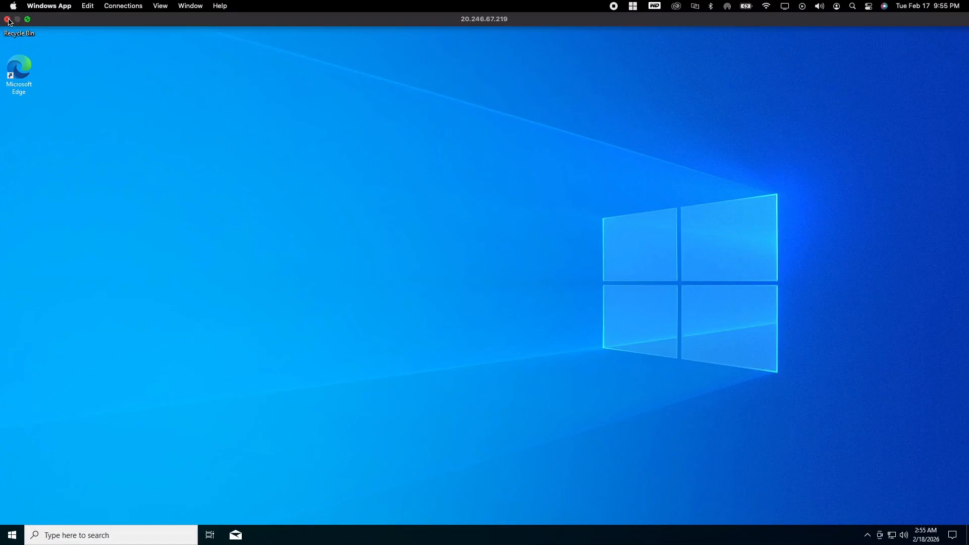
pyautogui.click(115, 535)
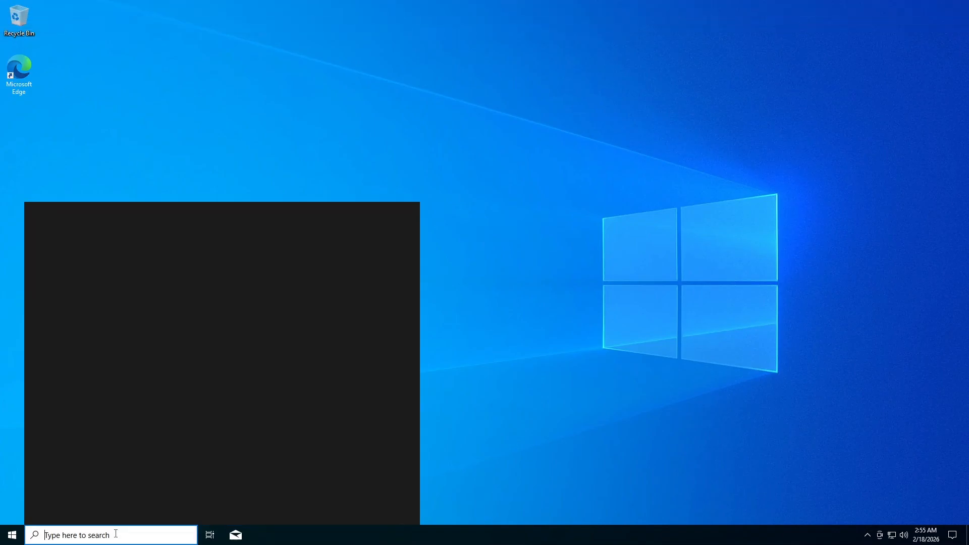
pyautogui.write('logoff')
pyautogui.press('Return')
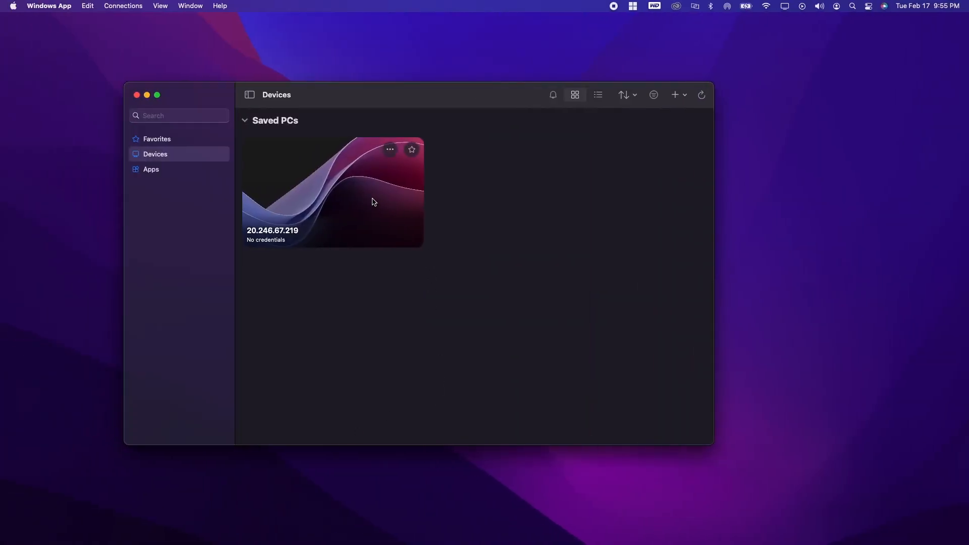
# Delete the saved PC 20.246.67.219 from Windows App and quit the app.
pyautogui.moveTo(324, 99); pyautogui.dragTo(355, 101)
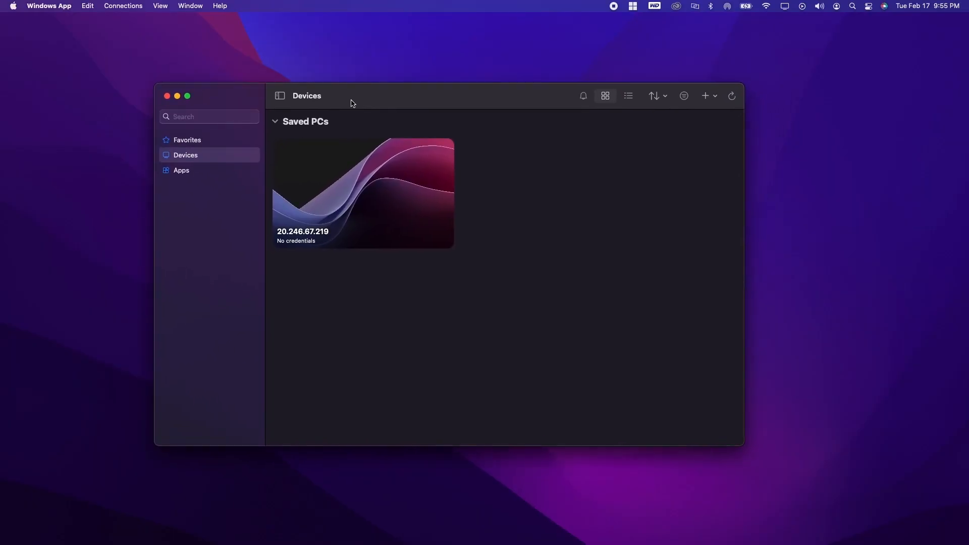
pyautogui.click(420, 151)
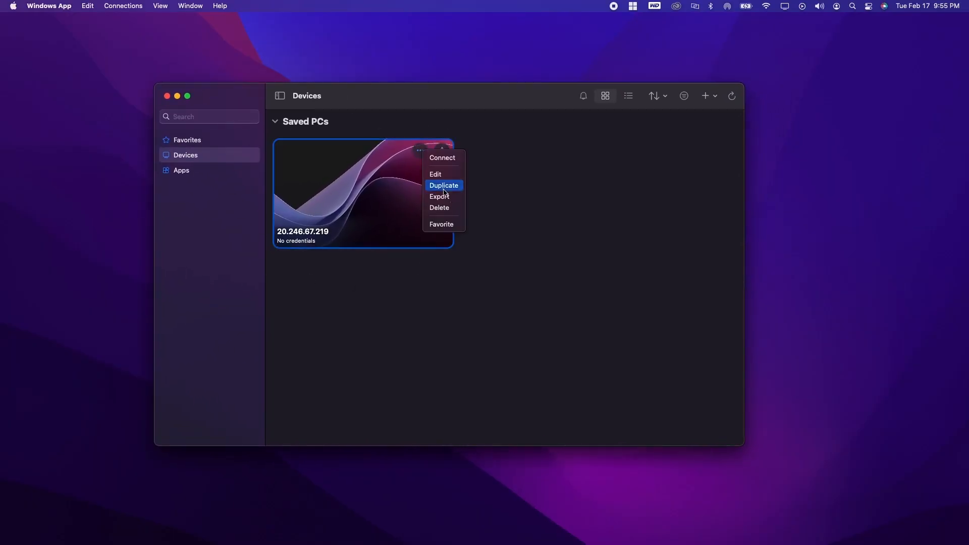
pyautogui.click(454, 213)
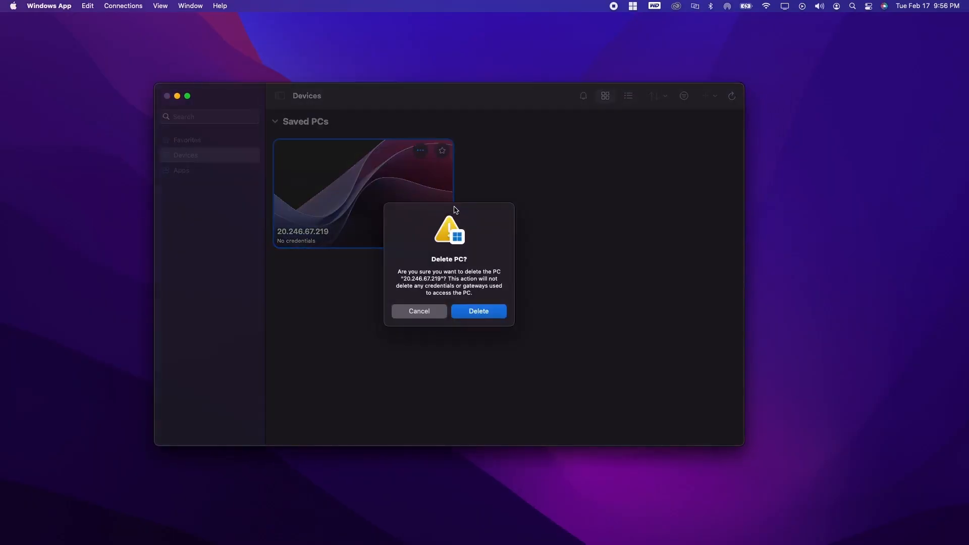
pyautogui.click(484, 313)
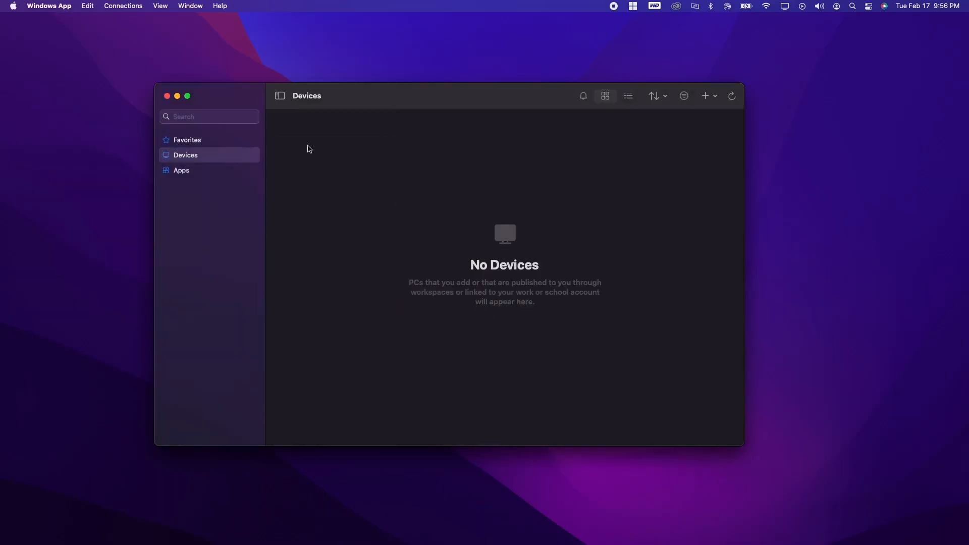
pyautogui.click(167, 97)
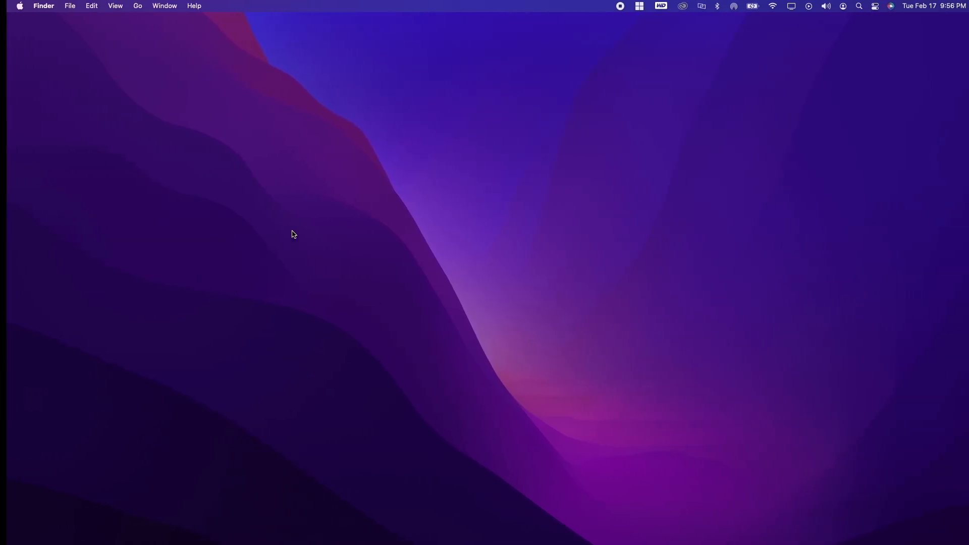
# Bring up Chrome and go from the Azure home page to the Resource groups list.
pyautogui.moveTo(301, 543)
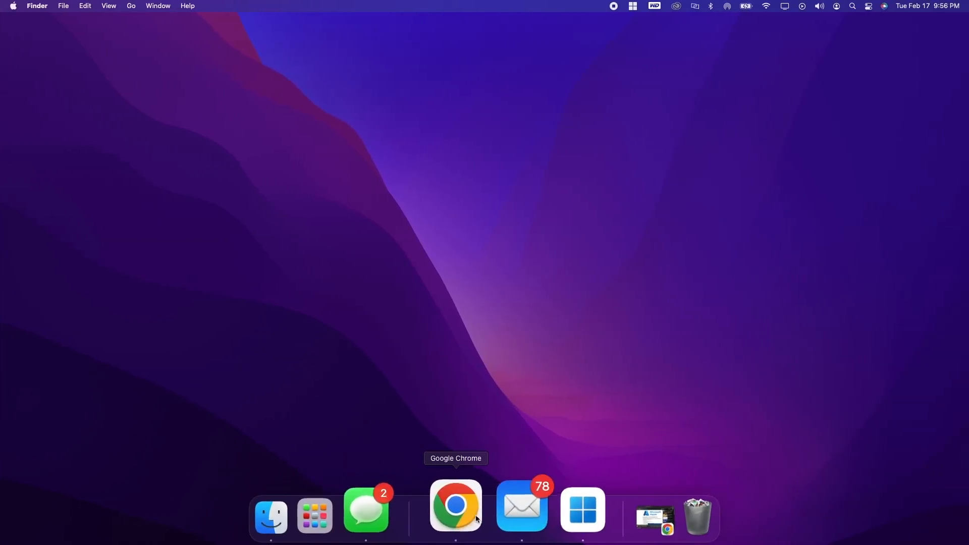
pyautogui.click(462, 507)
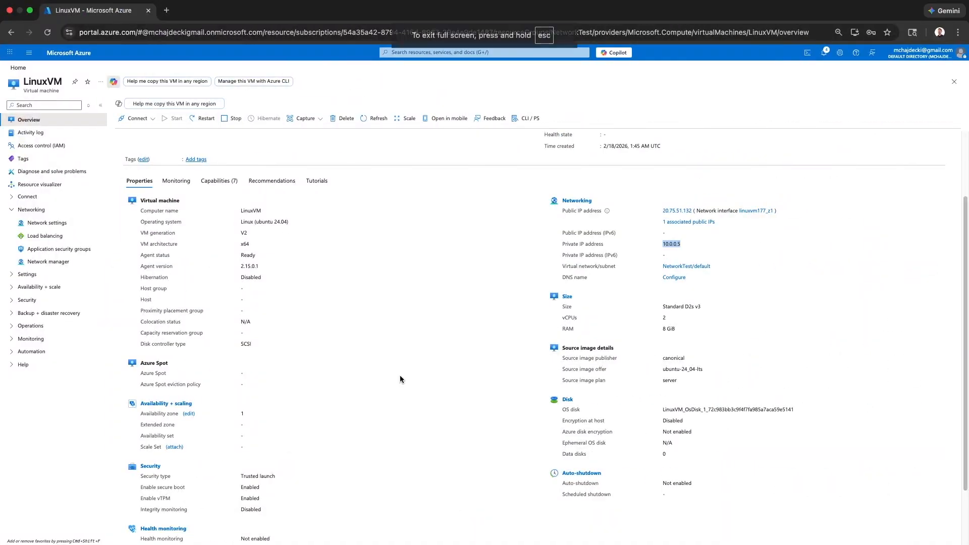
pyautogui.click(20, 70)
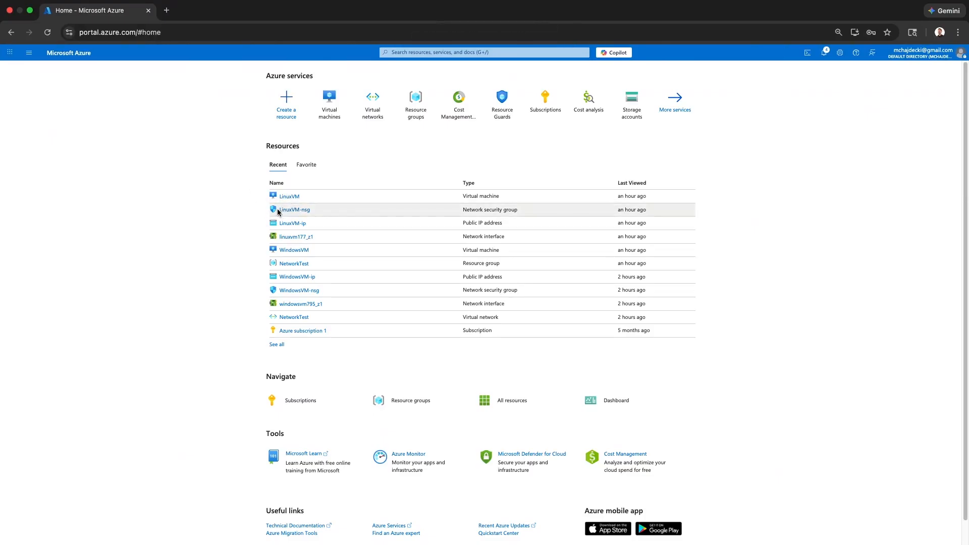
pyautogui.moveTo(296, 267)
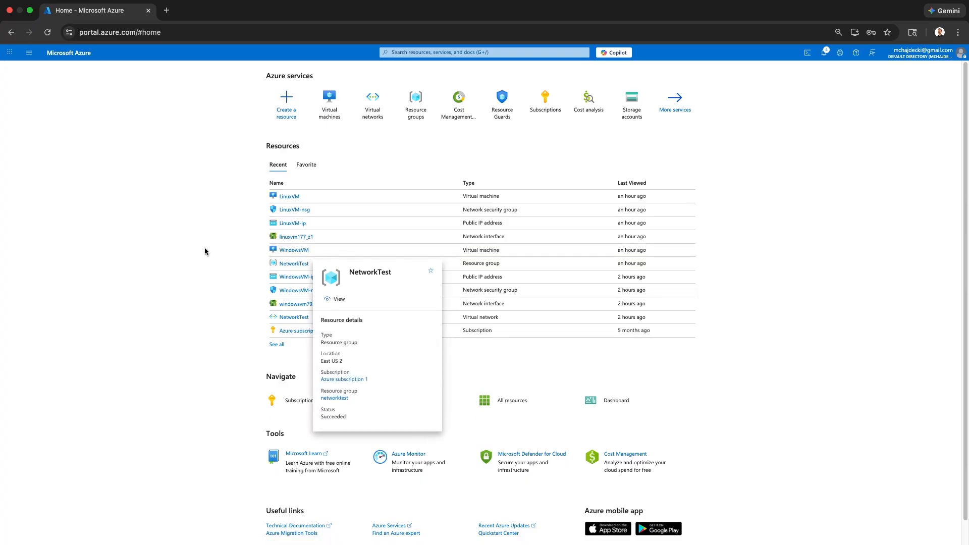
pyautogui.click(416, 103)
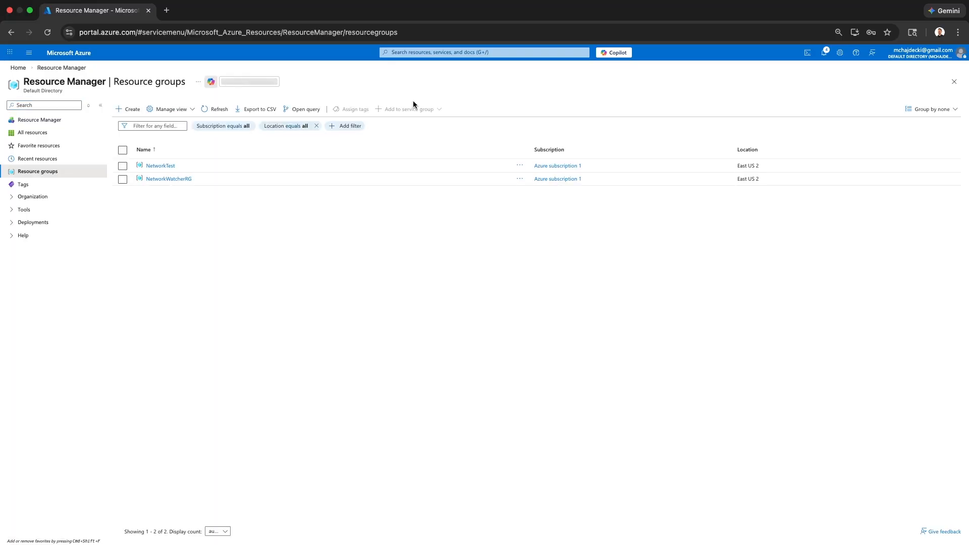
# Delete the NetworkTest resource group, pasting its name into the confirmation field.
pyautogui.click(123, 166)
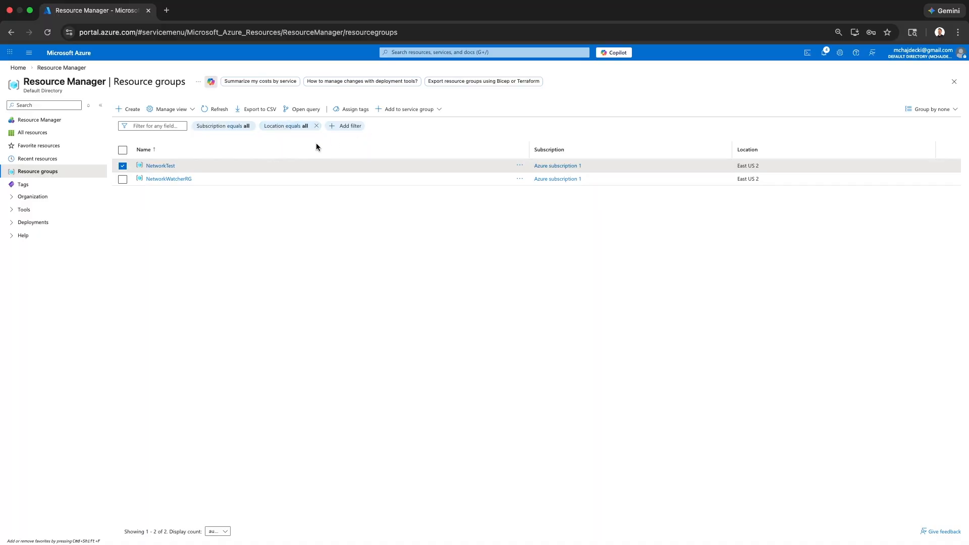
pyautogui.click(166, 168)
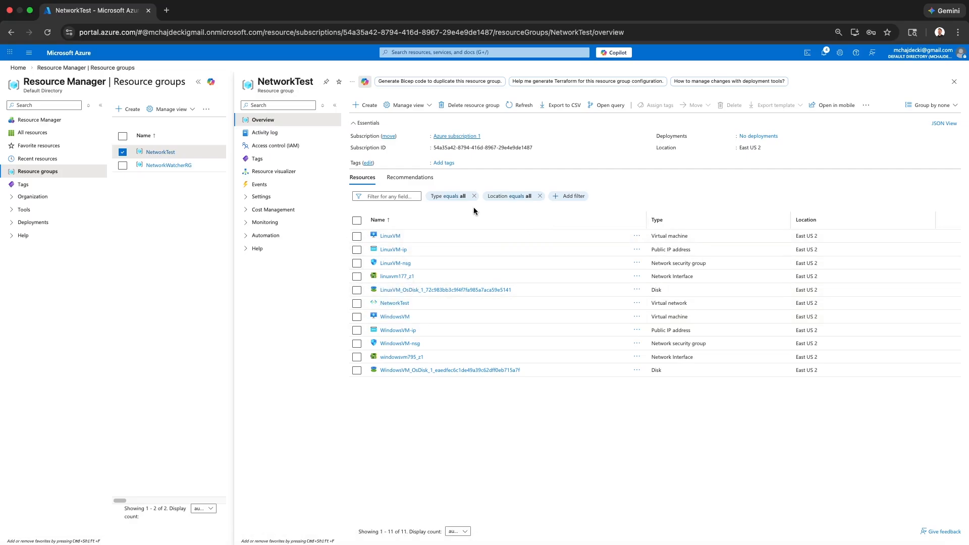
pyautogui.click(448, 106)
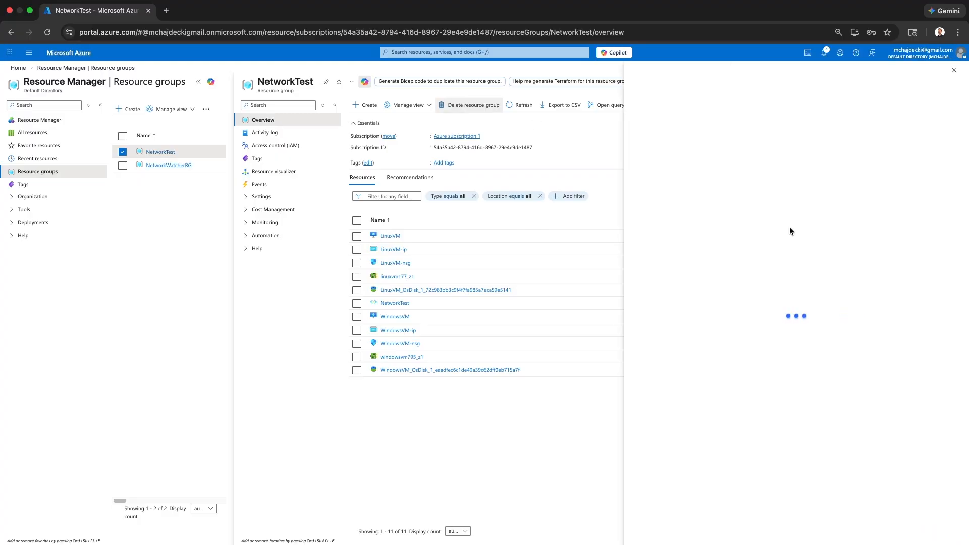
pyautogui.click(678, 126)
pyautogui.click(660, 506)
pyautogui.press('super+v')
pyautogui.click(651, 532)
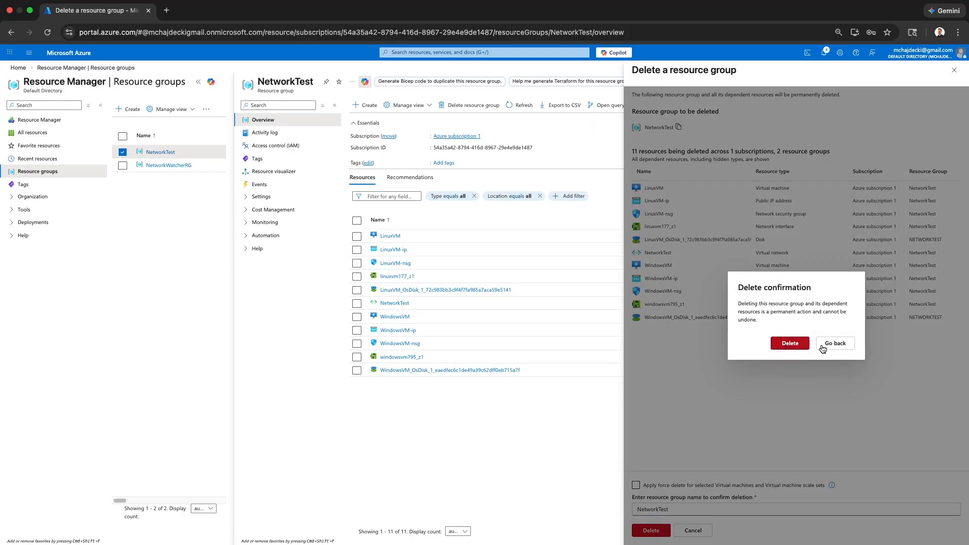
pyautogui.click(789, 344)
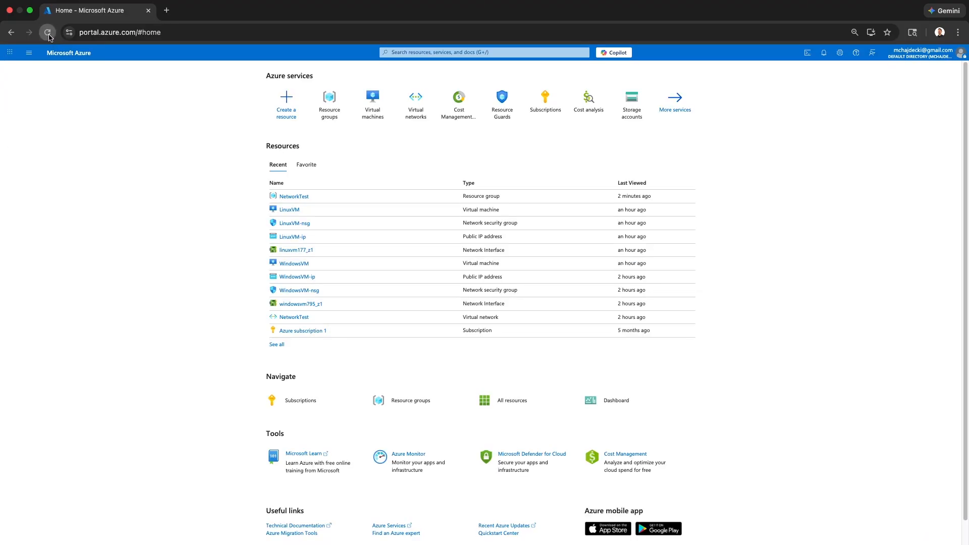
# Reload the portal and confirm only NetworkWatcherRG remains among resource groups.
pyautogui.click(48, 33)
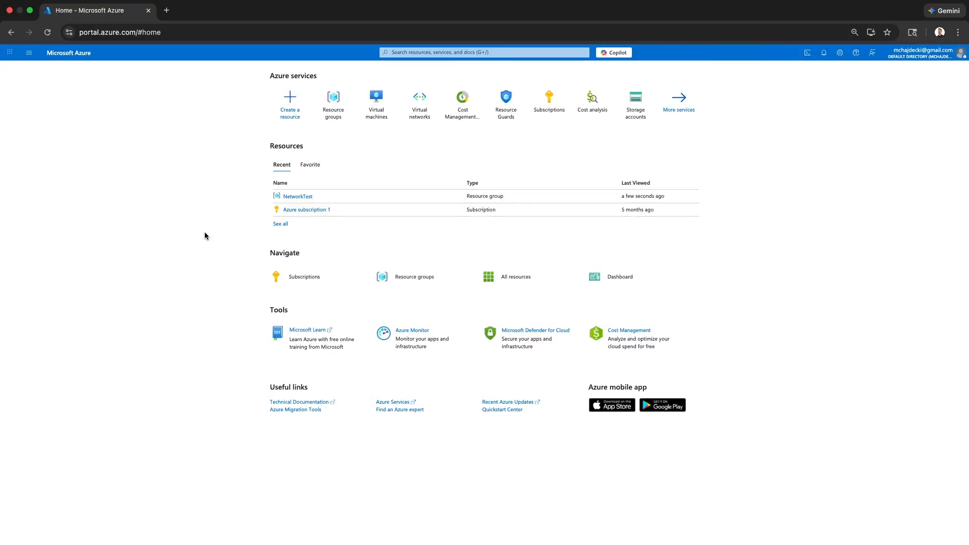
pyautogui.click(48, 32)
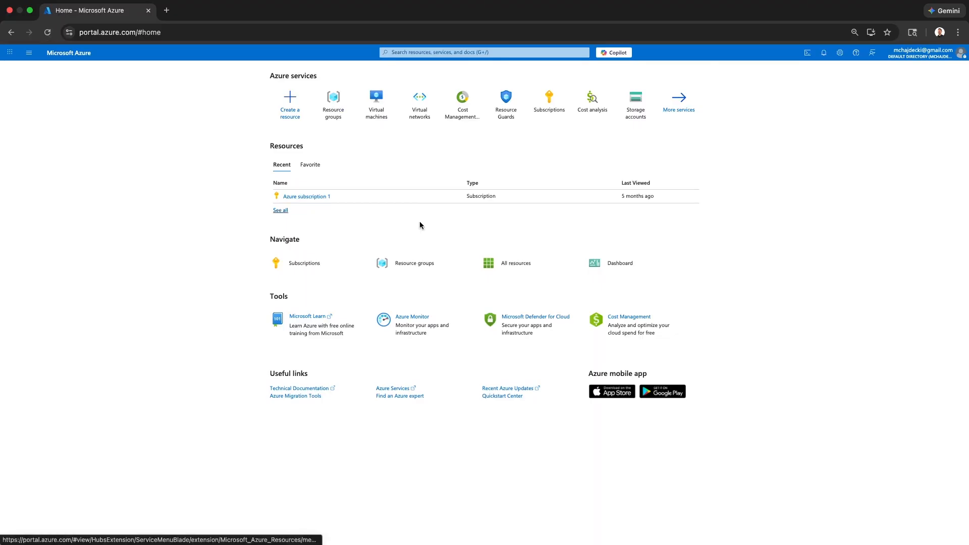
pyautogui.click(346, 98)
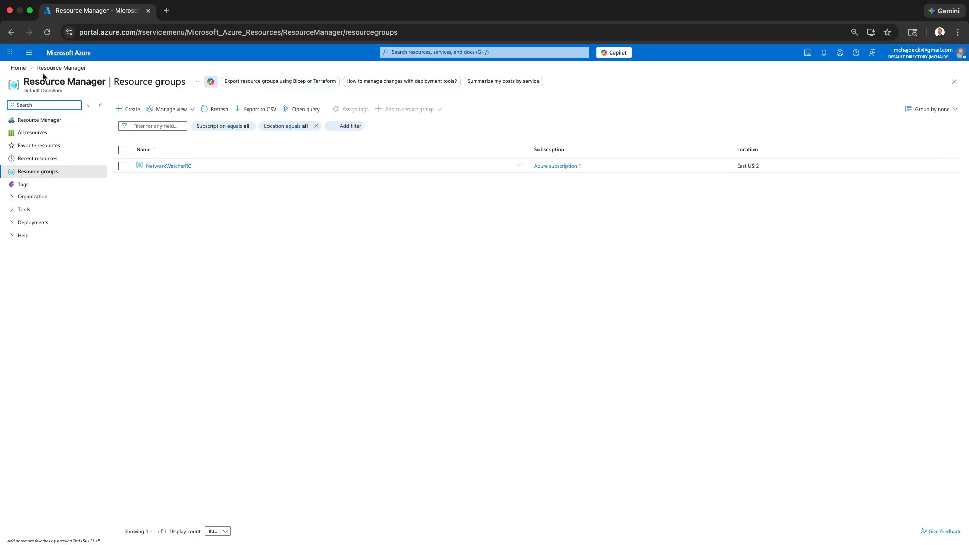
pyautogui.click(18, 68)
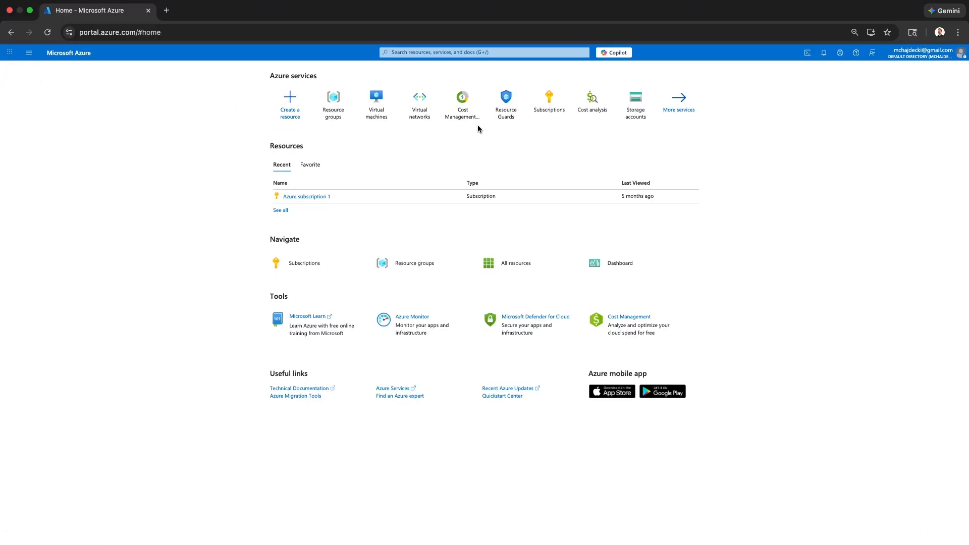
# Confirm the Virtual machines and Virtual networks lists are both empty.
pyautogui.click(383, 110)
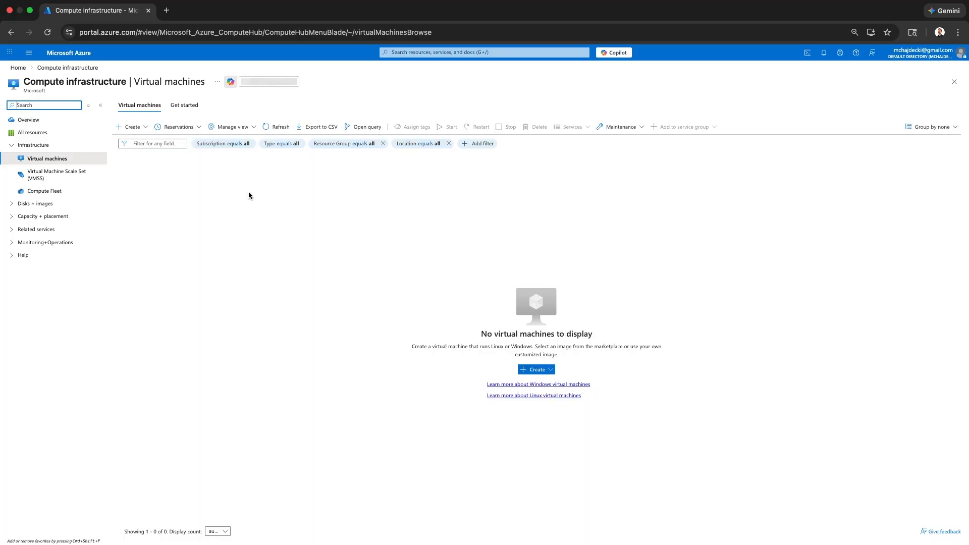
pyautogui.click(15, 68)
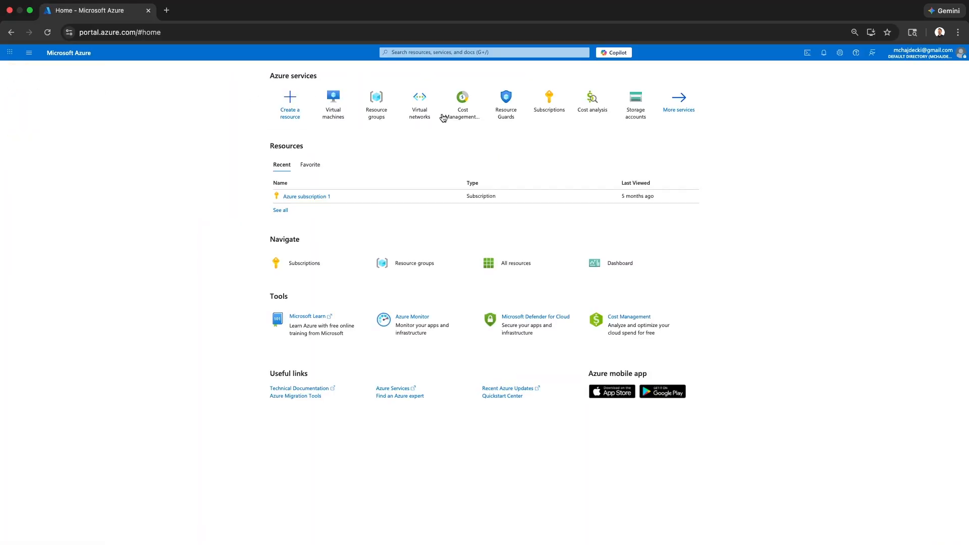
pyautogui.click(422, 106)
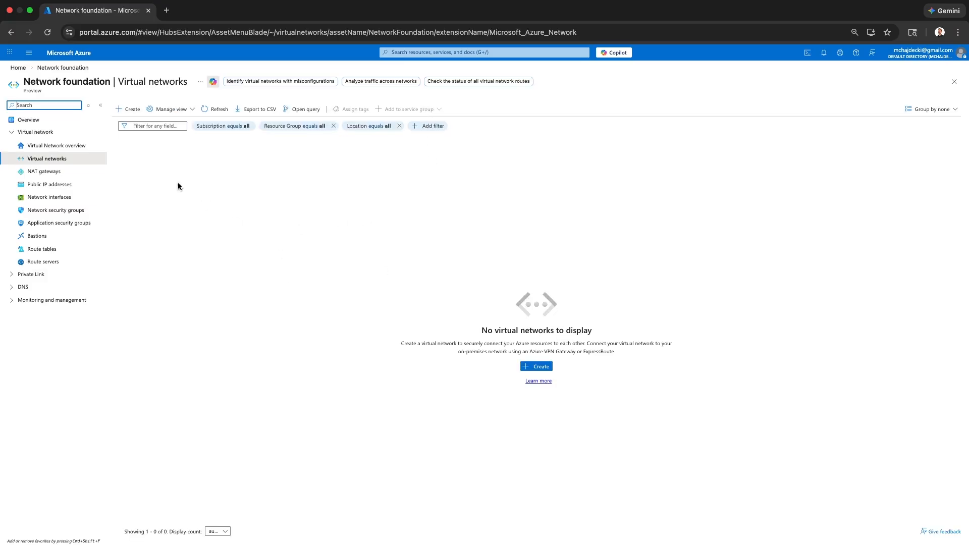
pyautogui.click(20, 68)
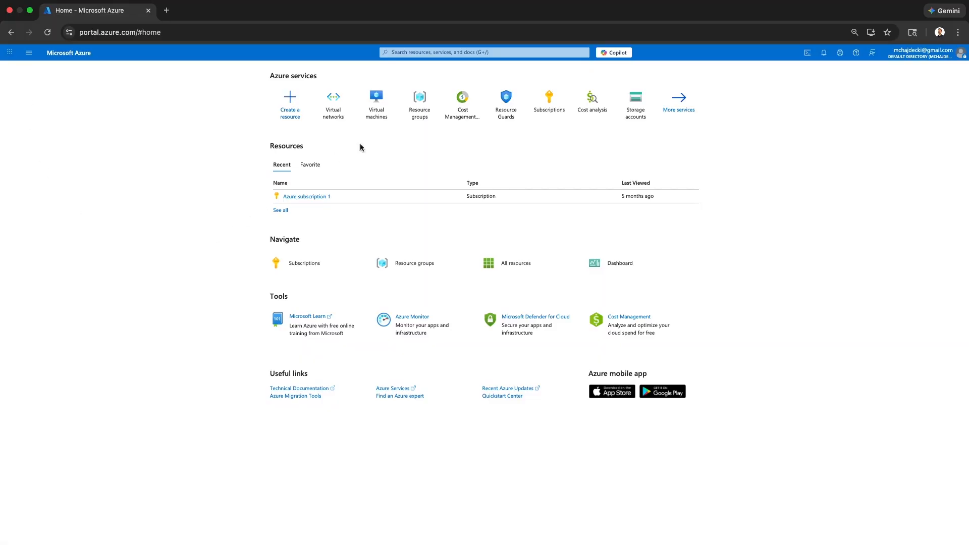